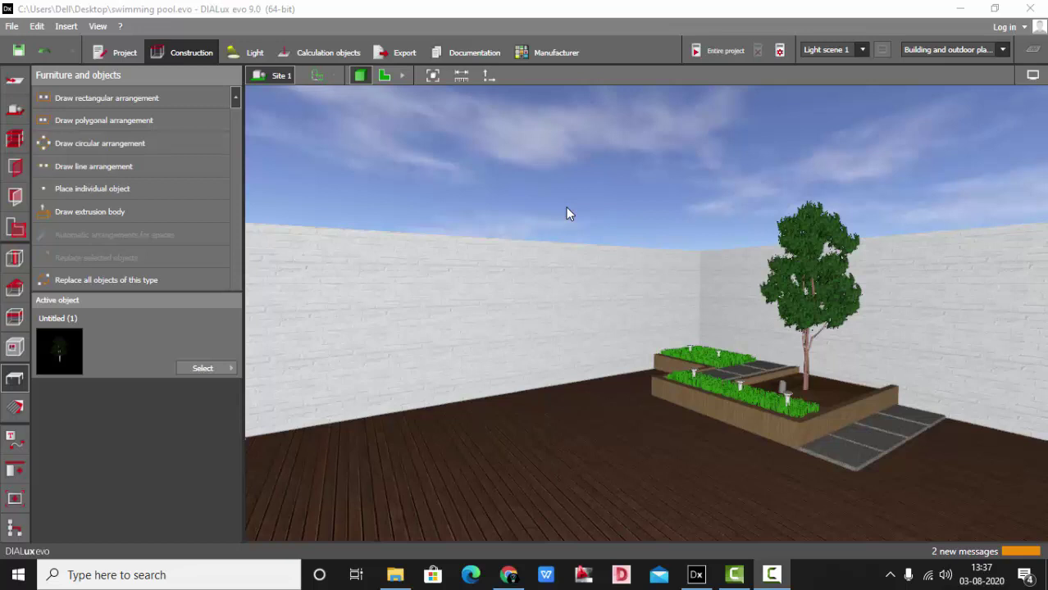
- Examine the walled deck site with its planters, paving and tree from several angles and distances
{"action": "left_click", "coordinate": [433, 76]}
{"action": "left_click_drag", "start_coordinate": [788, 251], "coordinate": [697, 291]}
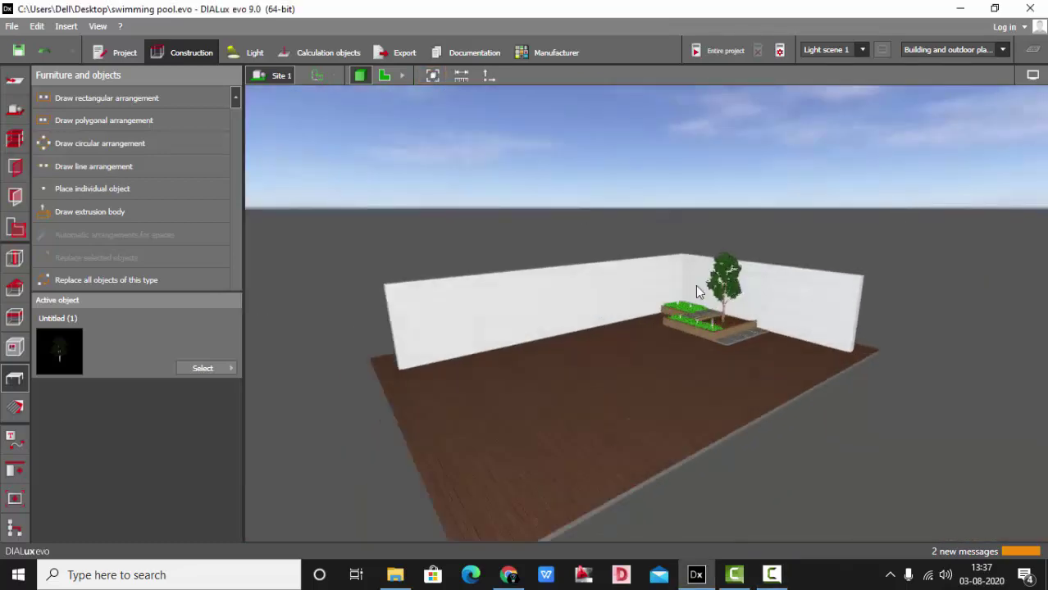
{"action": "scroll", "coordinate": [696, 292], "scroll_direction": "up", "scroll_amount": 2}
{"action": "left_click_drag", "start_coordinate": [713, 360], "coordinate": [705, 443]}
{"action": "scroll", "coordinate": [772, 326], "scroll_direction": "up", "scroll_amount": 3}
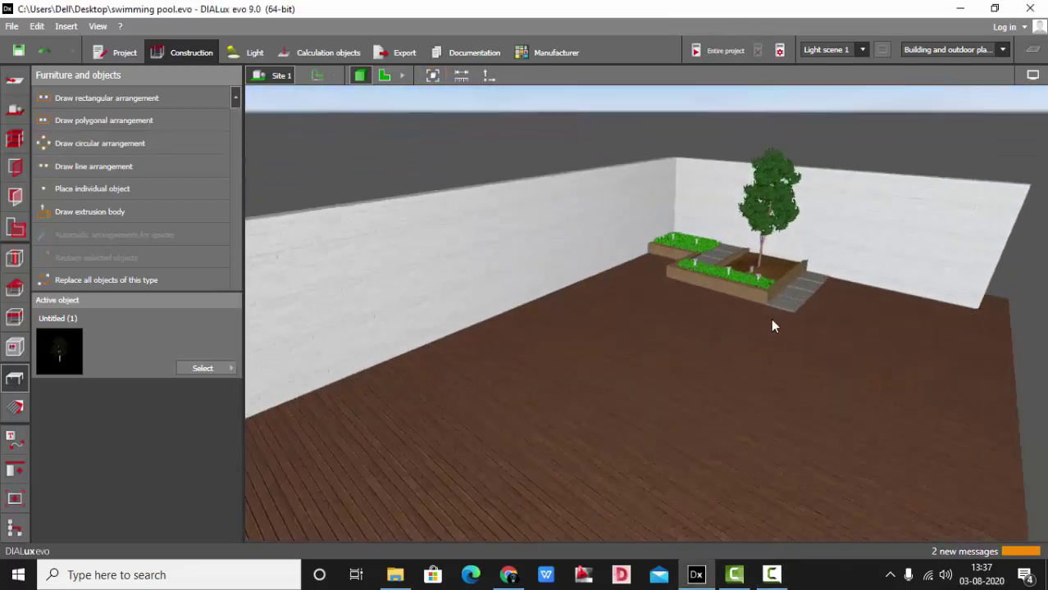
{"action": "left_click_drag", "start_coordinate": [773, 326], "coordinate": [770, 394]}
{"action": "scroll", "coordinate": [769, 394], "scroll_direction": "down", "scroll_amount": 2}
{"action": "scroll", "coordinate": [901, 295], "scroll_direction": "up", "scroll_amount": 2}
{"action": "left_click_drag", "start_coordinate": [901, 295], "coordinate": [743, 275]}
{"action": "scroll", "coordinate": [837, 229], "scroll_direction": "down", "scroll_amount": 2}
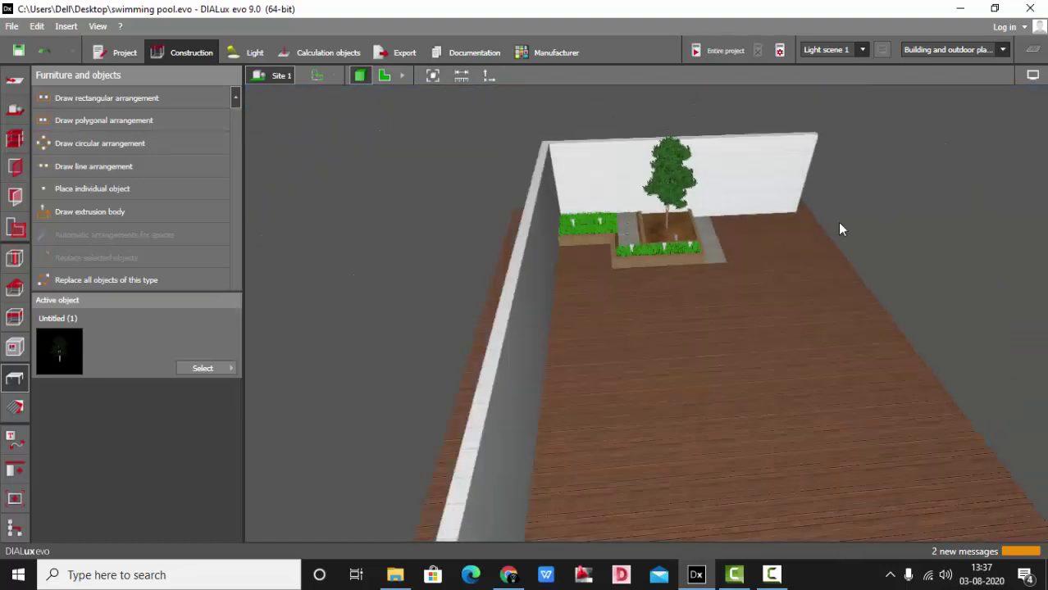
{"action": "left_click_drag", "start_coordinate": [840, 229], "coordinate": [548, 270]}
- Inspect the lamp data and light effect of the tree spotlight and the front planter's bollard luminaires
{"action": "left_click", "coordinate": [248, 52]}
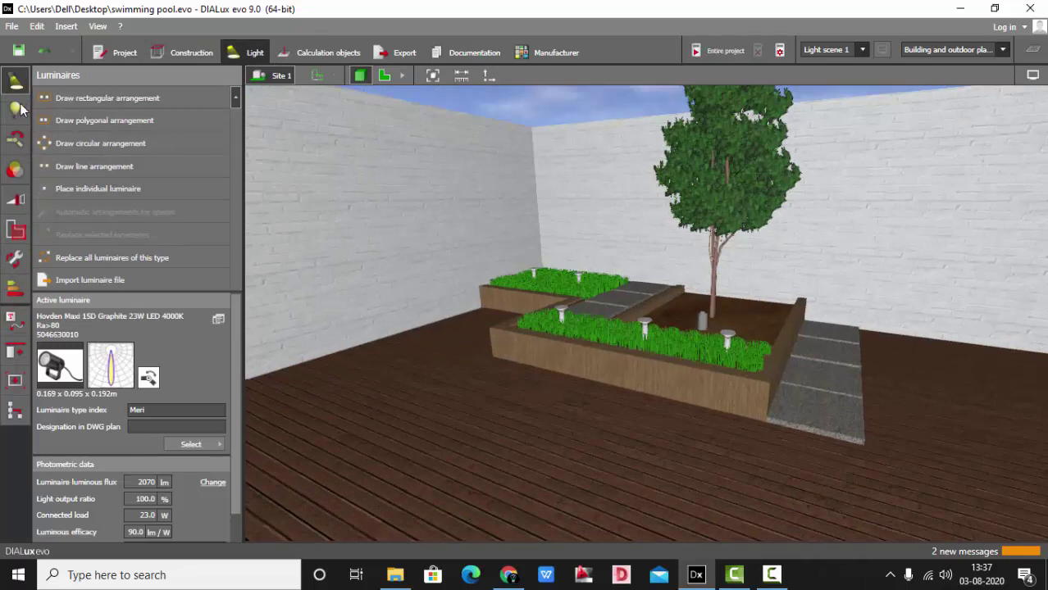
{"action": "left_click", "coordinate": [15, 107]}
{"action": "left_click", "coordinate": [703, 320]}
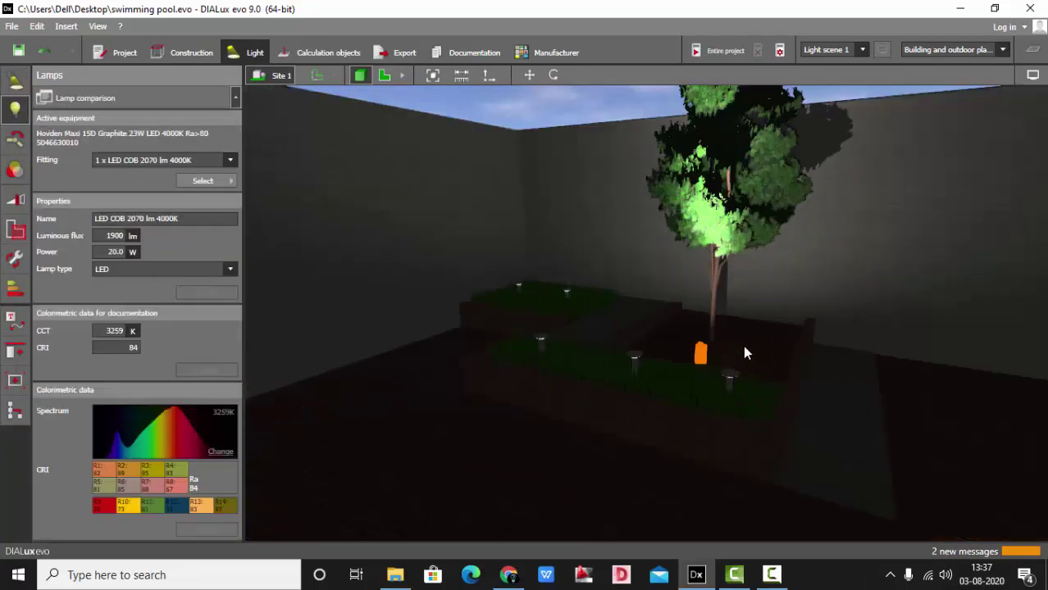
{"action": "middle_click_drag", "start_coordinate": [743, 349], "coordinate": [589, 349]}
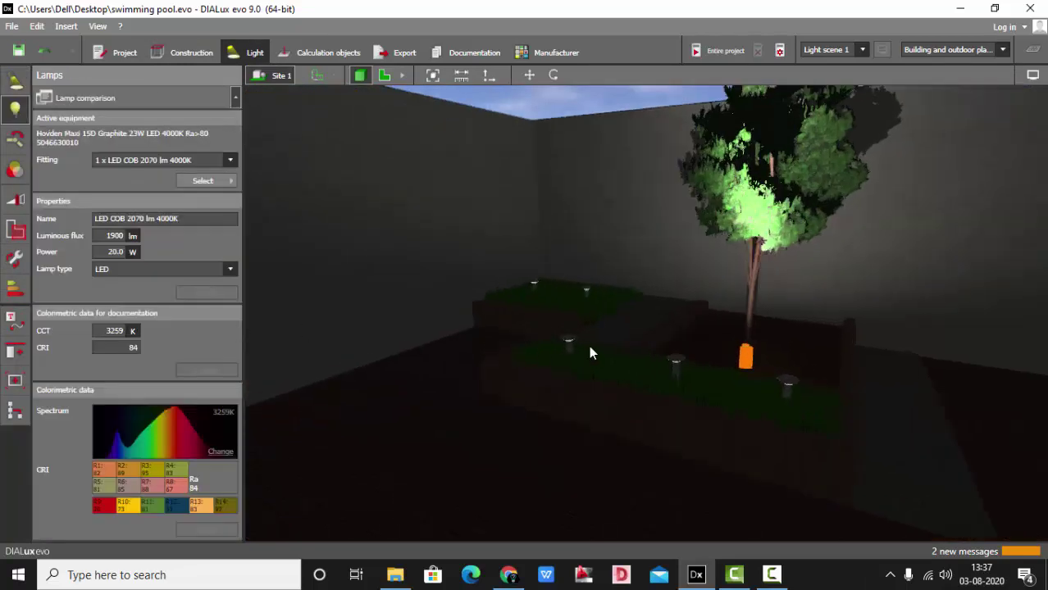
{"action": "left_click", "coordinate": [563, 341]}
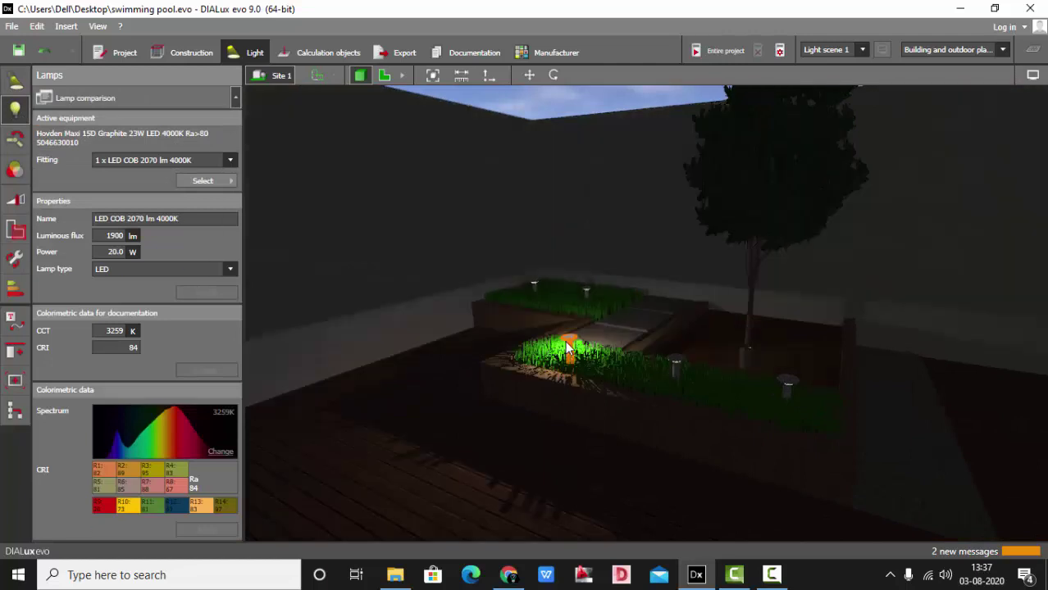
{"action": "left_click", "coordinate": [676, 359]}
{"action": "left_click", "coordinate": [773, 384]}
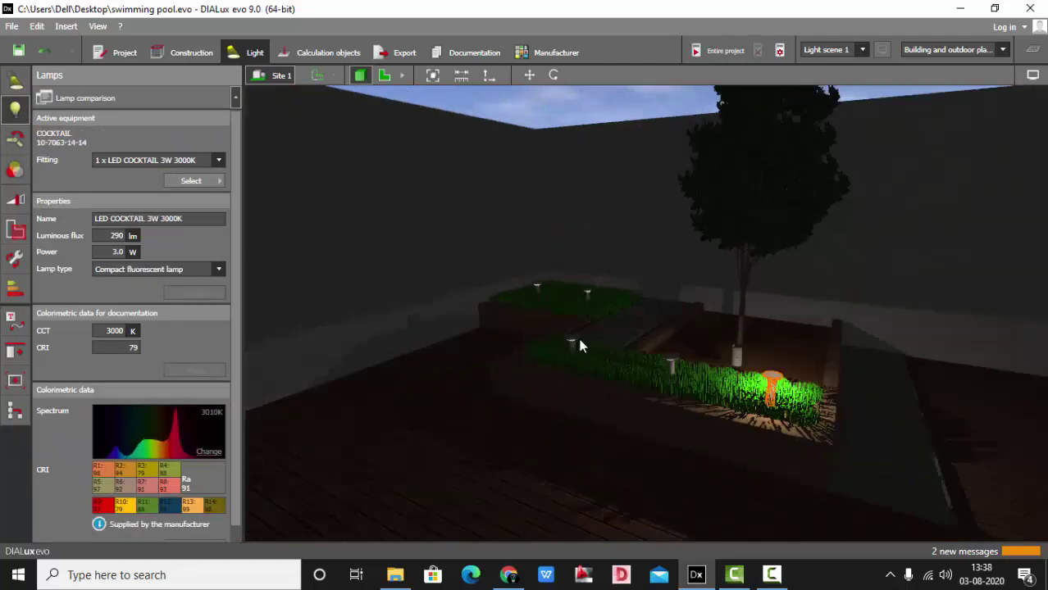
{"action": "middle_click_drag", "start_coordinate": [576, 349], "coordinate": [855, 426]}
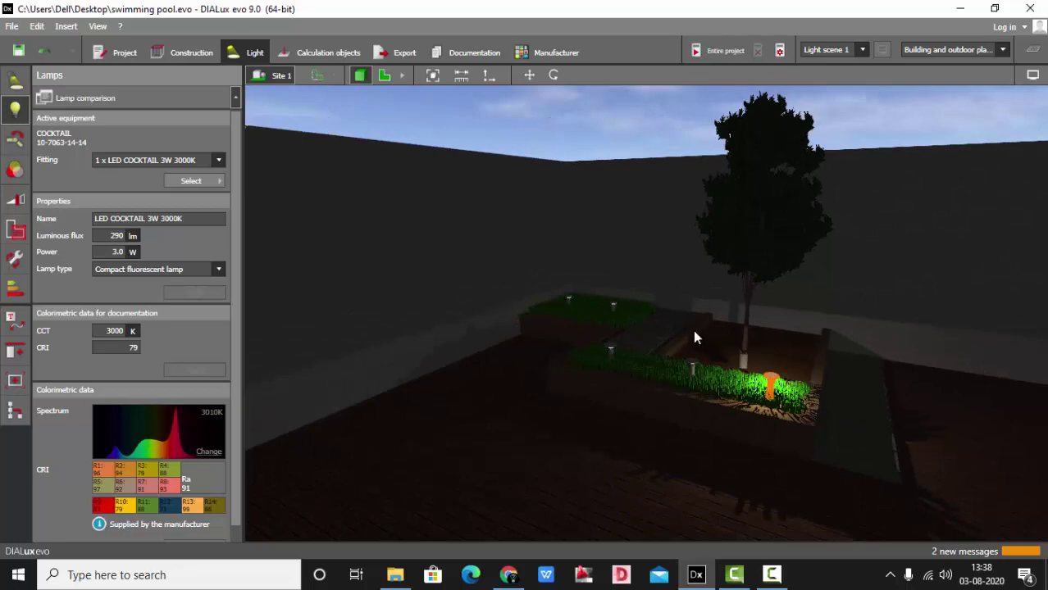
{"action": "scroll", "coordinate": [695, 337], "scroll_direction": "down", "scroll_amount": 4}
{"action": "left_click", "coordinate": [634, 120]}
- Return to construction mode and examine the site's overall layout and the empty deck area
{"action": "scroll", "coordinate": [805, 157], "scroll_direction": "down", "scroll_amount": 2}
{"action": "right_click_drag", "start_coordinate": [794, 286], "coordinate": [757, 366]}
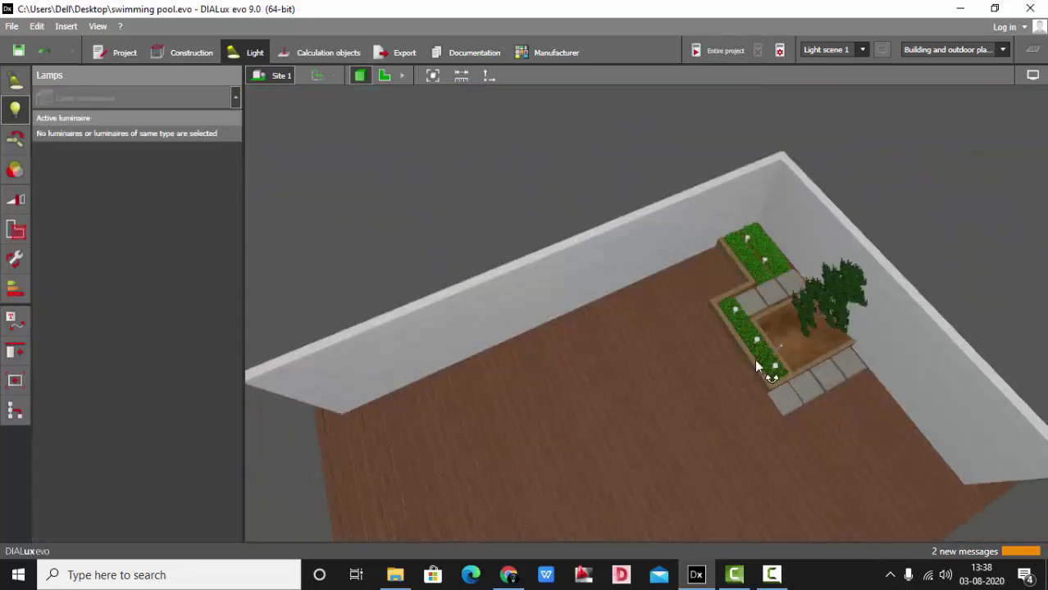
{"action": "middle_click_drag", "start_coordinate": [756, 366], "coordinate": [502, 240]}
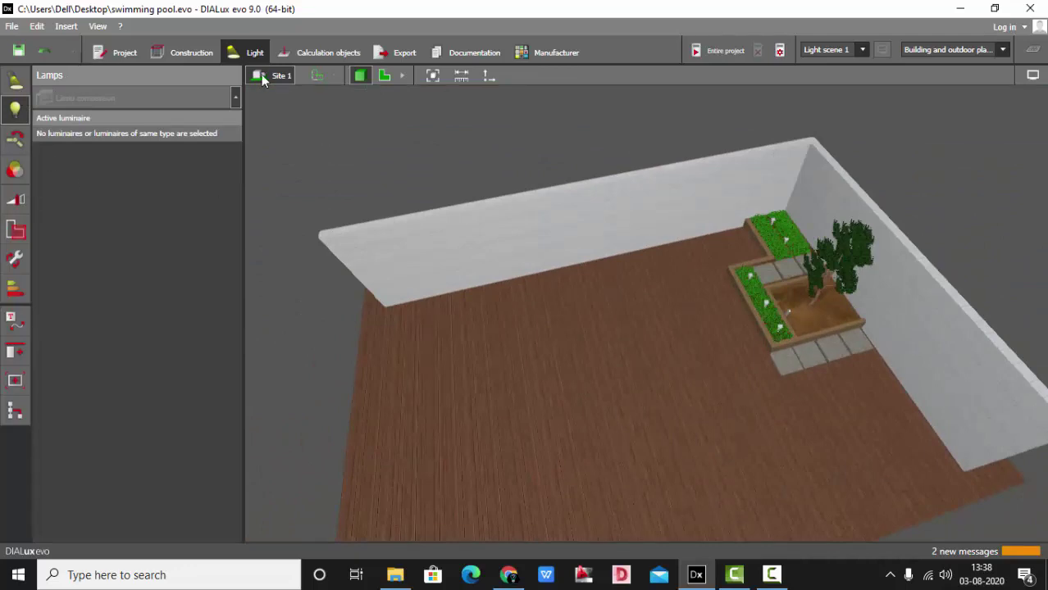
{"action": "left_click", "coordinate": [191, 52]}
{"action": "left_click", "coordinate": [432, 76]}
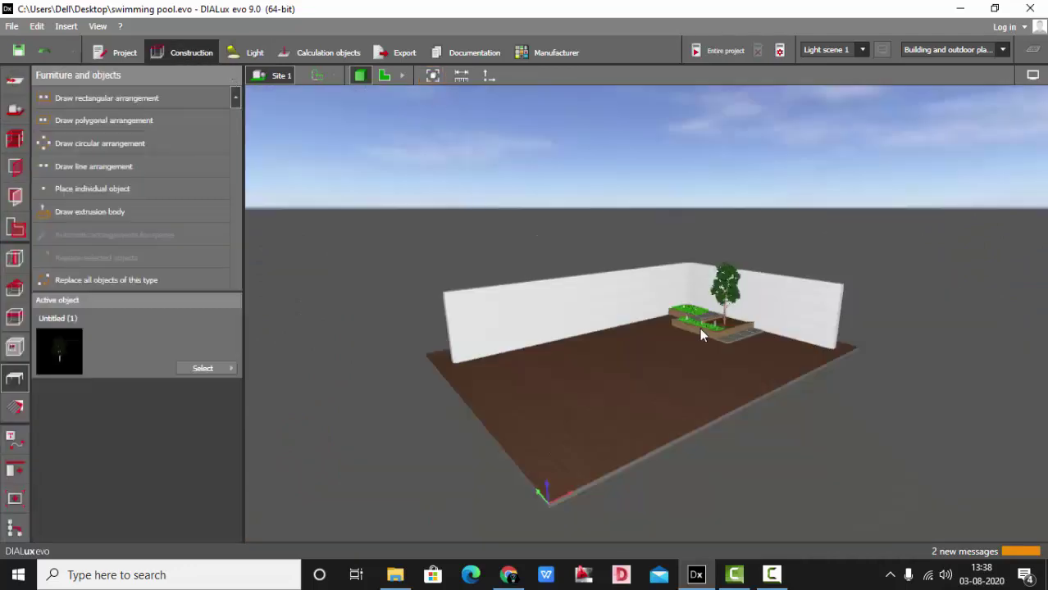
{"action": "scroll", "coordinate": [699, 328], "scroll_direction": "up", "scroll_amount": 3}
{"action": "middle_click_drag", "start_coordinate": [539, 284], "coordinate": [721, 406]}
{"action": "scroll", "coordinate": [617, 382], "scroll_direction": "down", "scroll_amount": 3}
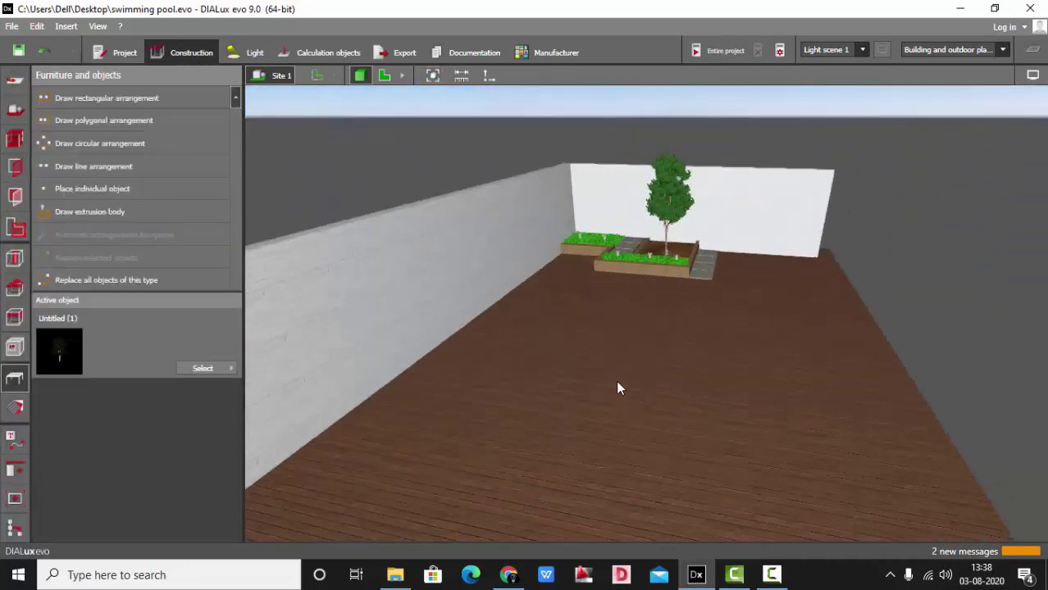
{"action": "scroll", "coordinate": [631, 381], "scroll_direction": "up", "scroll_amount": 5}
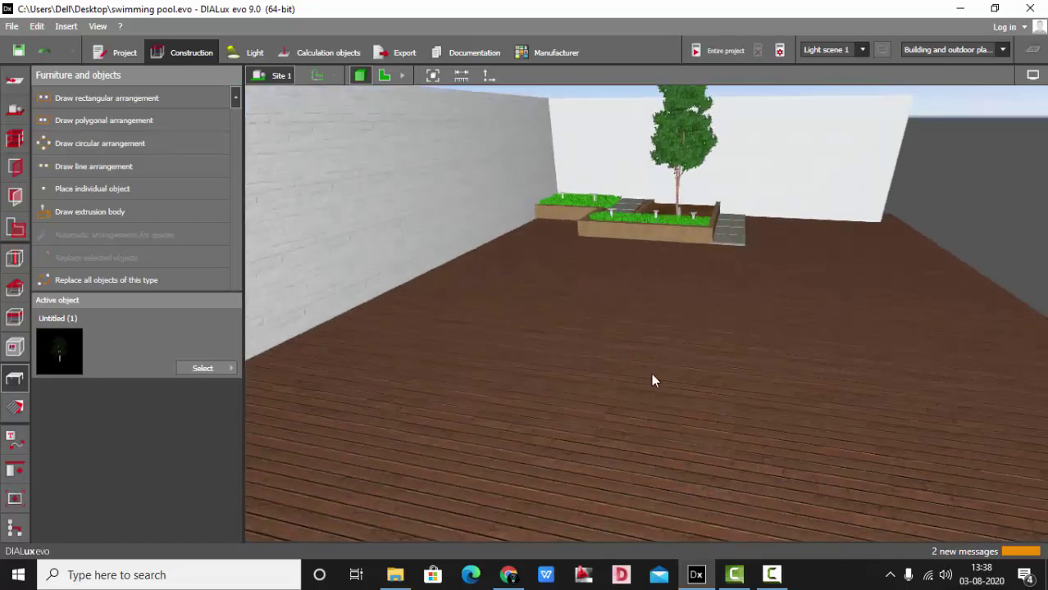
{"action": "scroll", "coordinate": [647, 382], "scroll_direction": "down", "scroll_amount": 4}
{"action": "middle_click_drag", "start_coordinate": [606, 360], "coordinate": [830, 439]}
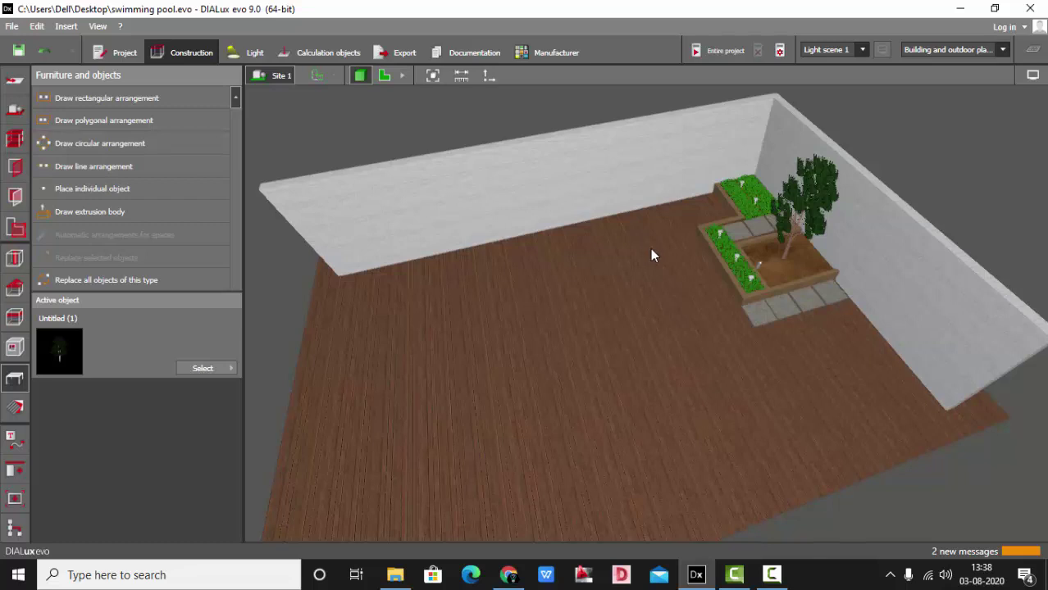
- Delete the existing wooden site floor element beneath the walls and planters
{"action": "left_click", "coordinate": [15, 109]}
{"action": "left_click", "coordinate": [653, 364]}
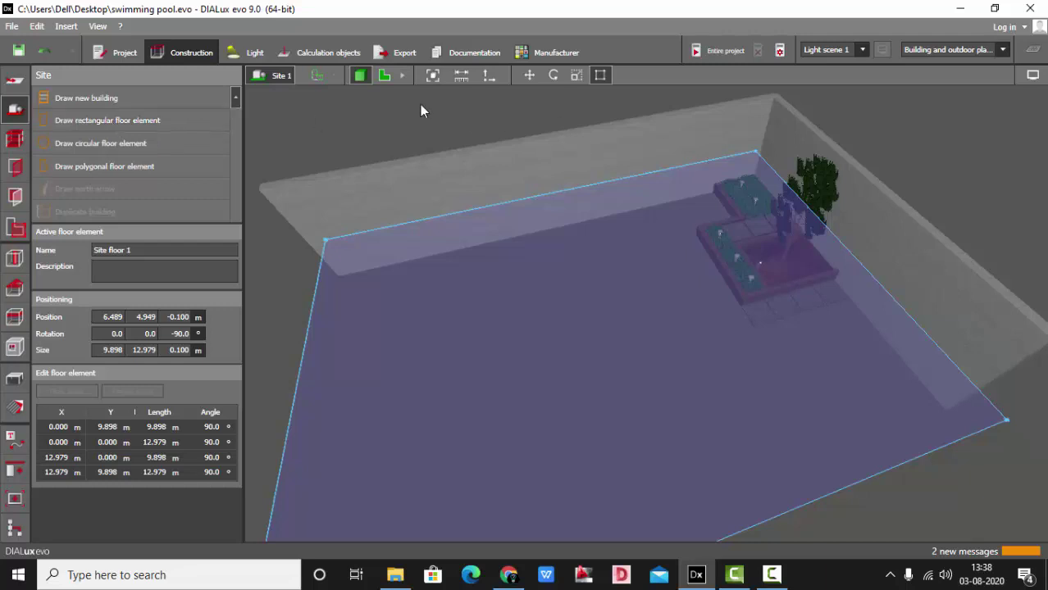
{"action": "left_click", "coordinate": [384, 75]}
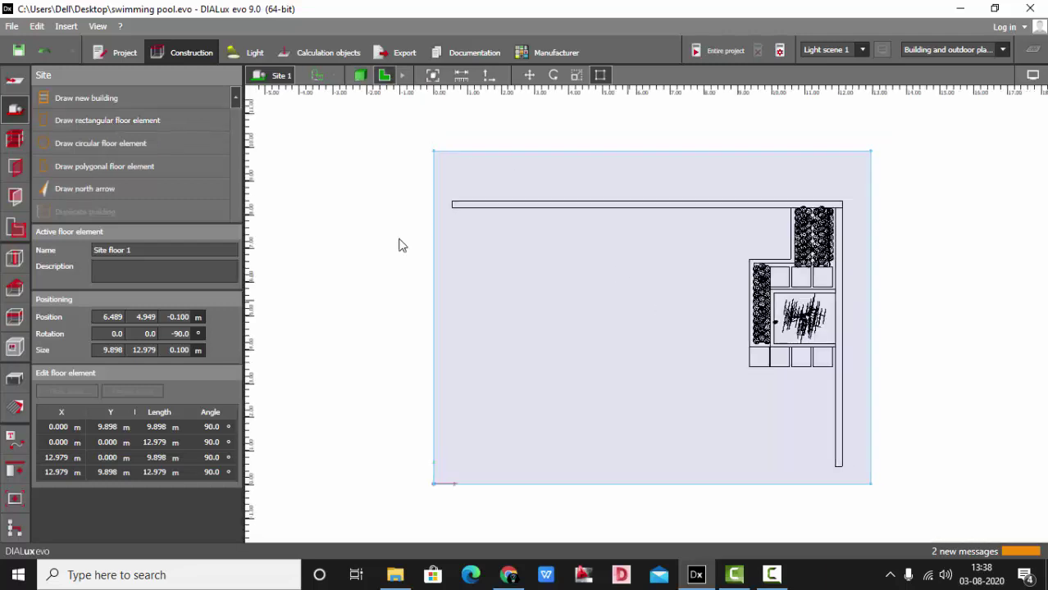
{"action": "left_click", "coordinate": [348, 221]}
{"action": "left_click", "coordinate": [359, 76]}
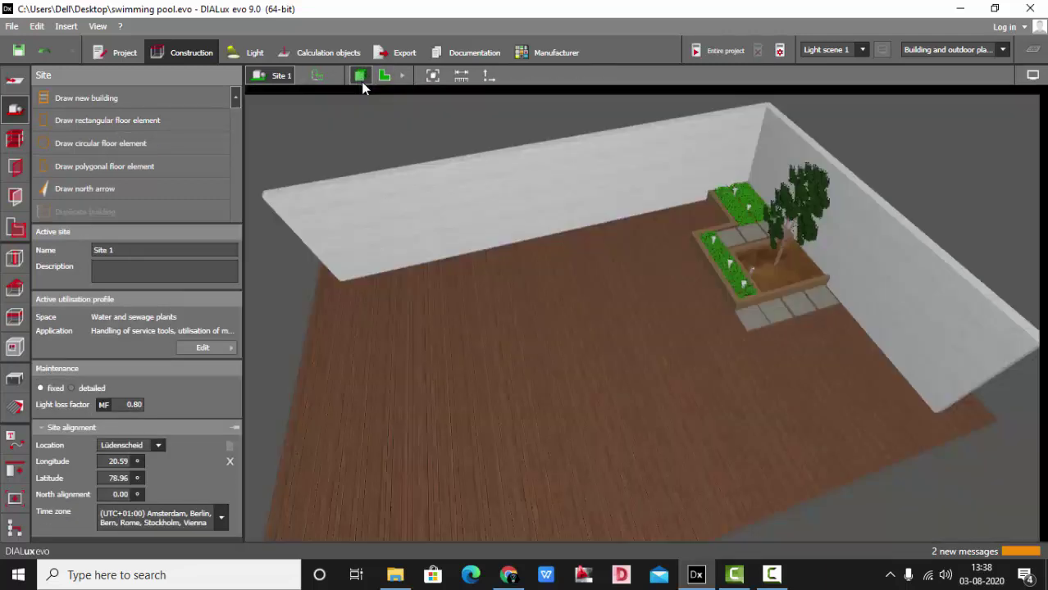
{"action": "scroll", "coordinate": [592, 350], "scroll_direction": "down", "scroll_amount": 3}
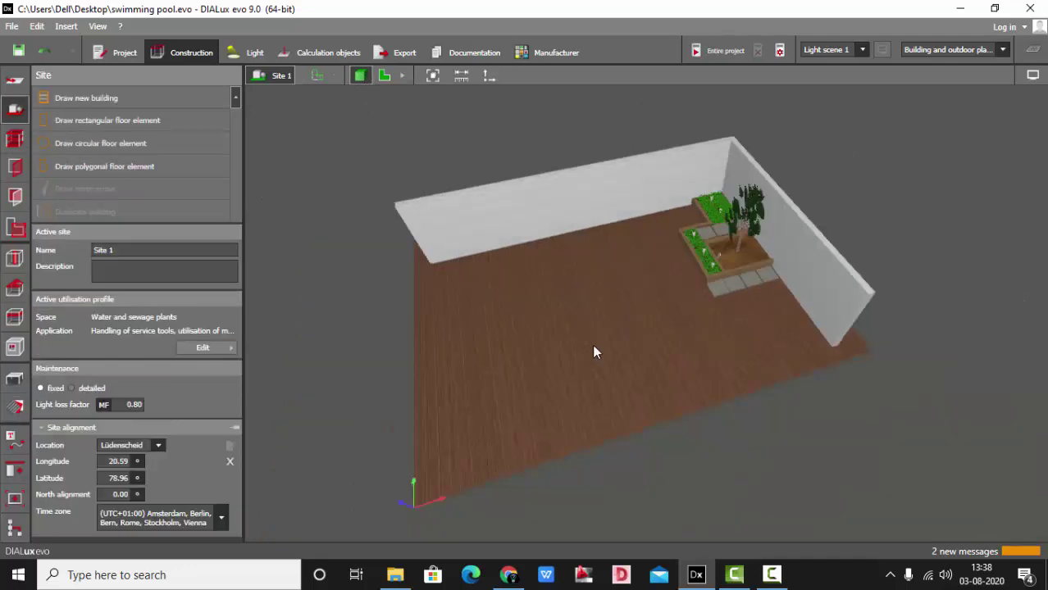
{"action": "scroll", "coordinate": [664, 383], "scroll_direction": "up", "scroll_amount": 2}
{"action": "left_click", "coordinate": [664, 383]}
{"action": "key", "text": "Delete"}
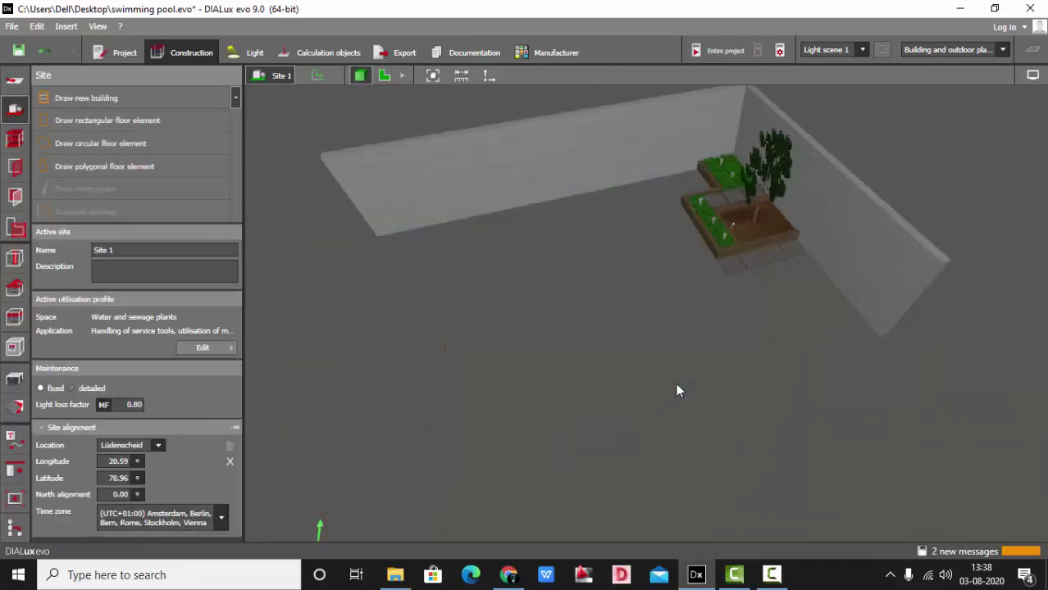
- Draw a rectangular floor element, 8.250 m by 11.529 m, in plan from the back wall's free end to the side wall's outer edge
{"action": "left_click", "coordinate": [384, 75]}
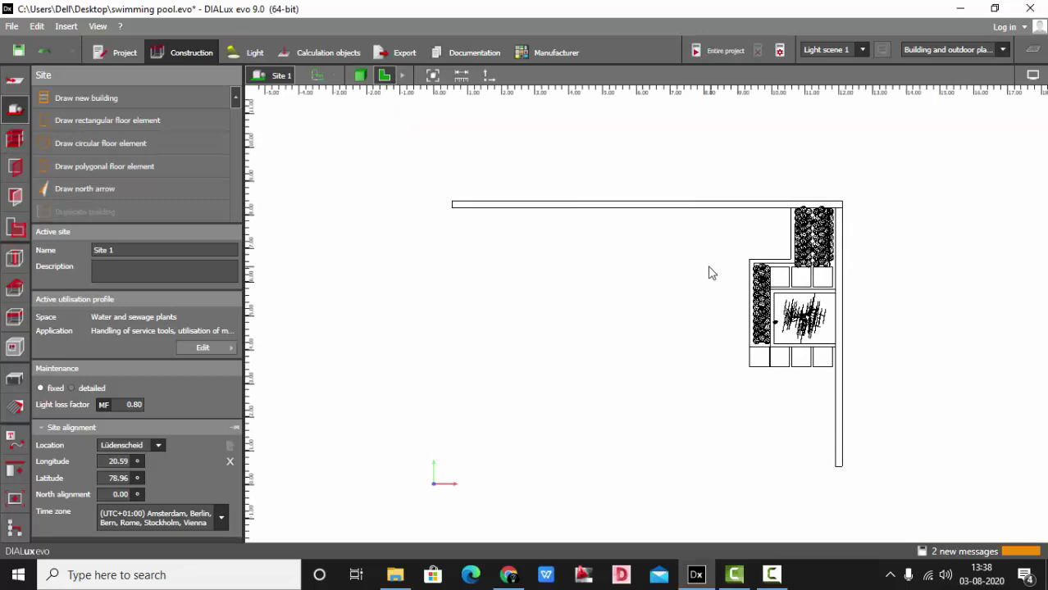
{"action": "left_click", "coordinate": [133, 121]}
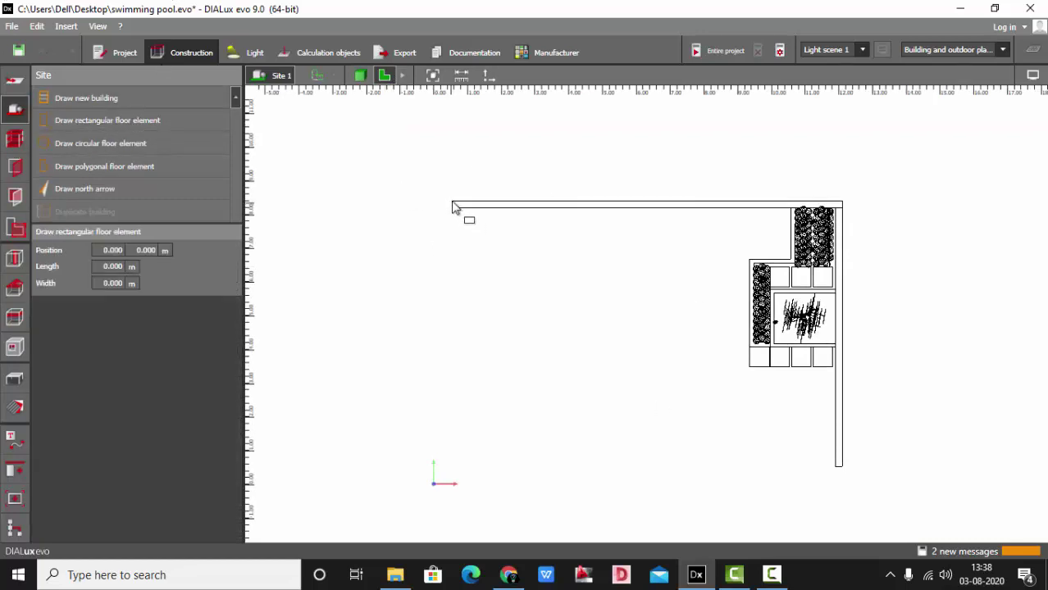
{"action": "left_click", "coordinate": [455, 206]}
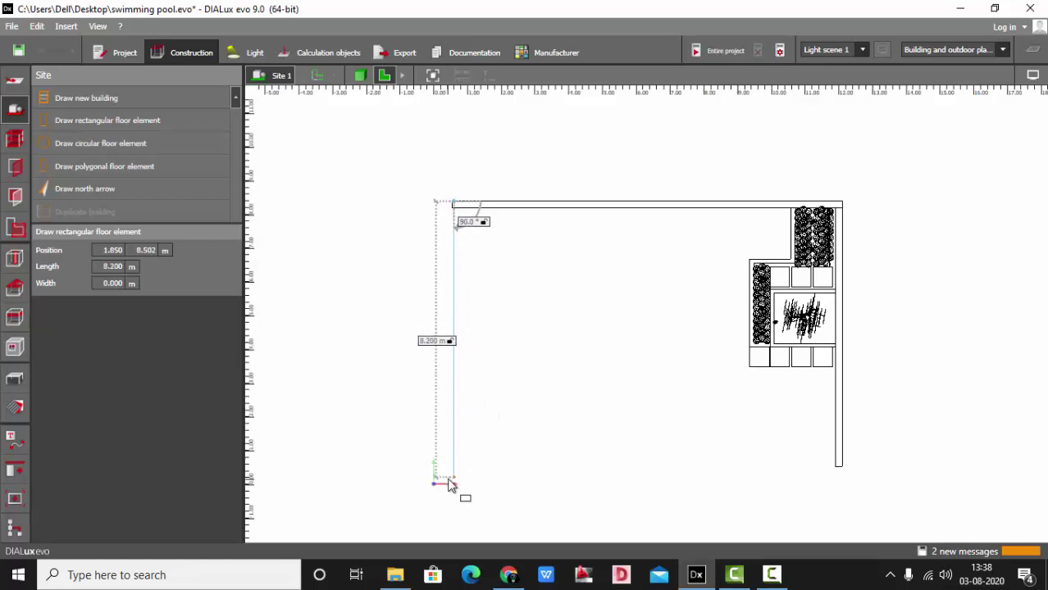
{"action": "left_click", "coordinate": [457, 485]}
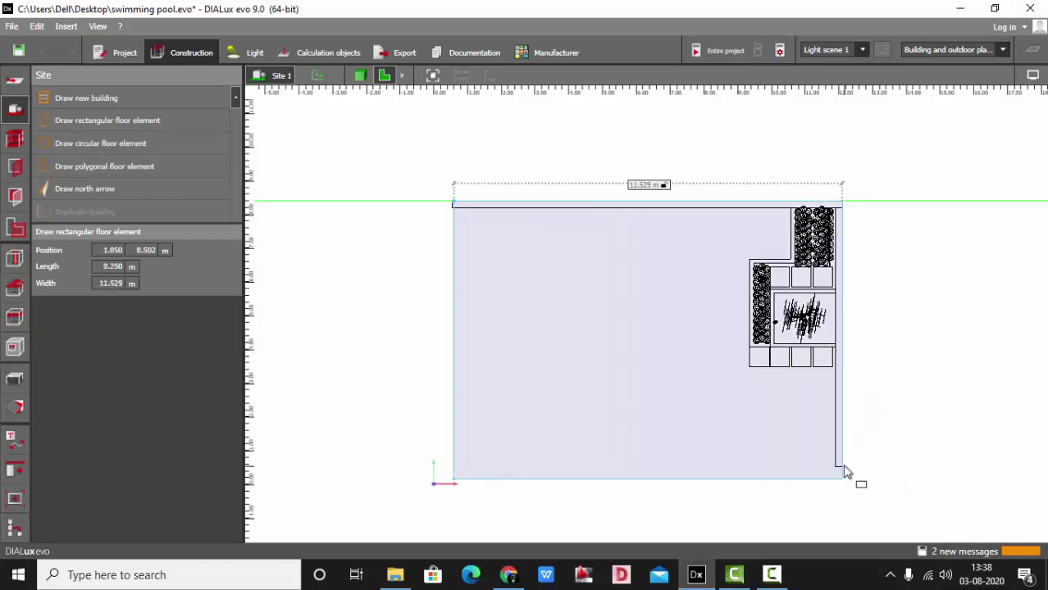
{"action": "left_click", "coordinate": [845, 468]}
{"action": "left_click", "coordinate": [917, 360]}
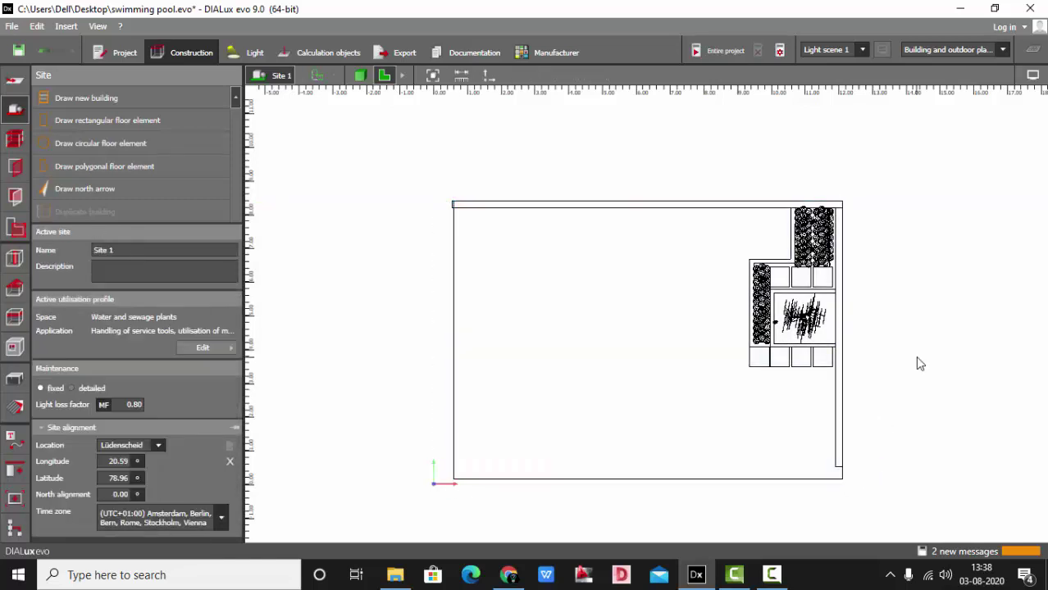
- Apply the active wood plank texture material to the new site floor in the 3D view
{"action": "left_click", "coordinate": [360, 77]}
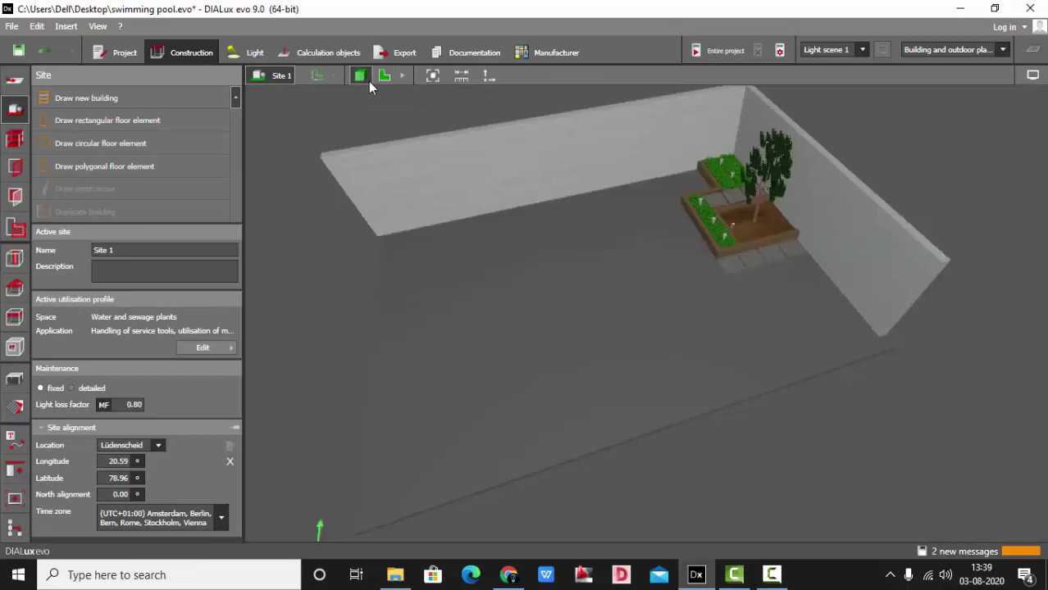
{"action": "scroll", "coordinate": [604, 310], "scroll_direction": "down", "scroll_amount": 2}
{"action": "right_click_drag", "start_coordinate": [605, 310], "coordinate": [610, 321]}
{"action": "scroll", "coordinate": [611, 321], "scroll_direction": "up", "scroll_amount": 2}
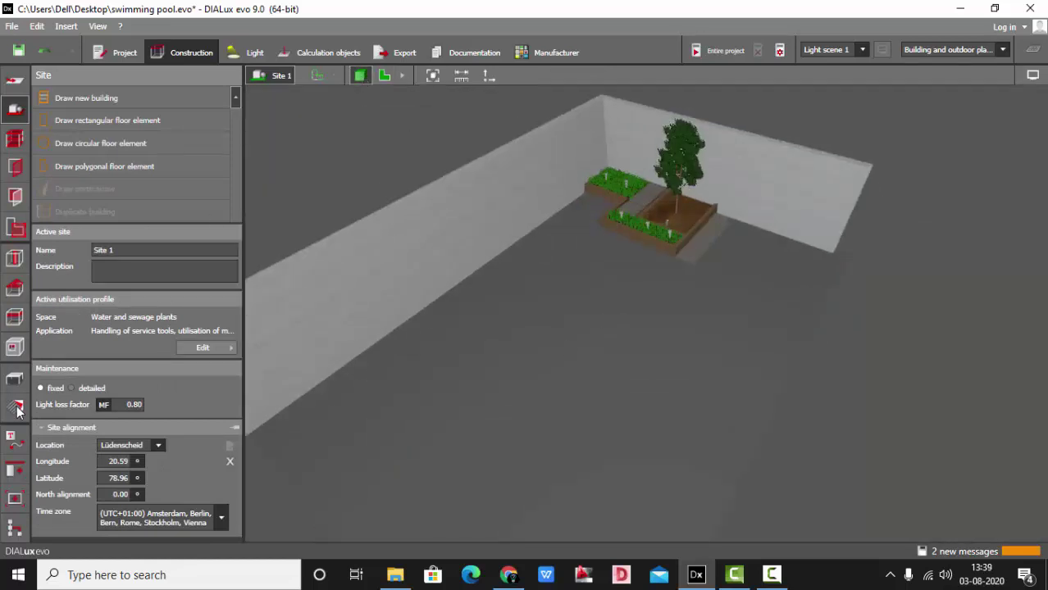
{"action": "left_click", "coordinate": [15, 408]}
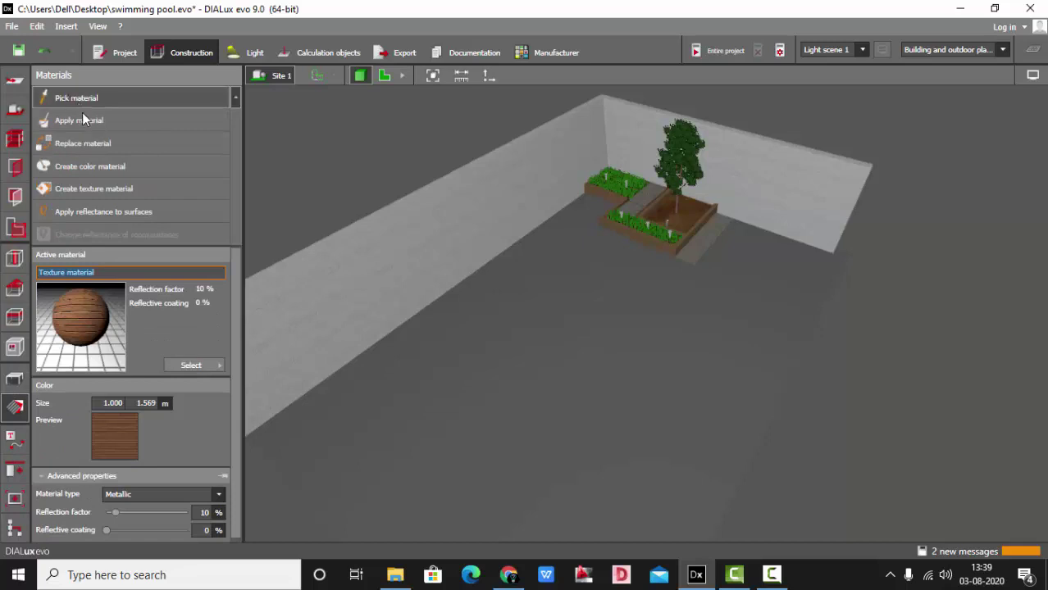
{"action": "left_click", "coordinate": [82, 119]}
{"action": "left_click", "coordinate": [685, 320]}
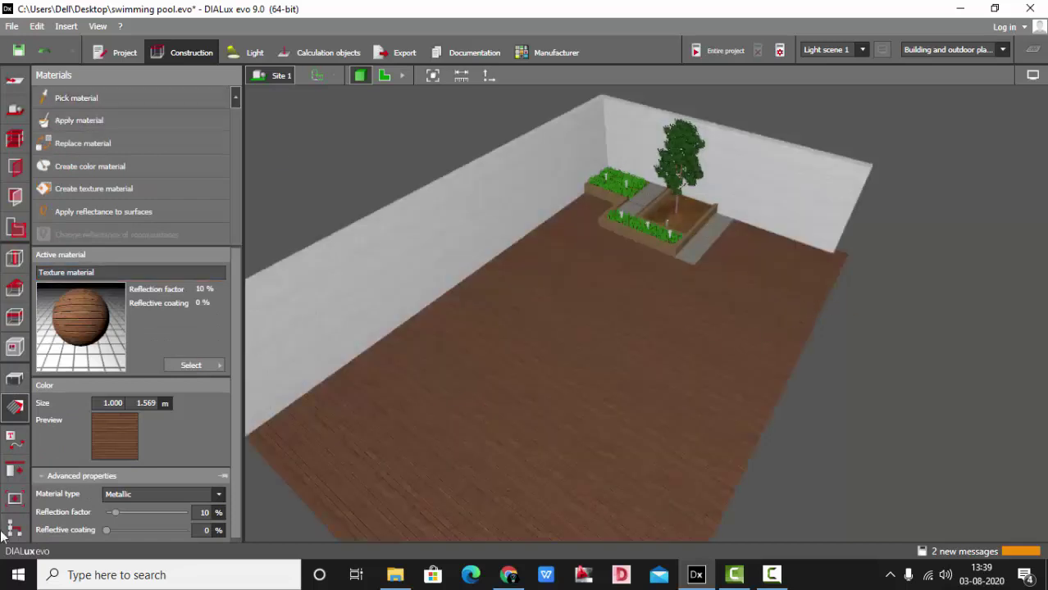
- Inspect the new wooden floor's fit and dimensions against the walls, ending with the furniture and object tools open
{"action": "left_click", "coordinate": [21, 380]}
{"action": "scroll", "coordinate": [682, 314], "scroll_direction": "down", "scroll_amount": 3}
{"action": "right_click_drag", "start_coordinate": [681, 314], "coordinate": [647, 297]}
{"action": "scroll", "coordinate": [647, 298], "scroll_direction": "up", "scroll_amount": 3}
{"action": "left_click_drag", "start_coordinate": [648, 304], "coordinate": [684, 319]}
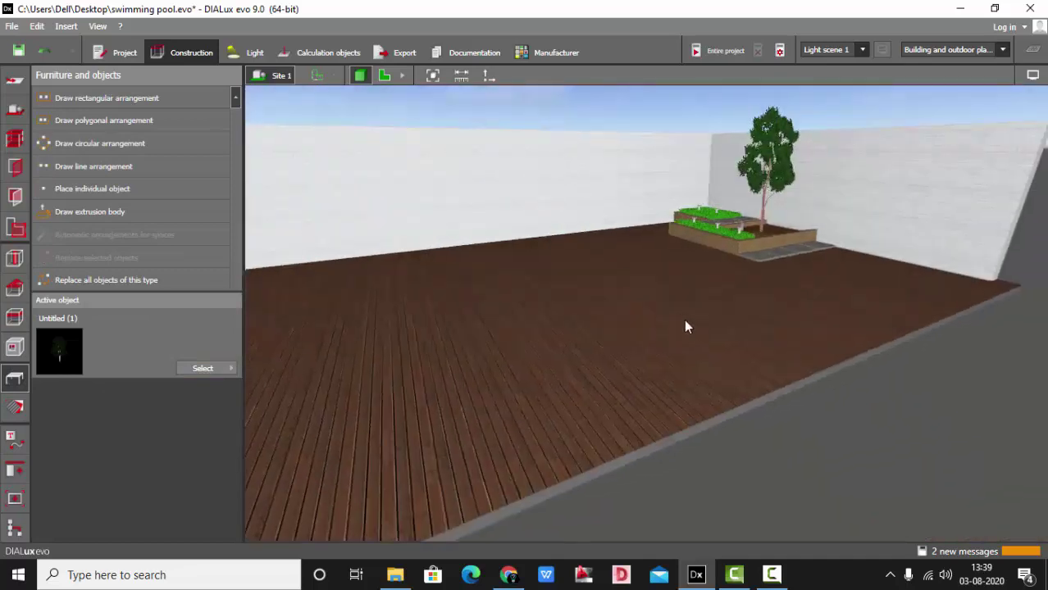
{"action": "scroll", "coordinate": [656, 352], "scroll_direction": "down", "scroll_amount": 3}
{"action": "scroll", "coordinate": [648, 365], "scroll_direction": "up", "scroll_amount": 3}
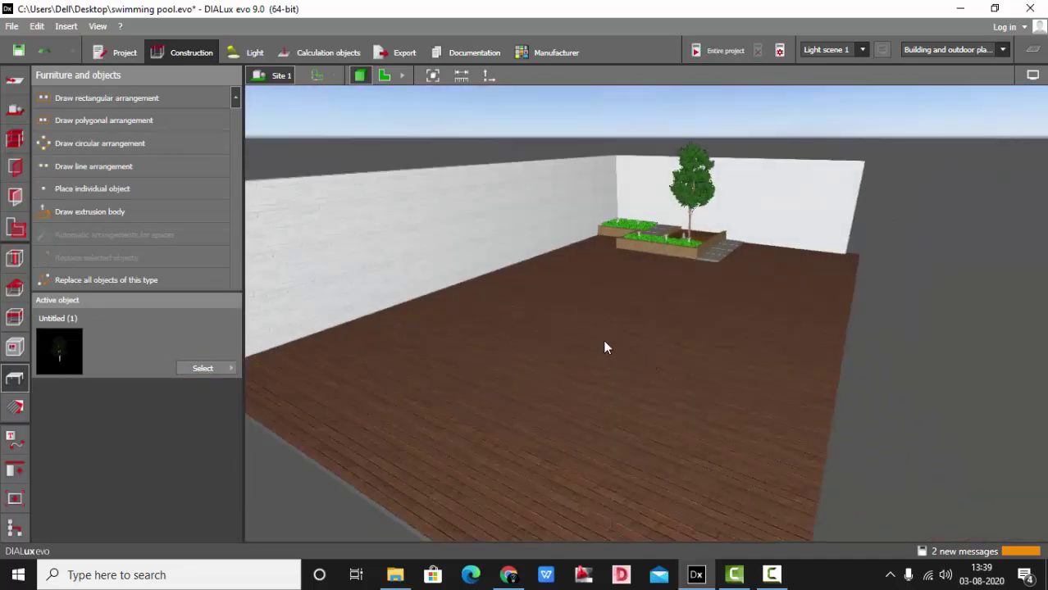
{"action": "left_click", "coordinate": [14, 109]}
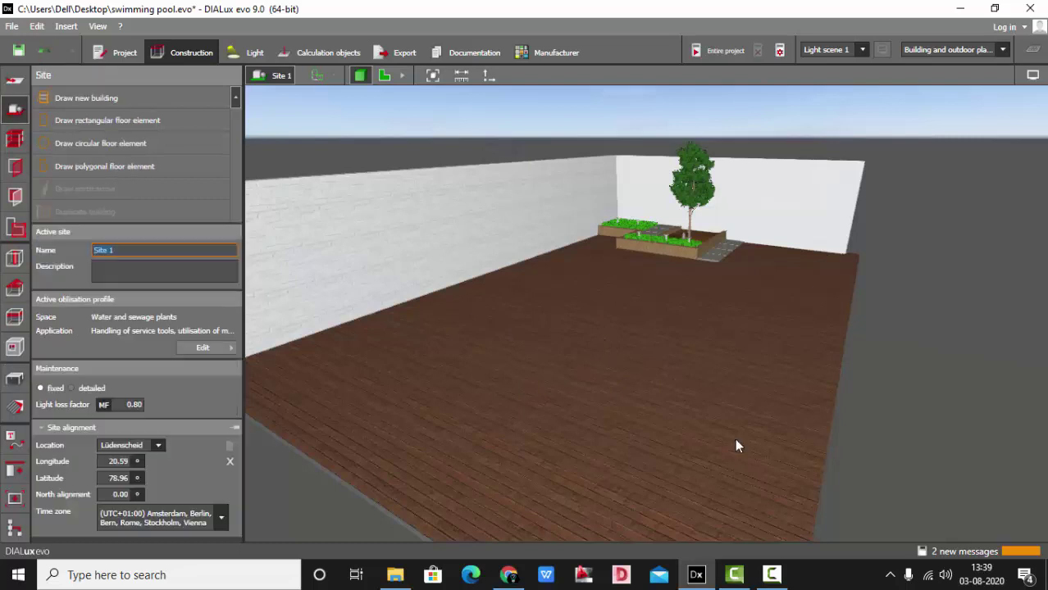
{"action": "left_click", "coordinate": [605, 360]}
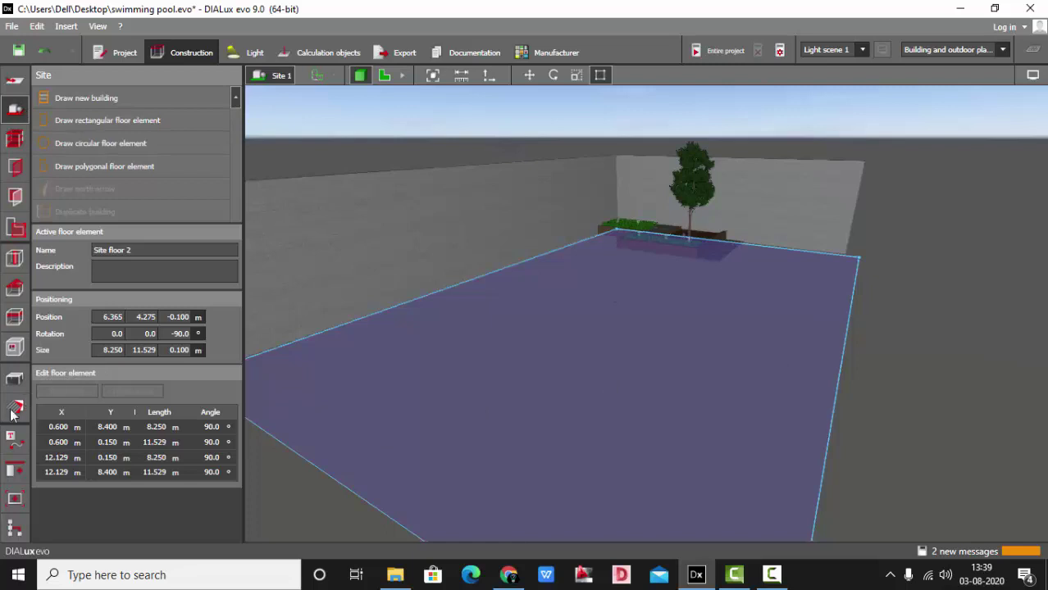
{"action": "left_click", "coordinate": [15, 378]}
{"action": "scroll", "coordinate": [607, 350], "scroll_direction": "down", "scroll_amount": 3}
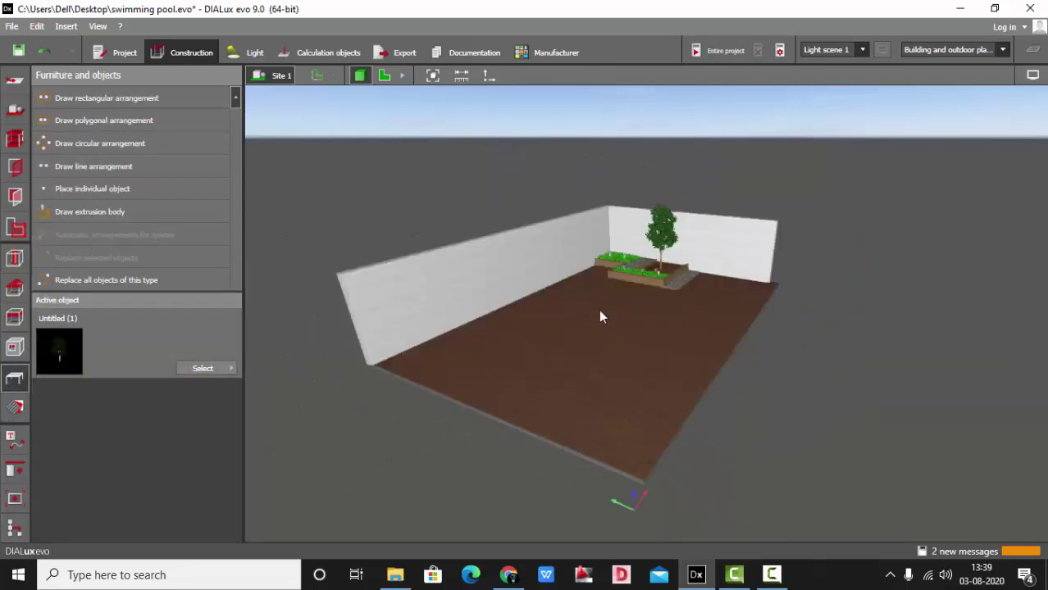
{"action": "scroll", "coordinate": [601, 324], "scroll_direction": "up", "scroll_amount": 2}
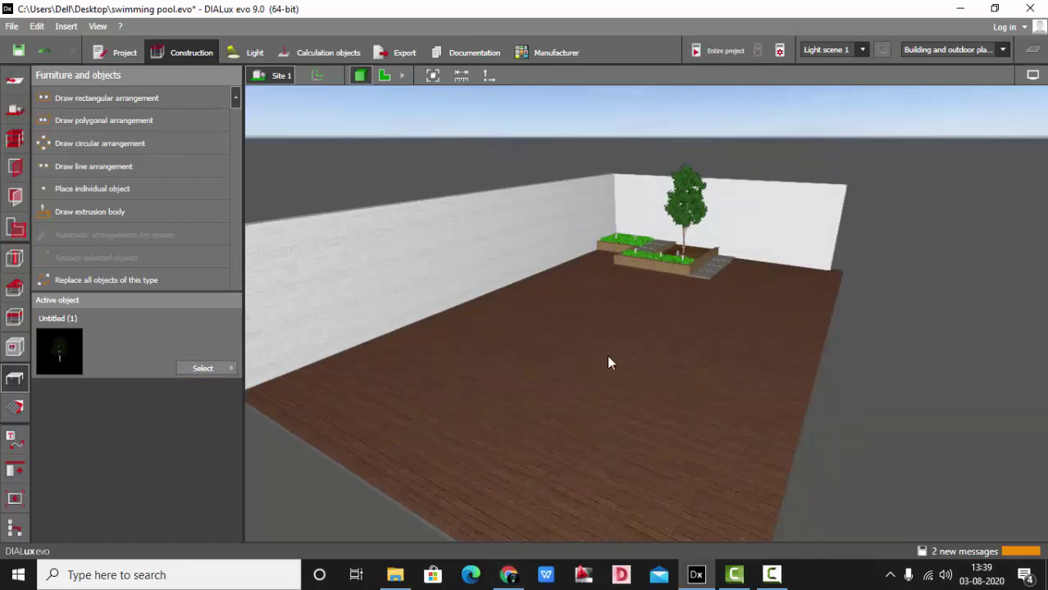
- Extend the wooden site floor downward in the front view to a thickness of 2.200 m, keeping its top surface in place
{"action": "left_click", "coordinate": [17, 113]}
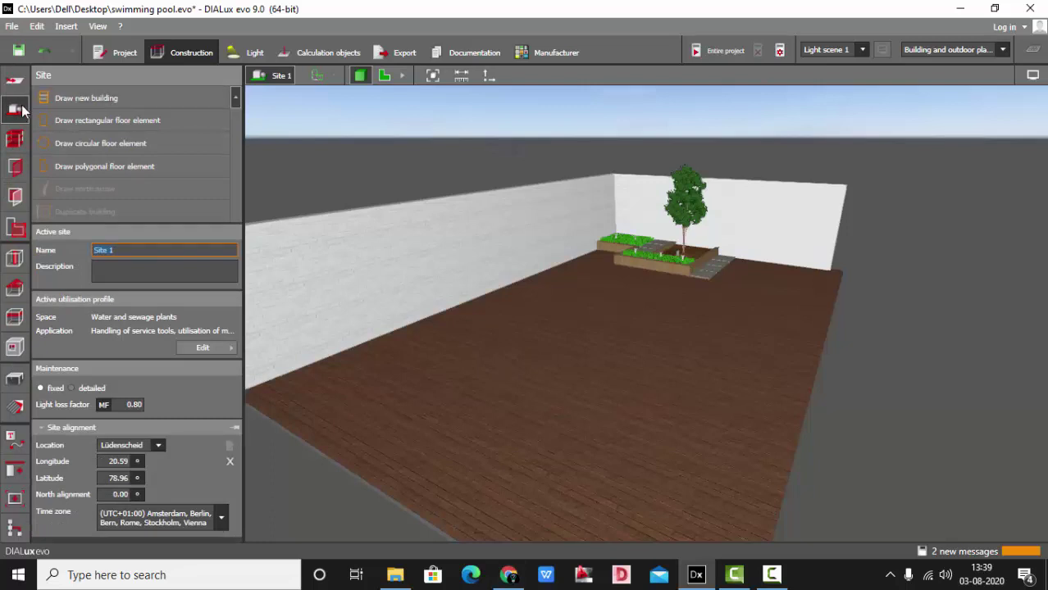
{"action": "left_click", "coordinate": [716, 397]}
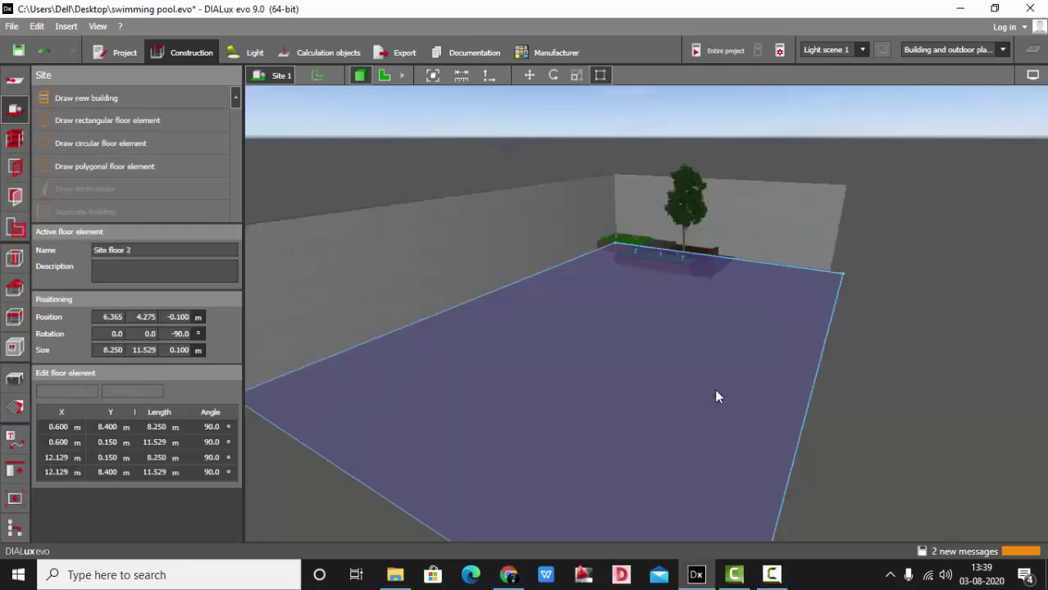
{"action": "left_click", "coordinate": [402, 75]}
{"action": "left_click", "coordinate": [402, 77]}
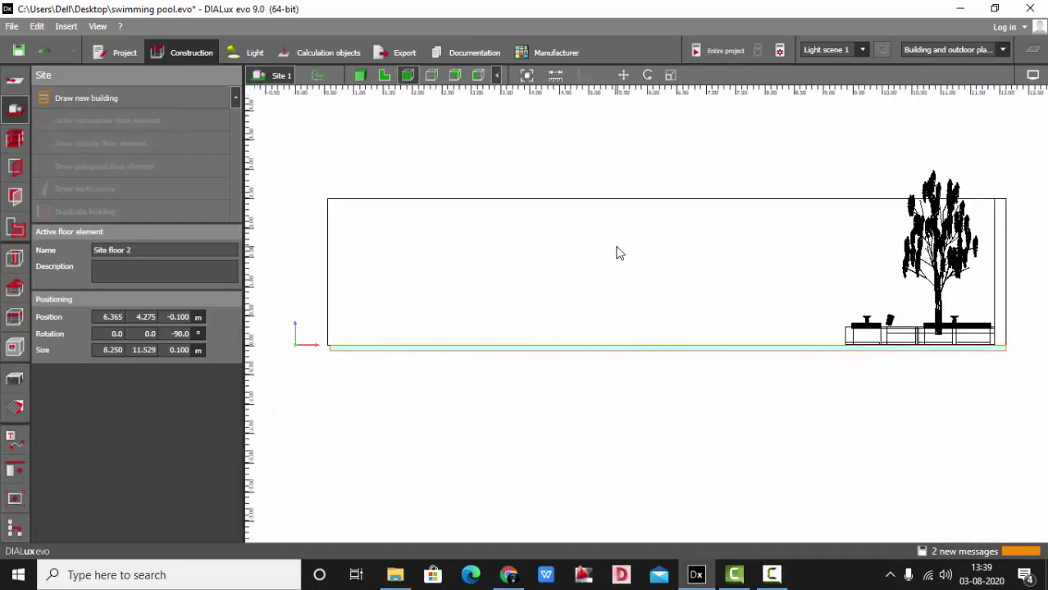
{"action": "scroll", "coordinate": [615, 251], "scroll_direction": "down", "scroll_amount": 1}
{"action": "scroll", "coordinate": [688, 349], "scroll_direction": "up", "scroll_amount": 3}
{"action": "scroll", "coordinate": [602, 239], "scroll_direction": "down", "scroll_amount": 1}
{"action": "scroll", "coordinate": [761, 358], "scroll_direction": "down", "scroll_amount": 1}
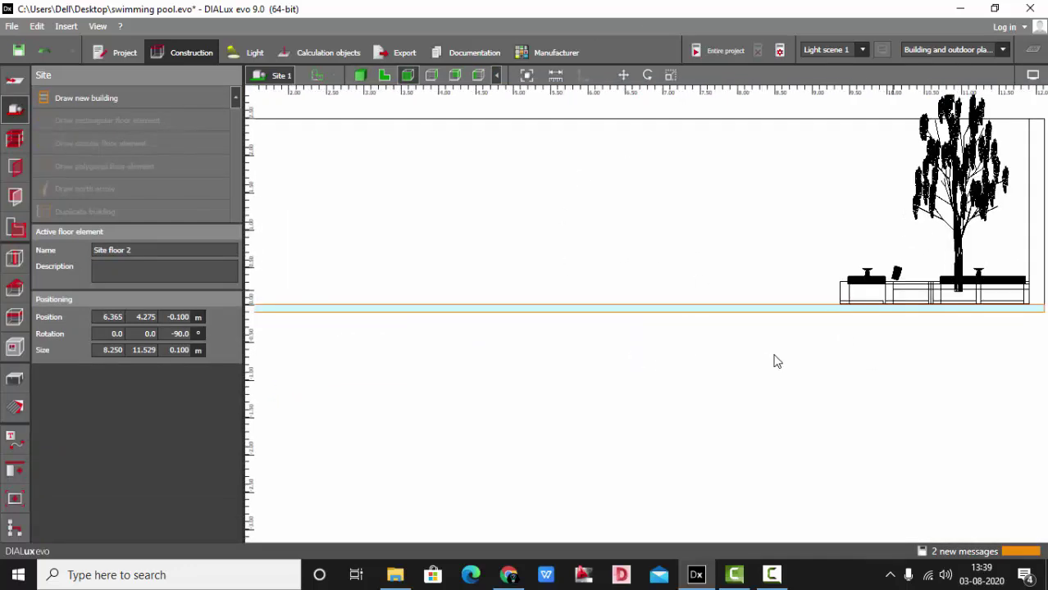
{"action": "scroll", "coordinate": [545, 299], "scroll_direction": "up", "scroll_amount": 1}
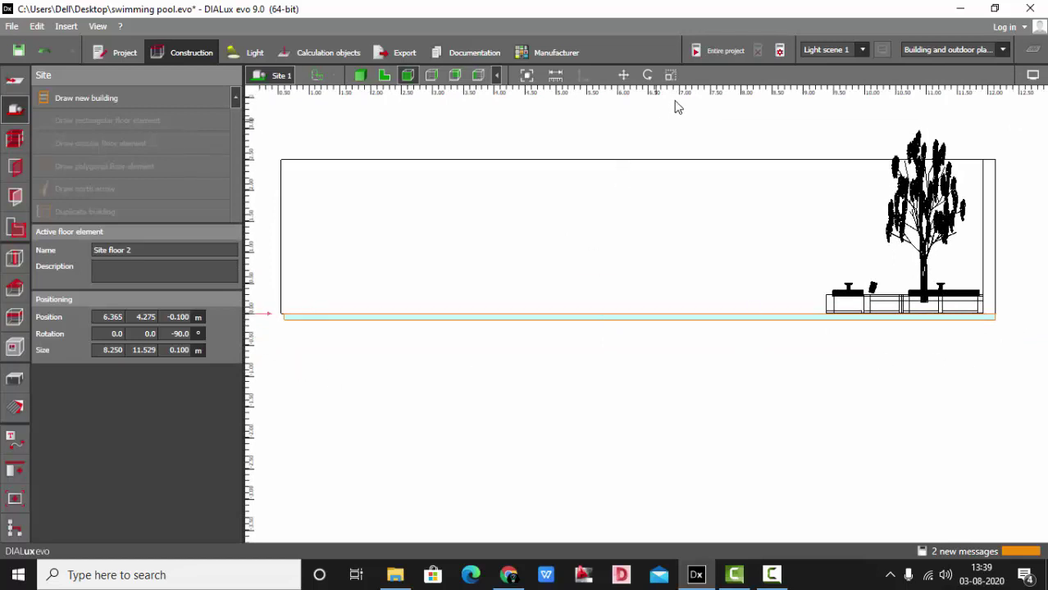
{"action": "left_click", "coordinate": [672, 74]}
{"action": "scroll", "coordinate": [540, 208], "scroll_direction": "down", "scroll_amount": 1}
{"action": "scroll", "coordinate": [610, 301], "scroll_direction": "up", "scroll_amount": 1}
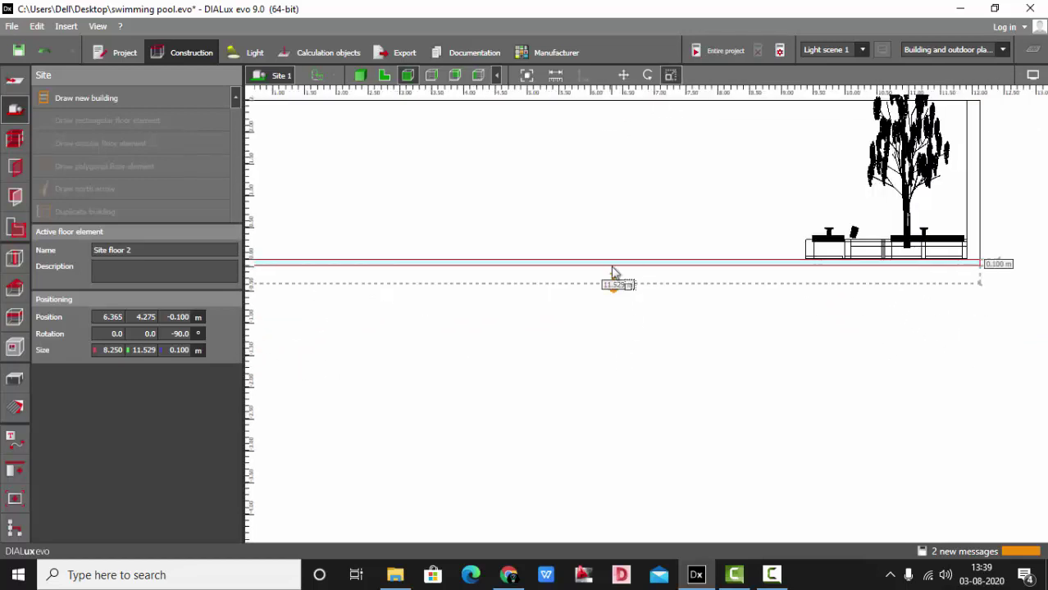
{"action": "left_click_drag", "start_coordinate": [617, 284], "coordinate": [613, 412]}
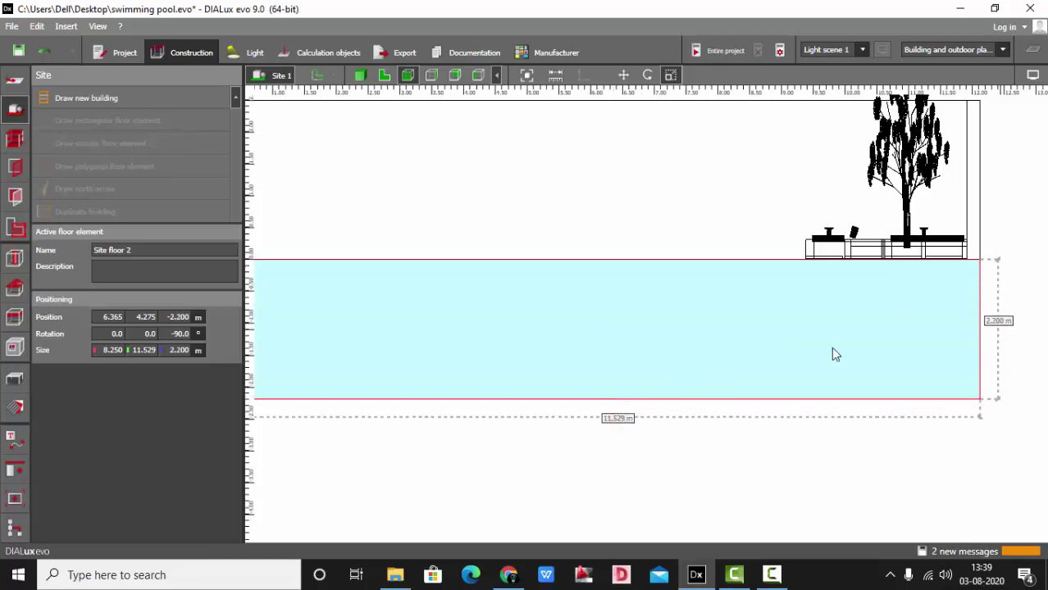
- Inspect the thickened wooden floor slab and its edges from several angles in the 3D view
{"action": "left_click", "coordinate": [360, 76]}
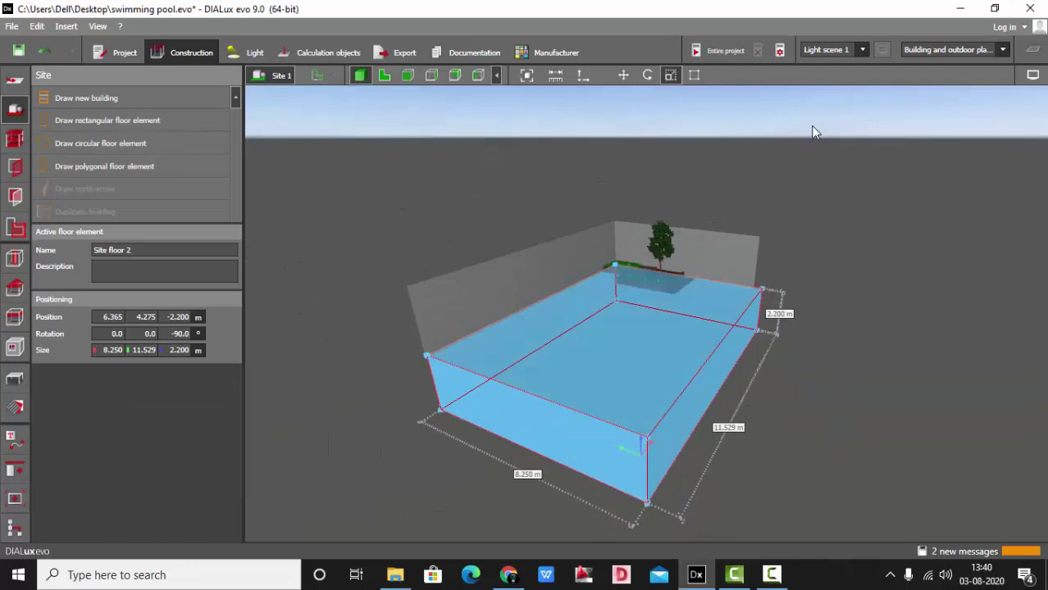
{"action": "left_click", "coordinate": [812, 131]}
{"action": "scroll", "coordinate": [729, 236], "scroll_direction": "up", "scroll_amount": 3}
{"action": "right_click_drag", "start_coordinate": [541, 438], "coordinate": [693, 361]}
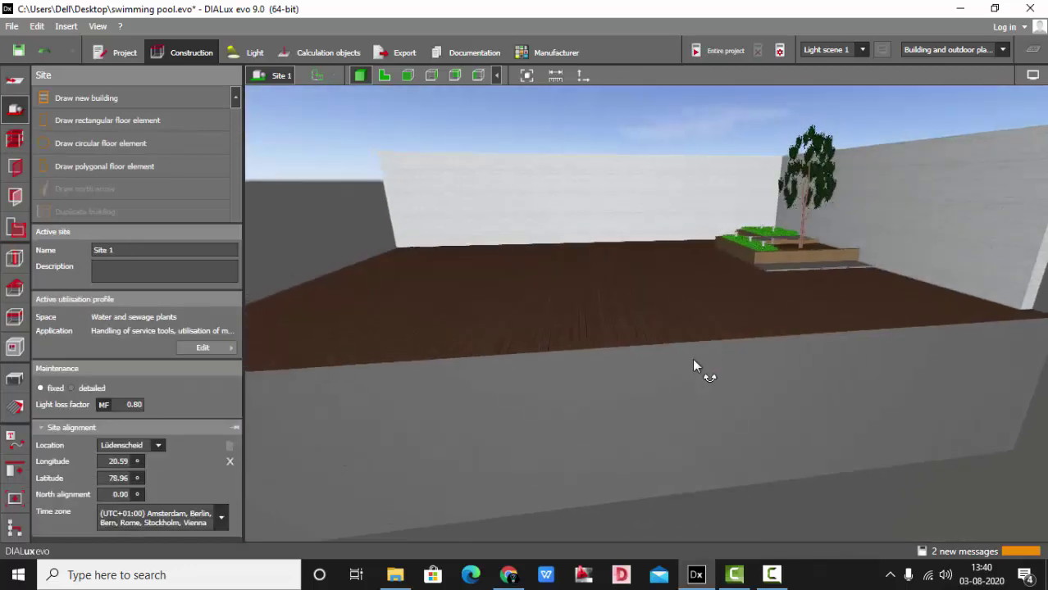
{"action": "mouse_move", "coordinate": [671, 416]}
{"action": "right_mouse_down"}
{"action": "mouse_move", "coordinate": [640, 388]}
{"action": "mouse_move", "coordinate": [688, 413]}
{"action": "right_mouse_up"}
{"action": "scroll", "coordinate": [695, 413], "scroll_direction": "down", "scroll_amount": 3}
{"action": "scroll", "coordinate": [714, 365], "scroll_direction": "up", "scroll_amount": 3}
{"action": "right_click_drag", "start_coordinate": [714, 373], "coordinate": [437, 153]}
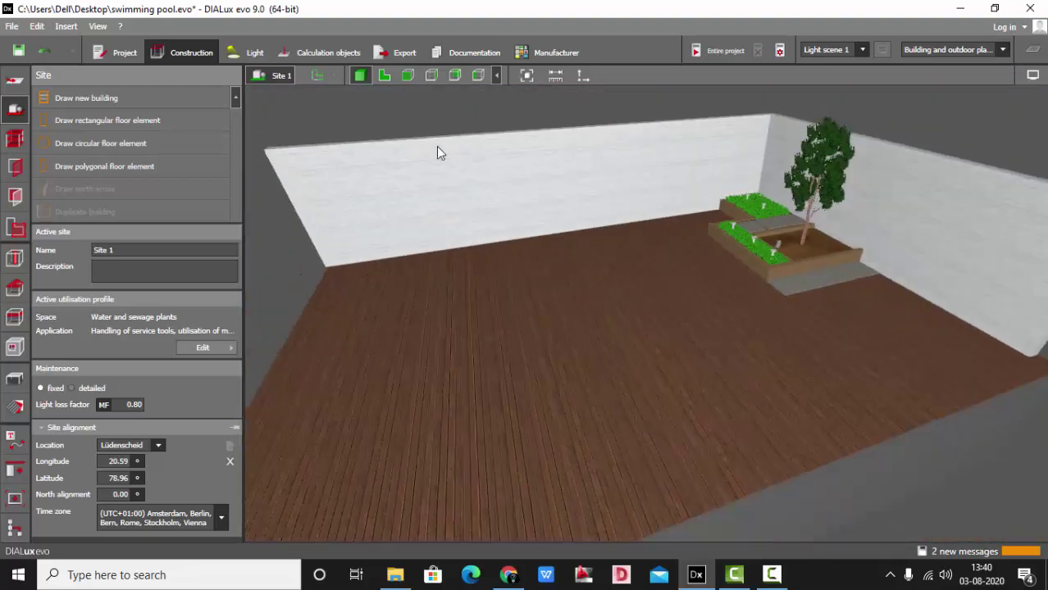
- Draw a reference grid, about 8.400 m by 12.655 m, over the wooden floor in plan, starting at the back wall's free end
{"action": "left_click", "coordinate": [385, 76]}
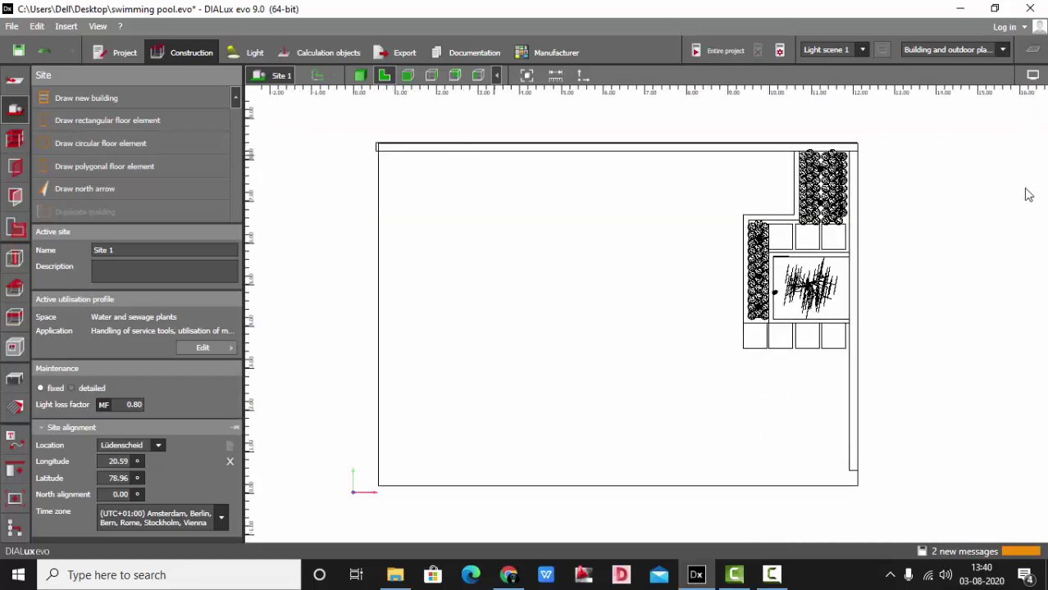
{"action": "left_click", "coordinate": [12, 442]}
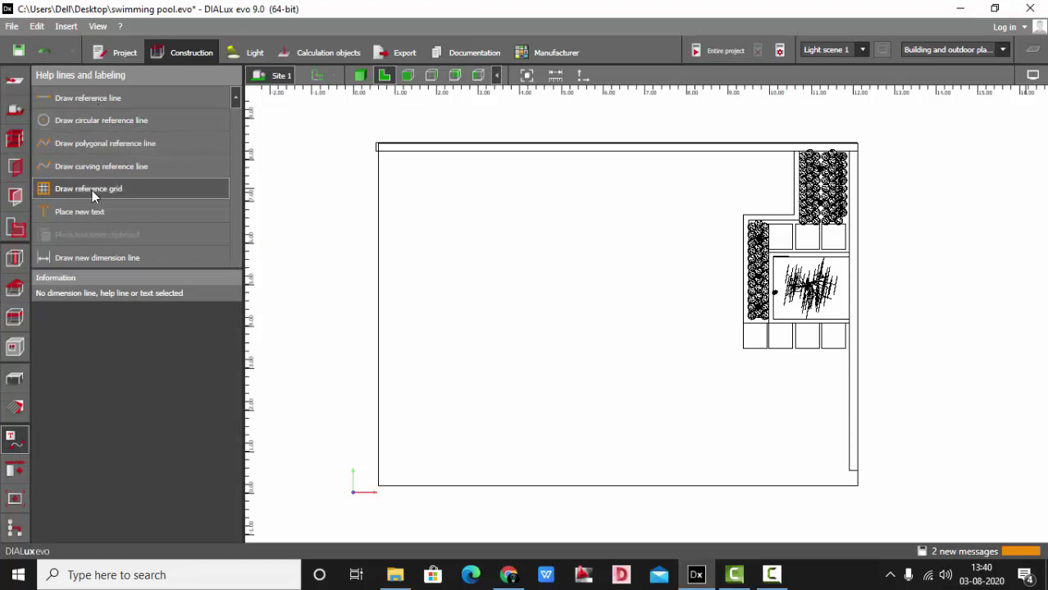
{"action": "left_click", "coordinate": [92, 190]}
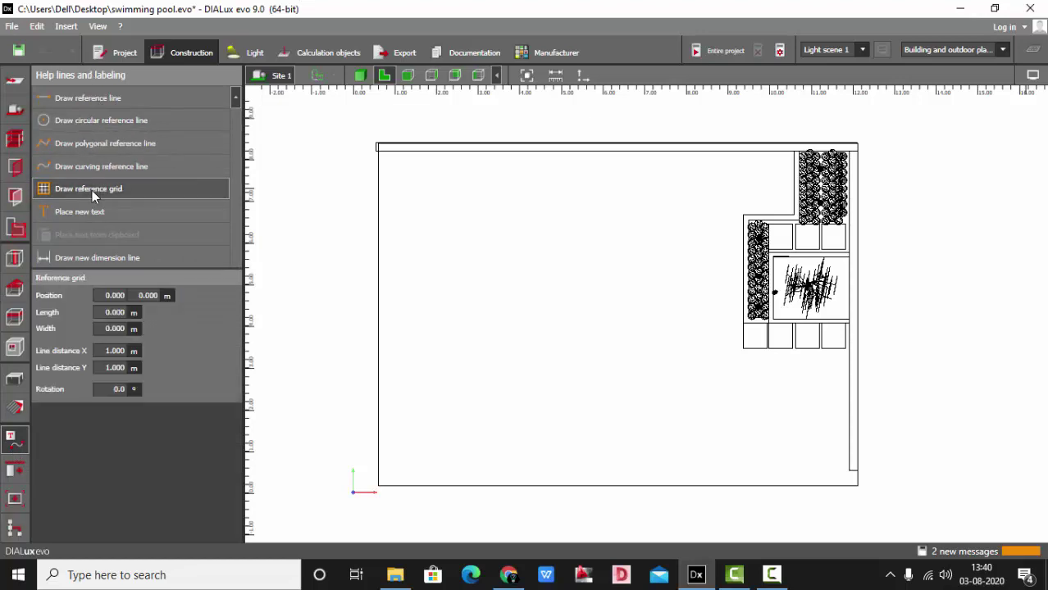
{"action": "left_click", "coordinate": [380, 152]}
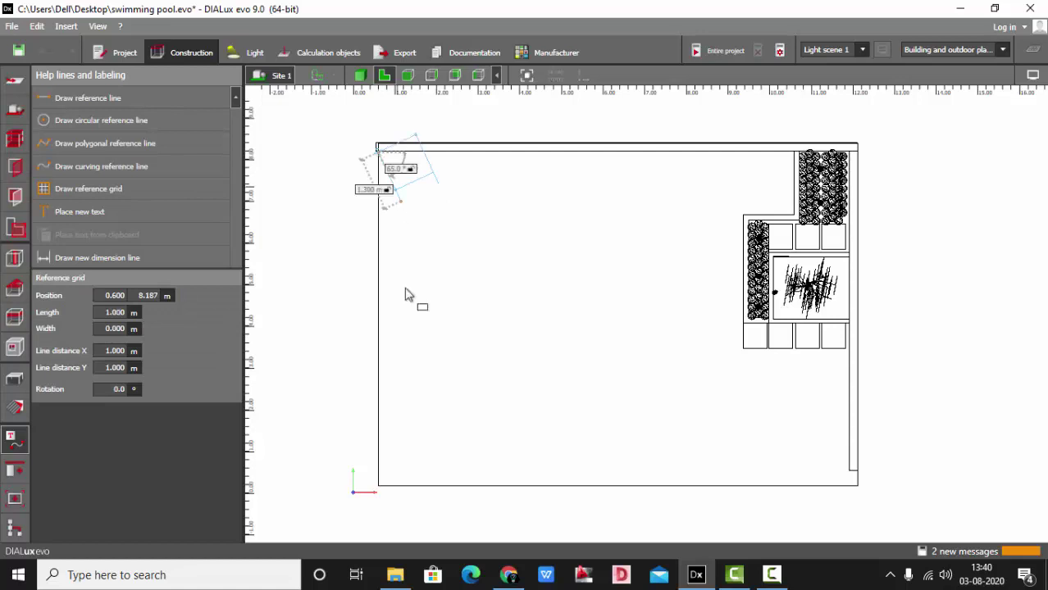
{"action": "scroll", "coordinate": [393, 398], "scroll_direction": "down", "scroll_amount": 2}
{"action": "left_click", "coordinate": [383, 484]}
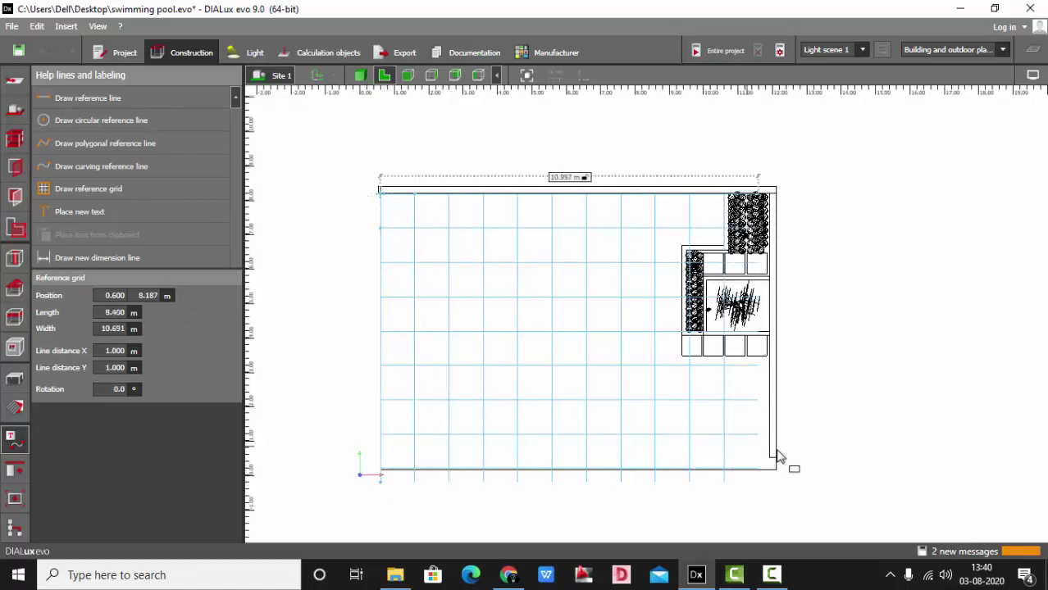
{"action": "left_click", "coordinate": [816, 465]}
{"action": "left_click", "coordinate": [958, 382]}
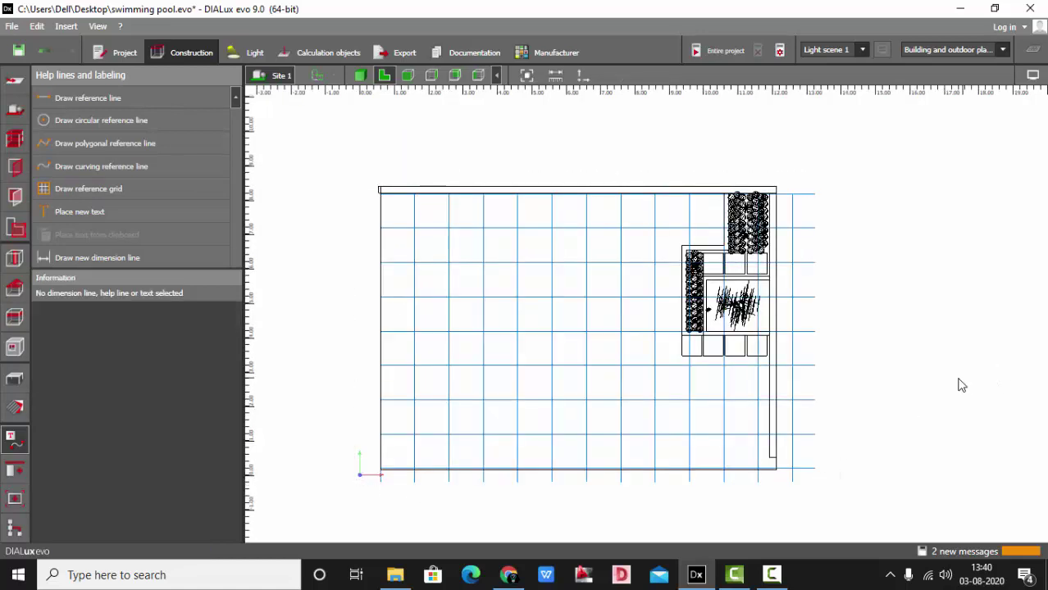
- Select the reference grid over the wooden floor in the 3D view for editing
{"action": "scroll", "coordinate": [585, 519], "scroll_direction": "up", "scroll_amount": 1}
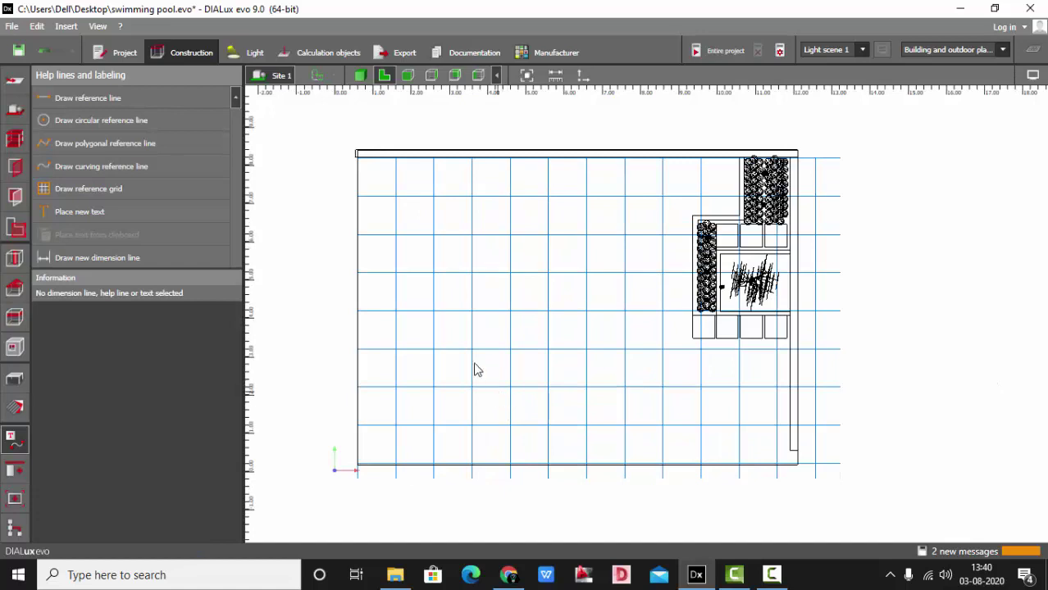
{"action": "scroll", "coordinate": [399, 389], "scroll_direction": "up", "scroll_amount": 1}
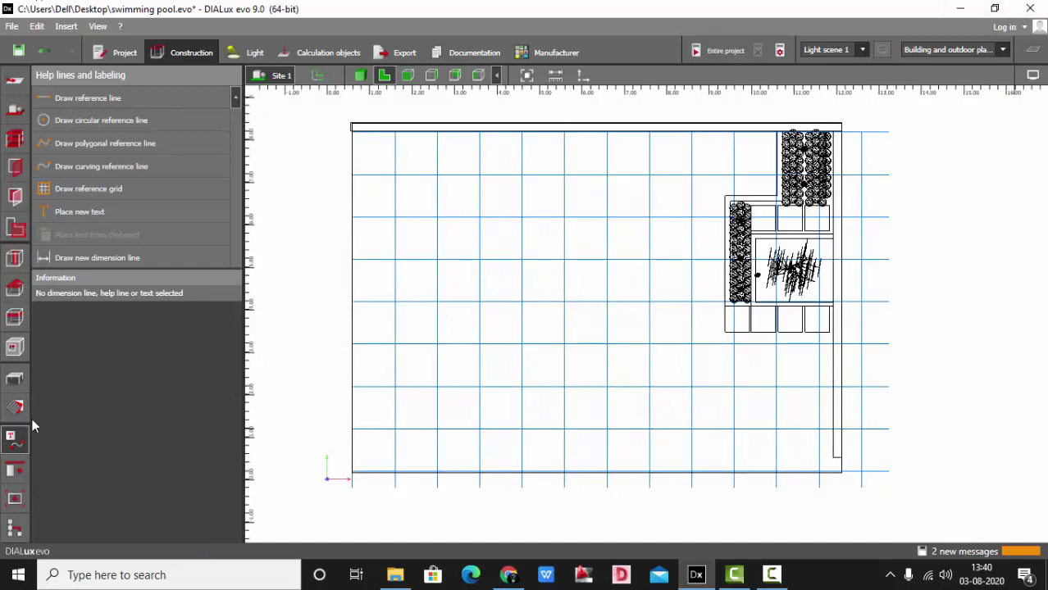
{"action": "left_click", "coordinate": [15, 348]}
{"action": "left_click", "coordinate": [361, 76]}
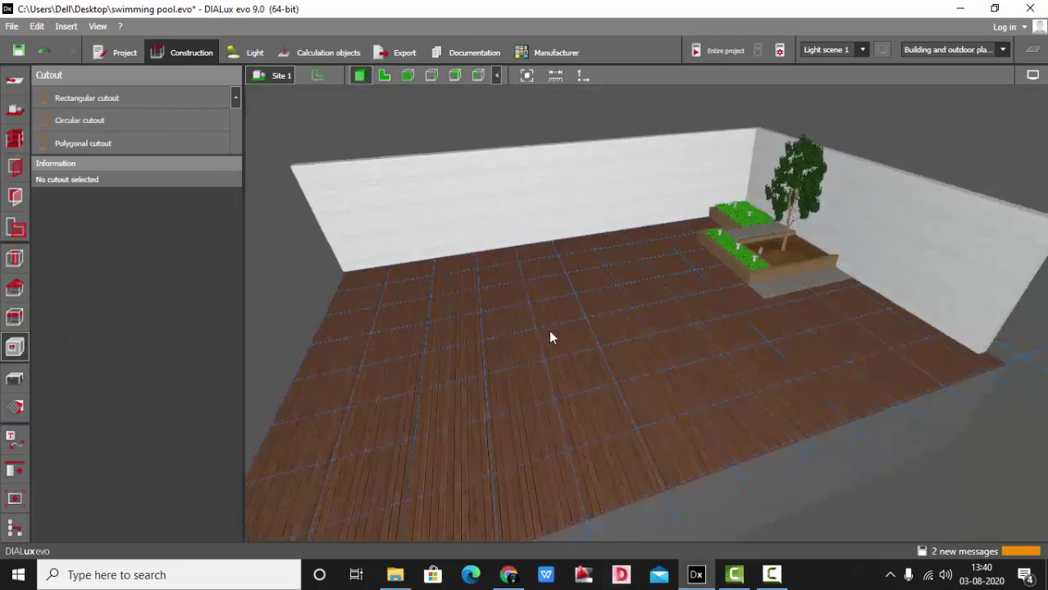
{"action": "scroll", "coordinate": [854, 323], "scroll_direction": "down", "scroll_amount": 4}
{"action": "scroll", "coordinate": [807, 328], "scroll_direction": "up", "scroll_amount": 2}
{"action": "scroll", "coordinate": [625, 332], "scroll_direction": "up", "scroll_amount": 1}
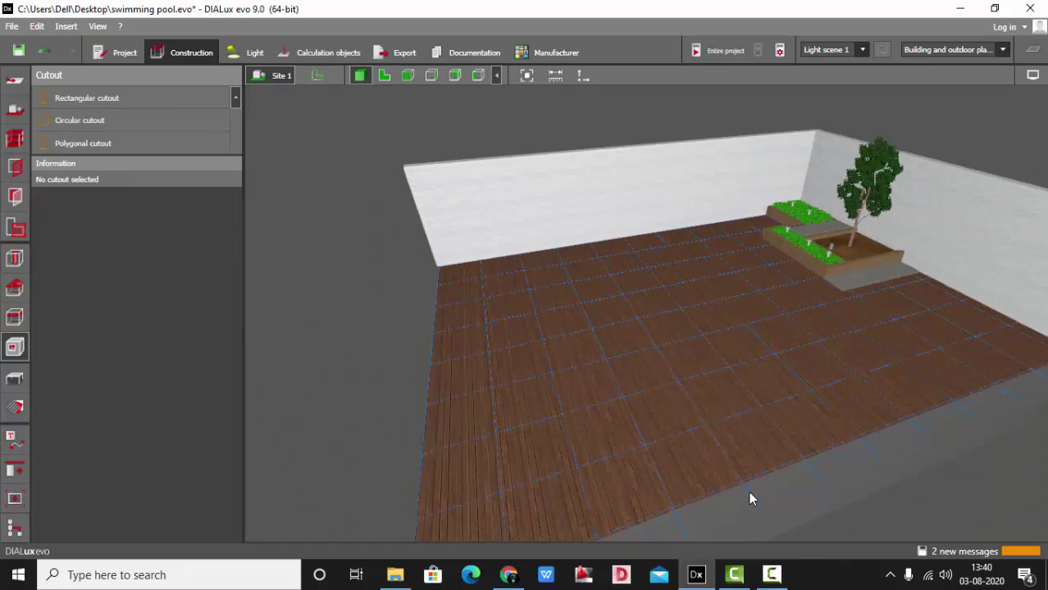
{"action": "left_click", "coordinate": [15, 441]}
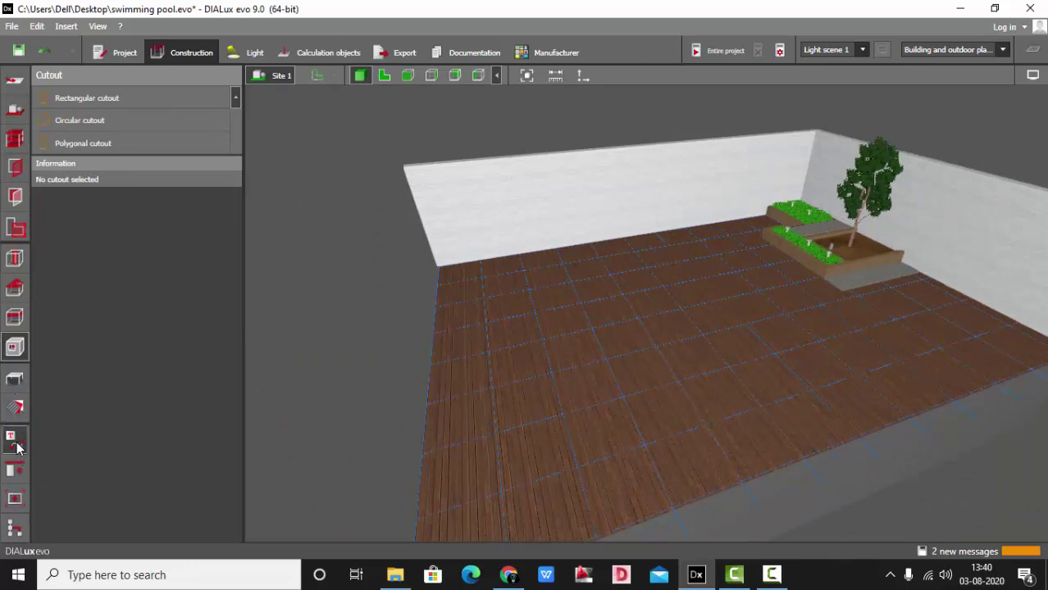
{"action": "left_click", "coordinate": [526, 282]}
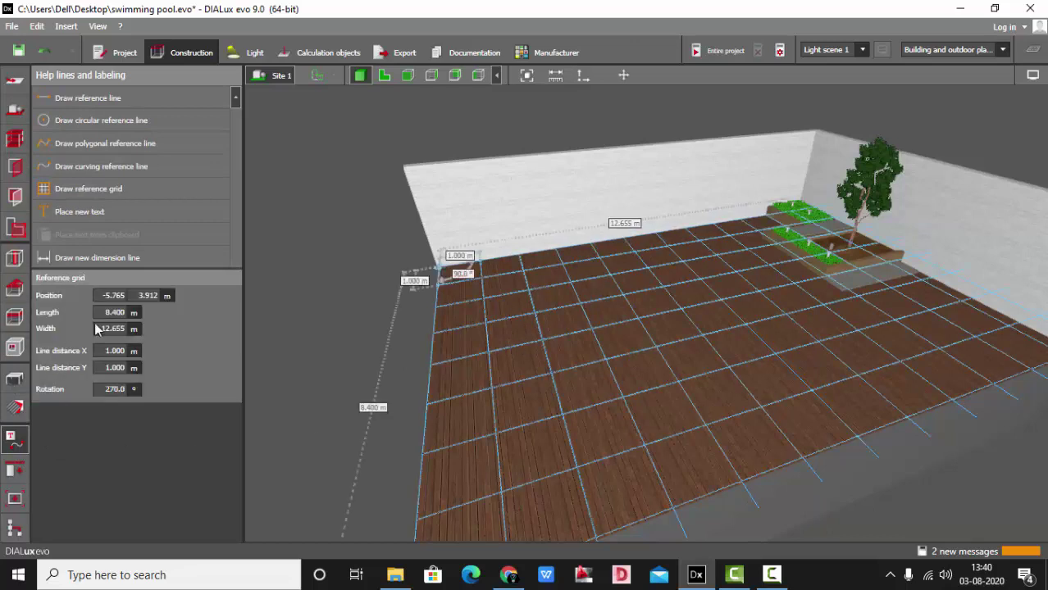
- Set the reference grid's X and Y line distances to 5 m
{"action": "left_click", "coordinate": [122, 351]}
{"action": "key", "text": "Return"}
{"action": "type", "text": "5"}
{"action": "key", "text": "Return"}
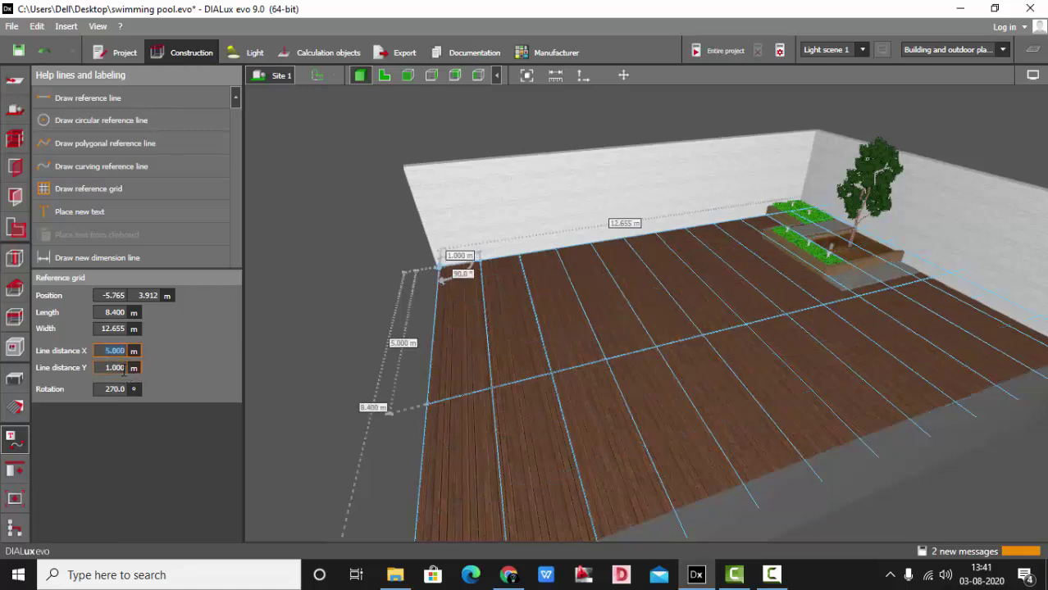
{"action": "left_click", "coordinate": [123, 368]}
{"action": "type", "text": "5"}
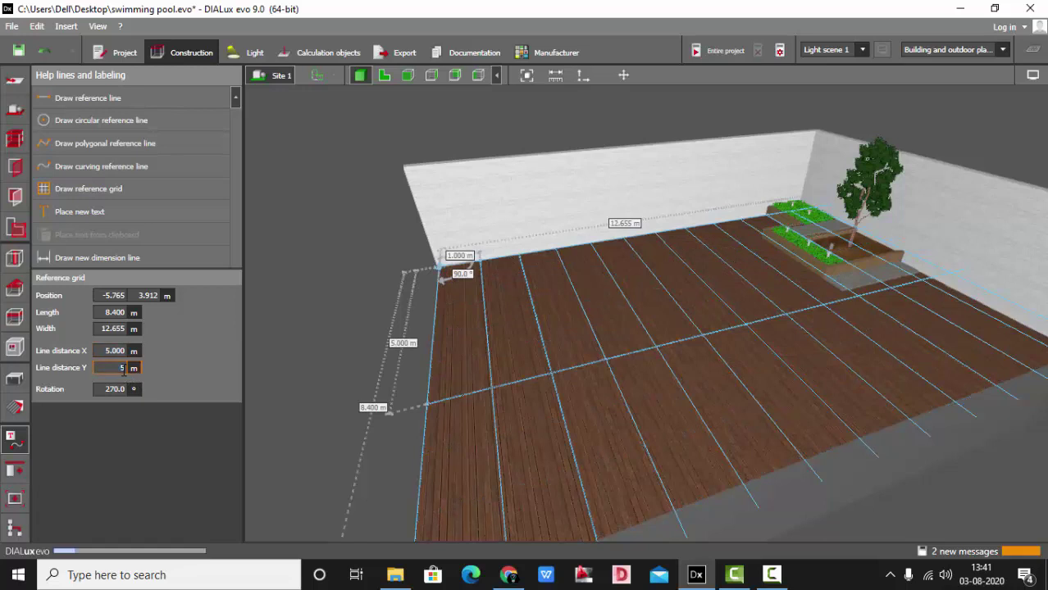
{"action": "key", "text": "Return"}
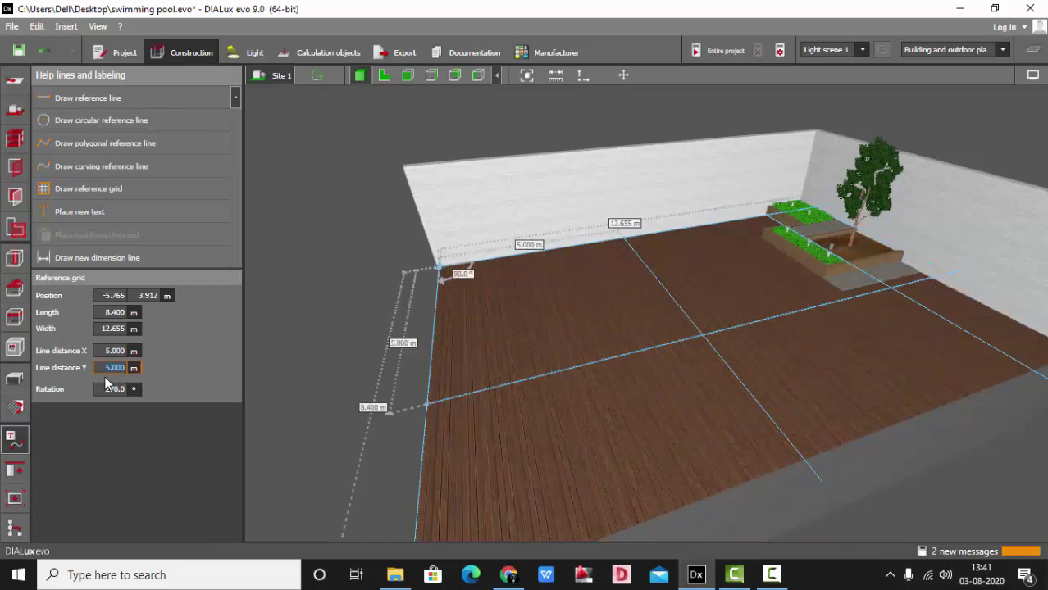
- Set the reference grid's X and Y line distances to 0.5 m and deselect the grid
{"action": "type", "text": ".5"}
{"action": "key", "text": "Return"}
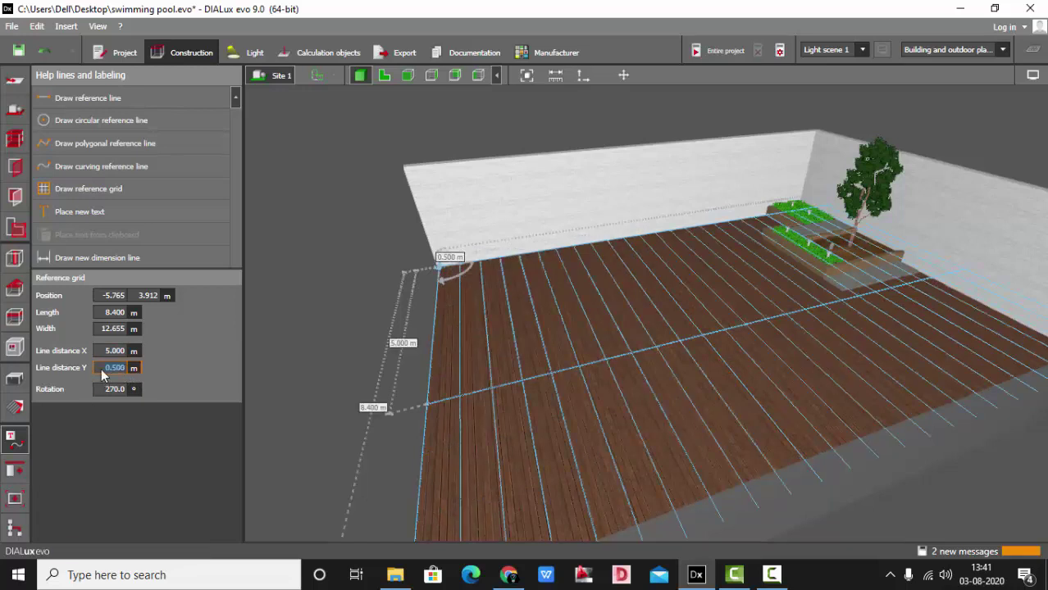
{"action": "left_click", "coordinate": [112, 351]}
{"action": "type", "text": "."}
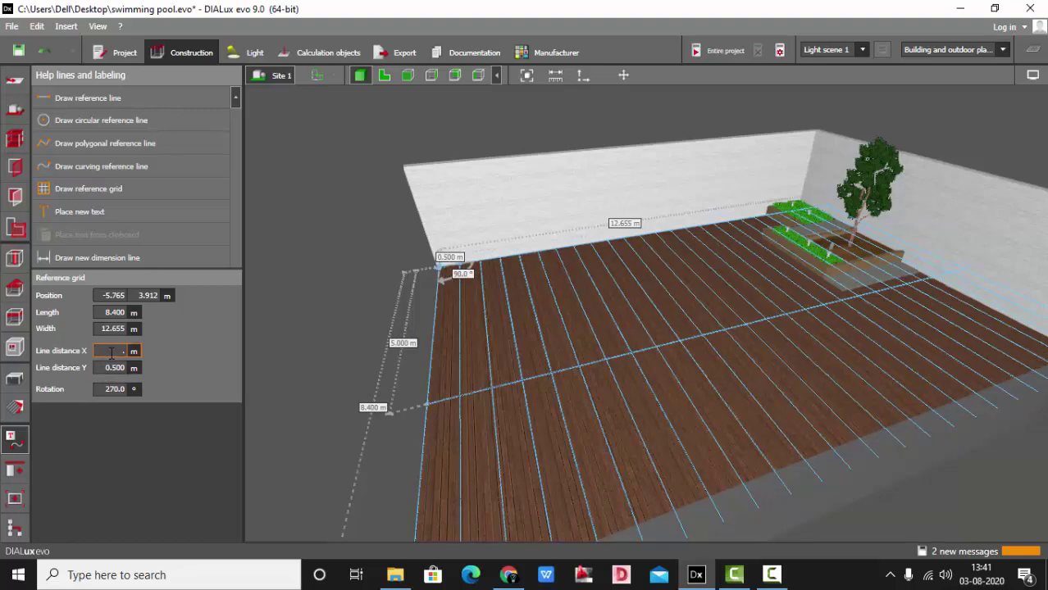
{"action": "type", "text": "5"}
{"action": "key", "text": "Return"}
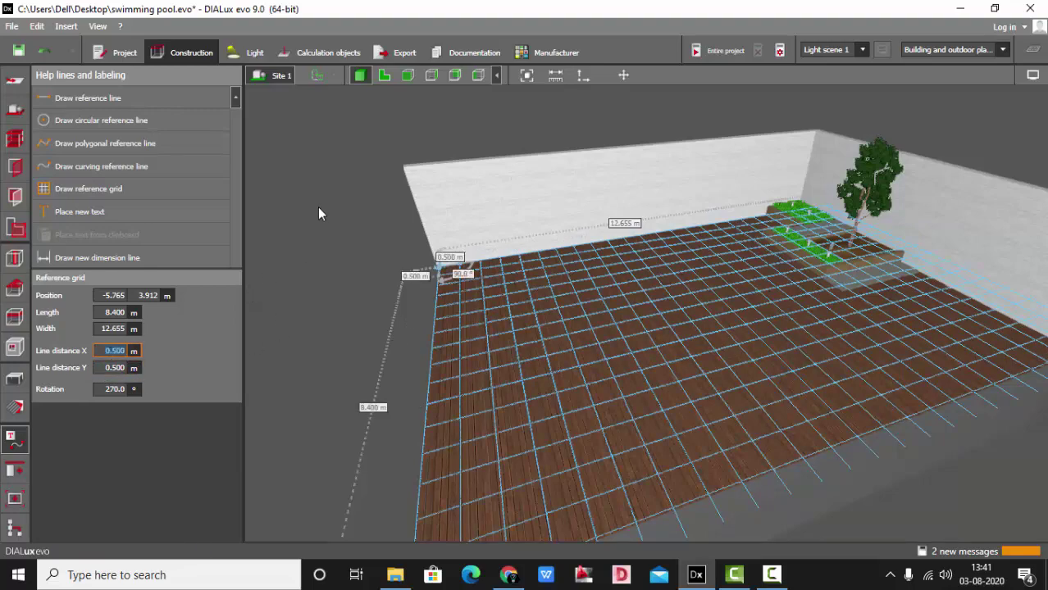
{"action": "left_click", "coordinate": [328, 242]}
{"action": "left_click_drag", "start_coordinate": [328, 246], "coordinate": [426, 345]}
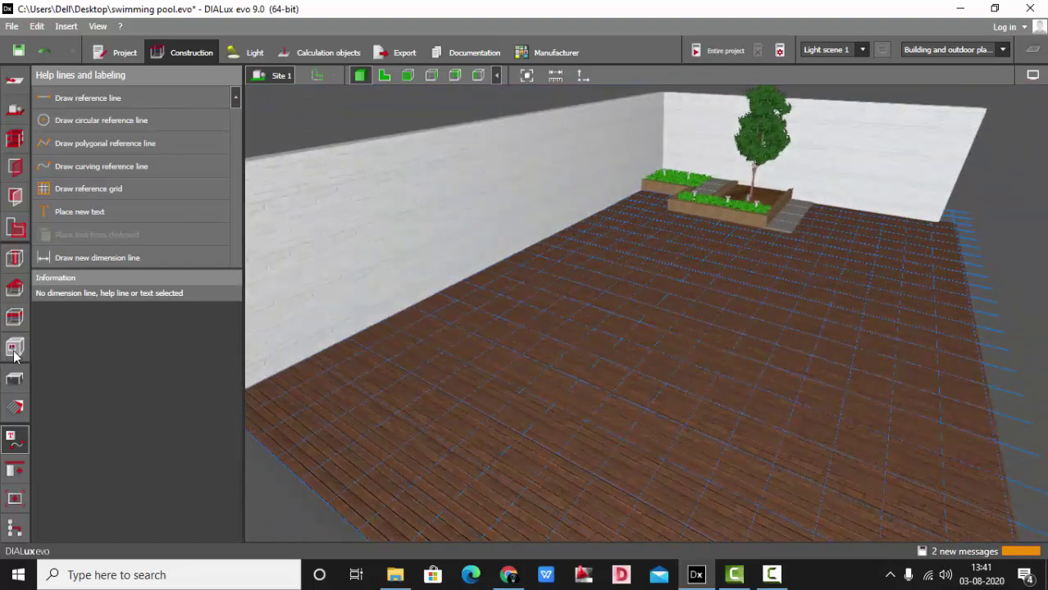
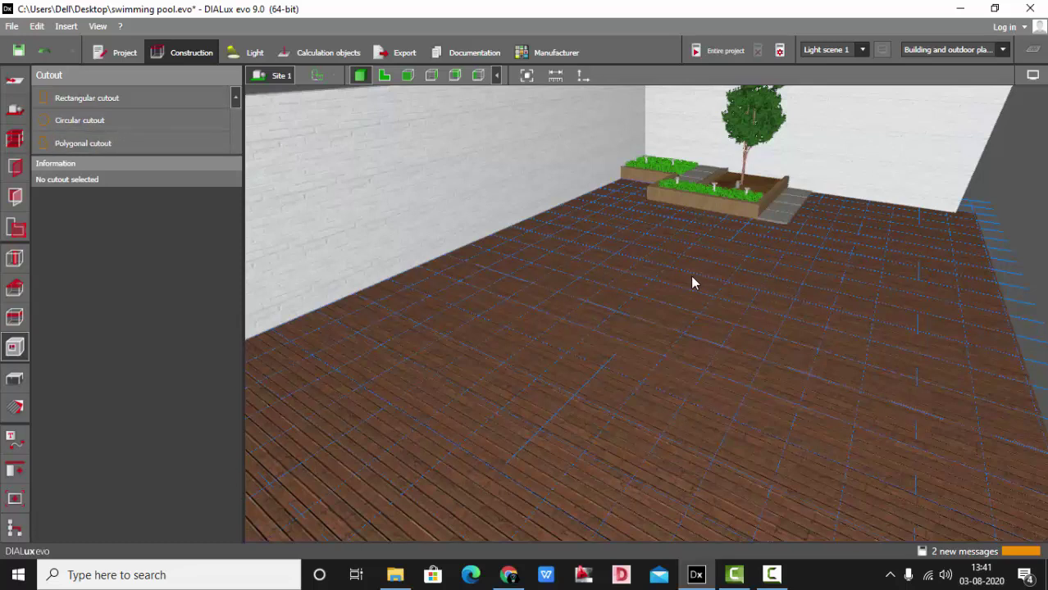
- Try a circular cutout about 2.3 m in diameter in the wooden floor, and delete it
{"action": "left_click", "coordinate": [101, 131]}
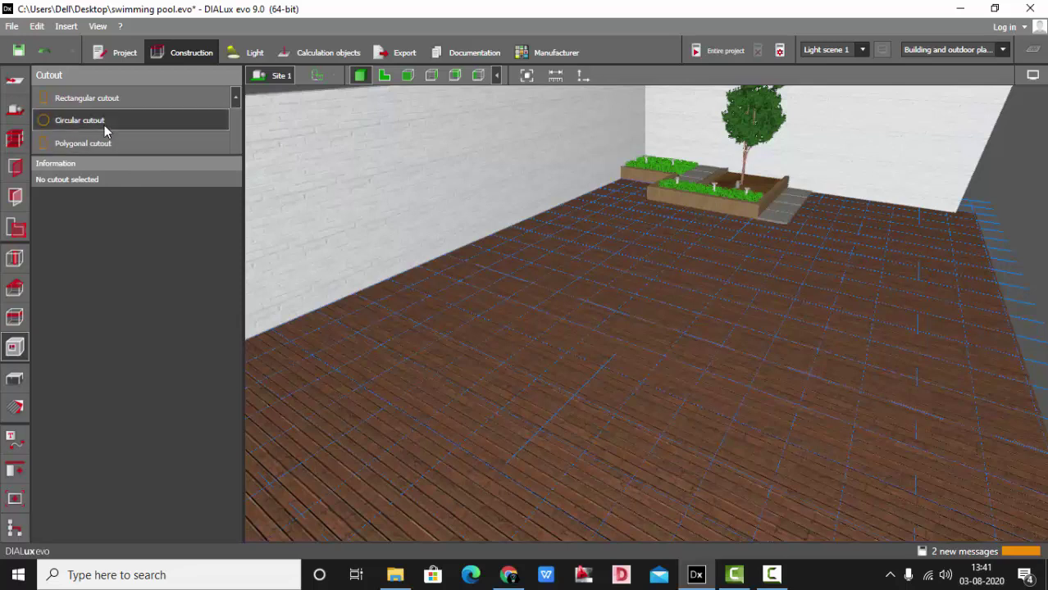
{"action": "left_click", "coordinate": [645, 350]}
{"action": "left_click", "coordinate": [764, 361]}
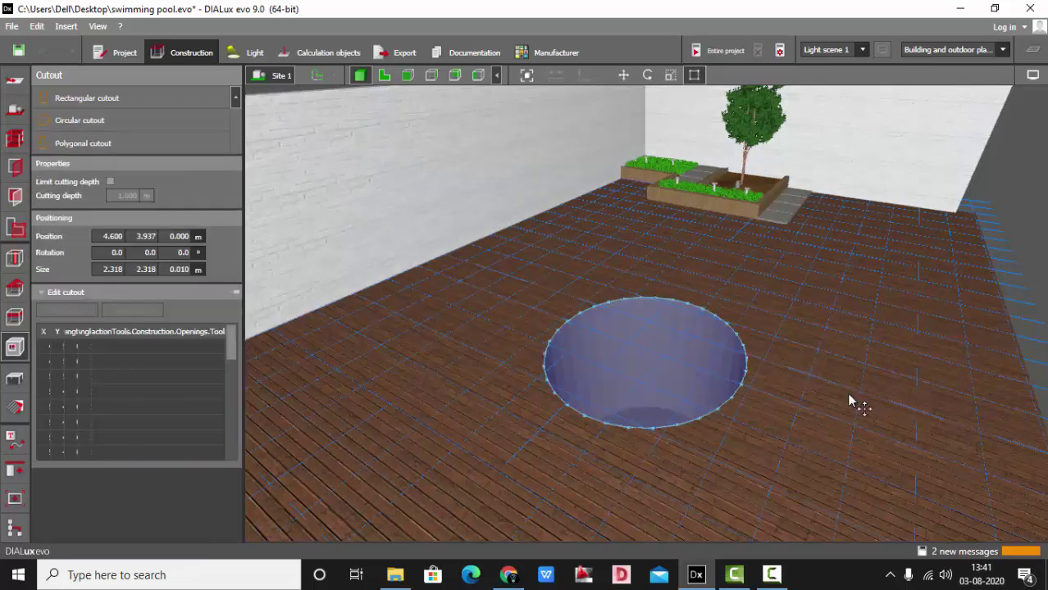
{"action": "key", "text": "Escape"}
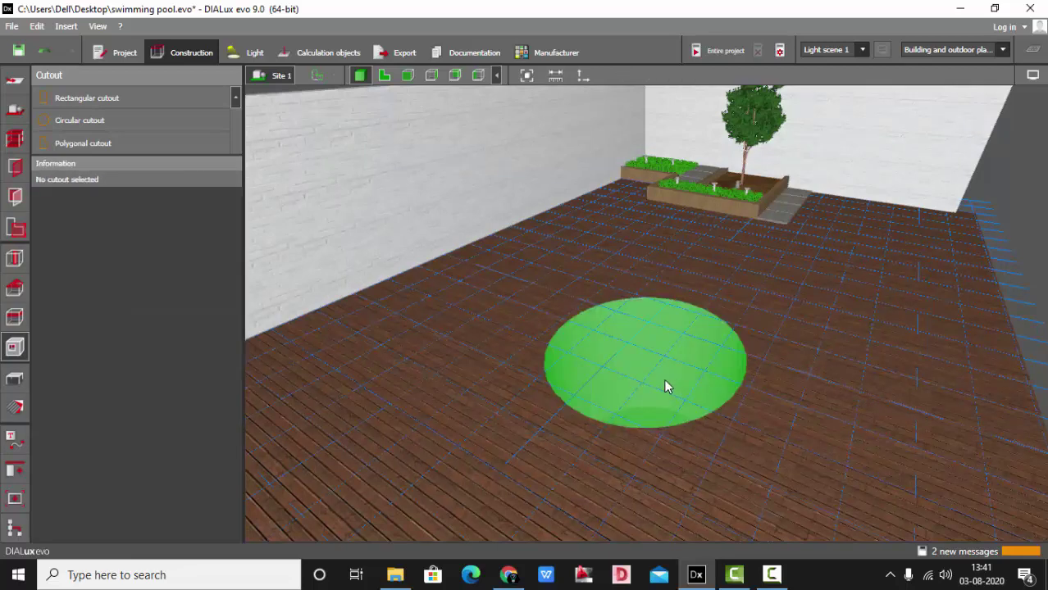
{"action": "left_click", "coordinate": [664, 382]}
{"action": "key", "text": "Delete"}
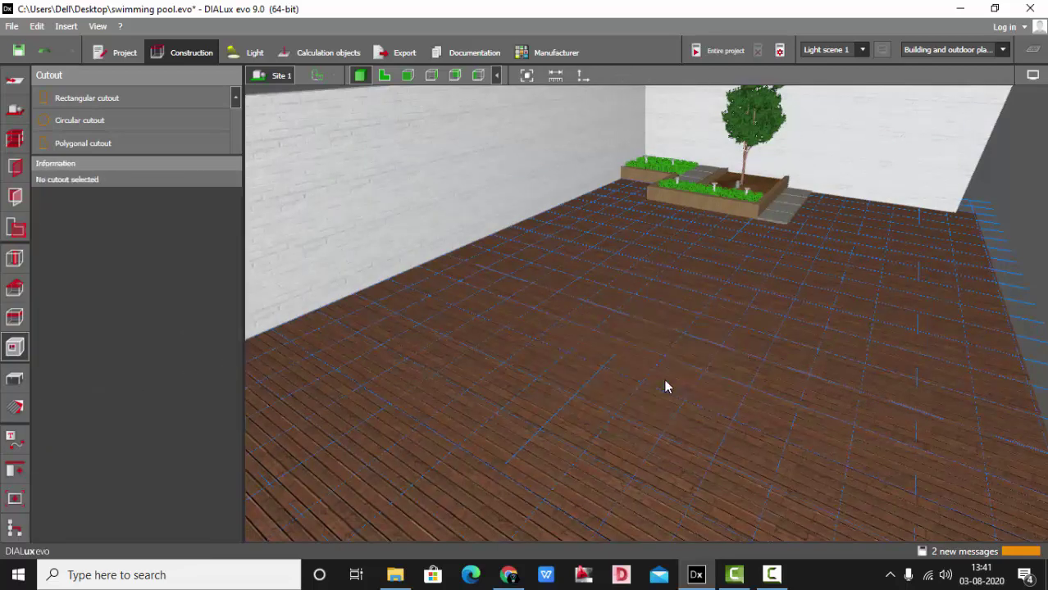
- Draw a rectangular cutout of about 5.07 by 6.63 m in the wooden floor for the pool opening
{"action": "left_click", "coordinate": [105, 98]}
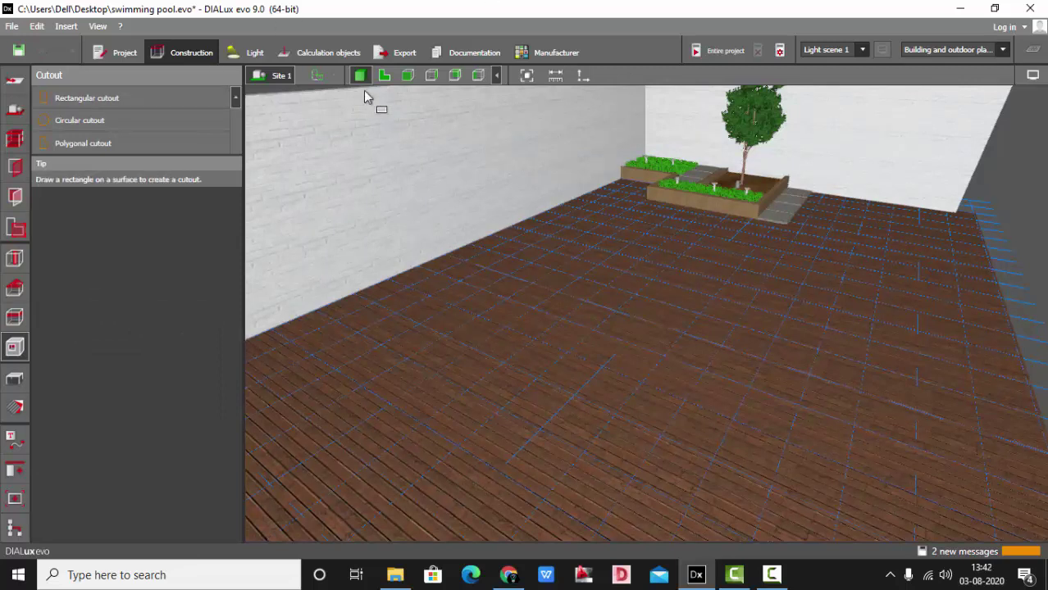
{"action": "scroll", "coordinate": [438, 221], "scroll_direction": "down", "scroll_amount": 3}
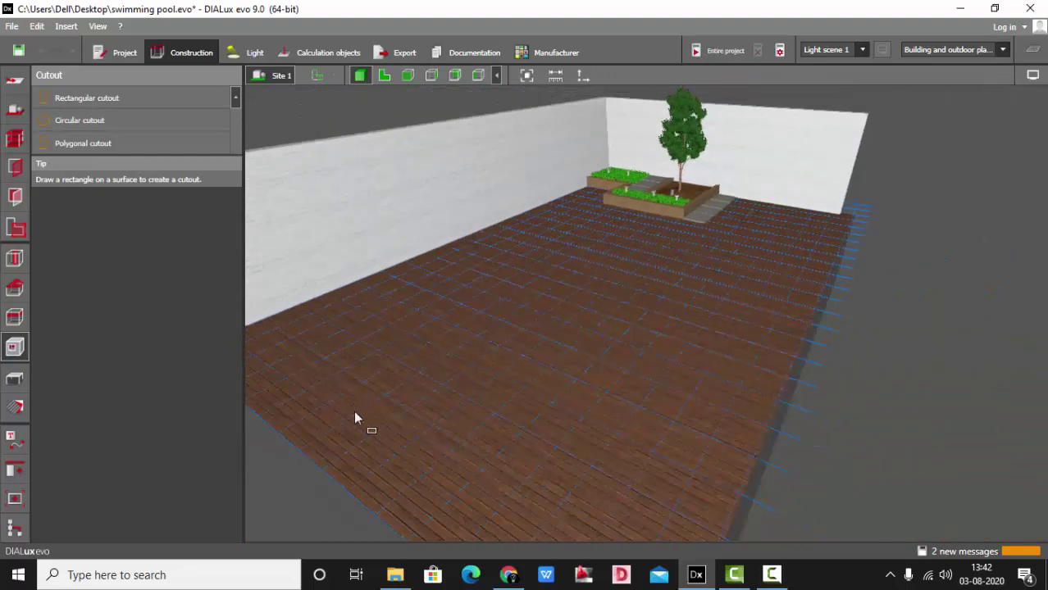
{"action": "scroll", "coordinate": [354, 414], "scroll_direction": "up", "scroll_amount": 1}
{"action": "scroll", "coordinate": [634, 206], "scroll_direction": "down", "scroll_amount": 1}
{"action": "scroll", "coordinate": [406, 328], "scroll_direction": "up", "scroll_amount": 1}
{"action": "left_click", "coordinate": [328, 331]}
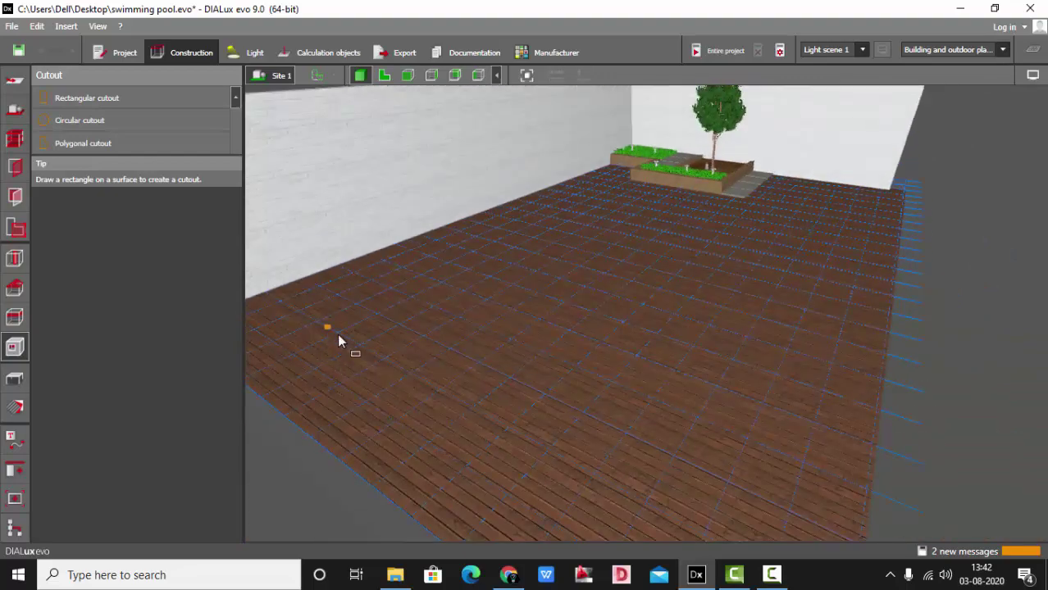
{"action": "left_click", "coordinate": [671, 519]}
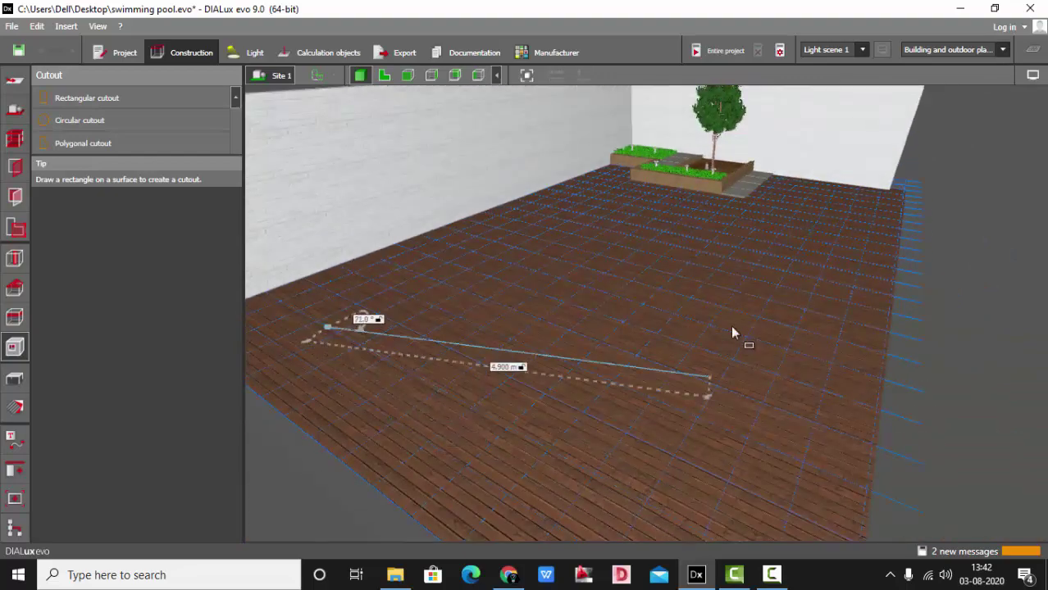
{"action": "left_click", "coordinate": [679, 525]}
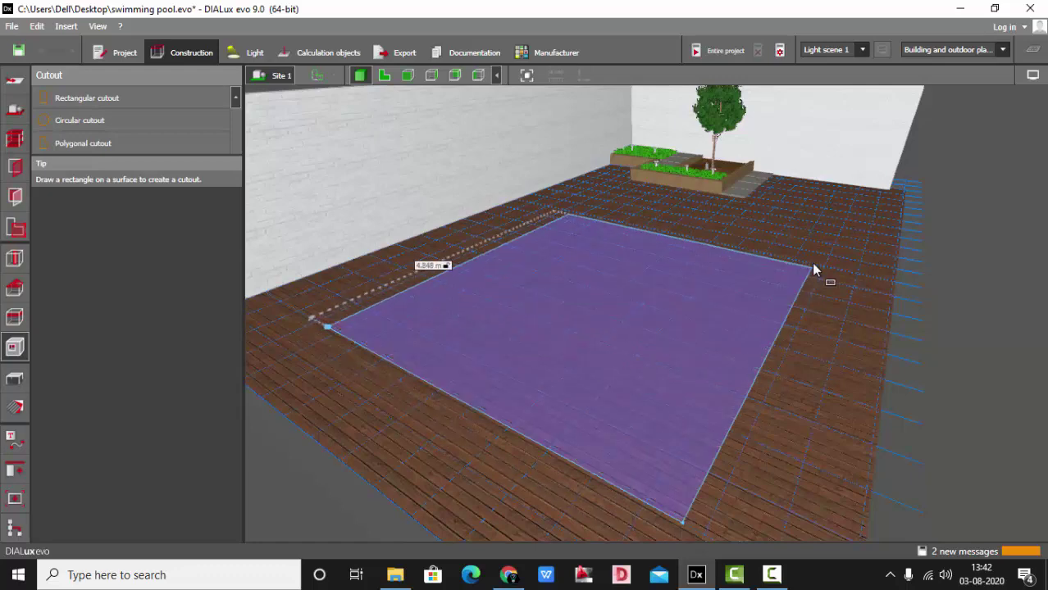
{"action": "left_click", "coordinate": [833, 238]}
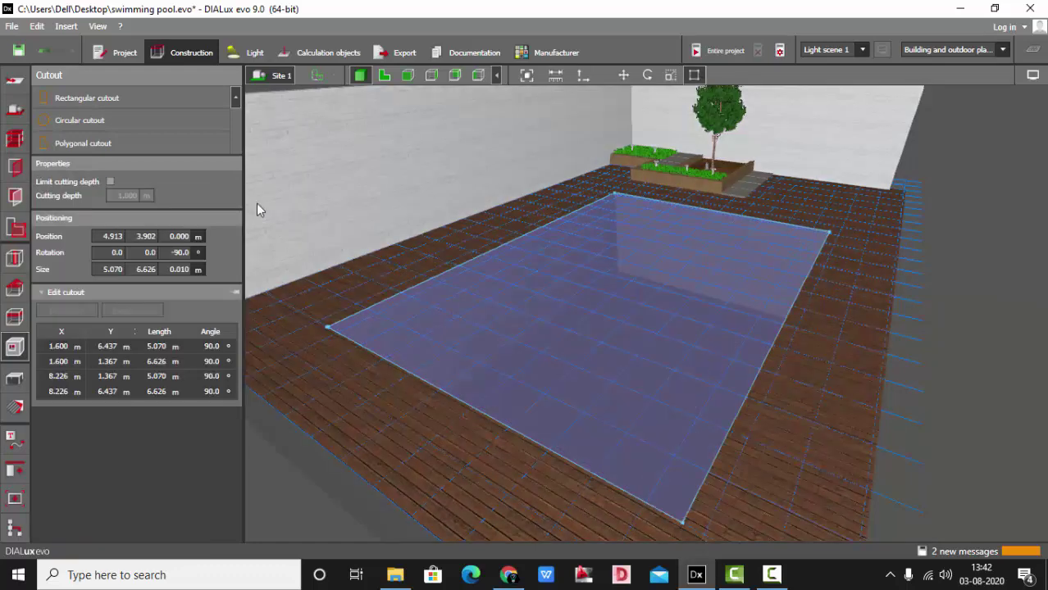
- In the floor plan, move the pool cutout's upper edge to Y 6.687 m and its upper-right corner to X 8.6 m
{"action": "left_click", "coordinate": [384, 75]}
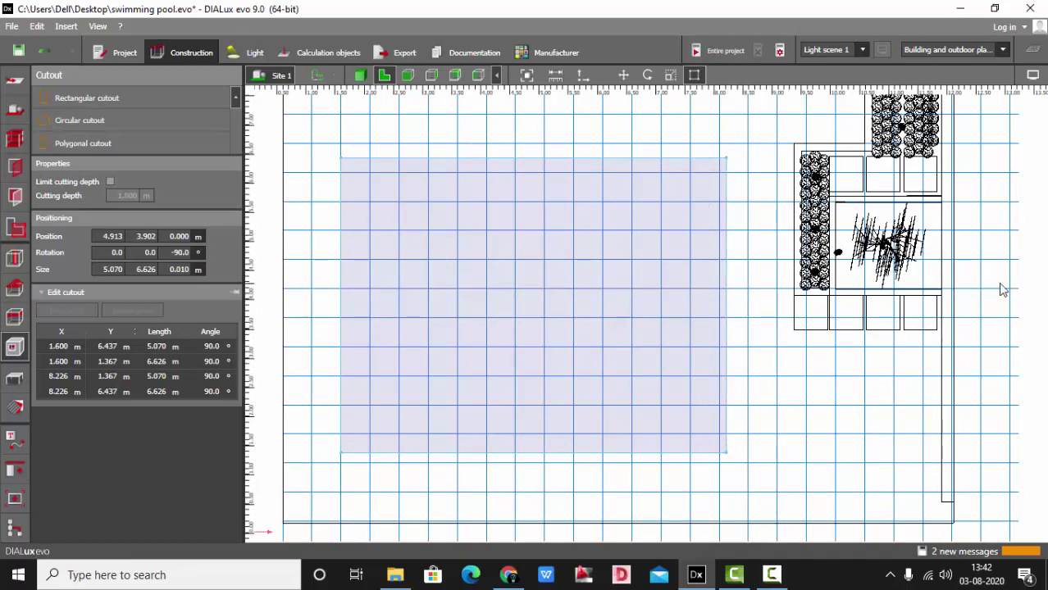
{"action": "scroll", "coordinate": [457, 141], "scroll_direction": "up", "scroll_amount": 1}
{"action": "left_click_drag", "start_coordinate": [462, 163], "coordinate": [460, 147]}
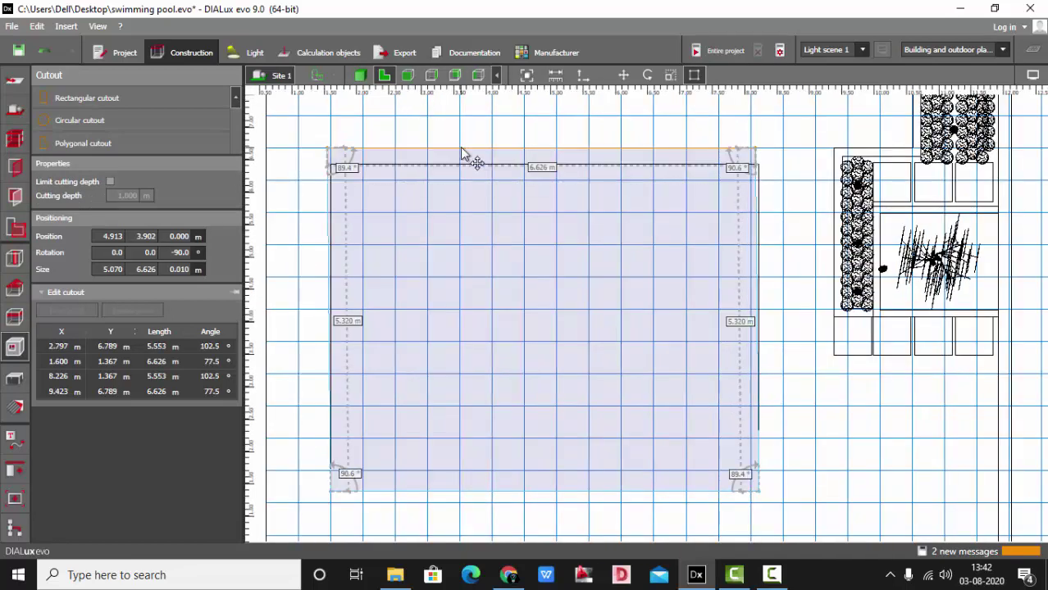
{"action": "scroll", "coordinate": [600, 279], "scroll_direction": "down", "scroll_amount": 1}
{"action": "scroll", "coordinate": [600, 279], "scroll_direction": "up", "scroll_amount": 1}
{"action": "scroll", "coordinate": [693, 169], "scroll_direction": "up", "scroll_amount": 1}
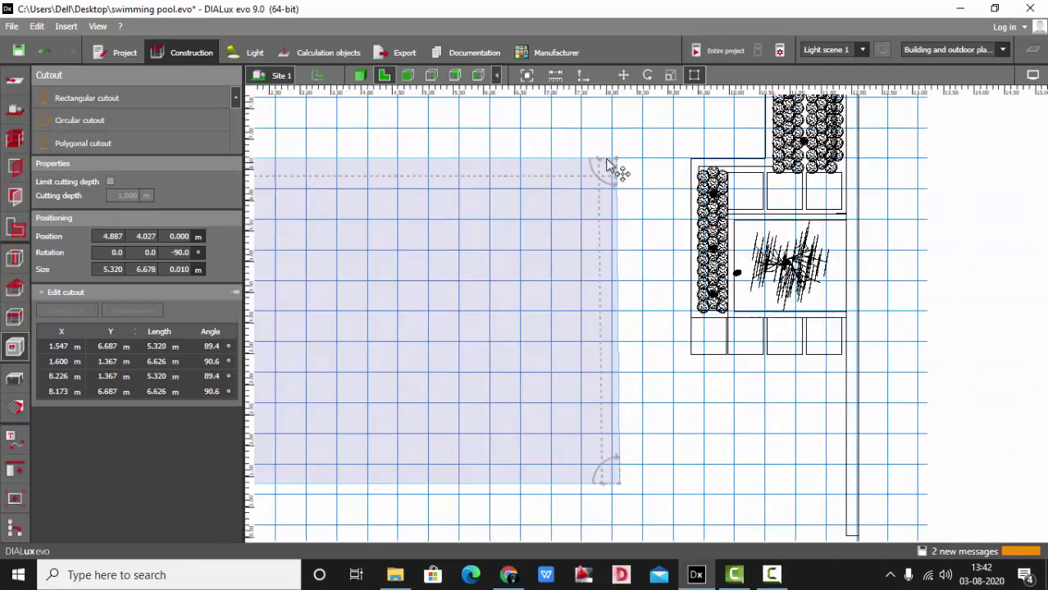
{"action": "left_click_drag", "start_coordinate": [619, 161], "coordinate": [643, 160]}
{"action": "scroll", "coordinate": [648, 415], "scroll_direction": "down", "scroll_amount": 1}
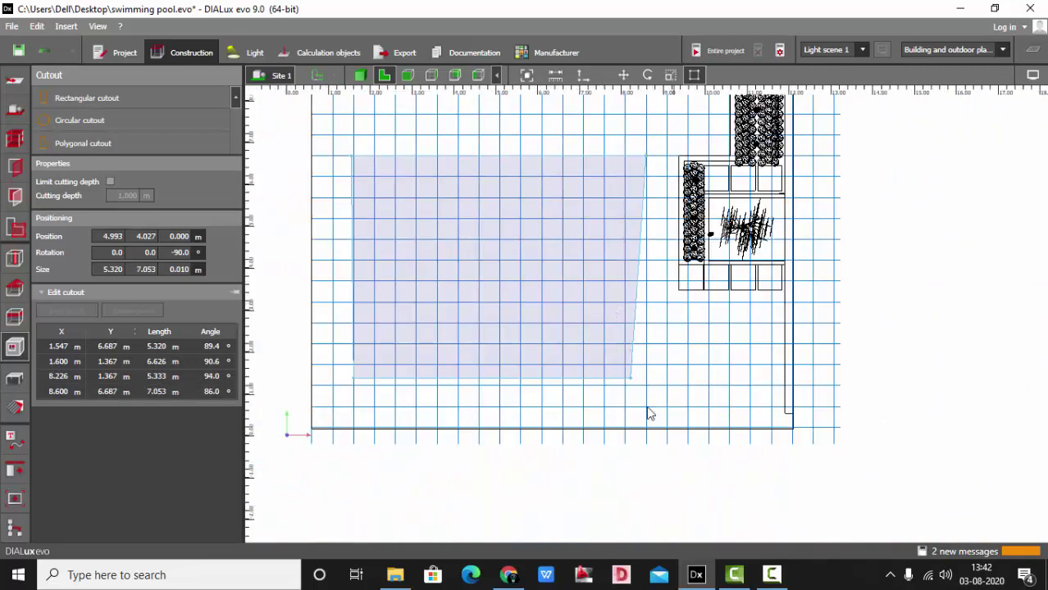
- Move the pool cutout's two lower corners to Y 2.187 m, at X 1.6 m and X 8.6 m
{"action": "scroll", "coordinate": [631, 370], "scroll_direction": "up", "scroll_amount": 1}
{"action": "left_click_drag", "start_coordinate": [638, 373], "coordinate": [662, 386]}
{"action": "scroll", "coordinate": [459, 393], "scroll_direction": "down", "scroll_amount": 1}
{"action": "scroll", "coordinate": [428, 362], "scroll_direction": "up", "scroll_amount": 1}
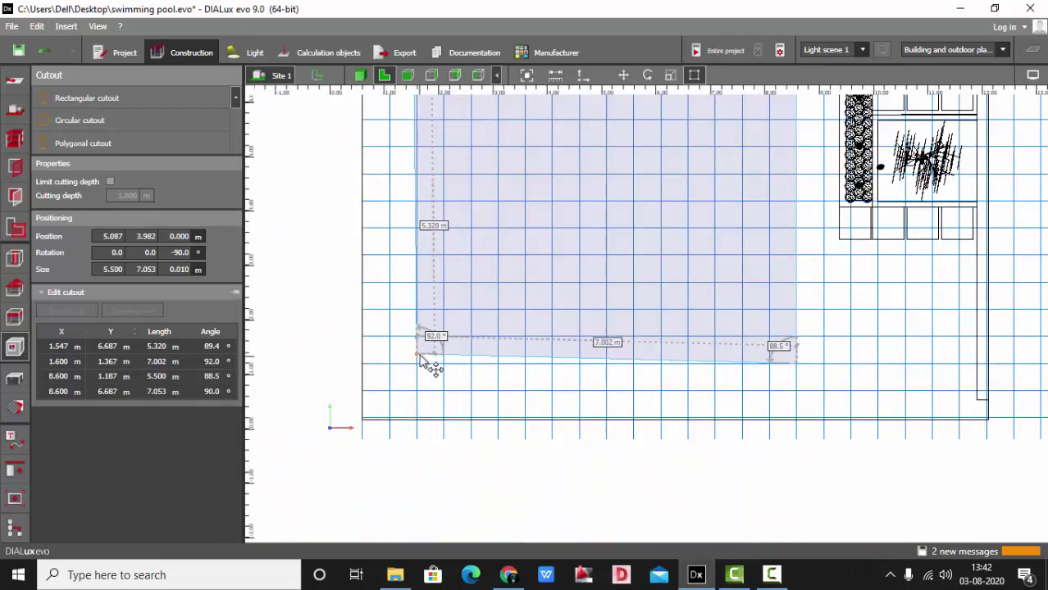
{"action": "left_click_drag", "start_coordinate": [428, 361], "coordinate": [424, 314]}
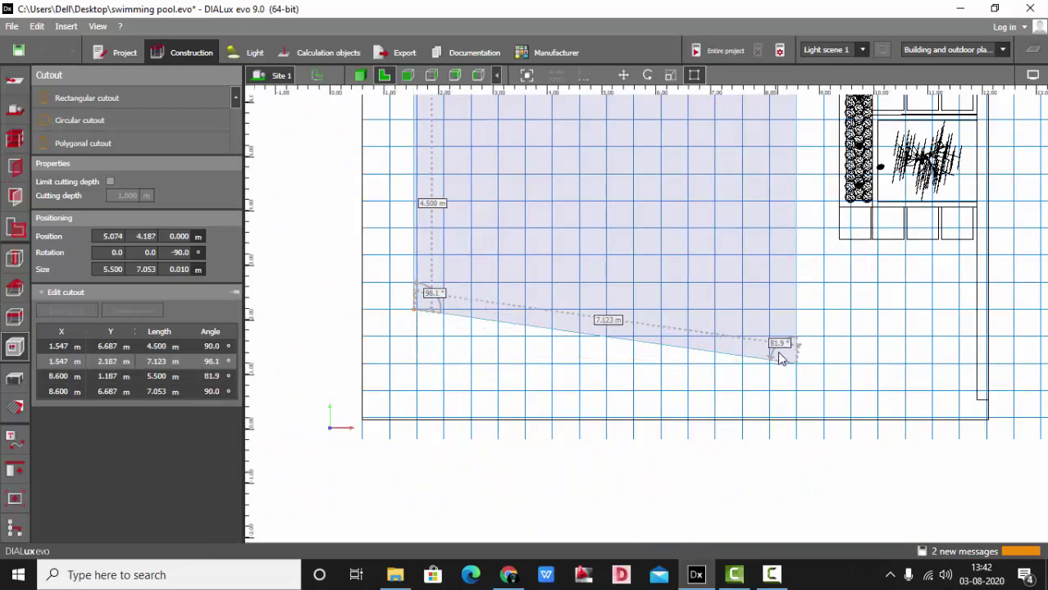
{"action": "left_click_drag", "start_coordinate": [800, 349], "coordinate": [797, 310]}
{"action": "left_click_drag", "start_coordinate": [428, 327], "coordinate": [431, 316]}
- Align the cutout's upper-left corner to X 1.6 m to make a 4.5 by 7 m rectangle, and deselect it
{"action": "scroll", "coordinate": [474, 391], "scroll_direction": "down", "scroll_amount": 2}
{"action": "scroll", "coordinate": [431, 165], "scroll_direction": "up", "scroll_amount": 3}
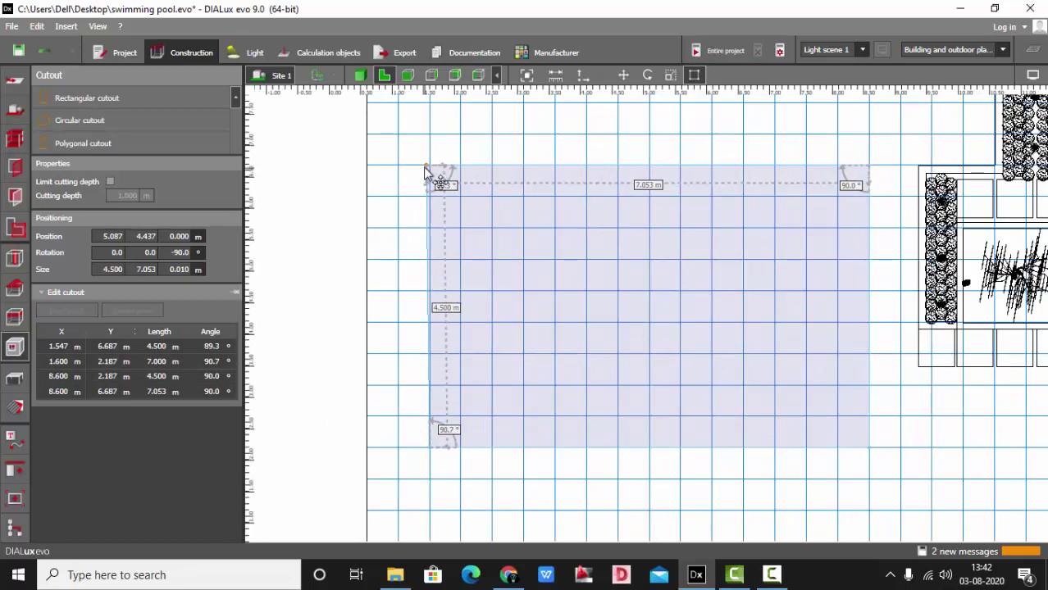
{"action": "left_click_drag", "start_coordinate": [425, 165], "coordinate": [430, 166]}
{"action": "scroll", "coordinate": [547, 280], "scroll_direction": "down", "scroll_amount": 4}
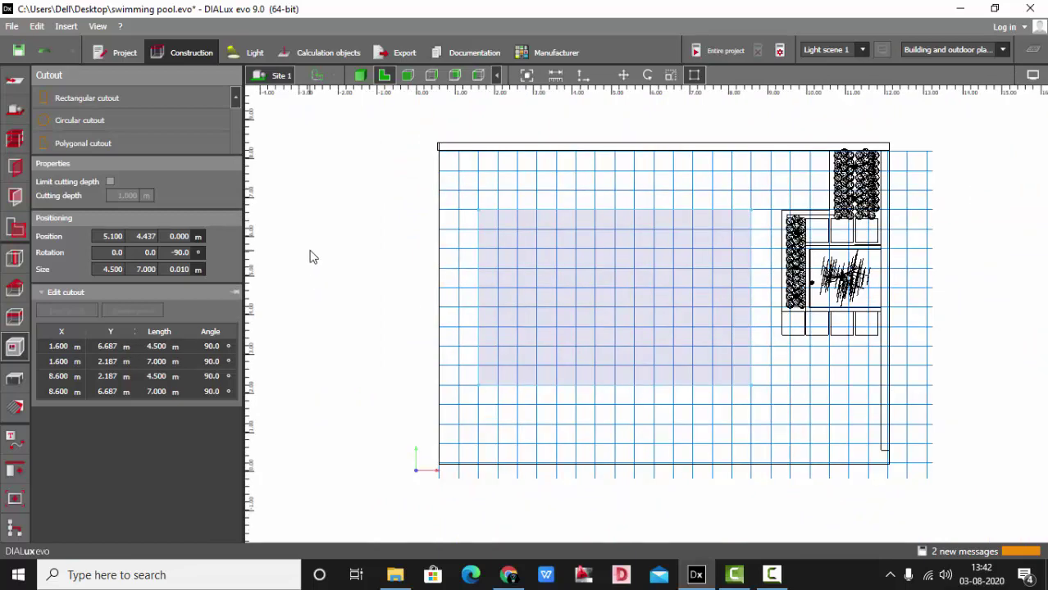
{"action": "left_click", "coordinate": [365, 221]}
- Delete the reference grid over the wooden floor in the 3D view
{"action": "left_click", "coordinate": [358, 77]}
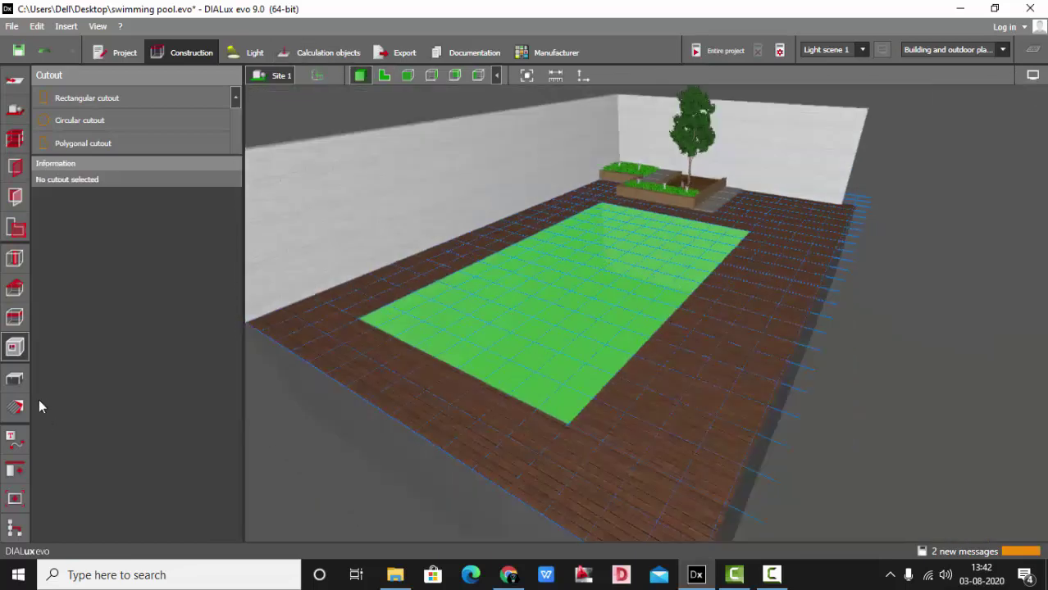
{"action": "left_click", "coordinate": [15, 379]}
{"action": "scroll", "coordinate": [548, 276], "scroll_direction": "up", "scroll_amount": 5}
{"action": "scroll", "coordinate": [548, 311], "scroll_direction": "down", "scroll_amount": 1}
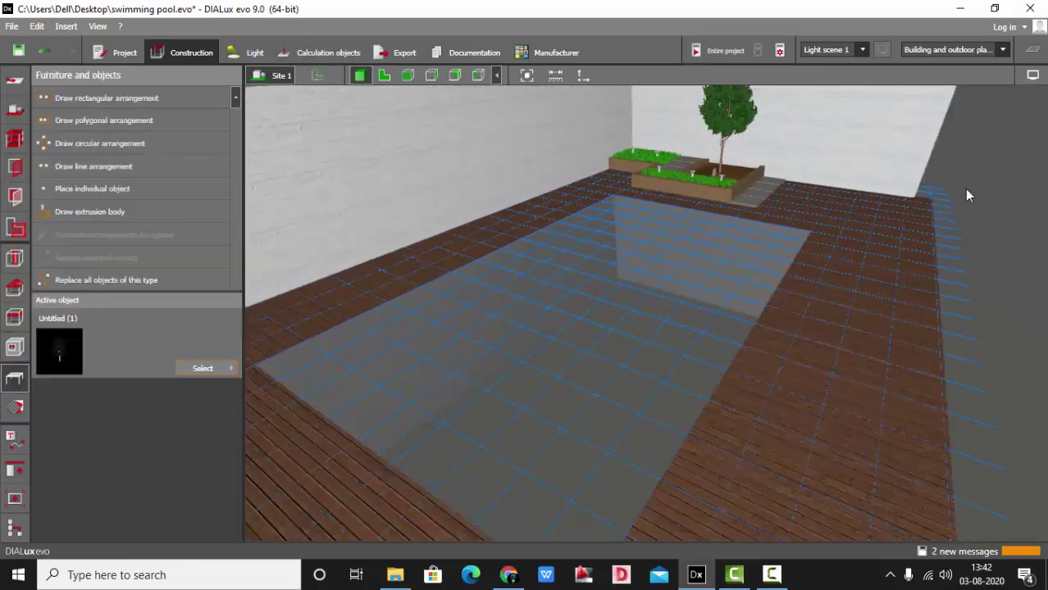
{"action": "left_click", "coordinate": [15, 437]}
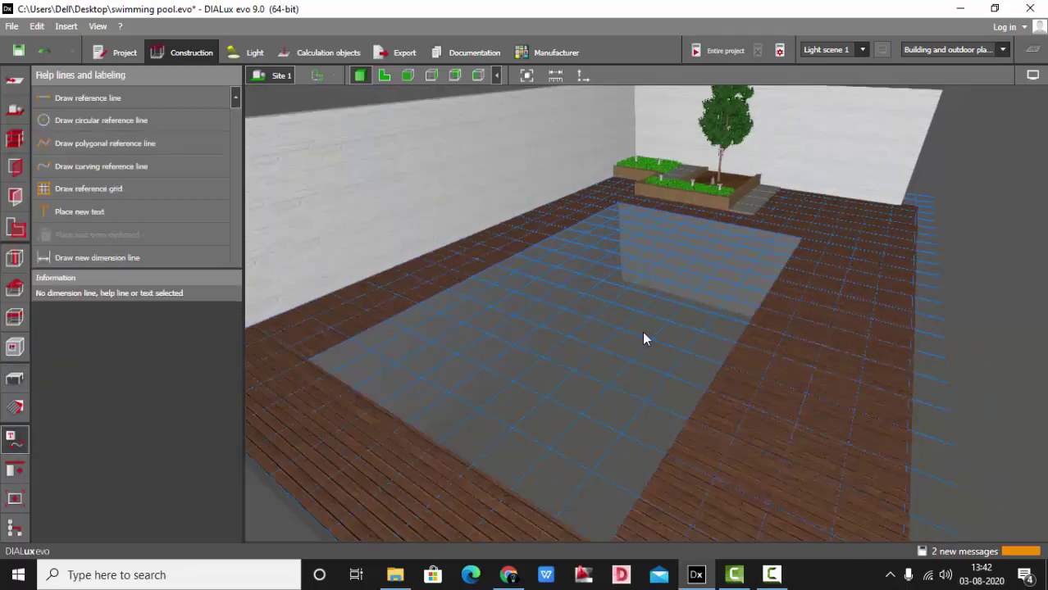
{"action": "left_click", "coordinate": [645, 311]}
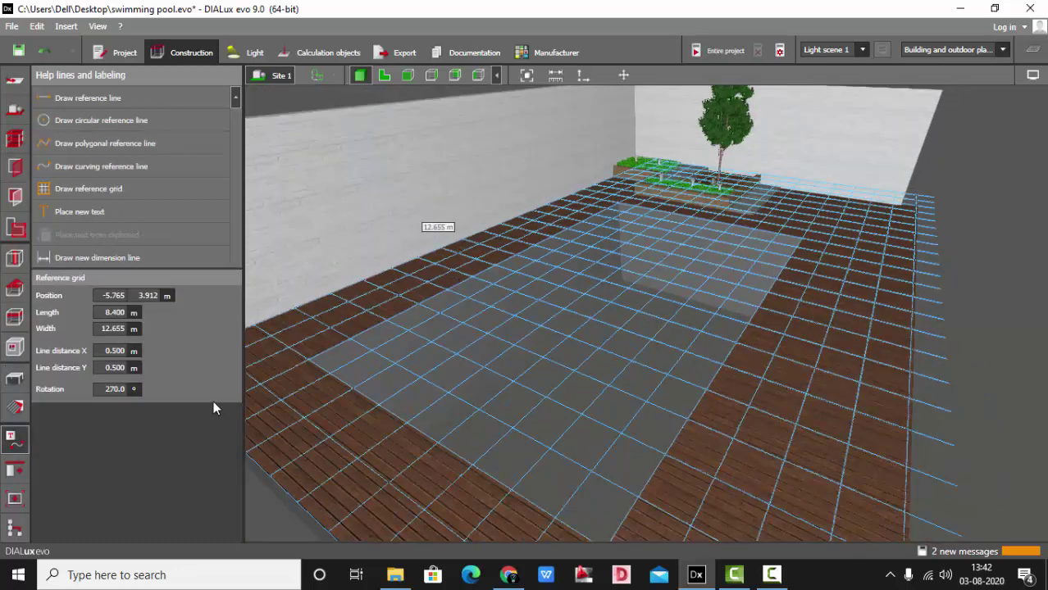
{"action": "key", "text": "Delete"}
{"action": "scroll", "coordinate": [766, 297], "scroll_direction": "down", "scroll_amount": 2}
{"action": "scroll", "coordinate": [675, 308], "scroll_direction": "up", "scroll_amount": 2}
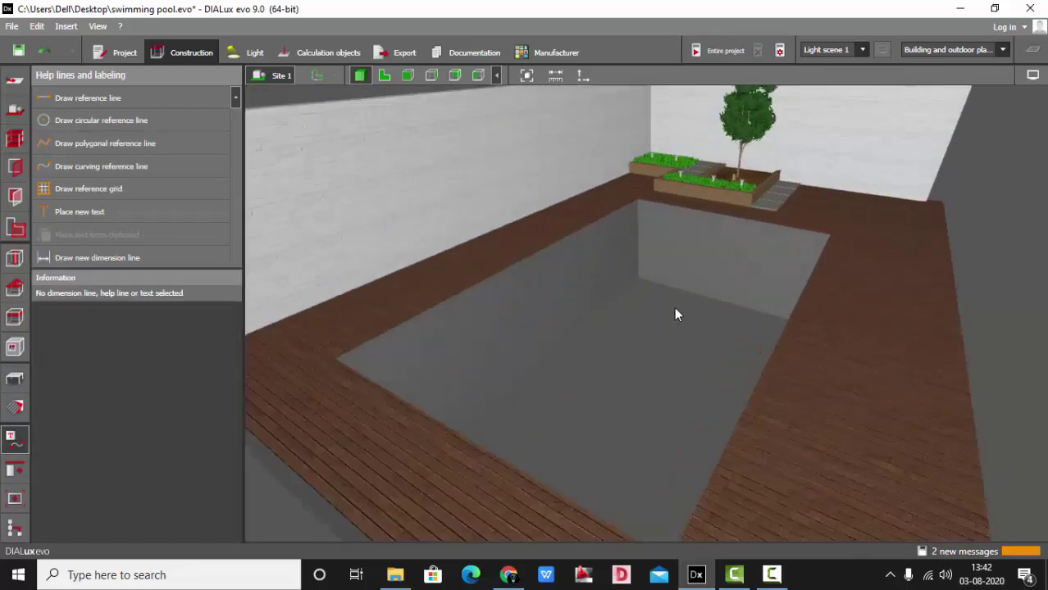
- Inspect the pool opening in 3D and measure its depth in the front view from the floor surface to the underside
{"action": "right_click_drag", "start_coordinate": [674, 315], "coordinate": [611, 433]}
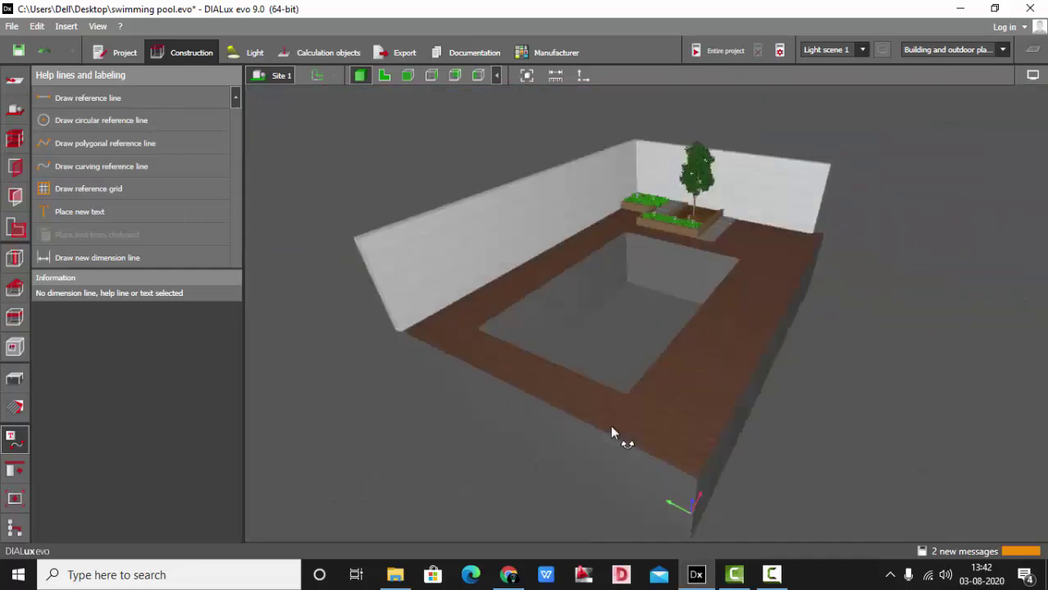
{"action": "scroll", "coordinate": [592, 330], "scroll_direction": "up", "scroll_amount": 5}
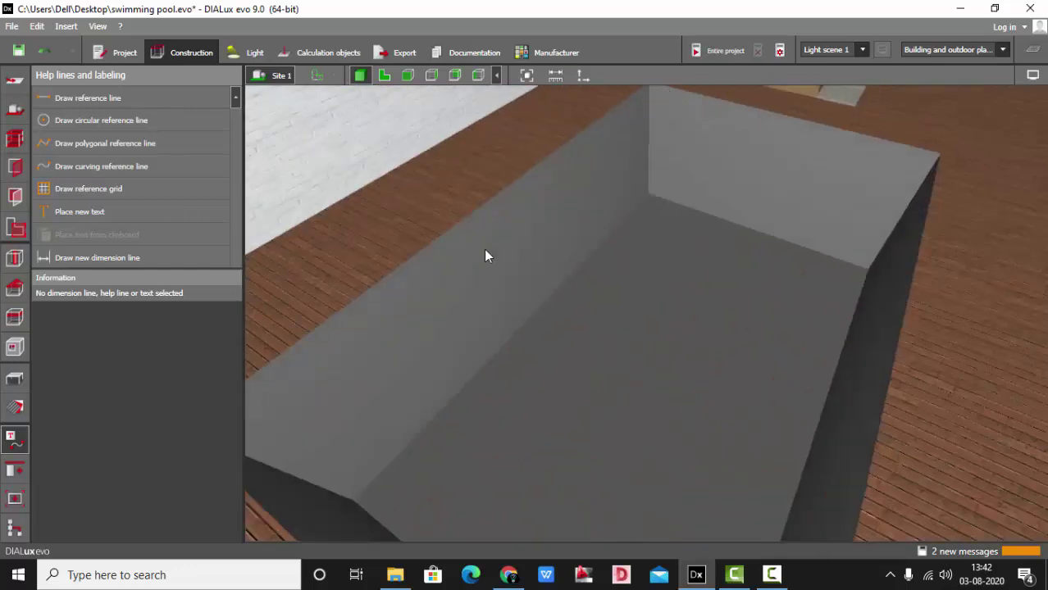
{"action": "left_click", "coordinate": [386, 77]}
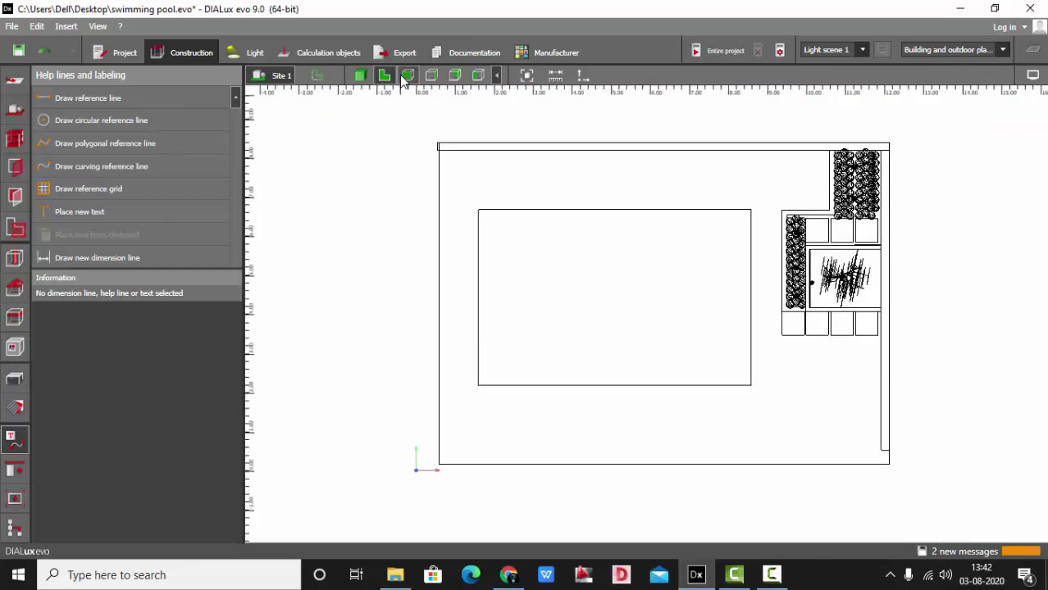
{"action": "left_click", "coordinate": [407, 75]}
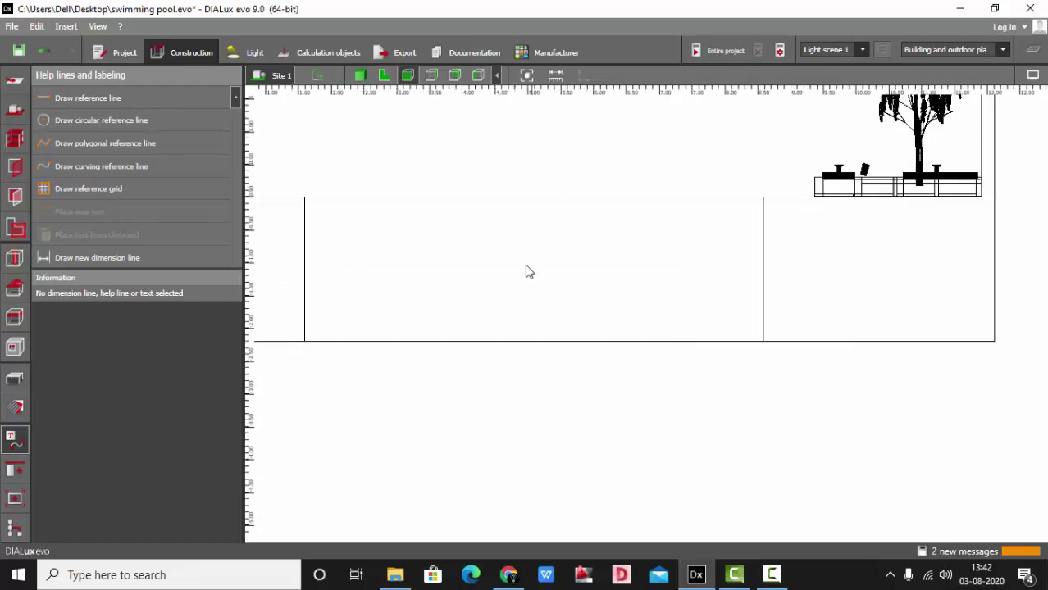
{"action": "left_click", "coordinate": [555, 75]}
{"action": "left_click", "coordinate": [565, 198]}
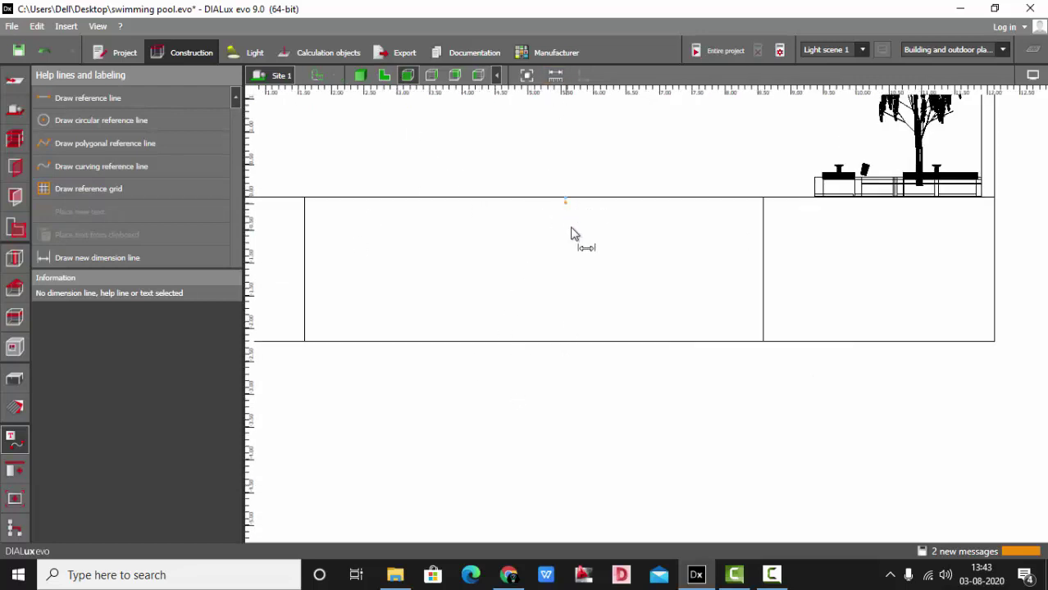
{"action": "left_click", "coordinate": [575, 350]}
{"action": "key", "text": "Escape"}
{"action": "left_click", "coordinate": [359, 76]}
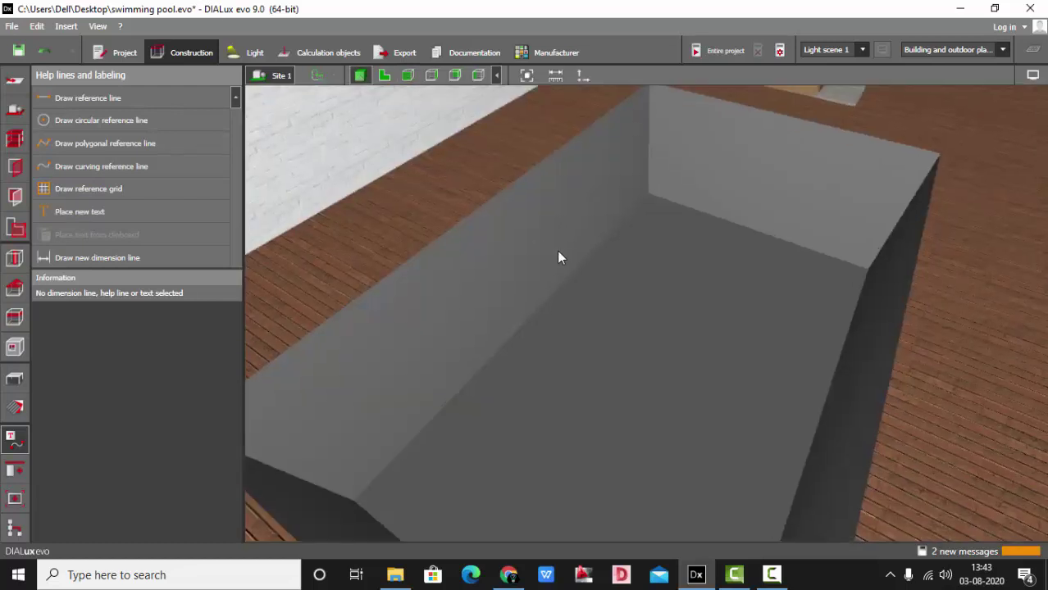
- Limit the pool cutout's cutting depth to 1.5 m
{"action": "left_click", "coordinate": [14, 347]}
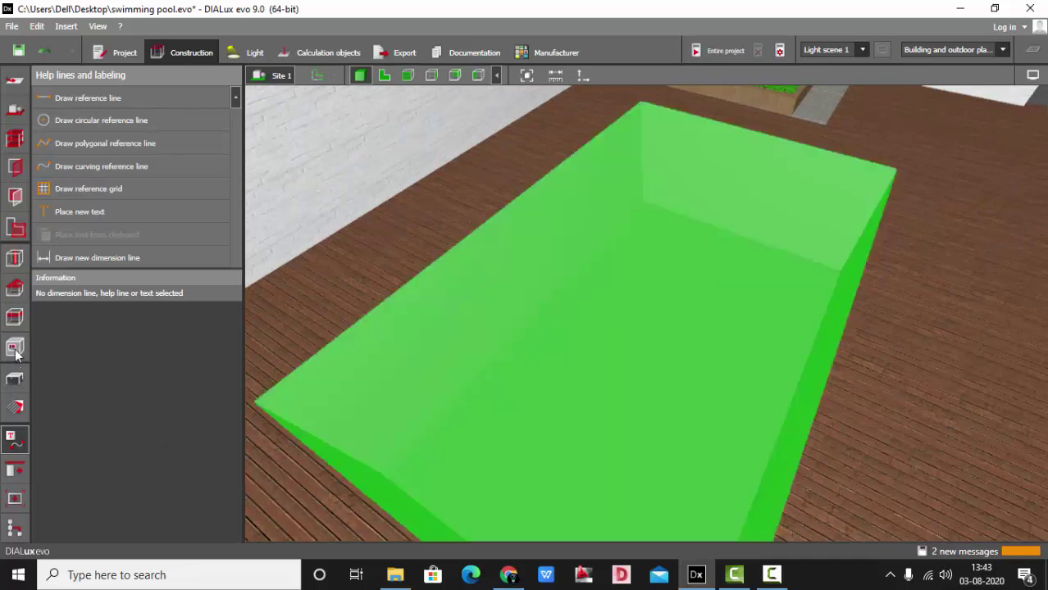
{"action": "left_click", "coordinate": [533, 327]}
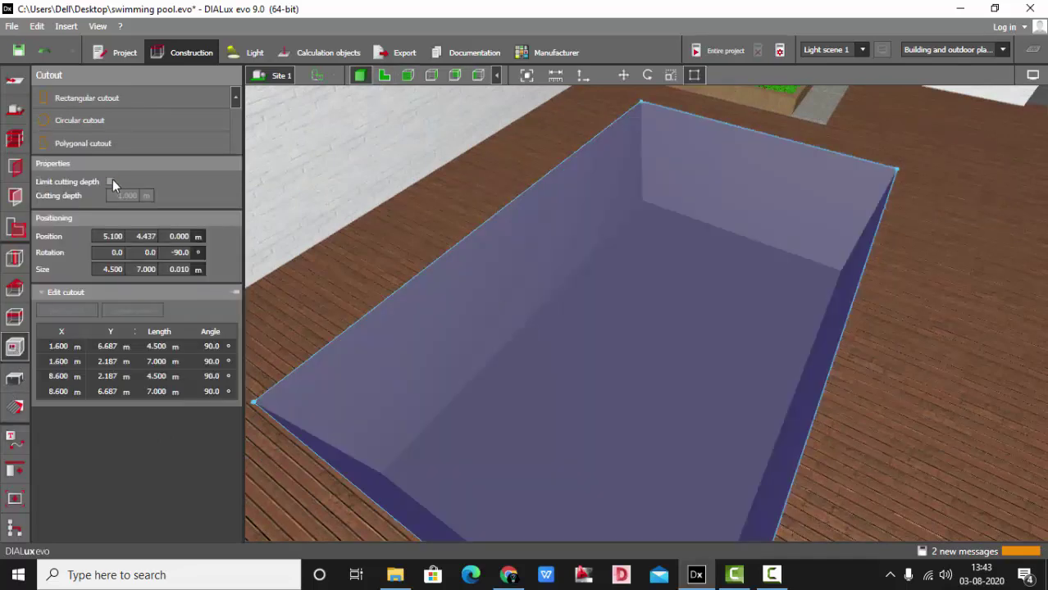
{"action": "left_click", "coordinate": [110, 181]}
{"action": "left_click", "coordinate": [121, 196]}
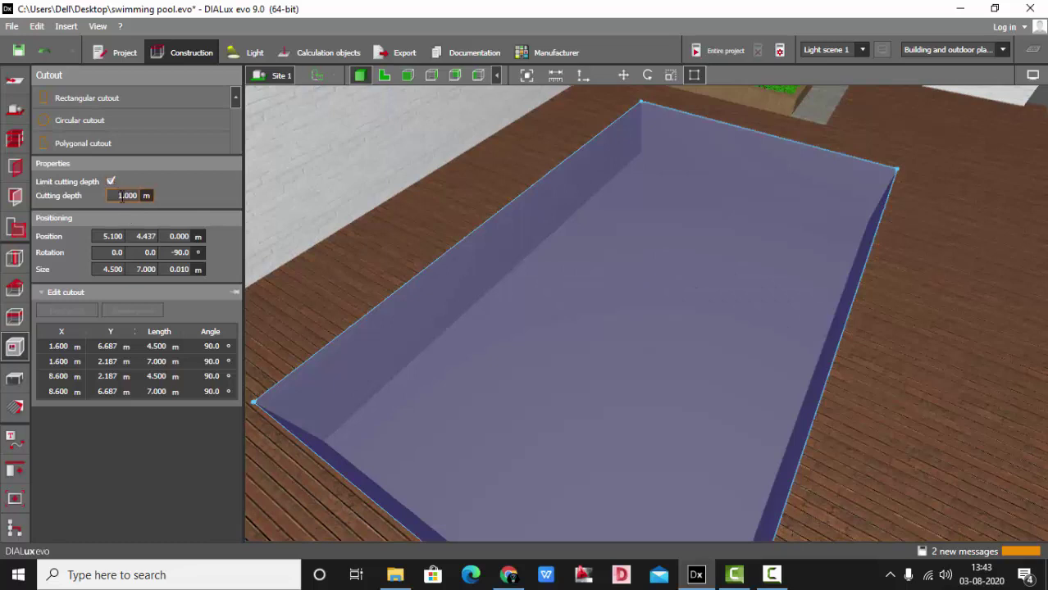
{"action": "type", "text": "1.5"}
{"action": "key", "text": "Return"}
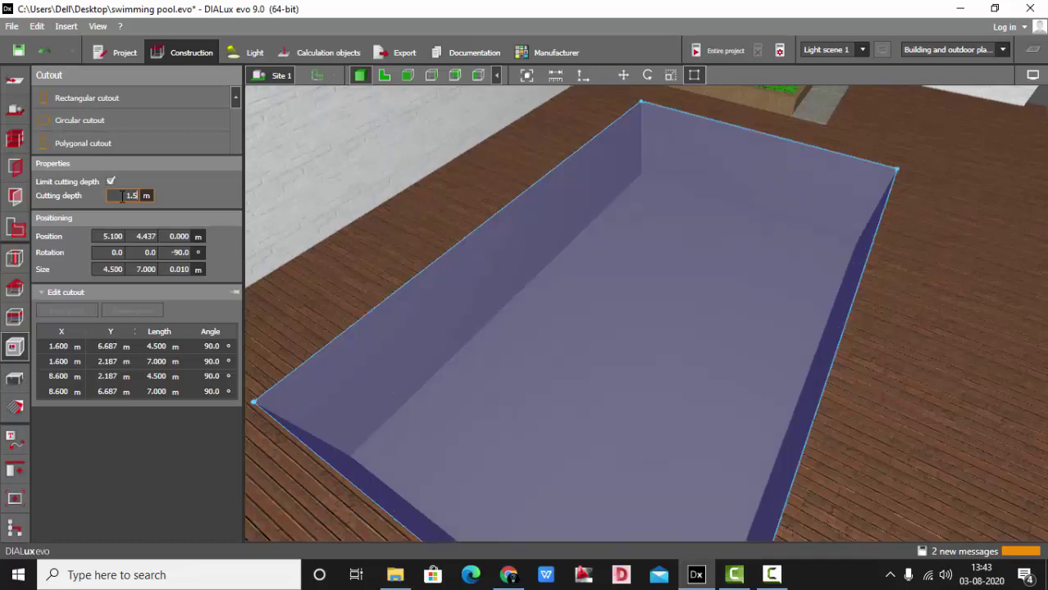
{"action": "scroll", "coordinate": [582, 279], "scroll_direction": "down", "scroll_amount": 5}
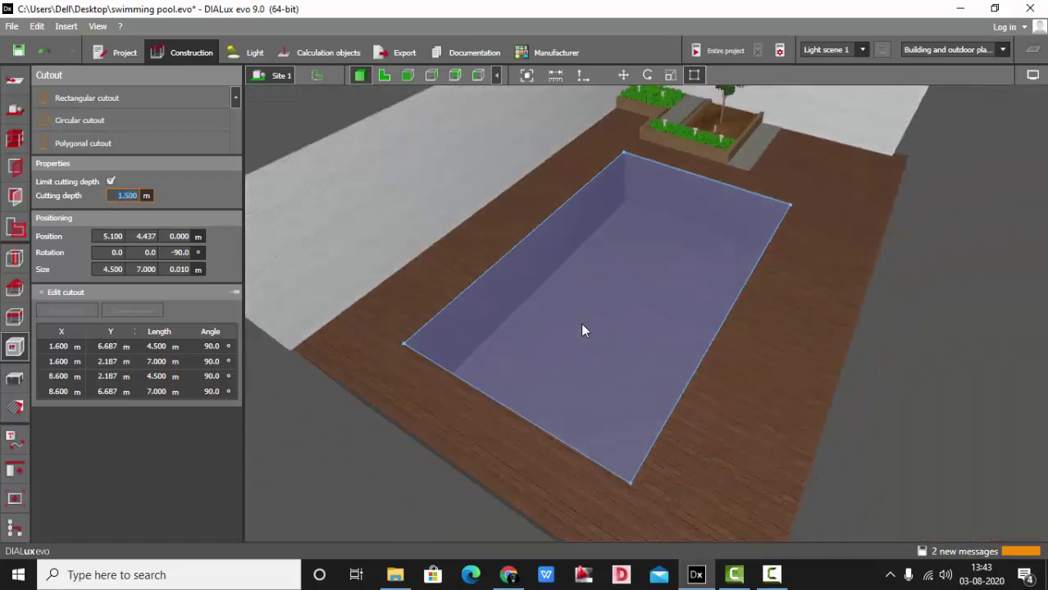
- Measure the pool opening's depth in the front view, from the floor surface to the pool bottom
{"action": "left_click", "coordinate": [408, 75]}
{"action": "scroll", "coordinate": [724, 279], "scroll_direction": "down", "scroll_amount": 3}
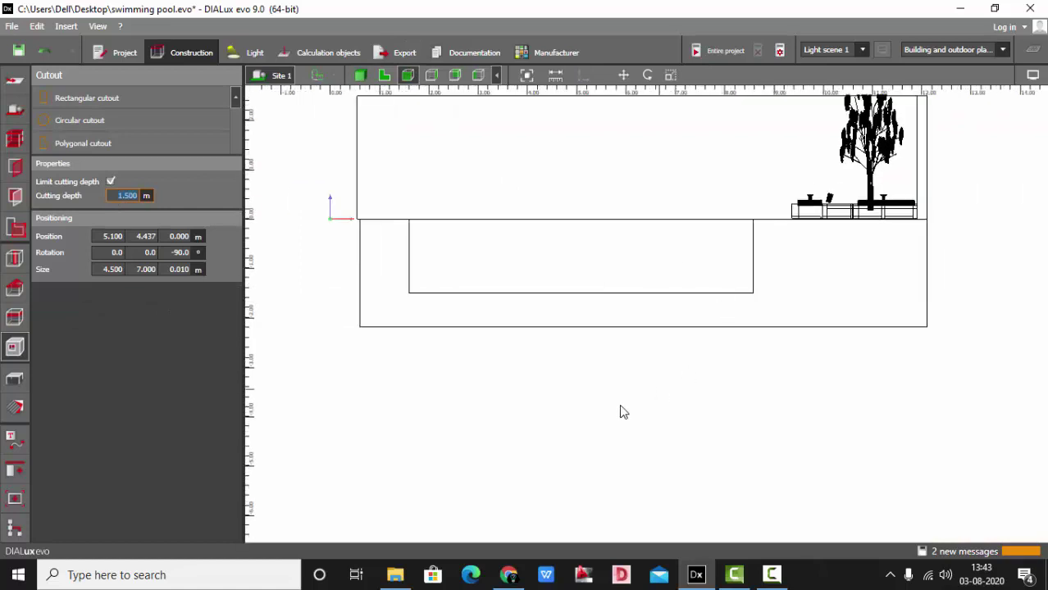
{"action": "left_click", "coordinate": [624, 410]}
{"action": "scroll", "coordinate": [628, 295], "scroll_direction": "up", "scroll_amount": 3}
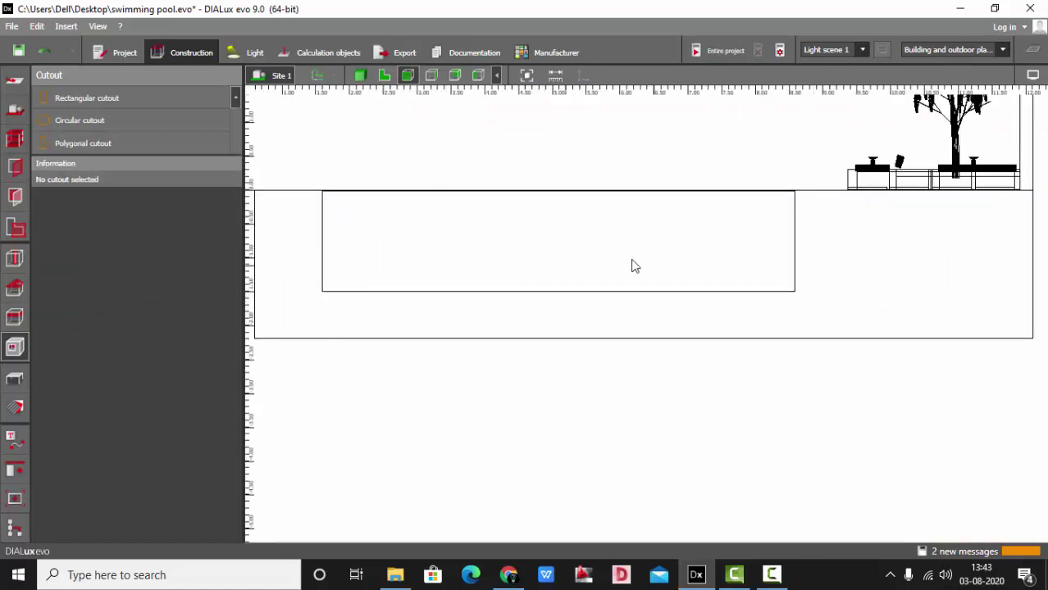
{"action": "scroll", "coordinate": [556, 348], "scroll_direction": "up", "scroll_amount": 2}
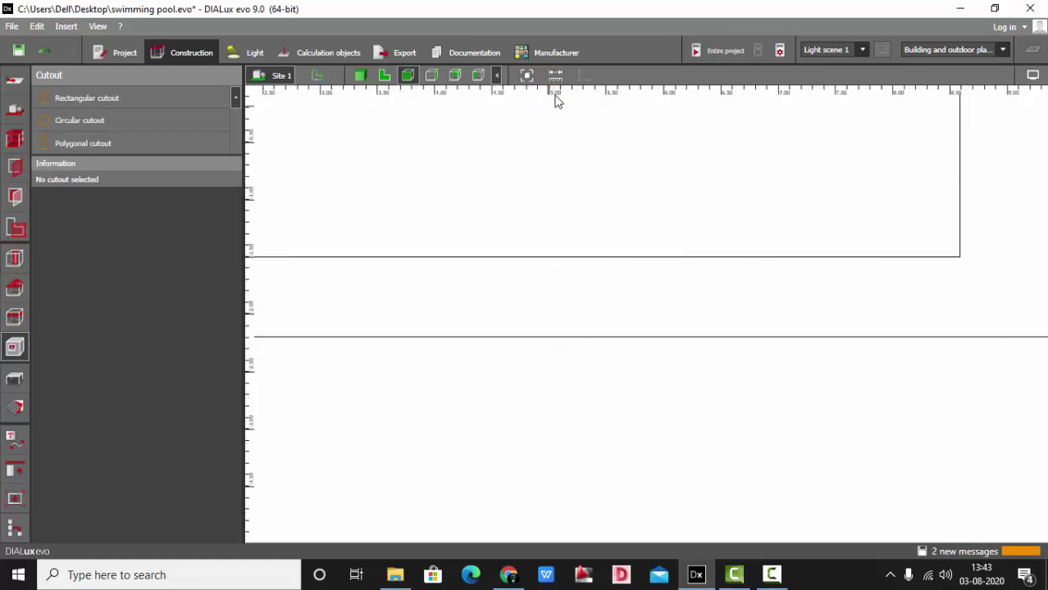
{"action": "scroll", "coordinate": [579, 362], "scroll_direction": "down", "scroll_amount": 1}
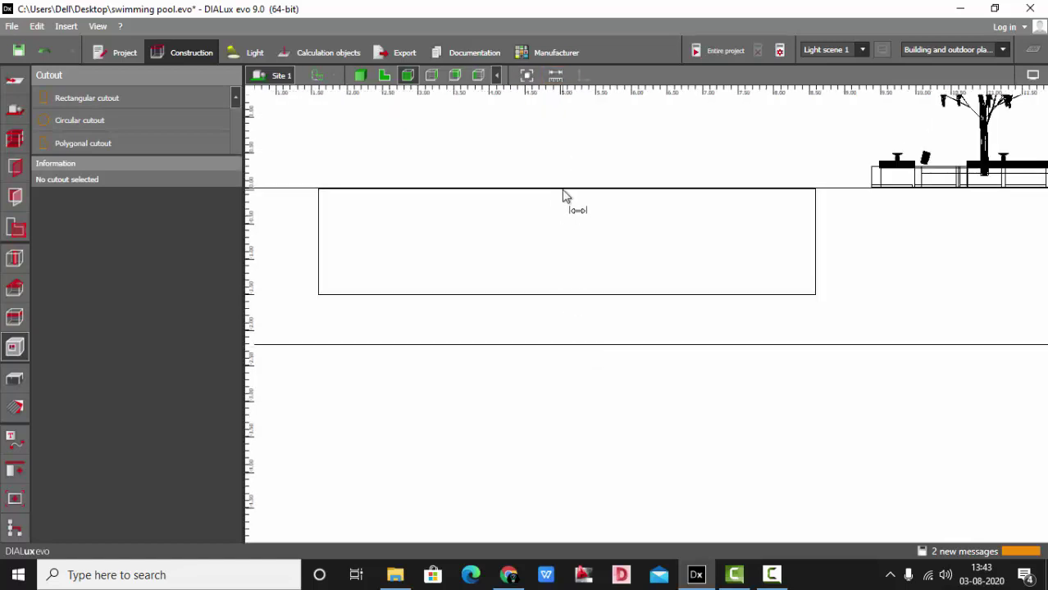
{"action": "left_click", "coordinate": [561, 190]}
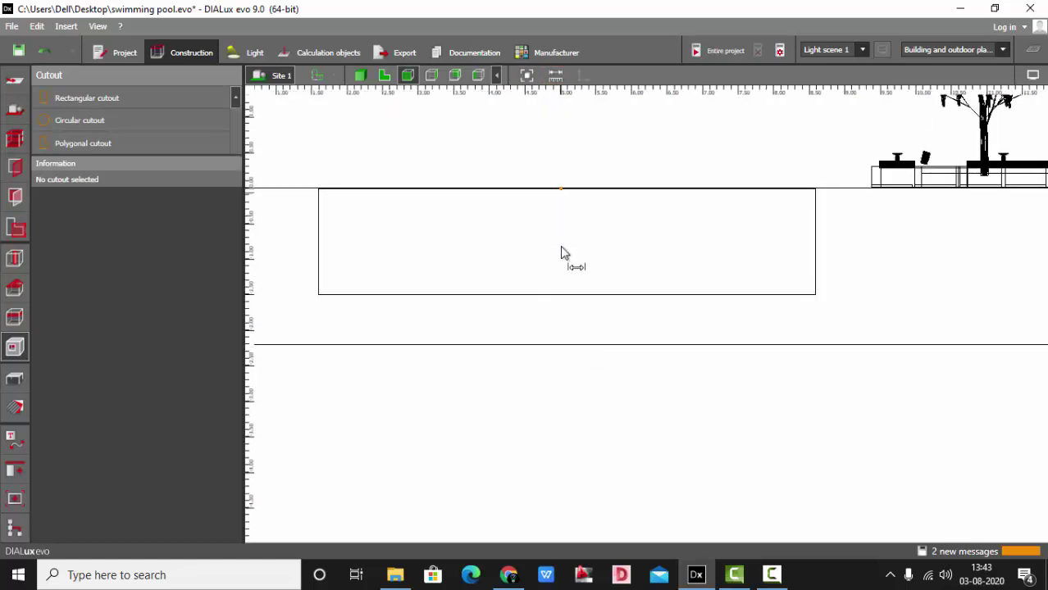
{"action": "left_click", "coordinate": [560, 295]}
- Show the pool interior in 3D and open the material catalog, declining to save the project
{"action": "left_click", "coordinate": [359, 76]}
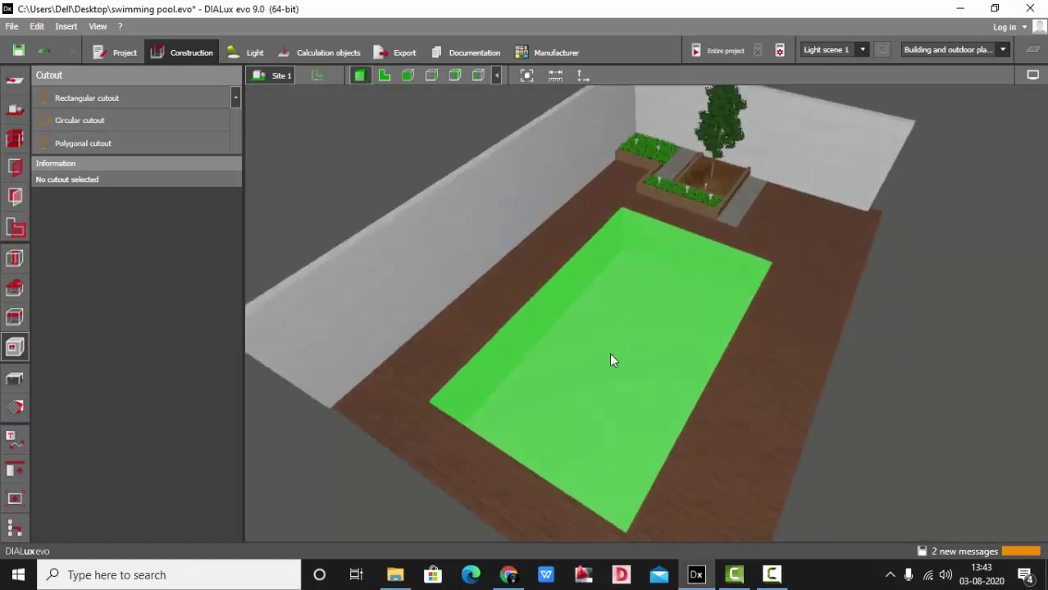
{"action": "left_click", "coordinate": [15, 377]}
{"action": "scroll", "coordinate": [661, 358], "scroll_direction": "up", "scroll_amount": 2}
{"action": "right_click_drag", "start_coordinate": [661, 357], "coordinate": [600, 424]}
{"action": "left_click", "coordinate": [15, 407]}
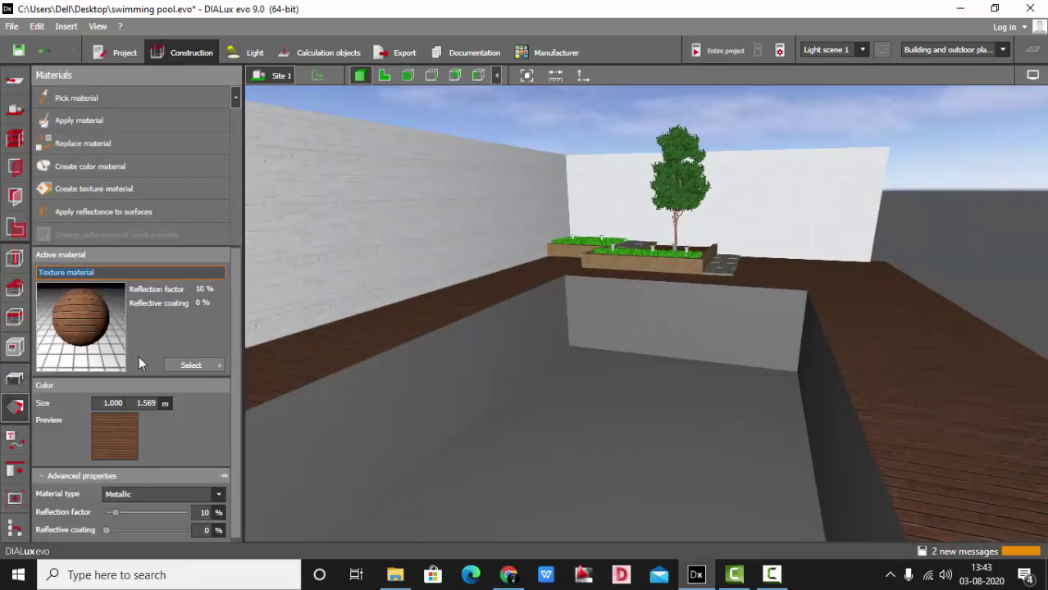
{"action": "left_click", "coordinate": [190, 367]}
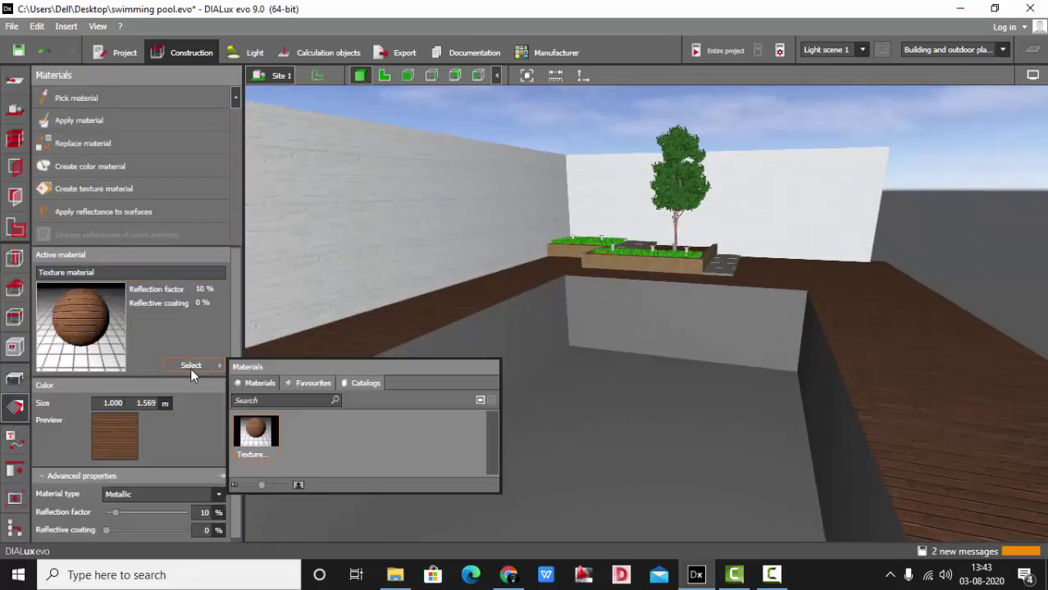
{"action": "left_click", "coordinate": [367, 383]}
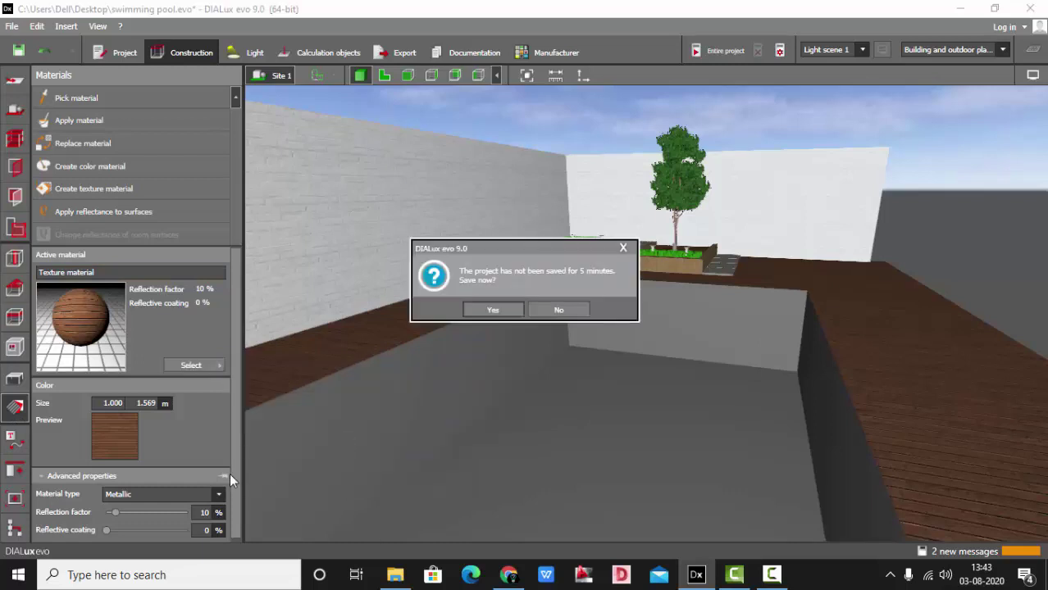
{"action": "left_click", "coordinate": [571, 312]}
{"action": "left_click", "coordinate": [206, 367]}
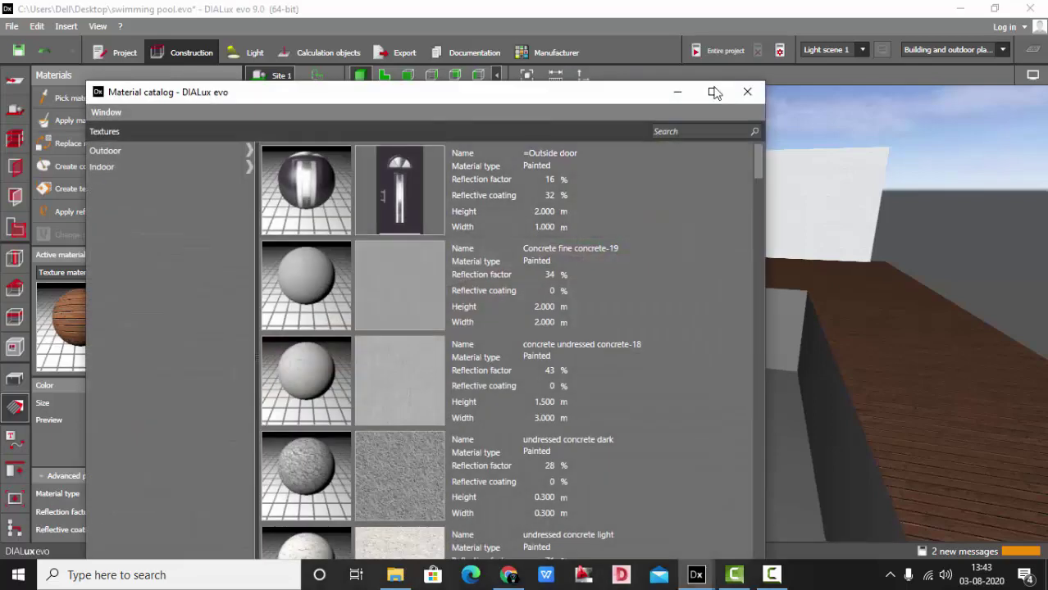
{"action": "left_click", "coordinate": [710, 90]}
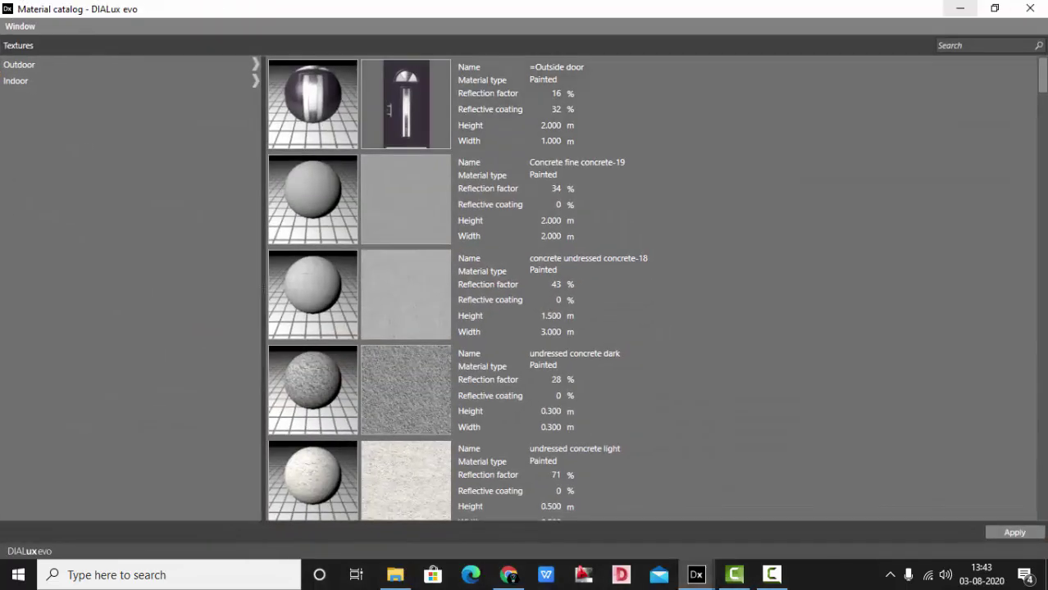
- Choose the blue tiles texture from the catalog's Indoor Wall Tiles category as the active material
{"action": "left_click", "coordinate": [17, 66]}
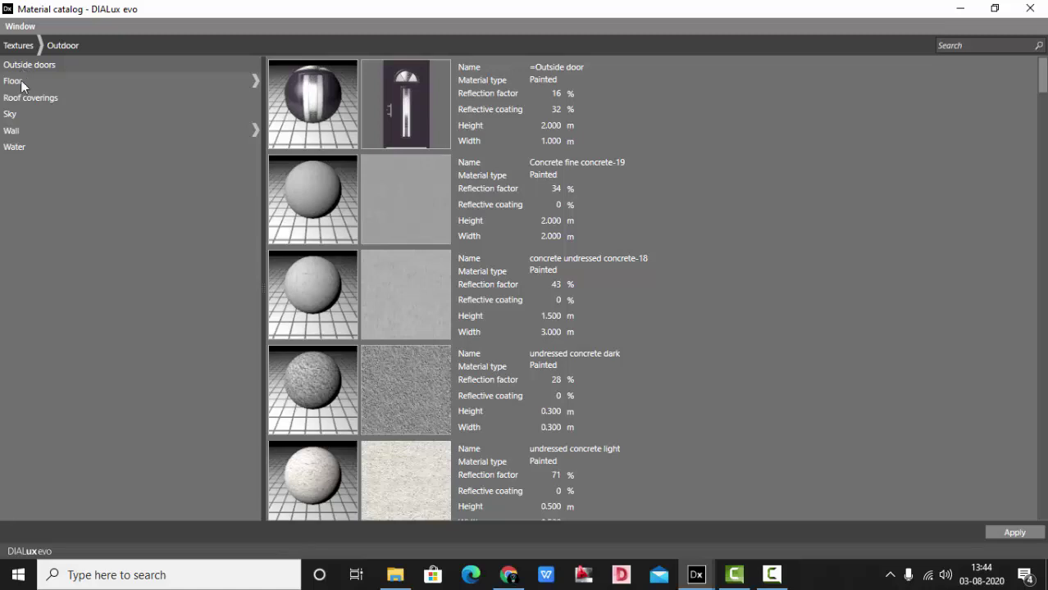
{"action": "left_click", "coordinate": [16, 82]}
{"action": "left_click", "coordinate": [18, 45]}
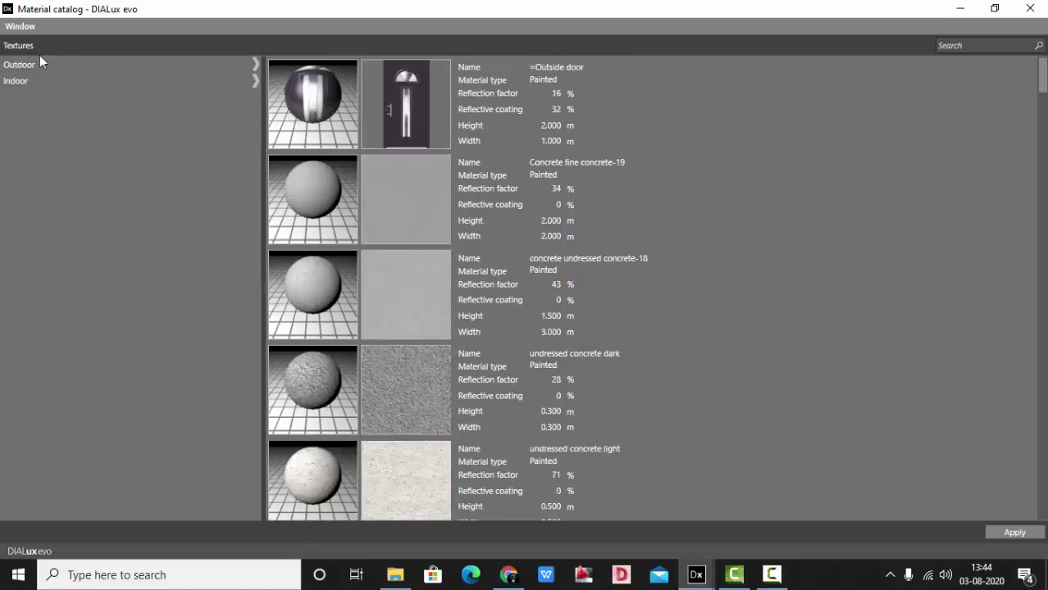
{"action": "left_click", "coordinate": [23, 80]}
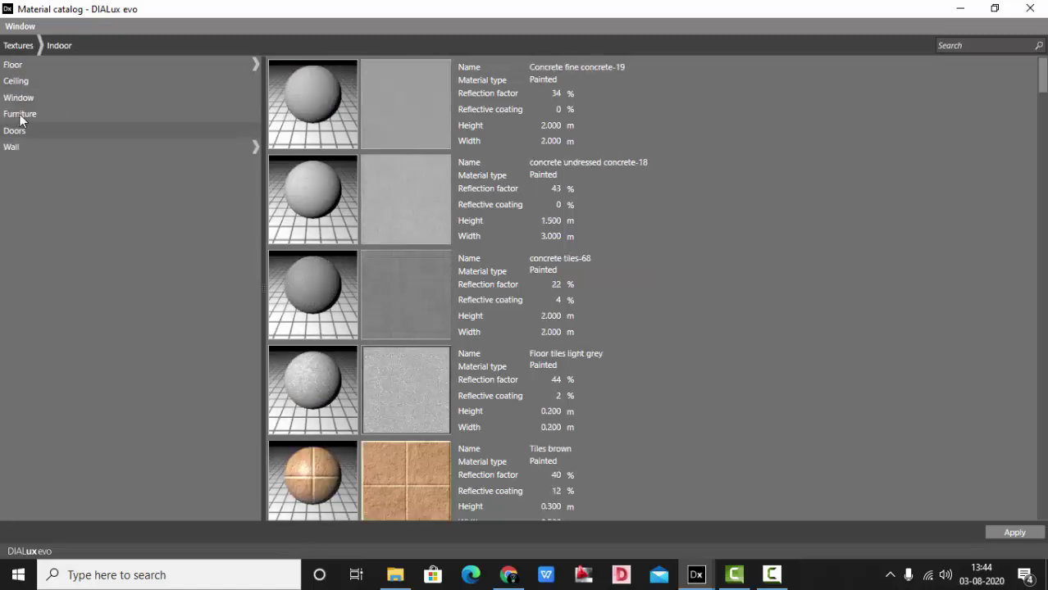
{"action": "left_click", "coordinate": [21, 147]}
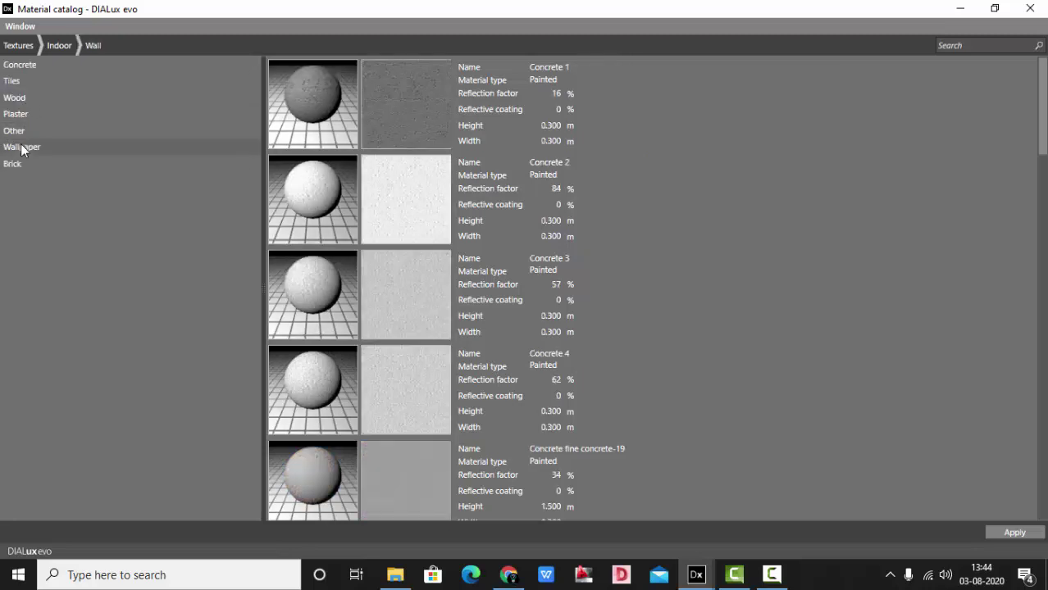
{"action": "left_click", "coordinate": [25, 80]}
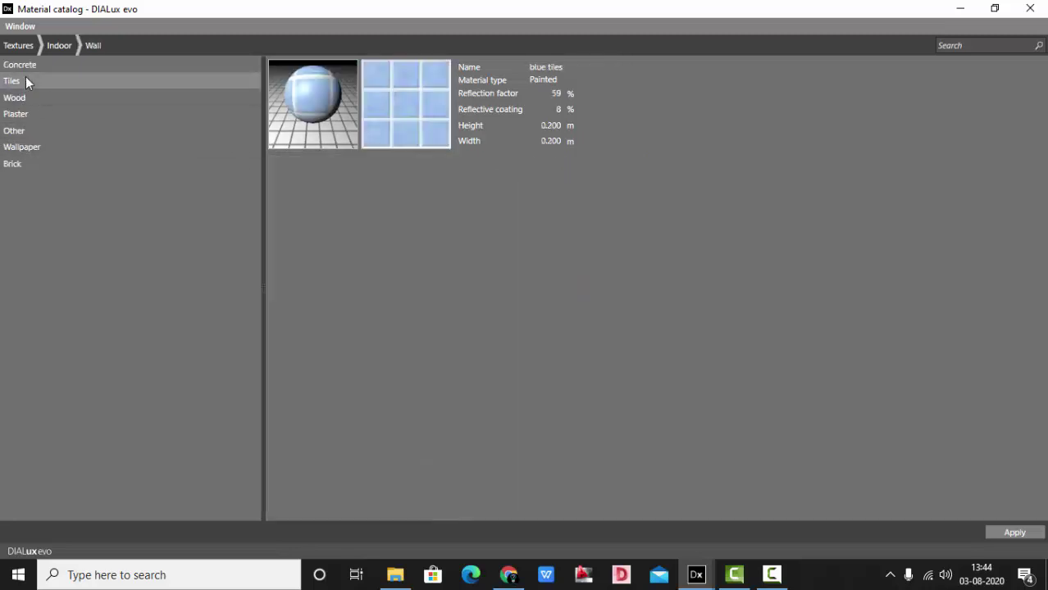
{"action": "left_click", "coordinate": [403, 92]}
{"action": "left_click", "coordinate": [1015, 532]}
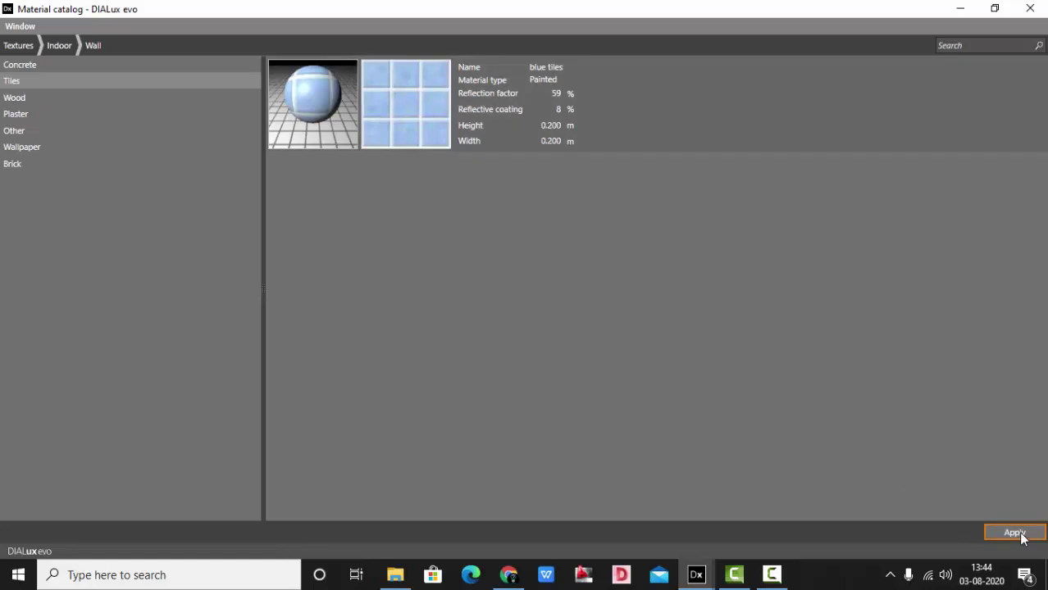
{"action": "left_click", "coordinate": [961, 8]}
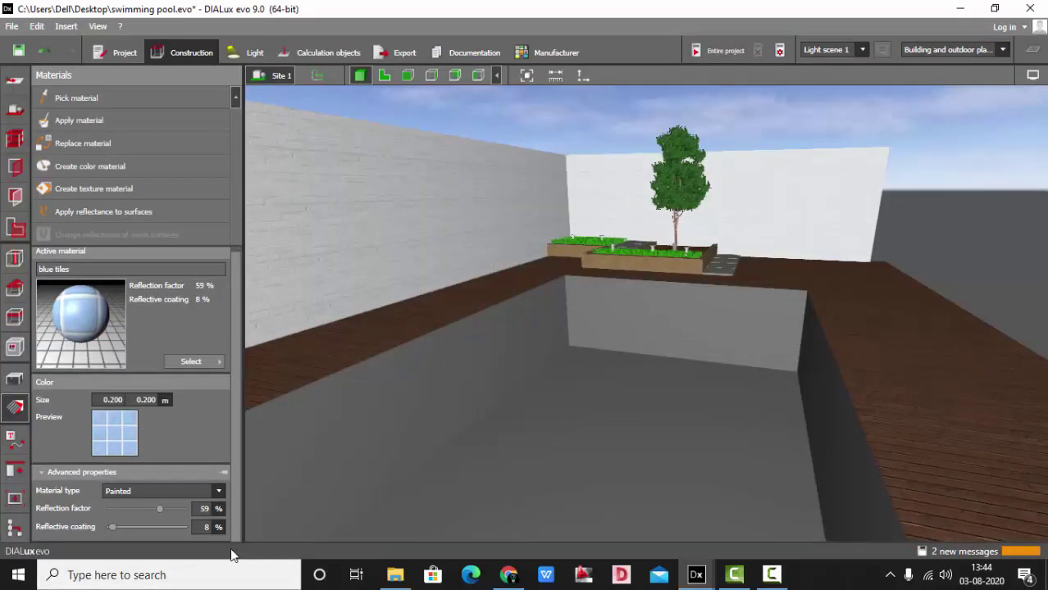
- Set the blue tiles' reflective coating to 0 %
{"action": "left_click", "coordinate": [209, 527]}
{"action": "key", "text": "Return"}
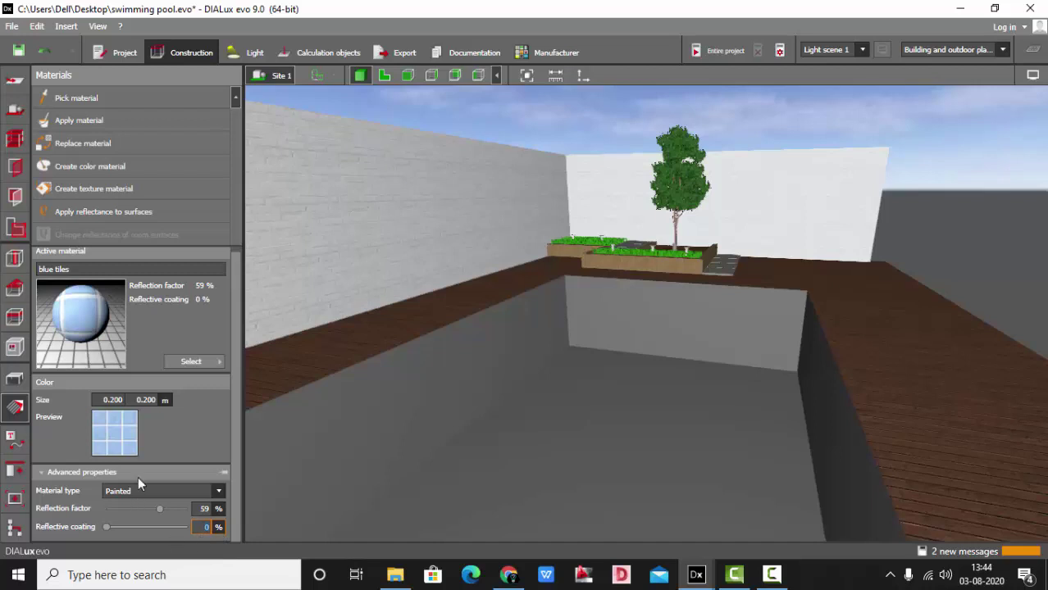
{"action": "left_click", "coordinate": [107, 400]}
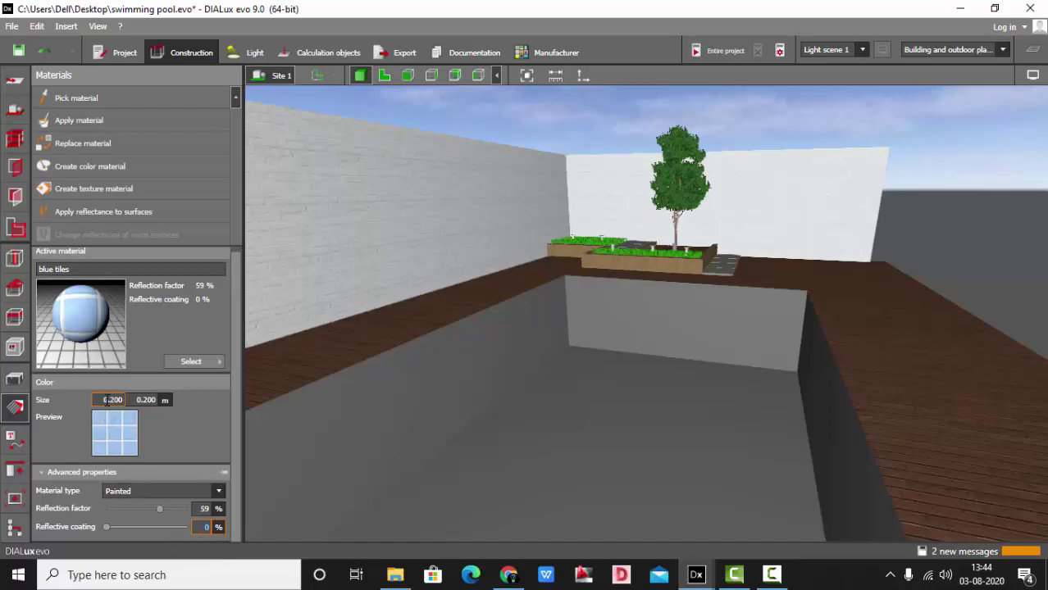
- Apply the blue tiles to the pool's long wall beside the brick wall and to the end wall near the planters
{"action": "left_click", "coordinate": [89, 120]}
{"action": "left_click", "coordinate": [486, 374]}
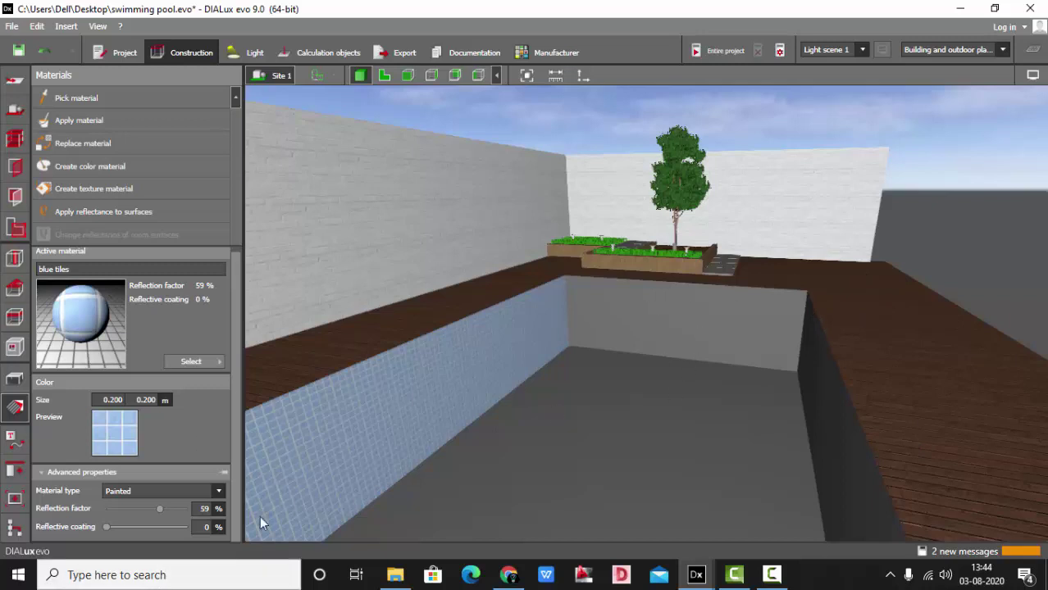
{"action": "left_click", "coordinate": [623, 466]}
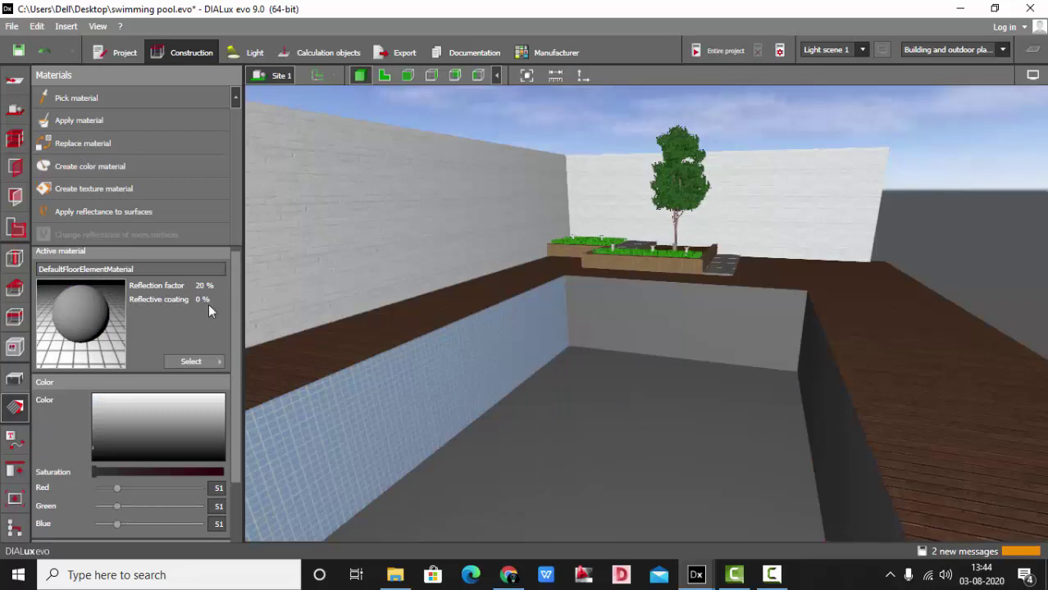
{"action": "left_click", "coordinate": [90, 107]}
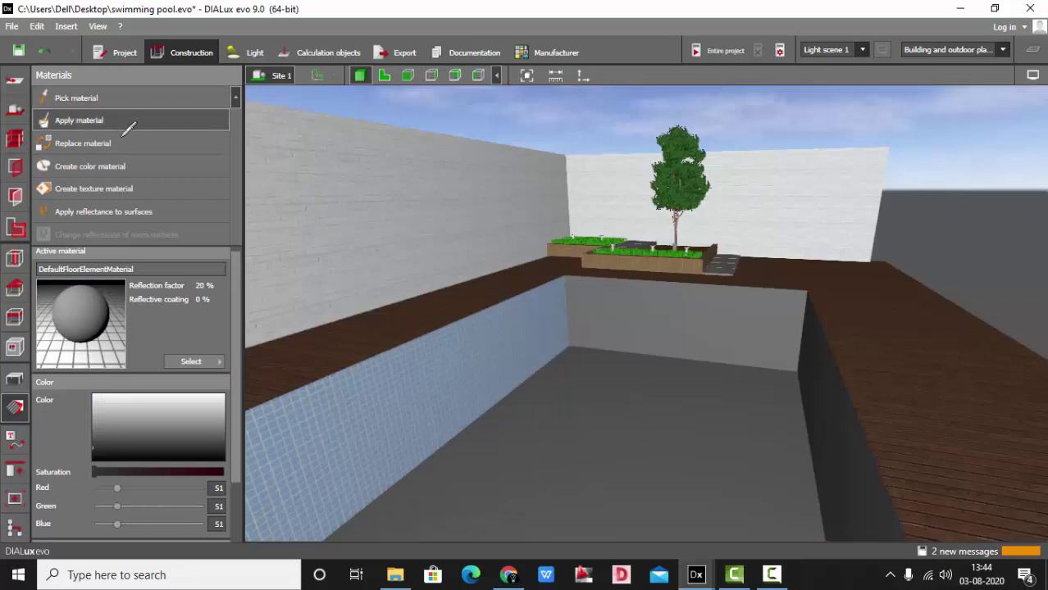
{"action": "left_click", "coordinate": [445, 375]}
{"action": "left_click", "coordinate": [92, 121]}
{"action": "left_click", "coordinate": [713, 330]}
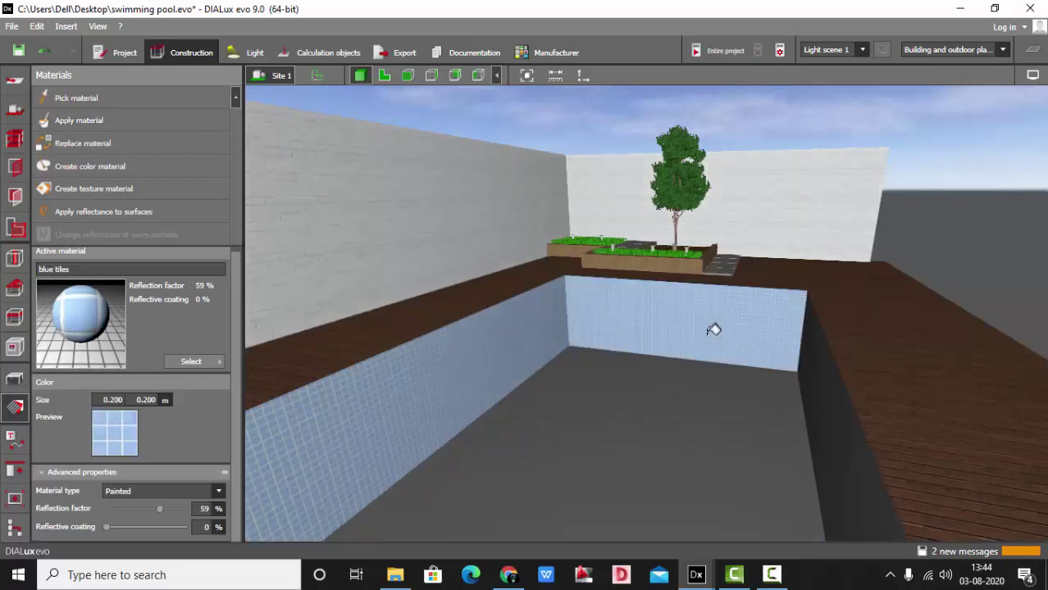
- Apply the same blue tiles to the remaining pool walls and the pool floor
{"action": "right_click_drag", "start_coordinate": [722, 409], "coordinate": [234, 244]}
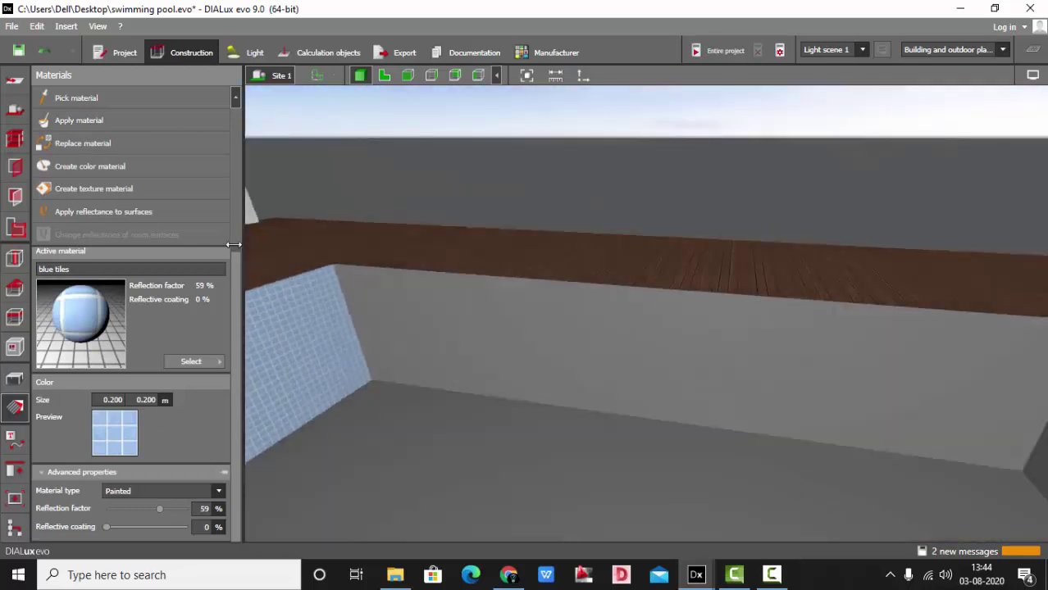
{"action": "left_click", "coordinate": [591, 370]}
{"action": "scroll", "coordinate": [590, 370], "scroll_direction": "down", "scroll_amount": 2}
{"action": "right_click_drag", "start_coordinate": [555, 349], "coordinate": [786, 445]}
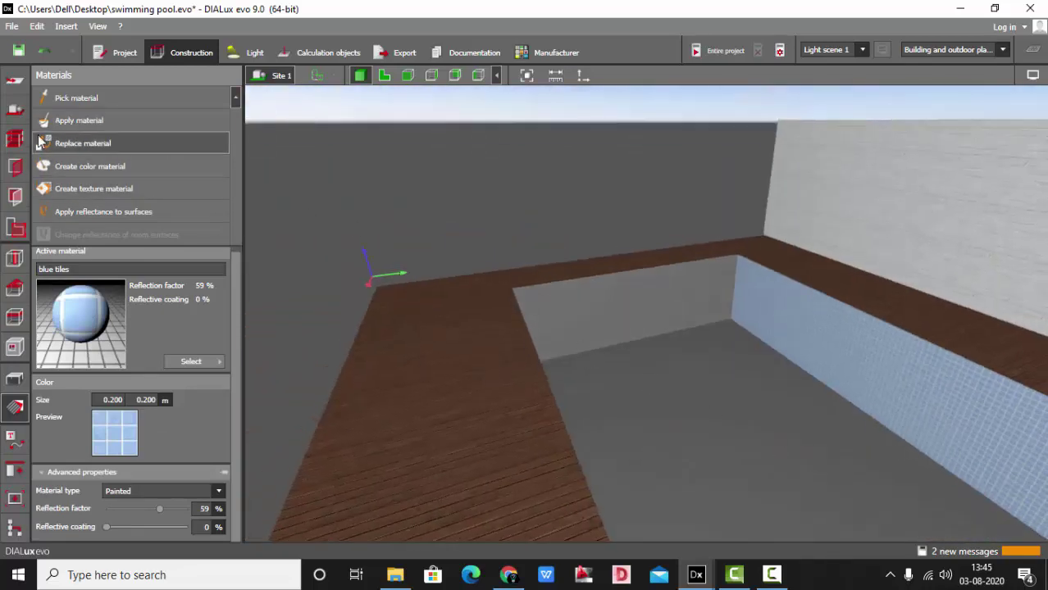
{"action": "left_click", "coordinate": [91, 120]}
{"action": "left_click", "coordinate": [737, 366]}
{"action": "left_click_drag", "start_coordinate": [688, 299], "coordinate": [484, 422]}
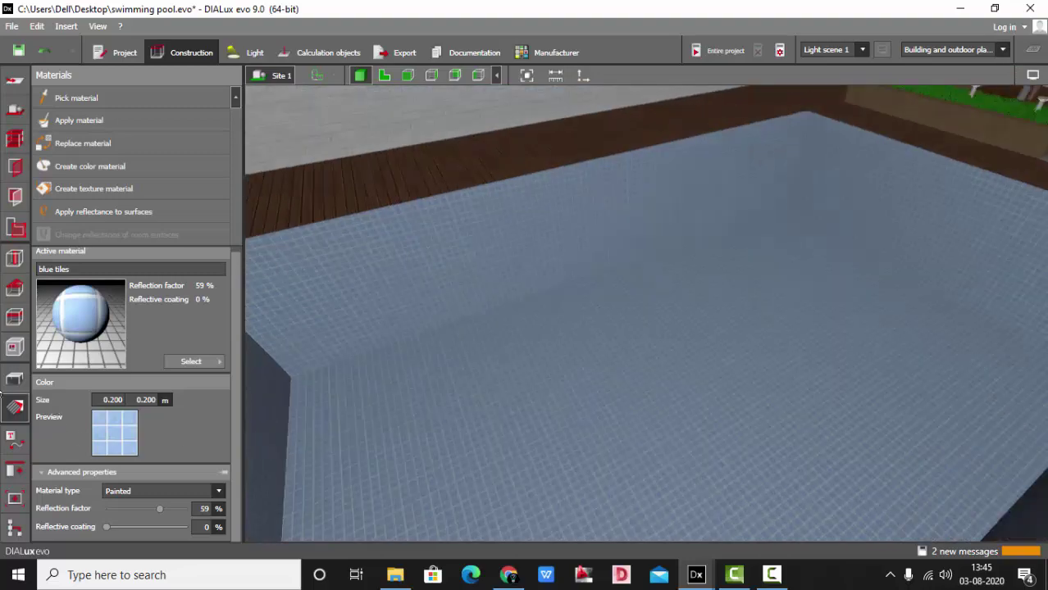
- Draw a reference grid about 1.71 by 1.95 m in the front view, starting at the pool's upper corner nearest the planters
{"action": "left_click", "coordinate": [16, 379]}
{"action": "left_click_drag", "start_coordinate": [533, 351], "coordinate": [615, 242]}
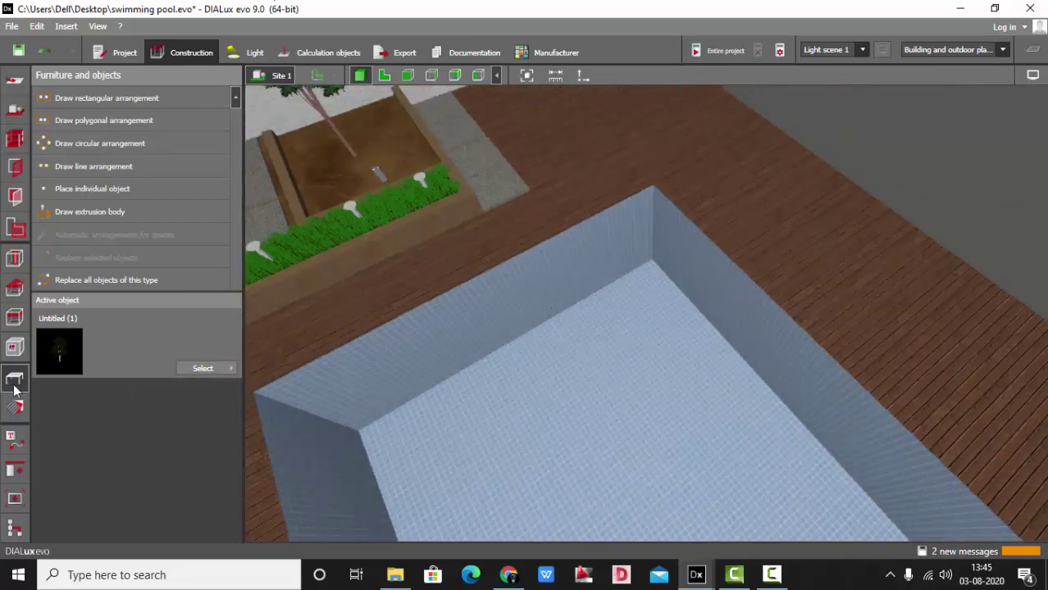
{"action": "left_click", "coordinate": [408, 76]}
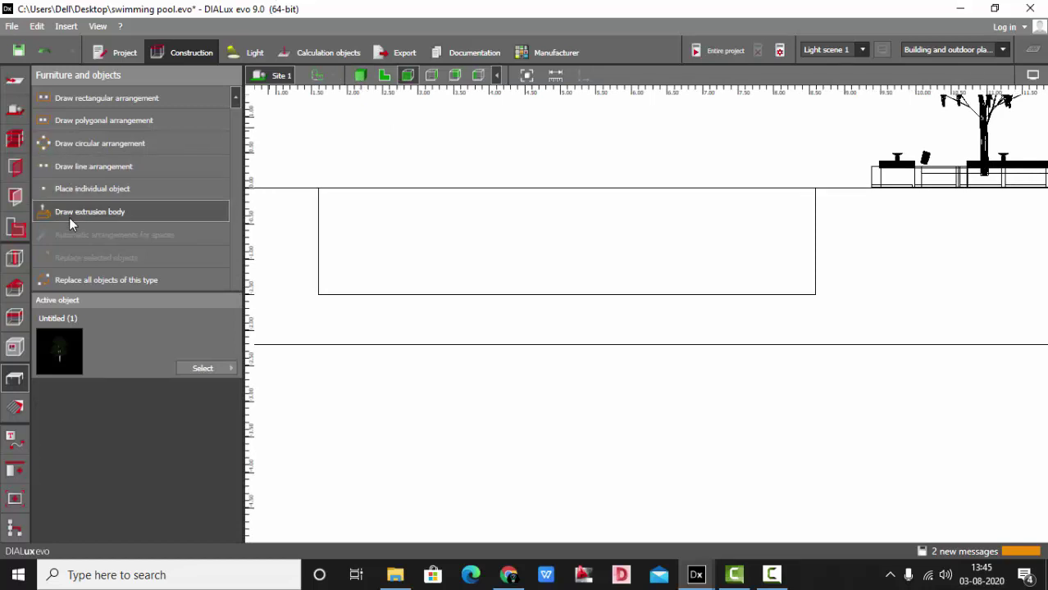
{"action": "scroll", "coordinate": [732, 314], "scroll_direction": "up", "scroll_amount": 3}
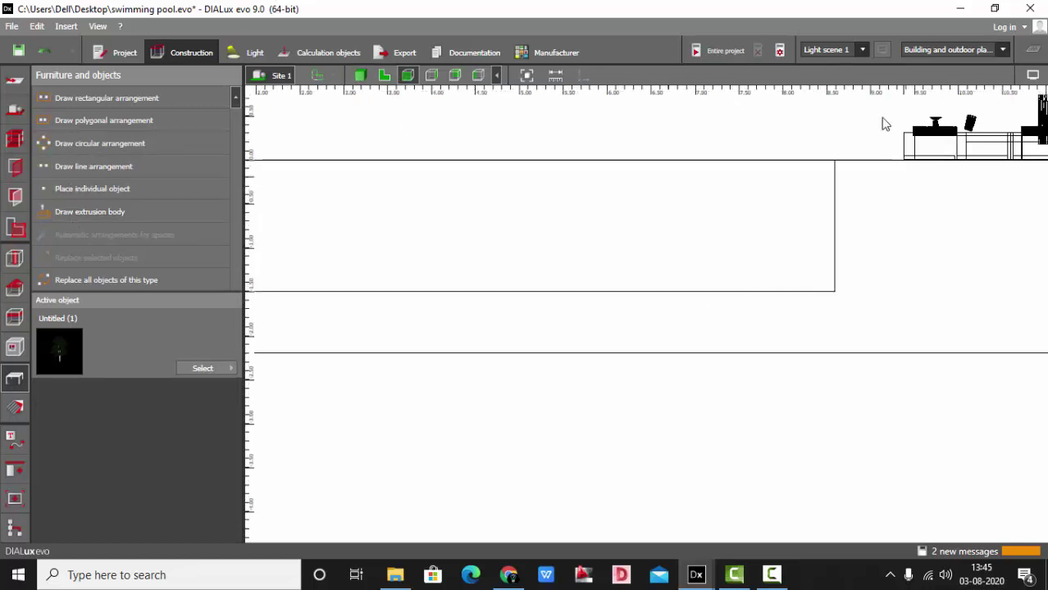
{"action": "scroll", "coordinate": [753, 330], "scroll_direction": "down", "scroll_amount": 2}
{"action": "scroll", "coordinate": [753, 326], "scroll_direction": "up", "scroll_amount": 2}
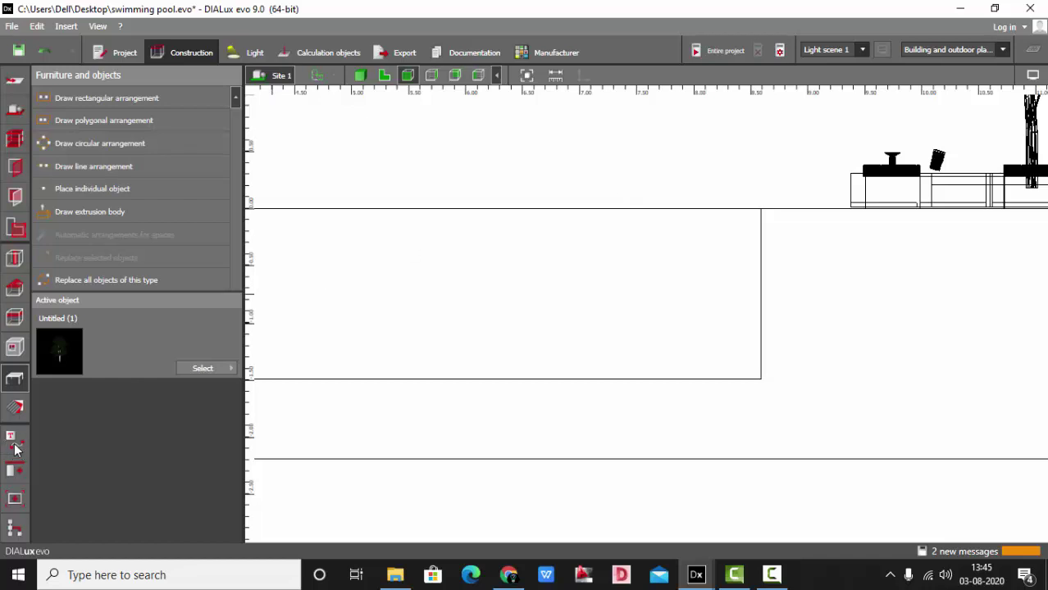
{"action": "left_click", "coordinate": [14, 443]}
{"action": "left_click", "coordinate": [88, 188]}
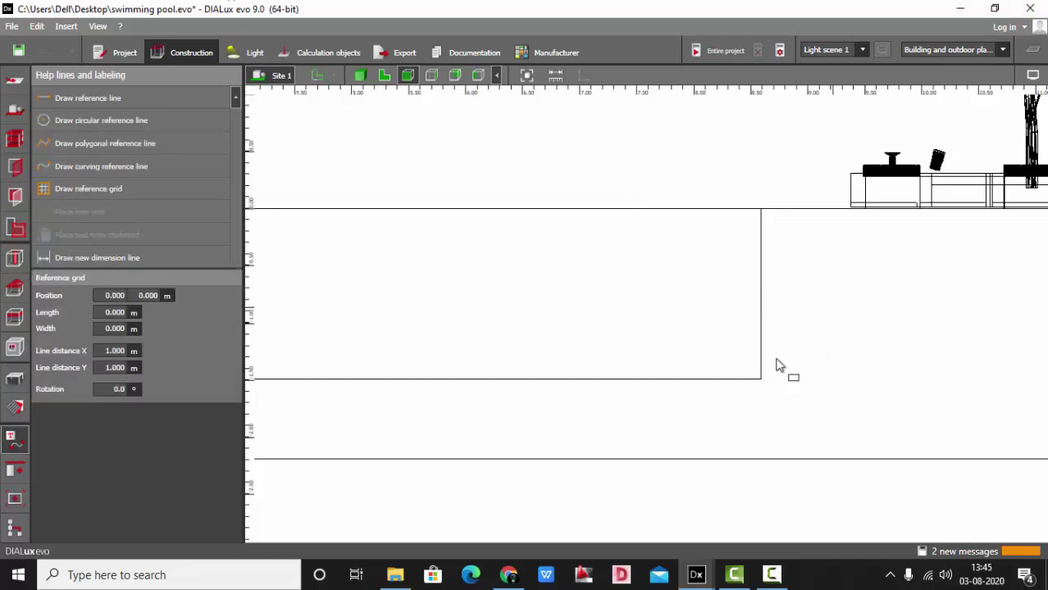
{"action": "left_click", "coordinate": [760, 211]}
{"action": "left_click", "coordinate": [760, 402]}
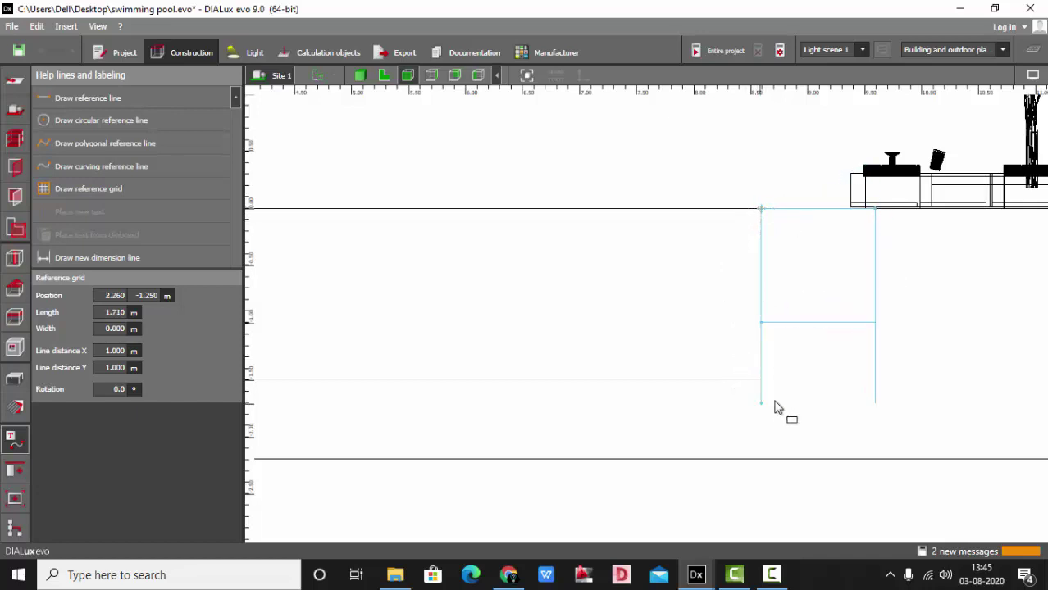
{"action": "left_click", "coordinate": [976, 398]}
- Move the reference grid 1 m into the pool to X 7.601 m and set its line distance X to 0.2 m
{"action": "left_click_drag", "start_coordinate": [777, 222], "coordinate": [664, 222]}
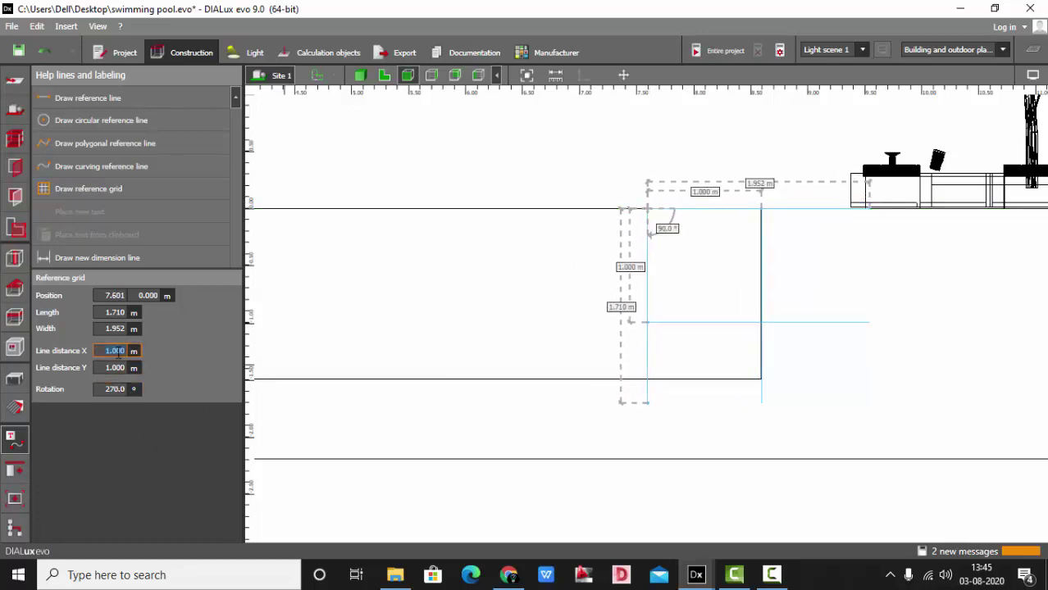
{"action": "left_click", "coordinate": [120, 351]}
{"action": "type", "text": "0.2"}
{"action": "key", "text": "Return"}
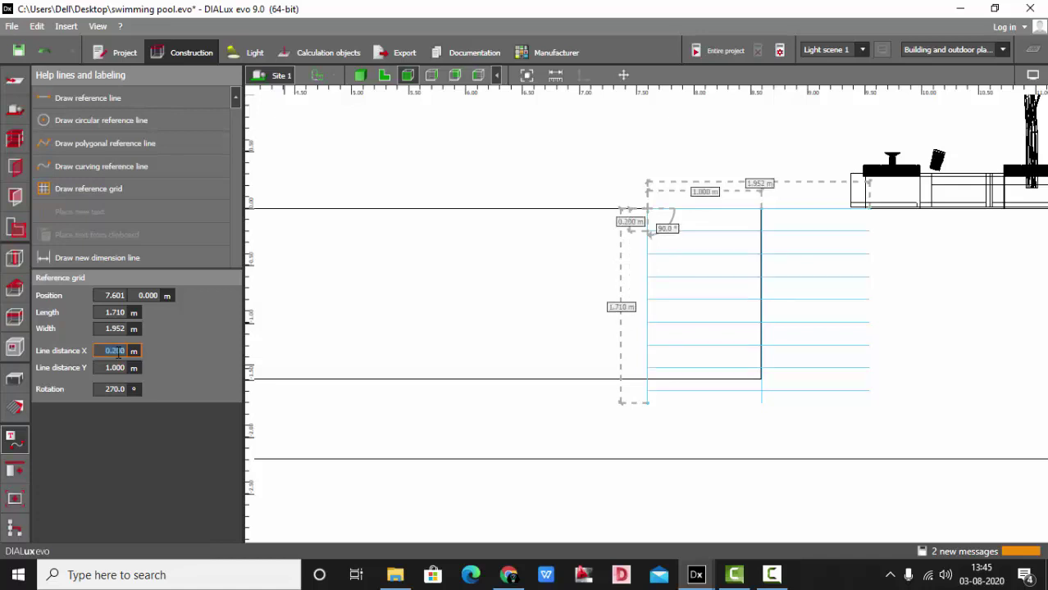
- Set the reference grid's line distance Y to 0.4 m
{"action": "left_click", "coordinate": [113, 368]}
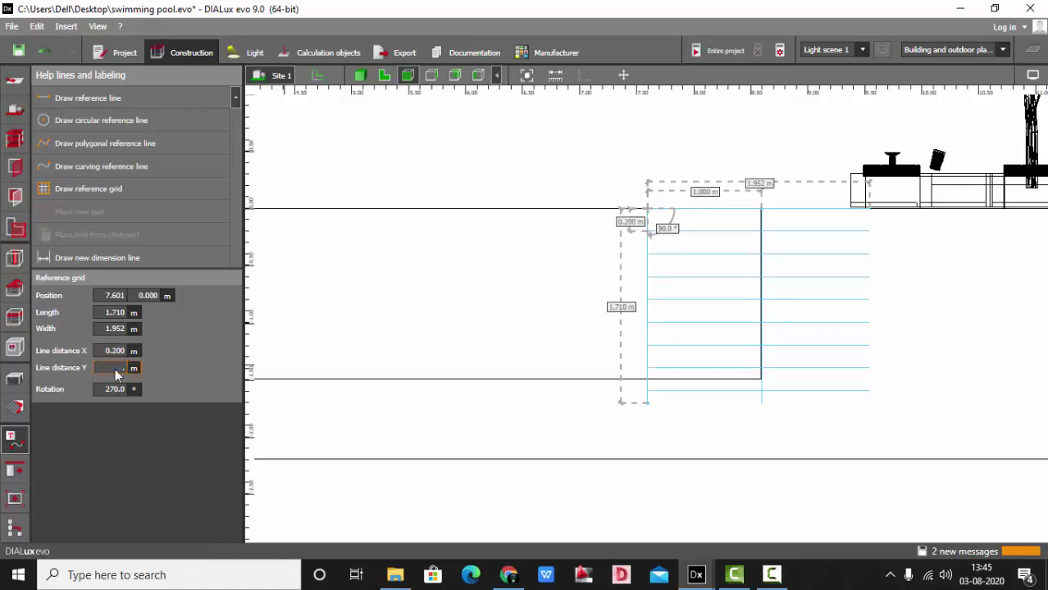
{"action": "type", "text": "0.2"}
{"action": "key", "text": "Return"}
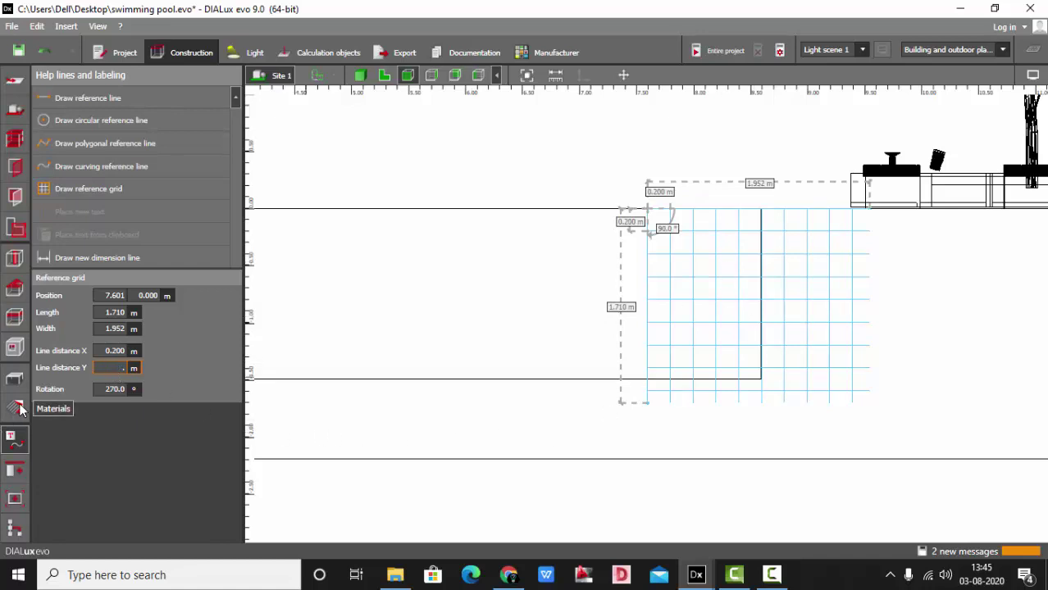
{"action": "type", "text": ".4"}
{"action": "key", "text": "Return"}
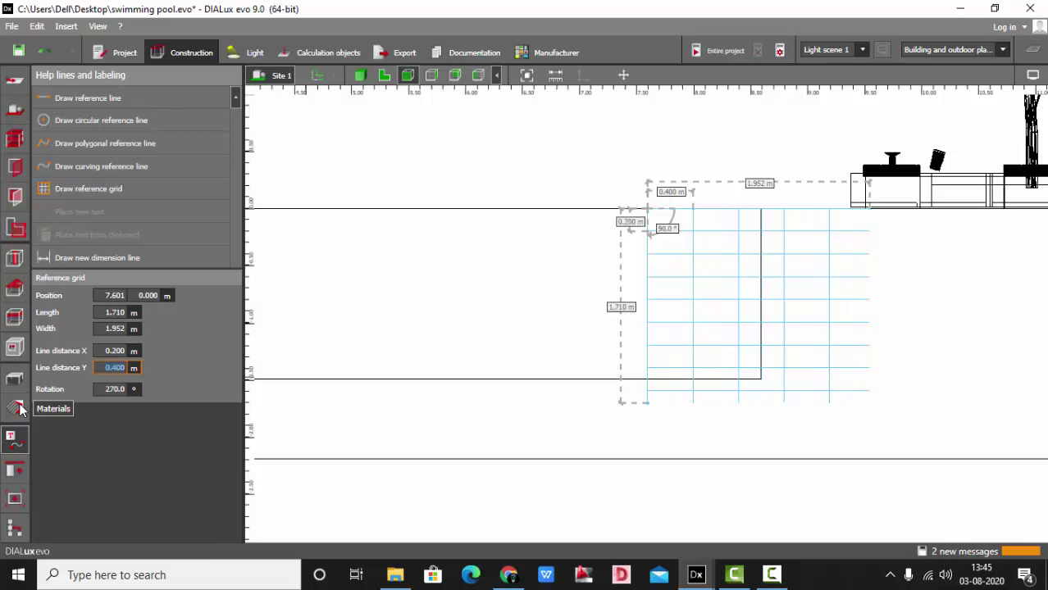
- Set the reference grid's line distance X to 0.4 m and shift the grid to X 7.402 m, aligning a line with the pool's end wall
{"action": "scroll", "coordinate": [919, 262], "scroll_direction": "up", "scroll_amount": 2}
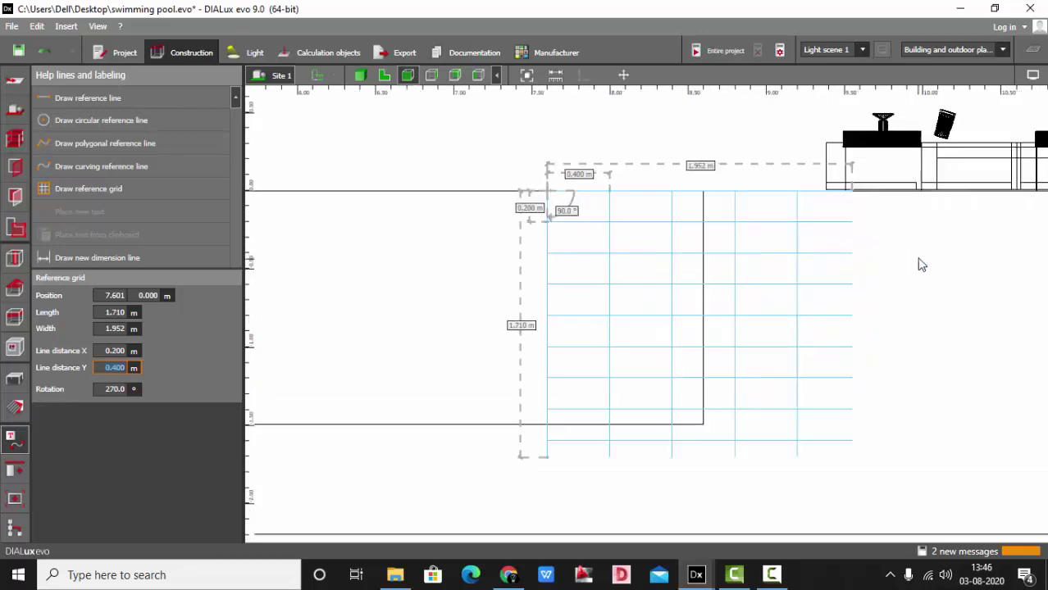
{"action": "left_click", "coordinate": [113, 351]}
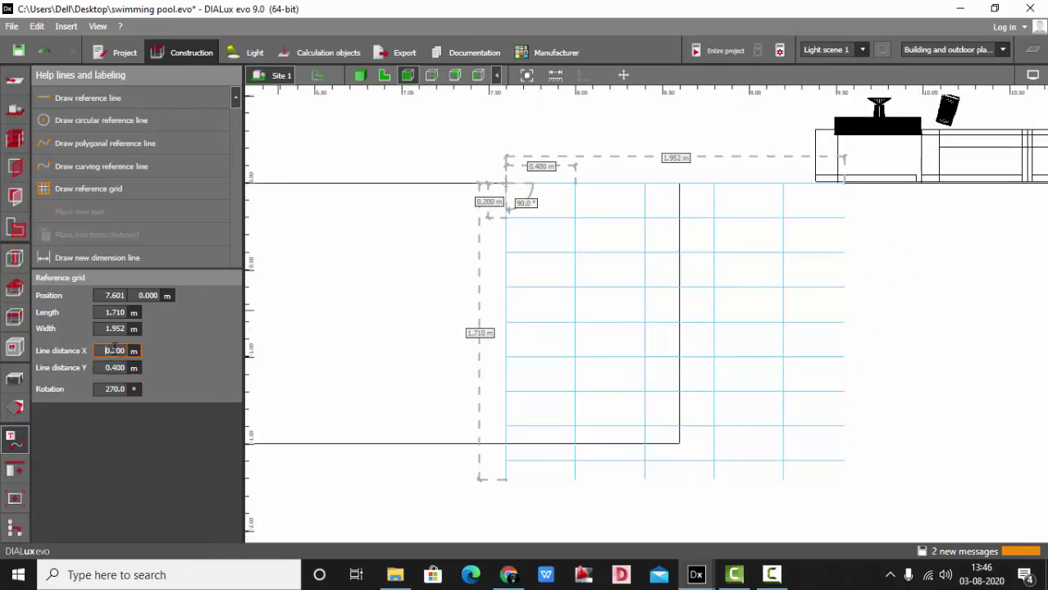
{"action": "type", "text": ".4"}
{"action": "key", "text": "Return"}
{"action": "scroll", "coordinate": [687, 277], "scroll_direction": "down", "scroll_amount": 2}
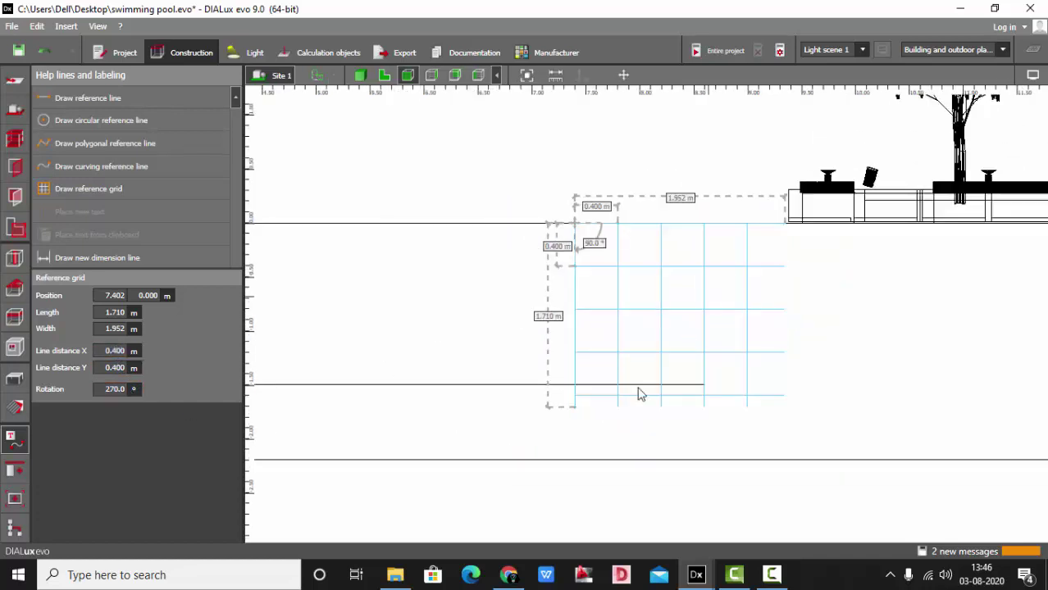
{"action": "scroll", "coordinate": [618, 326], "scroll_direction": "down", "scroll_amount": 1}
{"action": "scroll", "coordinate": [629, 470], "scroll_direction": "up", "scroll_amount": 1}
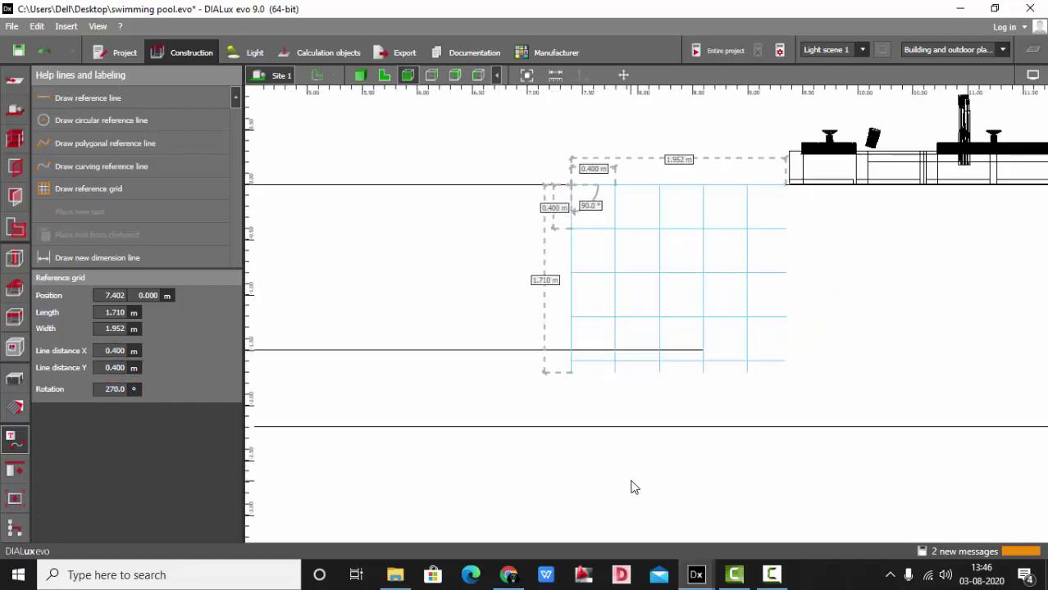
{"action": "left_click", "coordinate": [632, 487]}
{"action": "scroll", "coordinate": [678, 310], "scroll_direction": "up", "scroll_amount": 1}
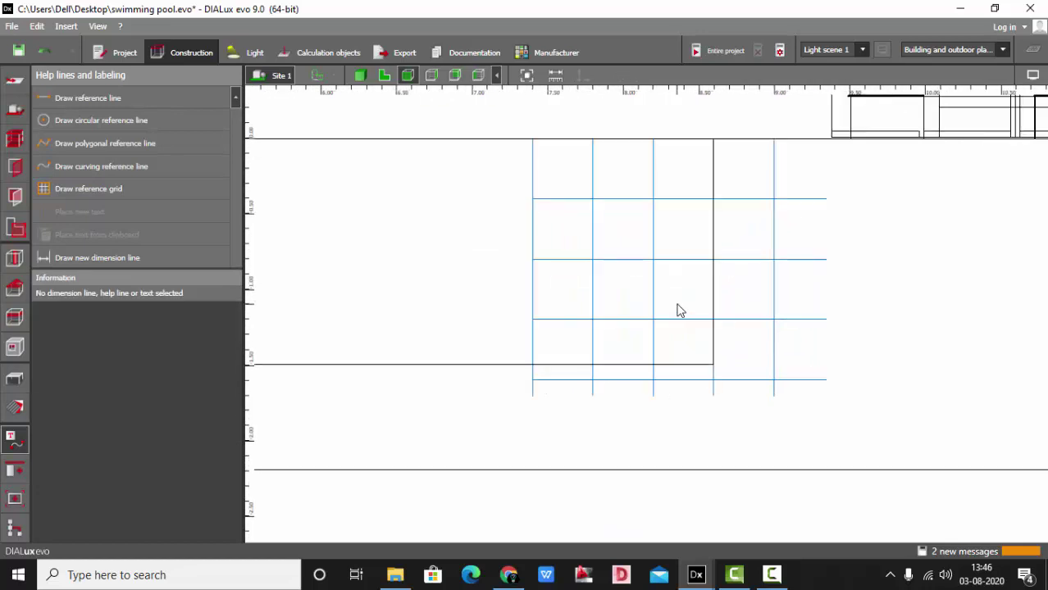
- Start an extrusion body at the pool's upper corner and trace four descending stairs along the grid, with 0.4 m risers and treads about 0.4 m deep
{"action": "left_click", "coordinate": [15, 379]}
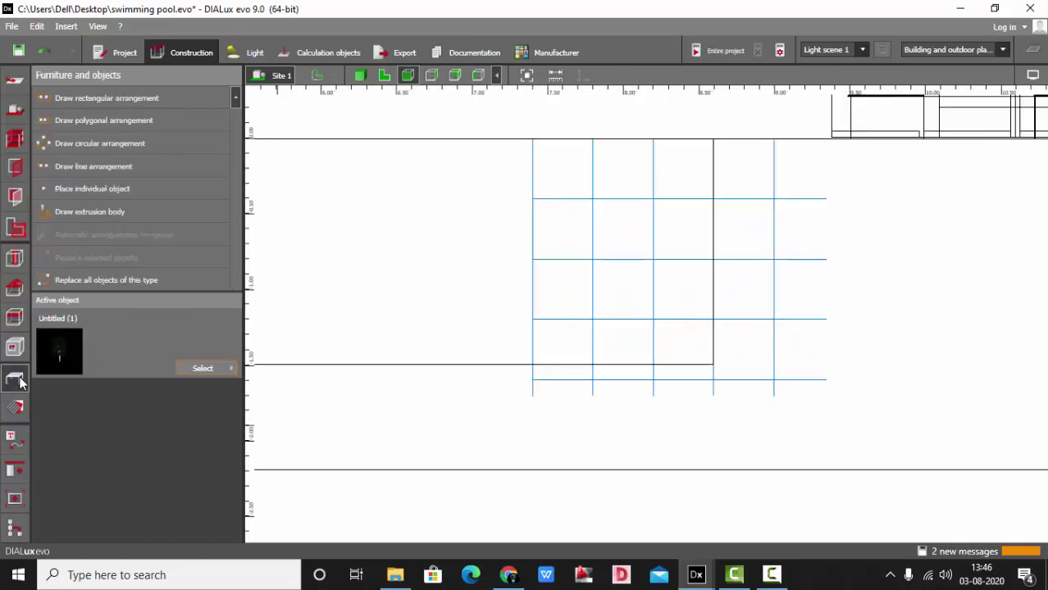
{"action": "left_click", "coordinate": [96, 211]}
{"action": "scroll", "coordinate": [722, 164], "scroll_direction": "up", "scroll_amount": 2}
{"action": "scroll", "coordinate": [714, 144], "scroll_direction": "up", "scroll_amount": 1}
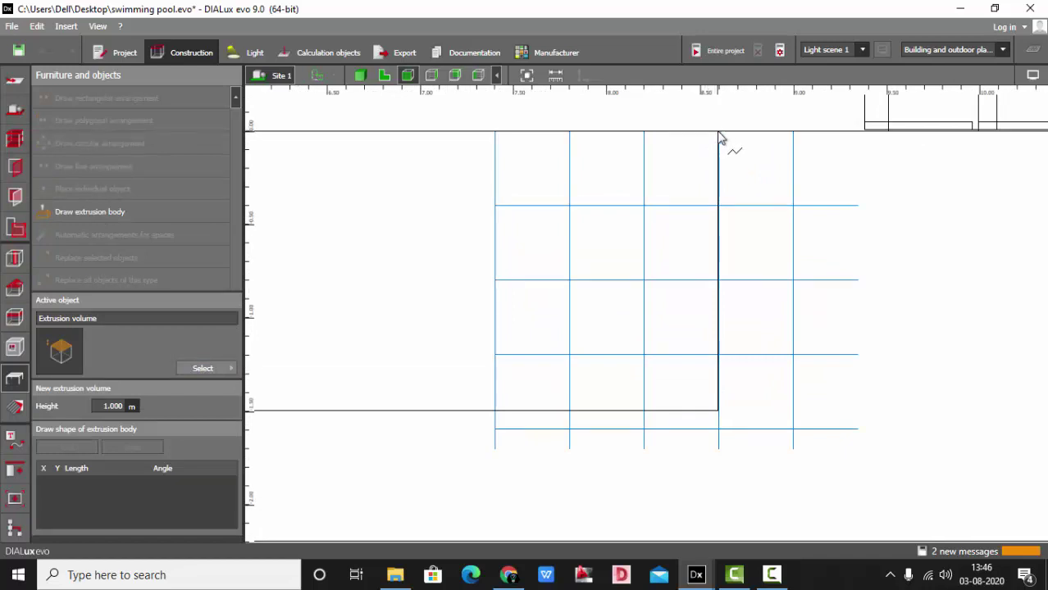
{"action": "left_click", "coordinate": [719, 137]}
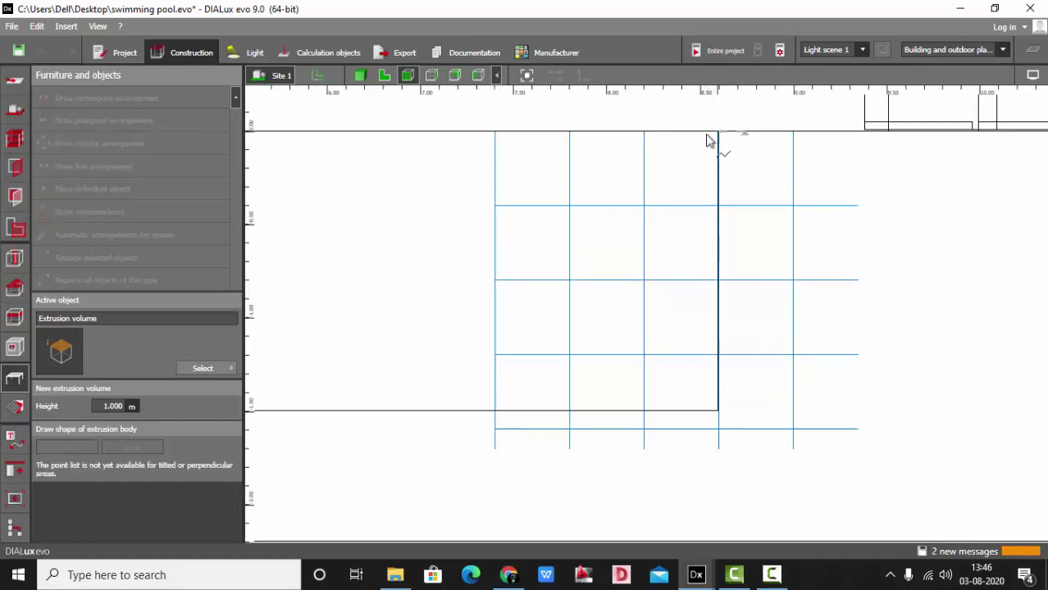
{"action": "left_click", "coordinate": [644, 136]}
{"action": "left_click", "coordinate": [645, 204]}
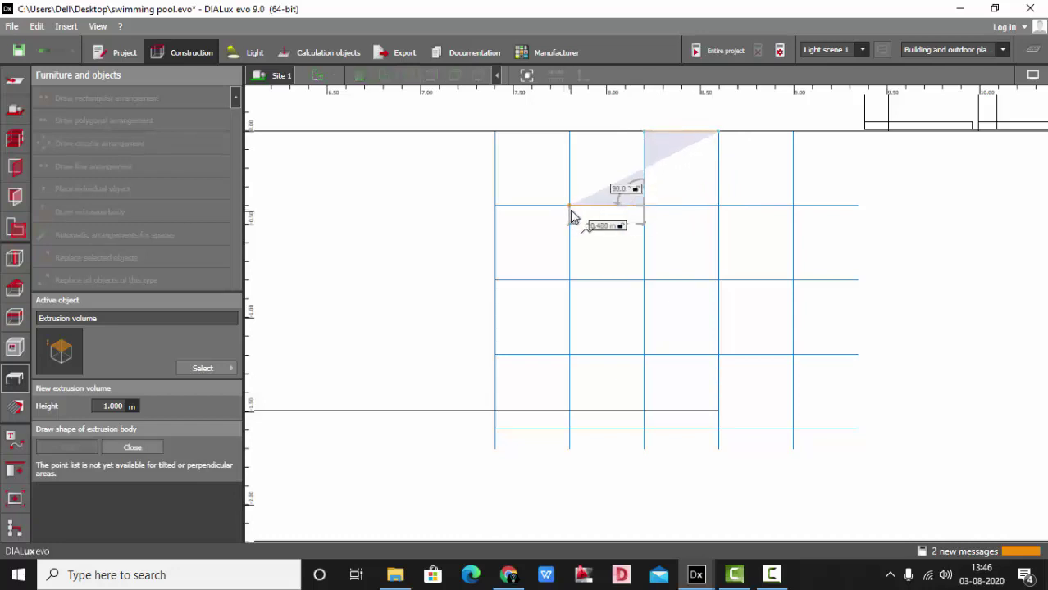
{"action": "left_click", "coordinate": [570, 205]}
{"action": "left_click", "coordinate": [570, 281]}
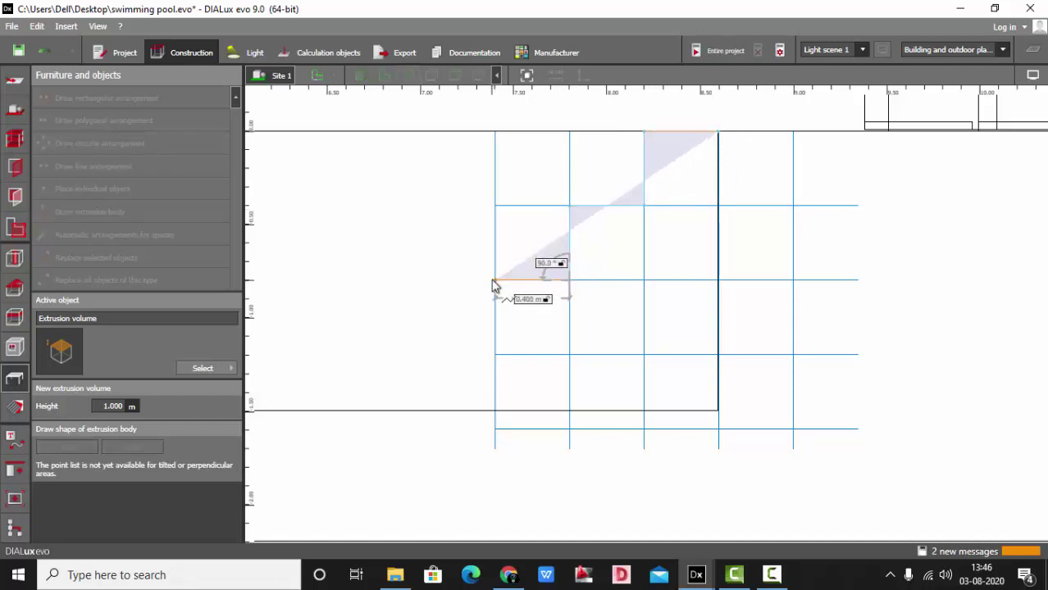
{"action": "left_click", "coordinate": [494, 281]}
{"action": "left_click", "coordinate": [492, 358]}
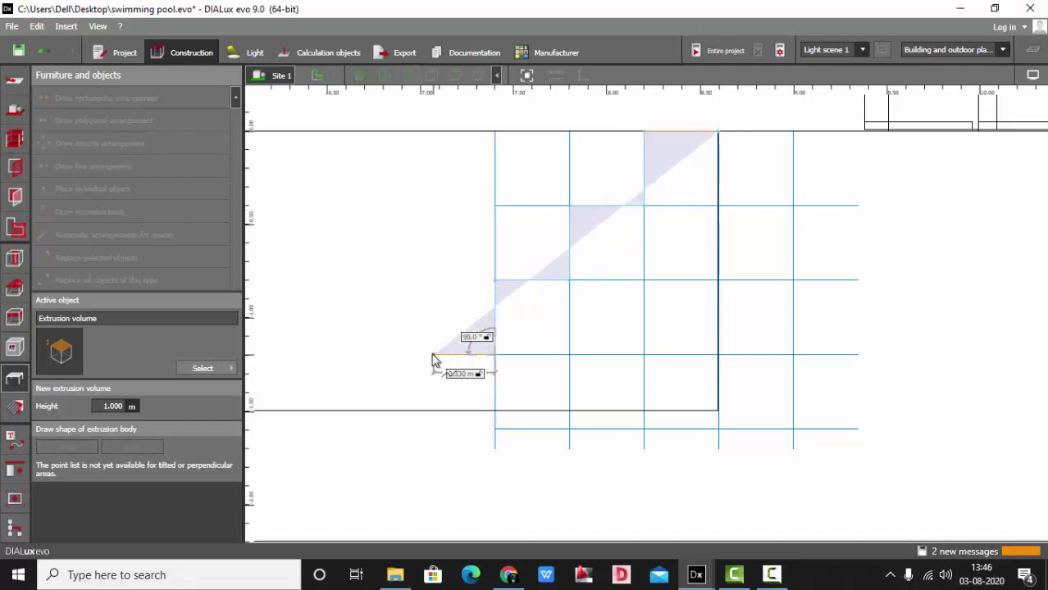
{"action": "left_click", "coordinate": [433, 358]}
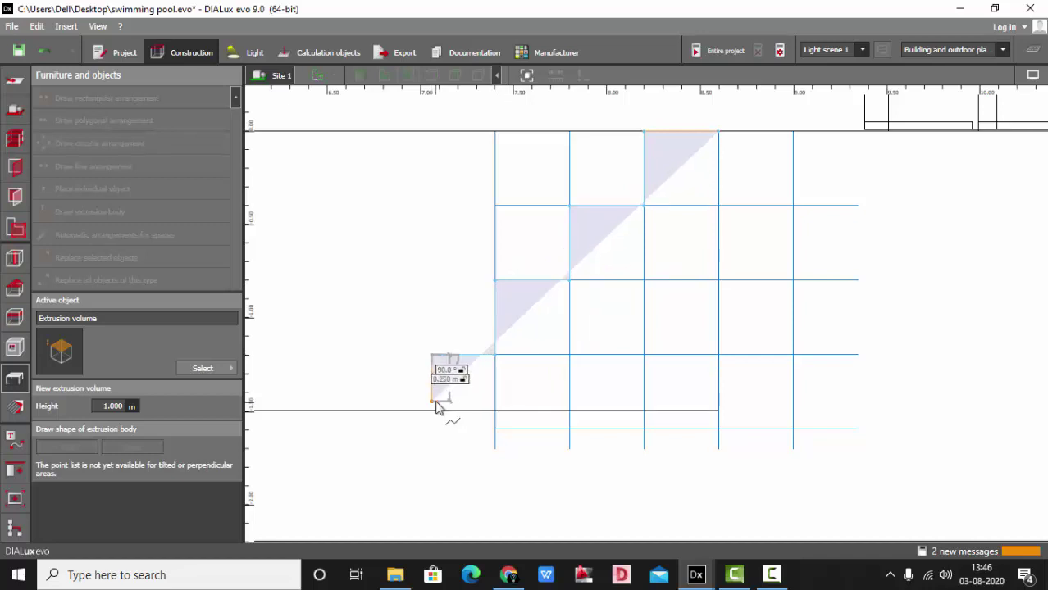
- Bring the stair outline down to the pool floor, run it to the pool's lower corner and close the shape
{"action": "left_click", "coordinate": [435, 412]}
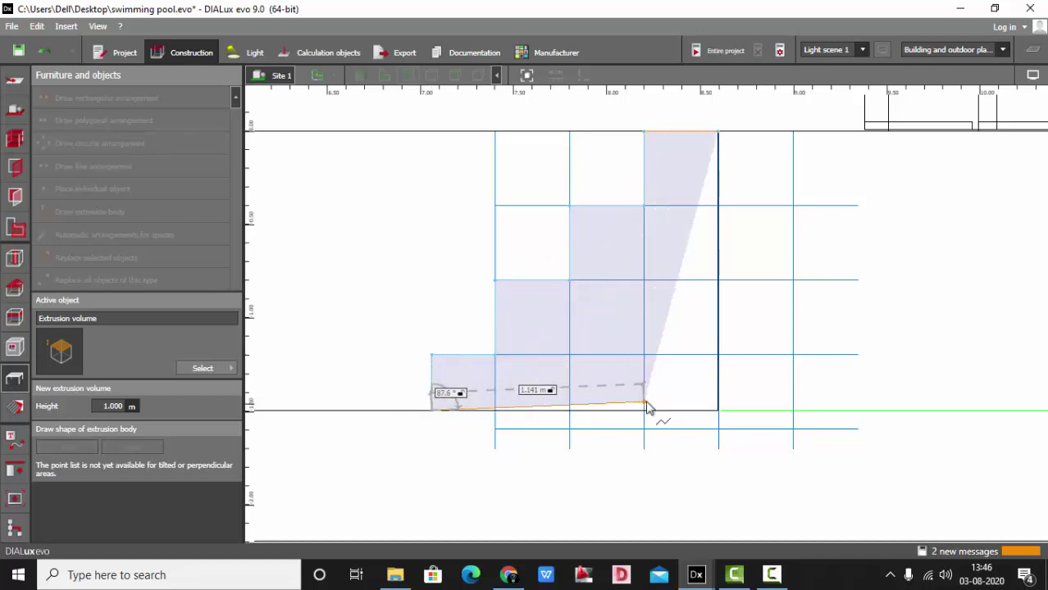
{"action": "left_click", "coordinate": [719, 411]}
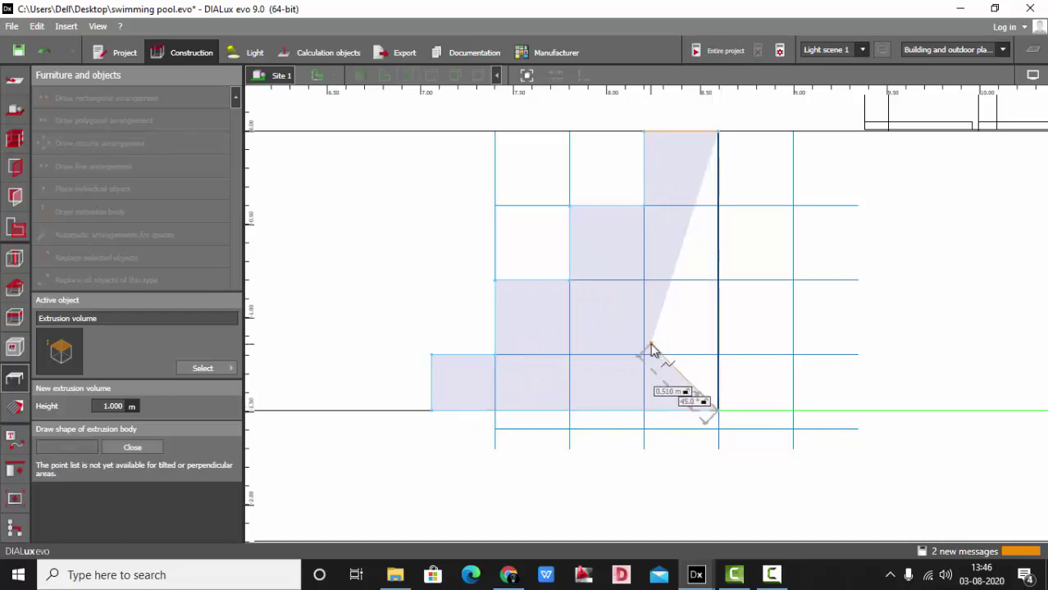
{"action": "right_click", "coordinate": [650, 345]}
{"action": "left_click", "coordinate": [687, 356]}
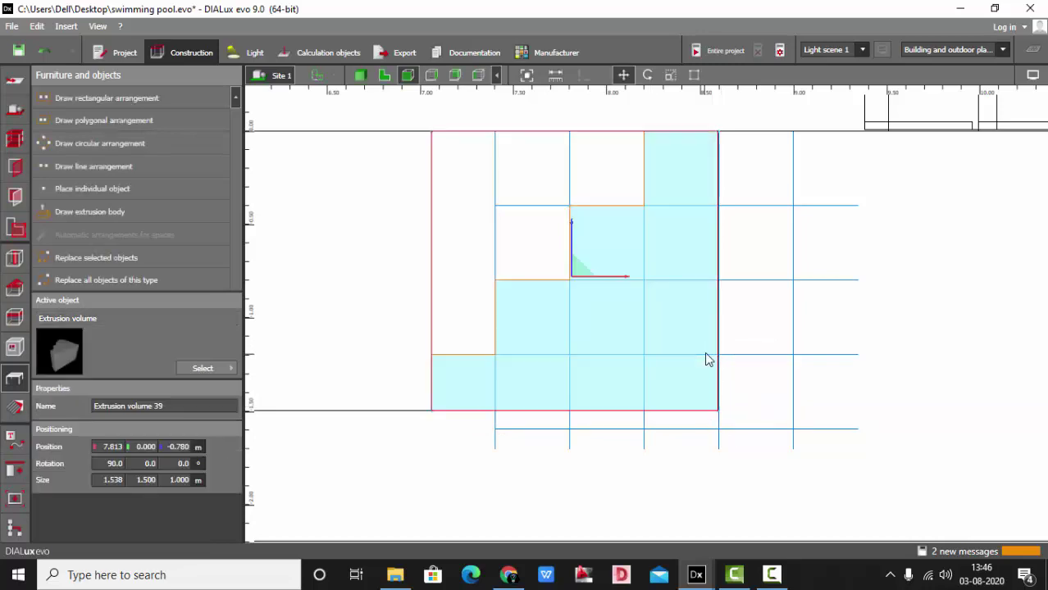
- Move the stair volume in plan view into the pool's corner nearest the open side, at Y 3.187 m
{"action": "scroll", "coordinate": [707, 360], "scroll_direction": "down", "scroll_amount": 1}
{"action": "left_click", "coordinate": [383, 75]}
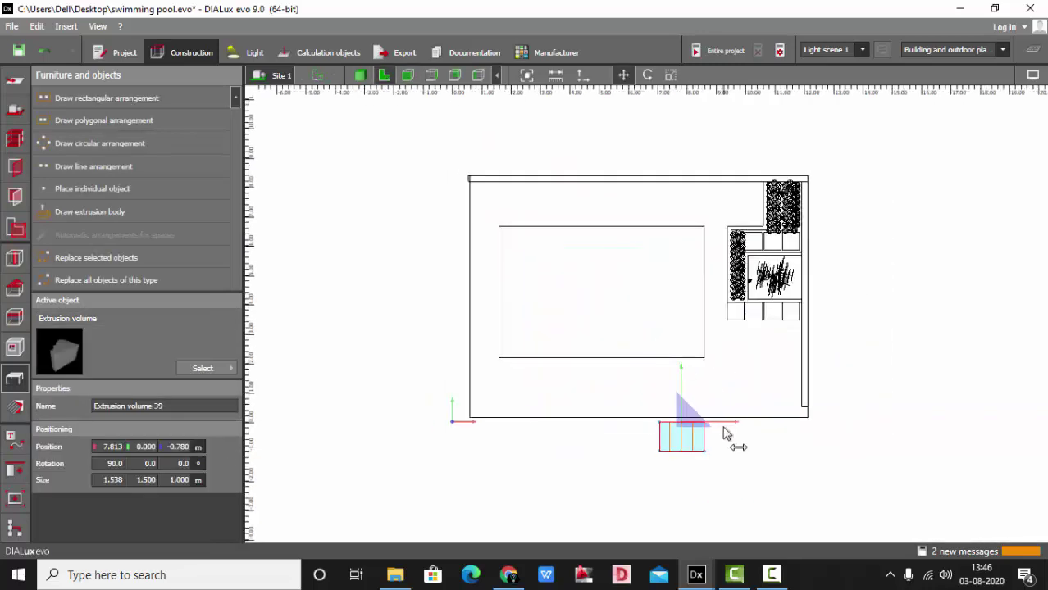
{"action": "scroll", "coordinate": [732, 437], "scroll_direction": "up", "scroll_amount": 2}
{"action": "left_click_drag", "start_coordinate": [661, 381], "coordinate": [662, 236]}
{"action": "scroll", "coordinate": [656, 360], "scroll_direction": "down", "scroll_amount": 1}
- Resize the stair volume to 4.5 m long across the pool's full width, 0.9 m deep and about 1.24 m high
{"action": "left_click", "coordinate": [671, 75]}
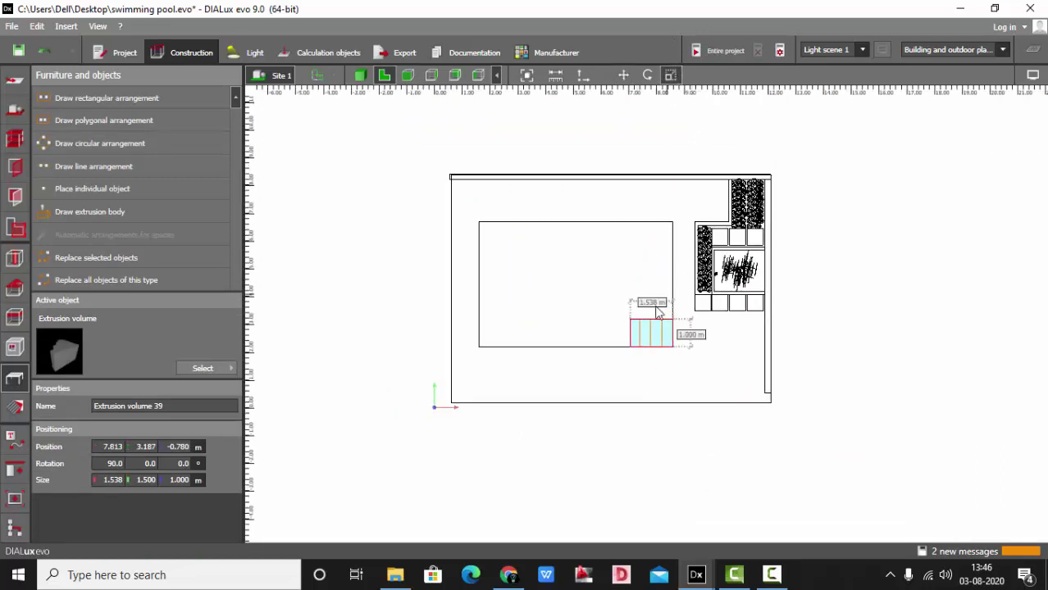
{"action": "left_click_drag", "start_coordinate": [655, 322], "coordinate": [654, 226]}
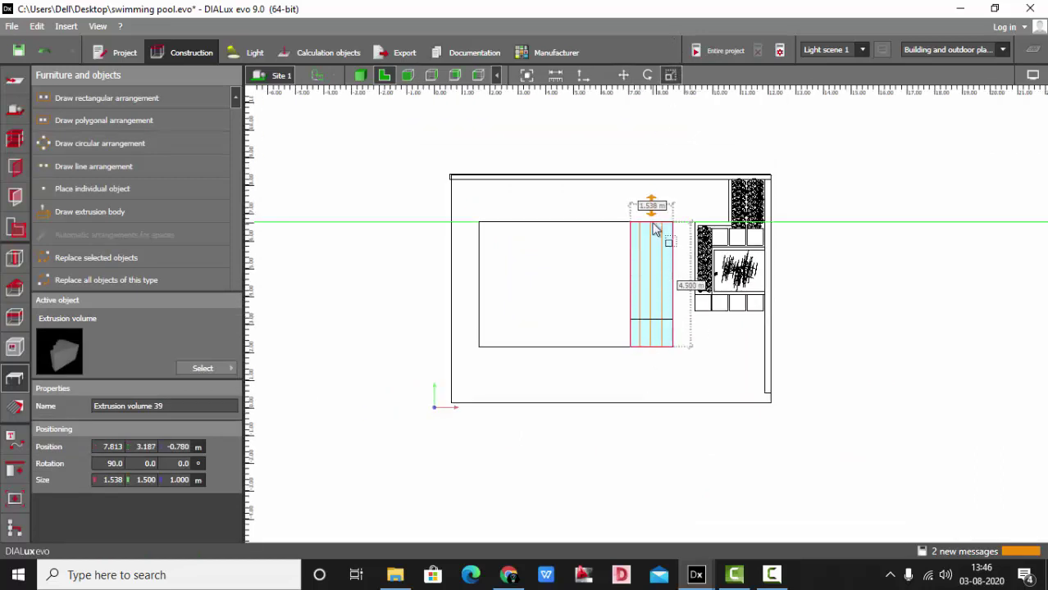
{"action": "scroll", "coordinate": [669, 285], "scroll_direction": "up", "scroll_amount": 2}
{"action": "scroll", "coordinate": [681, 271], "scroll_direction": "up", "scroll_amount": 2}
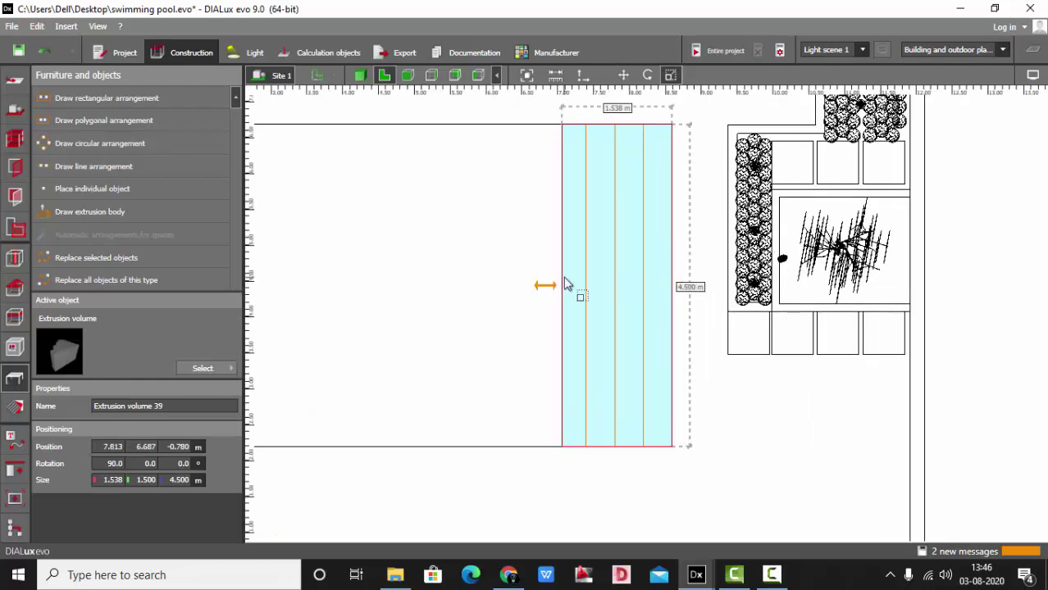
{"action": "left_click_drag", "start_coordinate": [564, 283], "coordinate": [607, 284]}
{"action": "scroll", "coordinate": [554, 286], "scroll_direction": "up", "scroll_amount": 1}
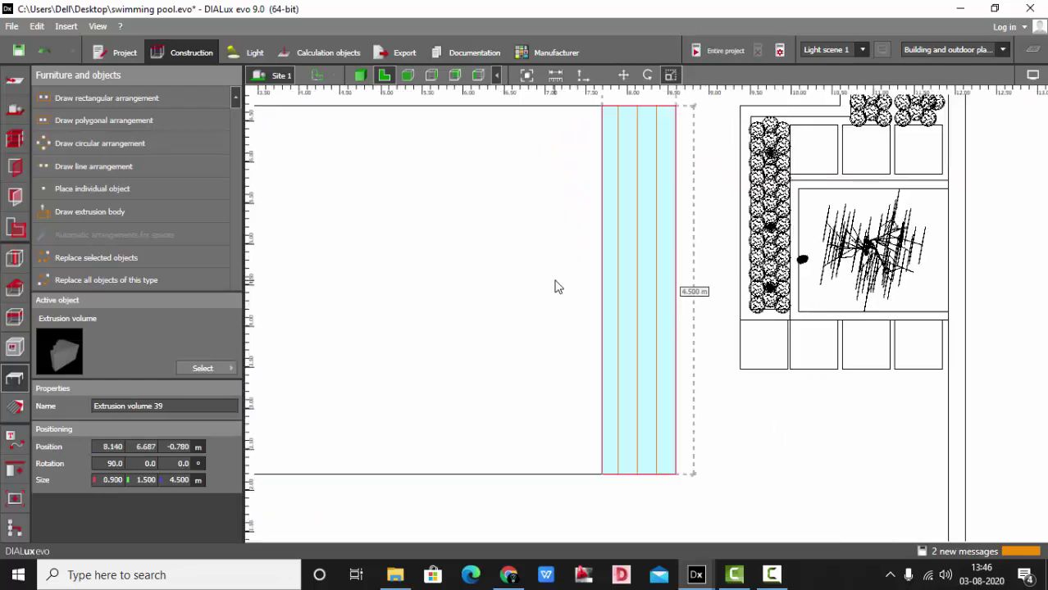
{"action": "left_click", "coordinate": [406, 76]}
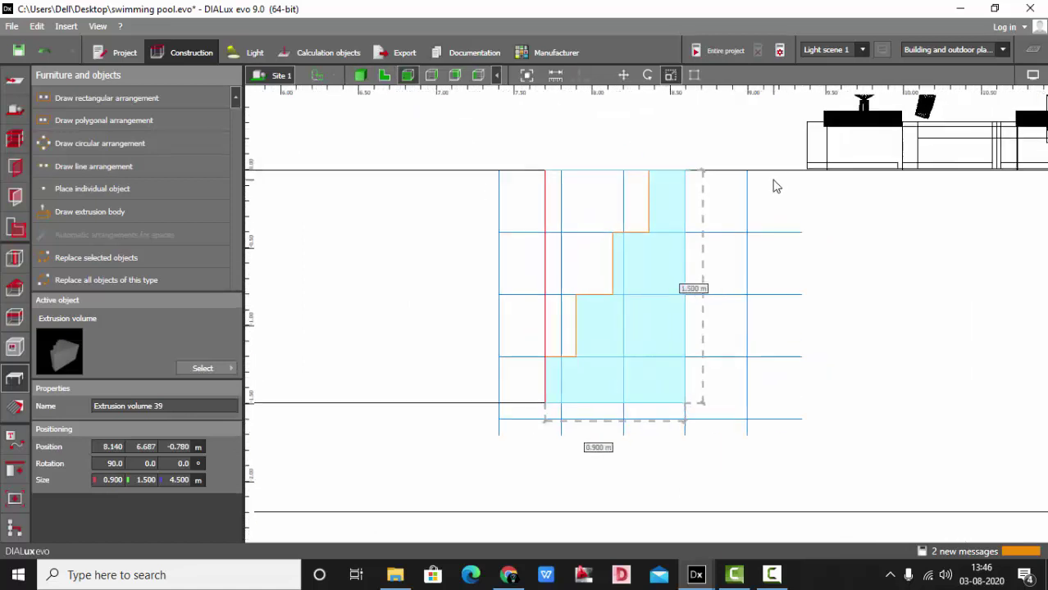
{"action": "left_click_drag", "start_coordinate": [574, 172], "coordinate": [582, 215]}
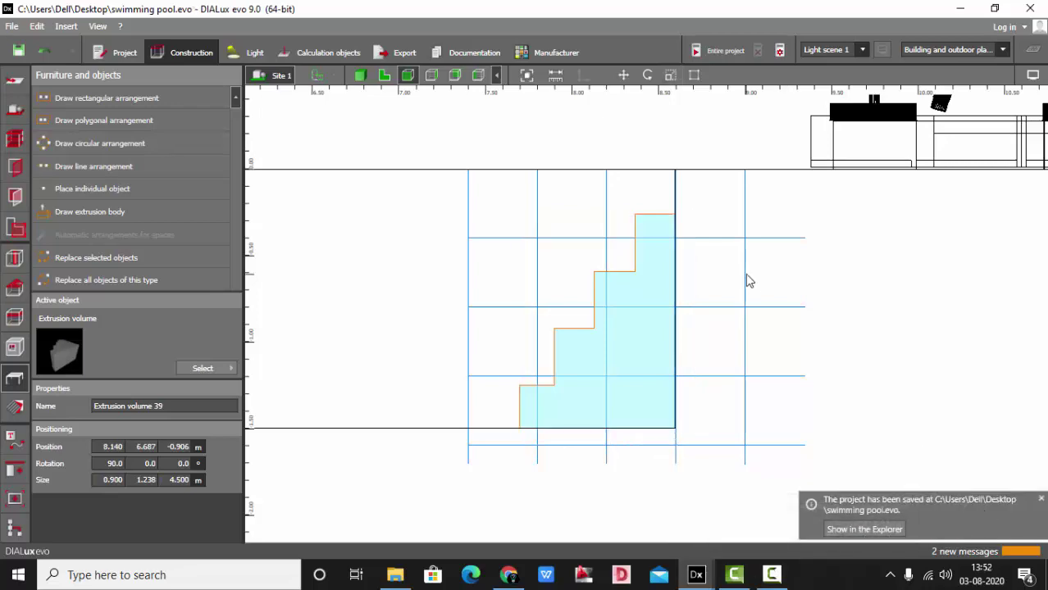
- Examine the stair volume's shape and fit inside the pool in the 3D view
{"action": "left_click", "coordinate": [362, 76]}
{"action": "scroll", "coordinate": [665, 341], "scroll_direction": "down", "scroll_amount": 2}
{"action": "scroll", "coordinate": [609, 298], "scroll_direction": "up", "scroll_amount": 2}
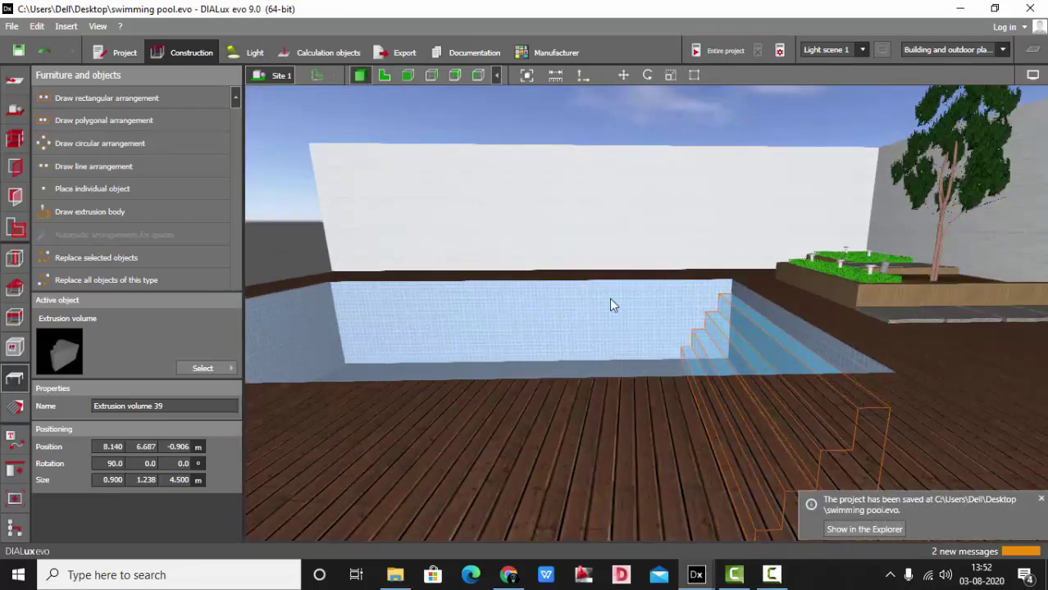
{"action": "right_click_drag", "start_coordinate": [609, 298], "coordinate": [742, 421]}
{"action": "scroll", "coordinate": [653, 318], "scroll_direction": "up", "scroll_amount": 3}
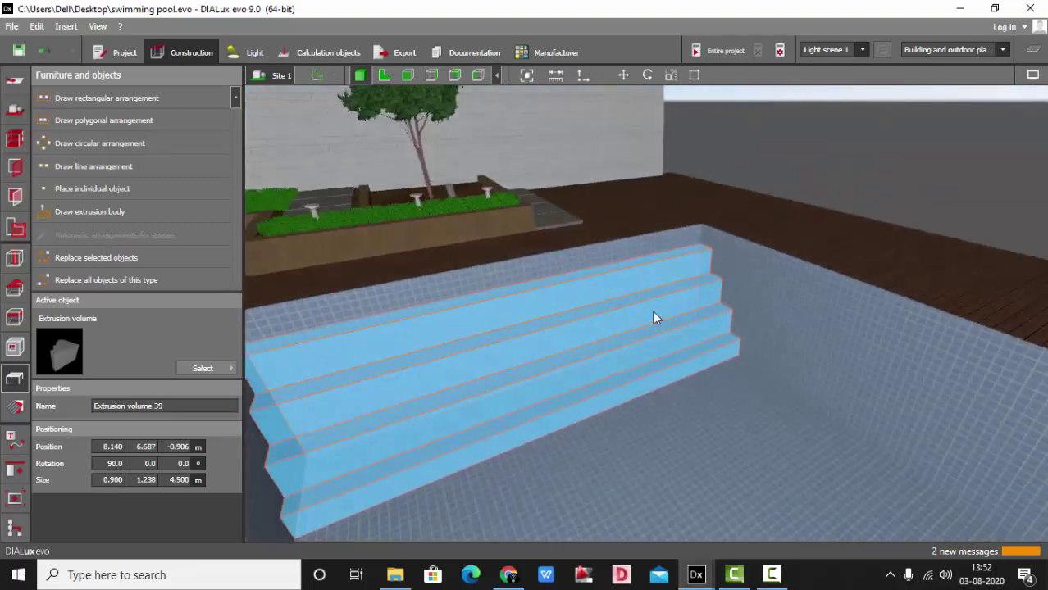
{"action": "left_click", "coordinate": [964, 152]}
{"action": "right_click_drag", "start_coordinate": [964, 153], "coordinate": [656, 291]}
{"action": "left_click", "coordinate": [656, 287]}
- Stretch the stair volume's front edge in plan view slightly further into the pool to deepen the treads
{"action": "left_click", "coordinate": [385, 75]}
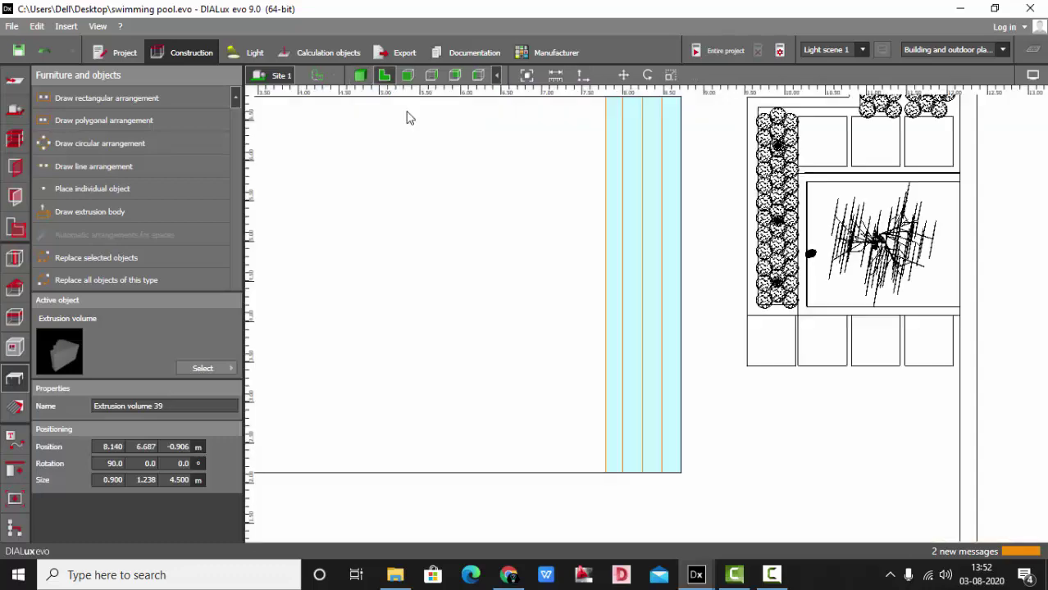
{"action": "left_click", "coordinate": [671, 75]}
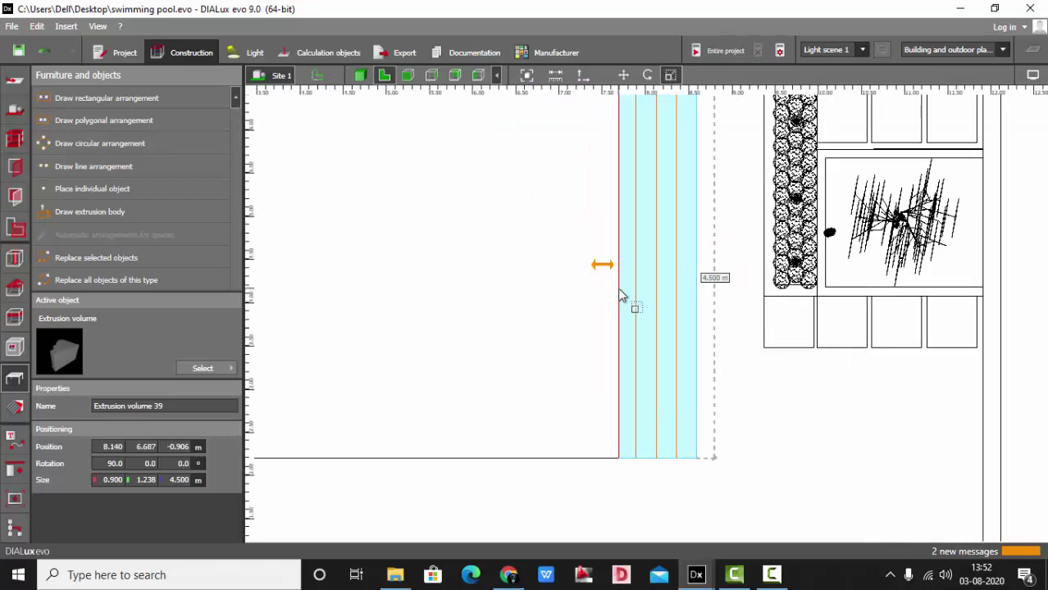
{"action": "left_click", "coordinate": [417, 169]}
- Apply the pool's blue tiles material to the stair volume in the 3D view
{"action": "left_click", "coordinate": [359, 75]}
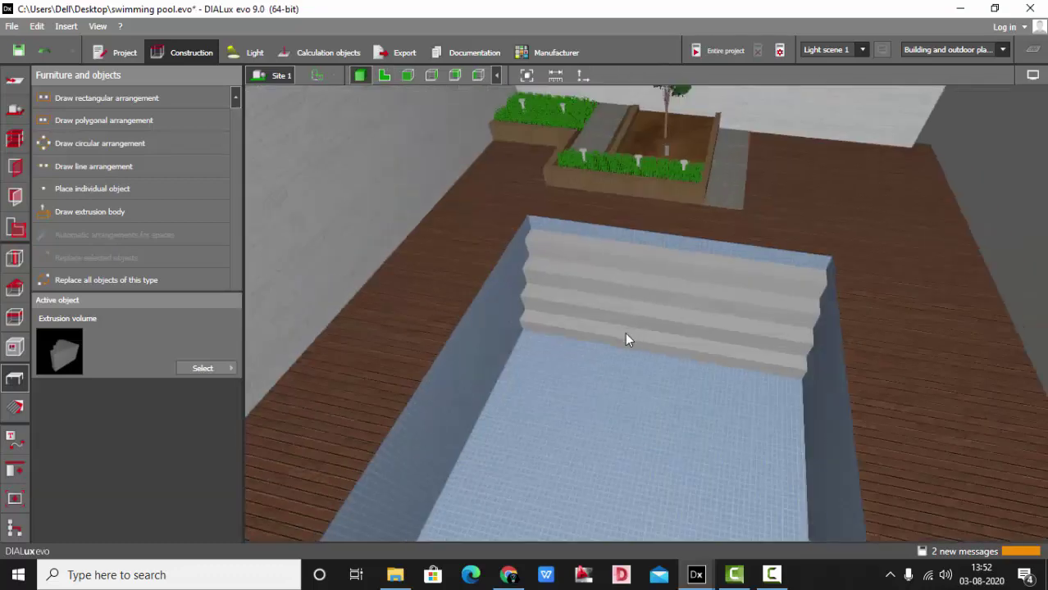
{"action": "right_click_drag", "start_coordinate": [625, 332], "coordinate": [627, 409]}
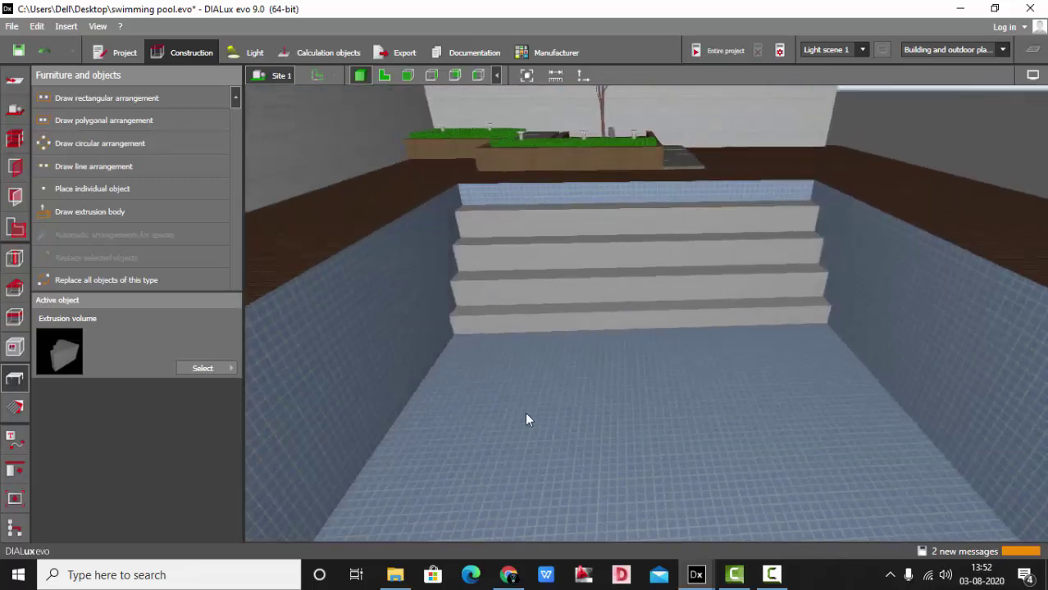
{"action": "left_click", "coordinate": [14, 408]}
{"action": "left_click", "coordinate": [74, 102]}
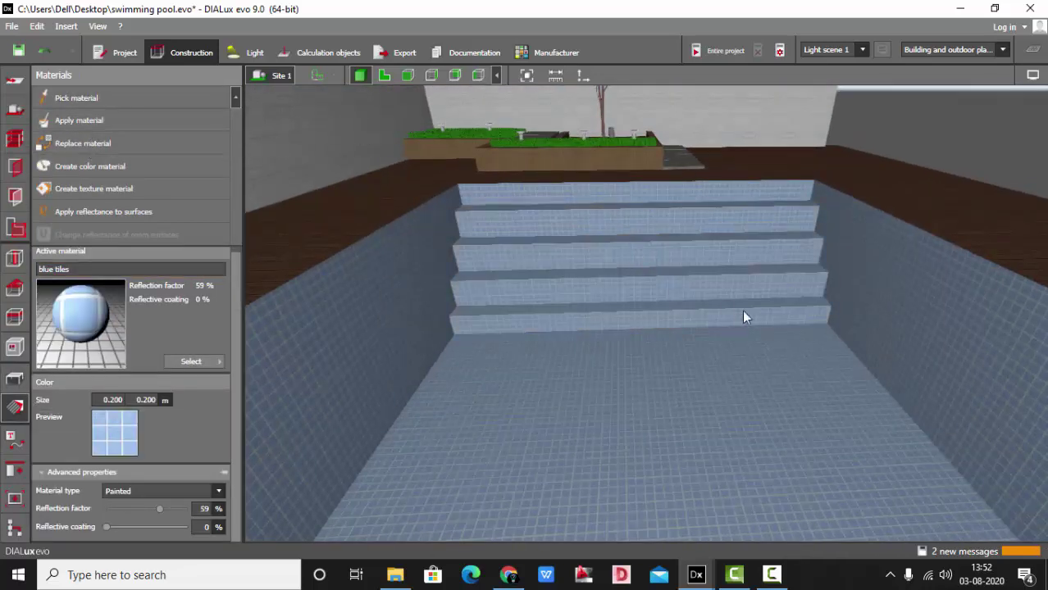
{"action": "left_click_drag", "start_coordinate": [742, 312], "coordinate": [141, 332]}
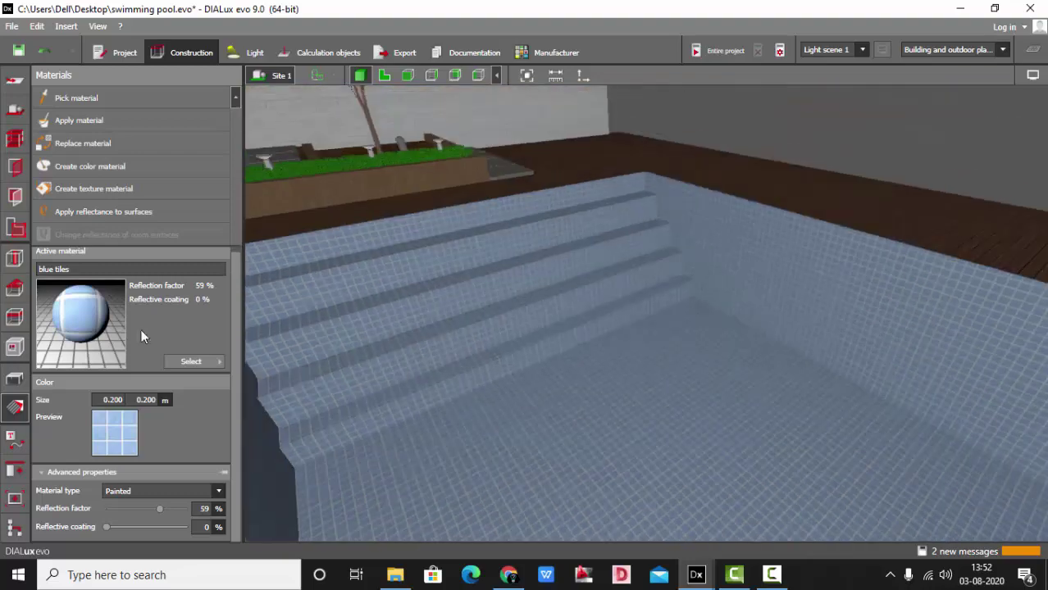
- Return to the furniture and objects tools and look over the tiled pool and stairs from above
{"action": "left_click", "coordinate": [12, 386]}
{"action": "left_click_drag", "start_coordinate": [580, 304], "coordinate": [473, 247]}
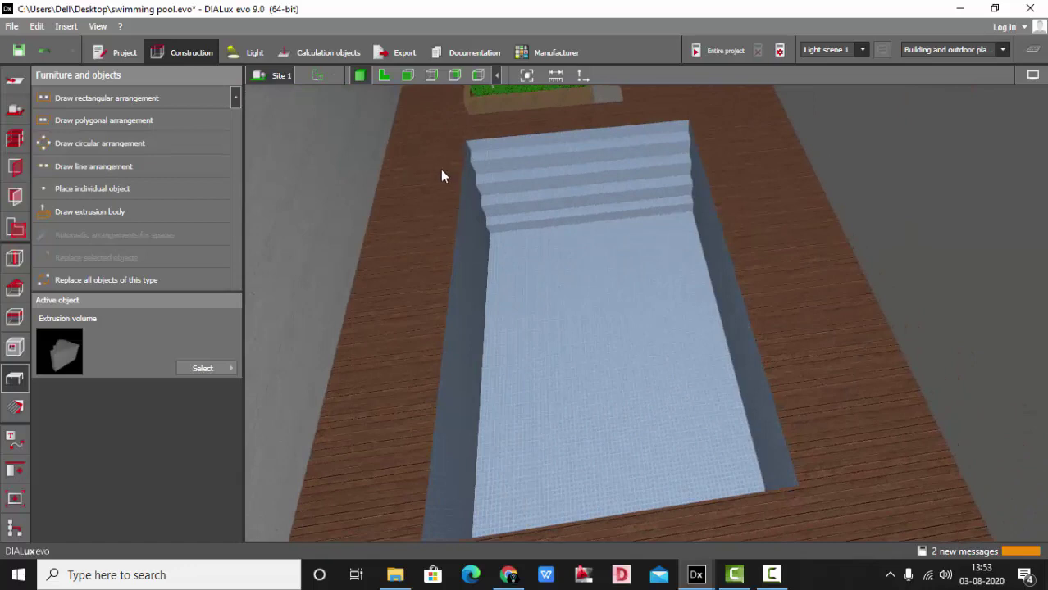
{"action": "scroll", "coordinate": [406, 305], "scroll_direction": "down", "scroll_amount": 3}
{"action": "scroll", "coordinate": [402, 330], "scroll_direction": "up", "scroll_amount": 1}
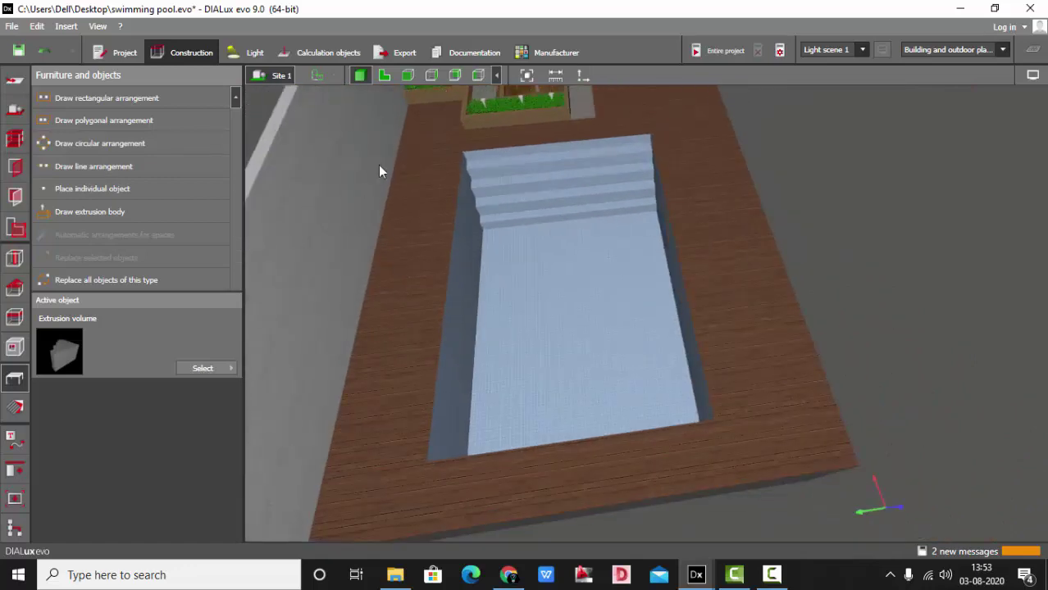
- Draw a reference grid of about 7.9 m by 5.25 m over the pool in plan view, starting at its corner opposite the stairs
{"action": "left_click", "coordinate": [384, 75]}
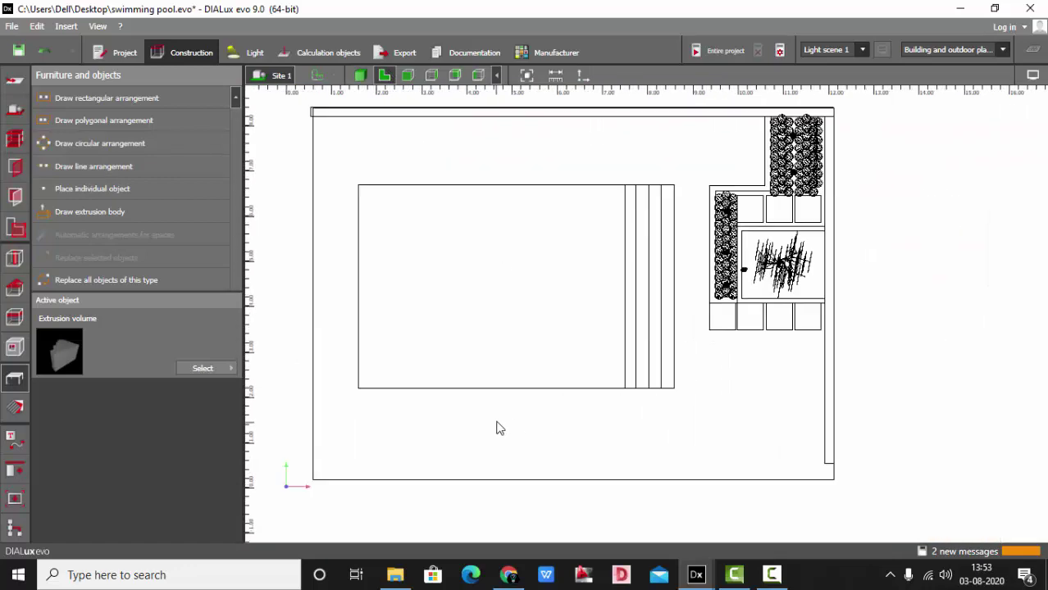
{"action": "left_click", "coordinate": [18, 443]}
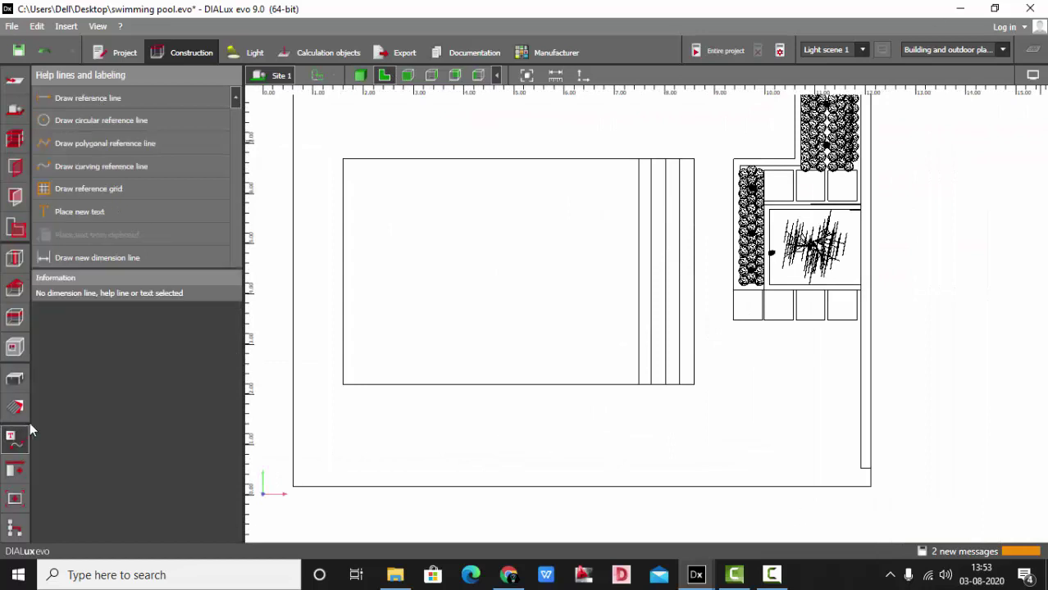
{"action": "left_click", "coordinate": [82, 189]}
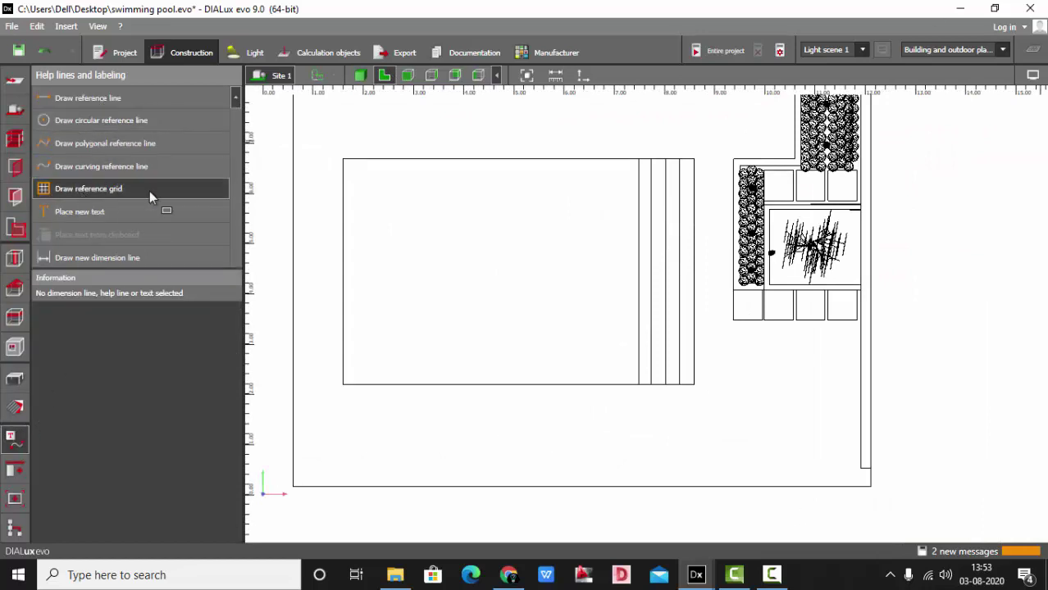
{"action": "left_click", "coordinate": [344, 161]}
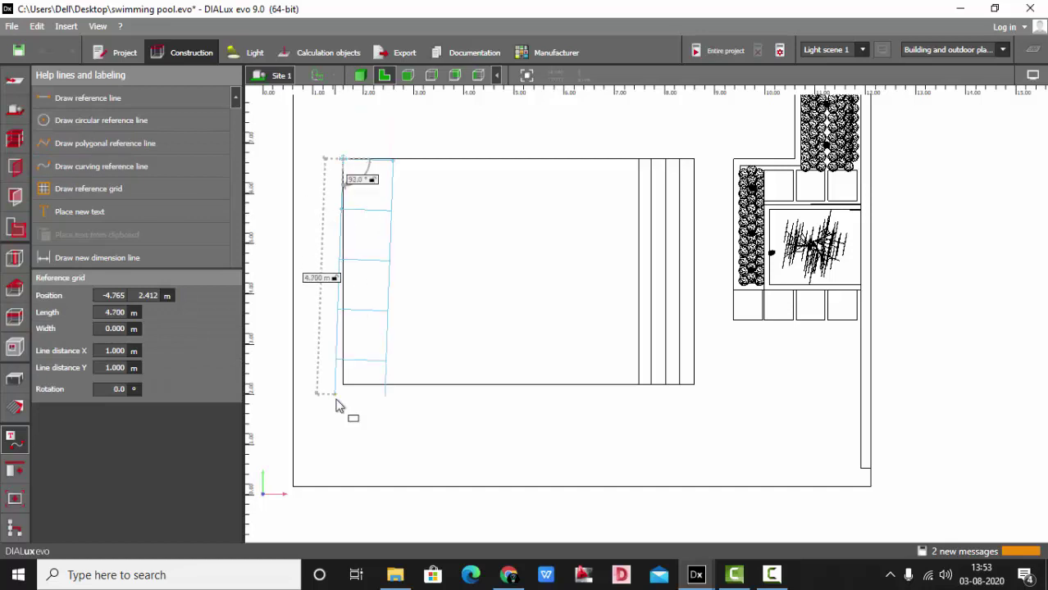
{"action": "left_click", "coordinate": [342, 420]}
{"action": "left_click", "coordinate": [739, 418]}
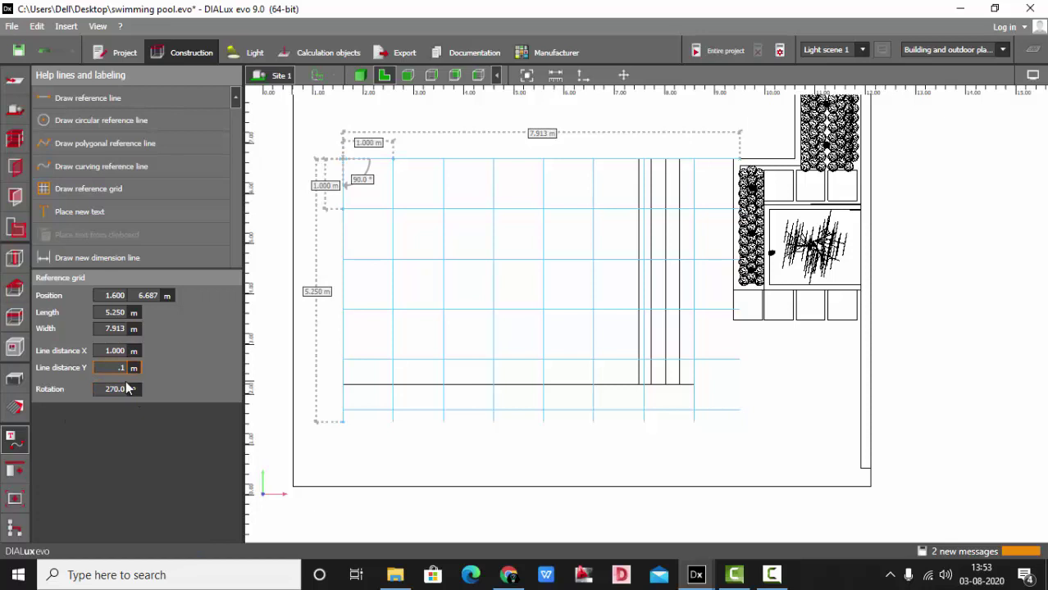
- Set the reference grid's line distances in X and Y to 0.2 m
{"action": "key", "text": "Return"}
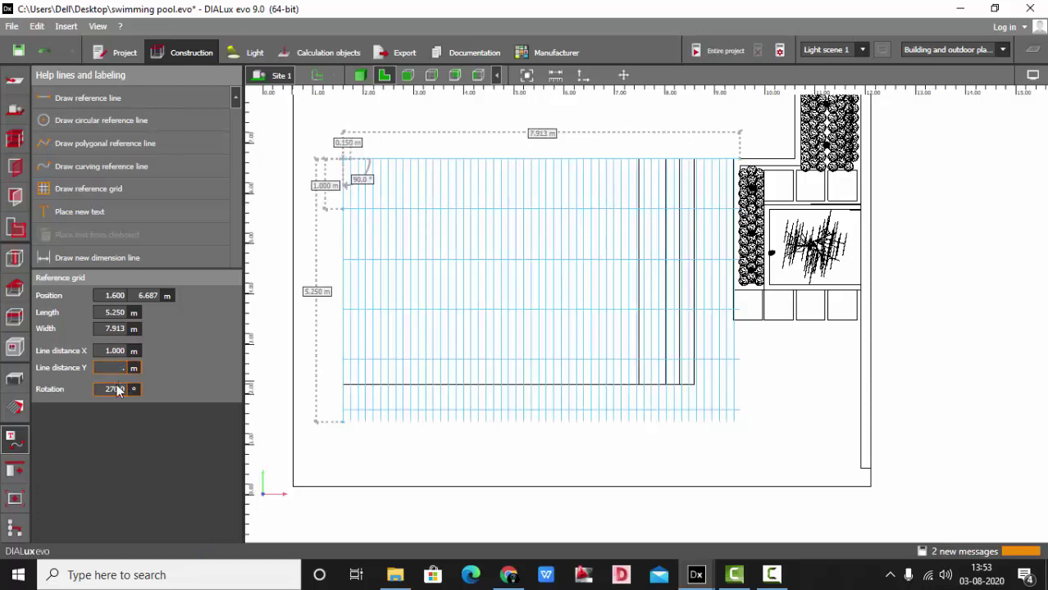
{"action": "type", "text": ".2"}
{"action": "key", "text": "Return"}
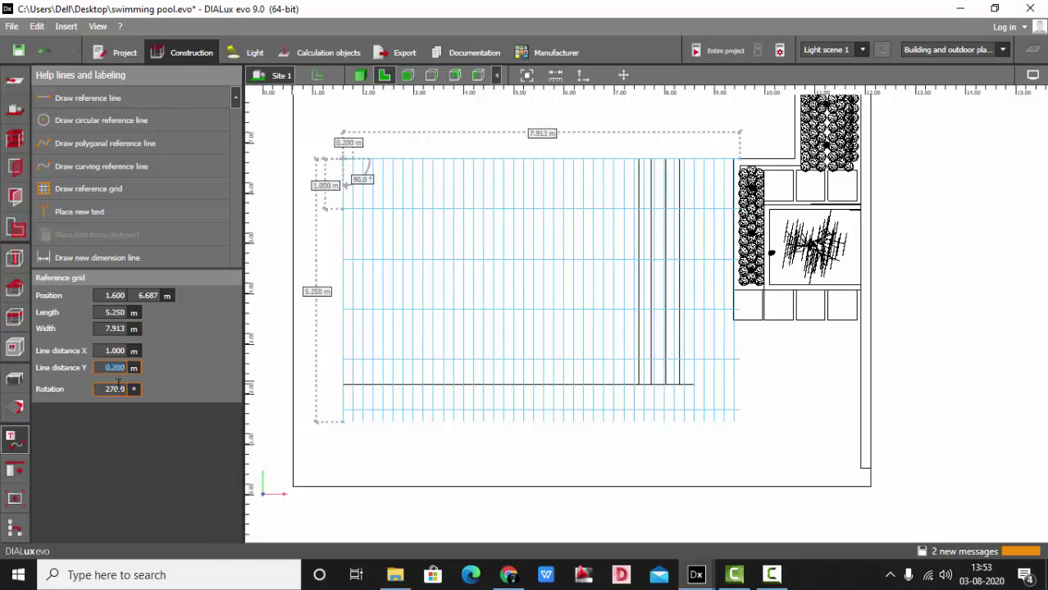
{"action": "left_click", "coordinate": [114, 351]}
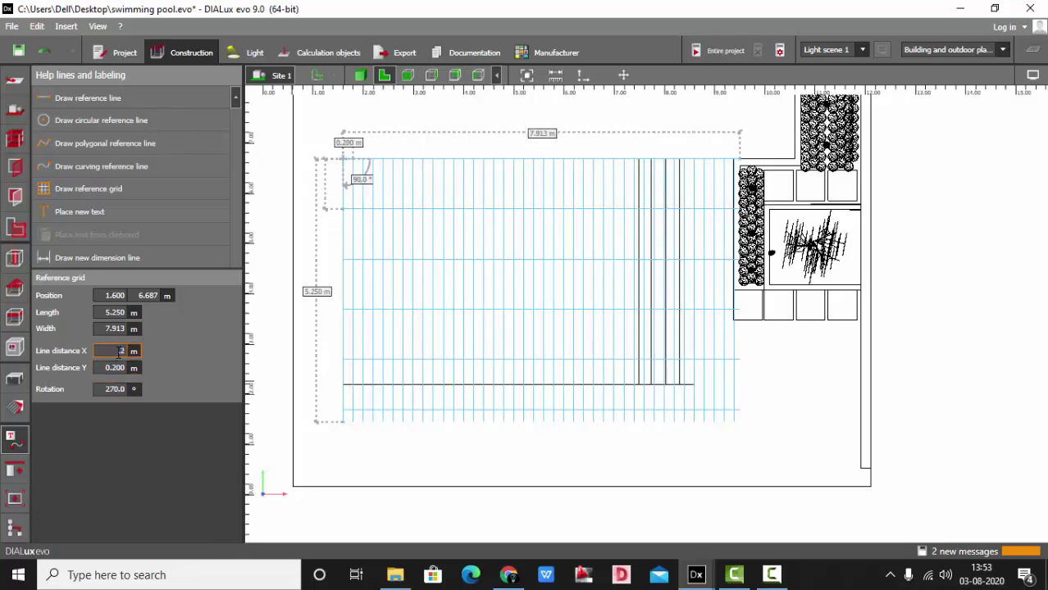
{"action": "type", "text": ".2"}
{"action": "key", "text": "Return"}
- Shift the reference grid diagonally outward by about one 0.2 m cell so it extends beyond the pool's corner
{"action": "scroll", "coordinate": [353, 148], "scroll_direction": "up", "scroll_amount": 5}
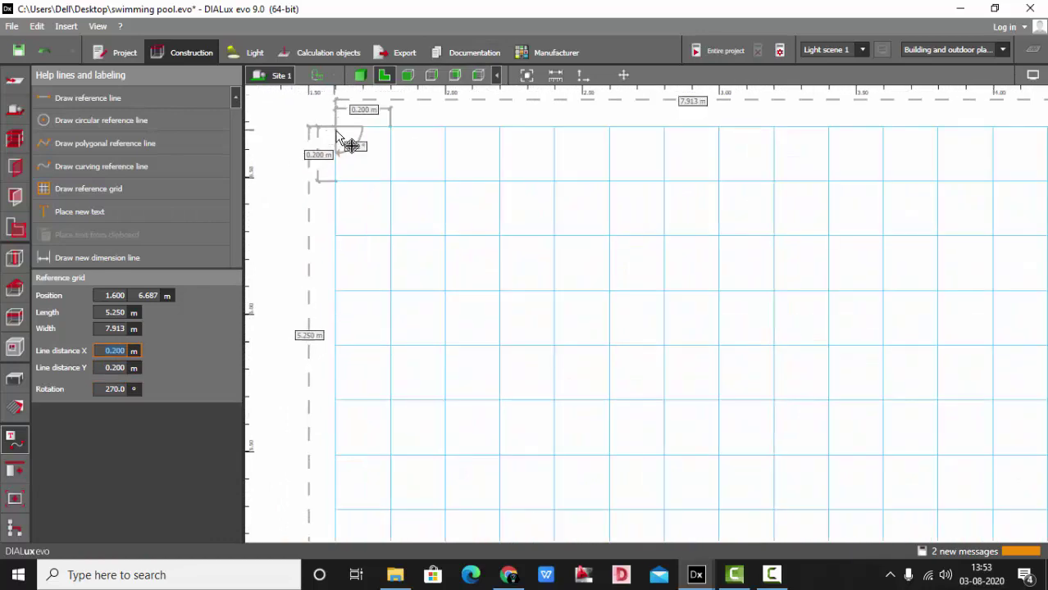
{"action": "left_click_drag", "start_coordinate": [351, 146], "coordinate": [297, 90]}
{"action": "scroll", "coordinate": [506, 227], "scroll_direction": "down", "scroll_amount": 5}
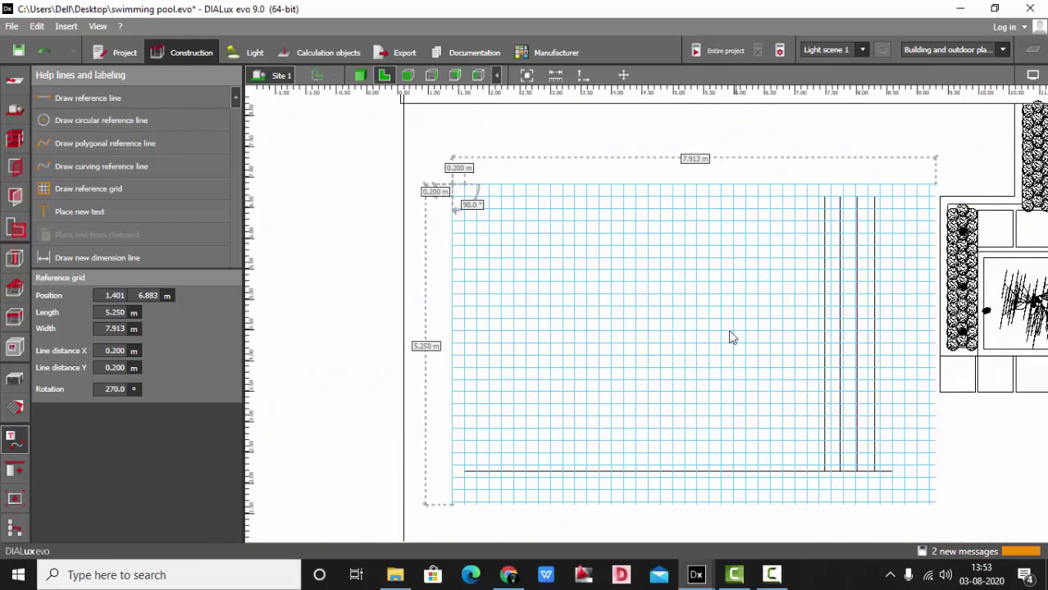
{"action": "left_click", "coordinate": [329, 288]}
- Start an extrusion body outline along the pool's short side opposite the stairs and its adjoining long side, reaching 0.2 m past the stair end
{"action": "left_click", "coordinate": [14, 378]}
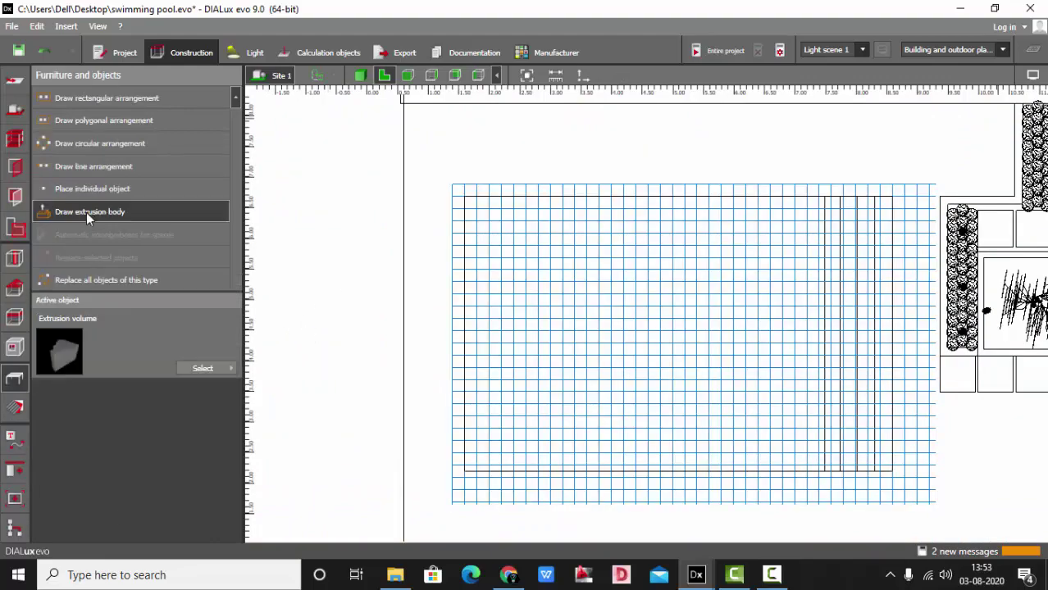
{"action": "left_click", "coordinate": [86, 212]}
{"action": "scroll", "coordinate": [430, 184], "scroll_direction": "down", "scroll_amount": 3}
{"action": "scroll", "coordinate": [480, 264], "scroll_direction": "up", "scroll_amount": 4}
{"action": "scroll", "coordinate": [423, 461], "scroll_direction": "up", "scroll_amount": 3}
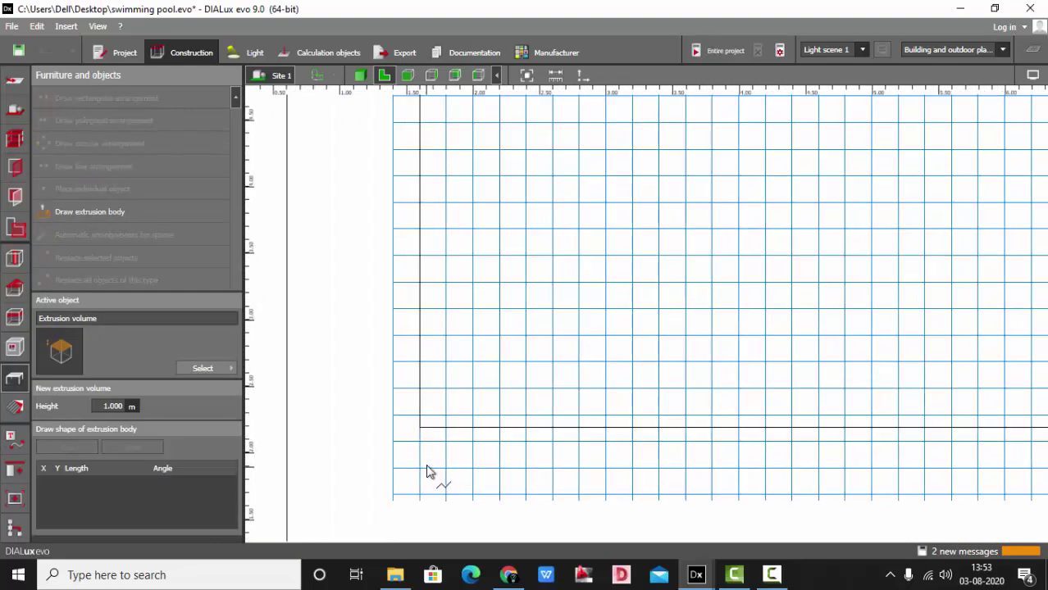
{"action": "scroll", "coordinate": [472, 314], "scroll_direction": "down", "scroll_amount": 4}
{"action": "scroll", "coordinate": [867, 402], "scroll_direction": "up", "scroll_amount": 6}
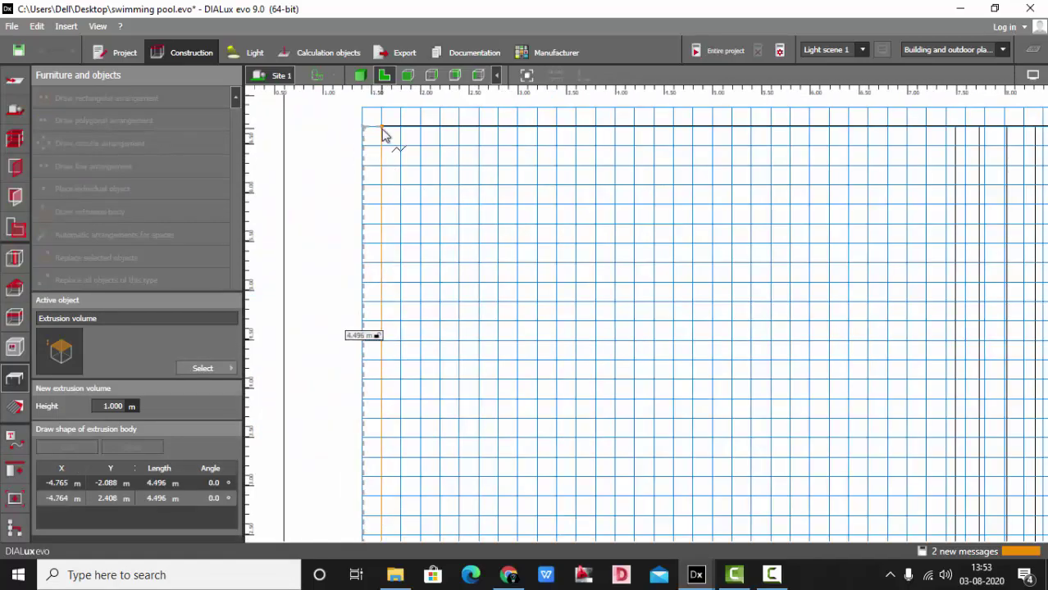
{"action": "left_click", "coordinate": [383, 131]}
{"action": "scroll", "coordinate": [373, 147], "scroll_direction": "down", "scroll_amount": 2}
{"action": "scroll", "coordinate": [678, 159], "scroll_direction": "up", "scroll_amount": 3}
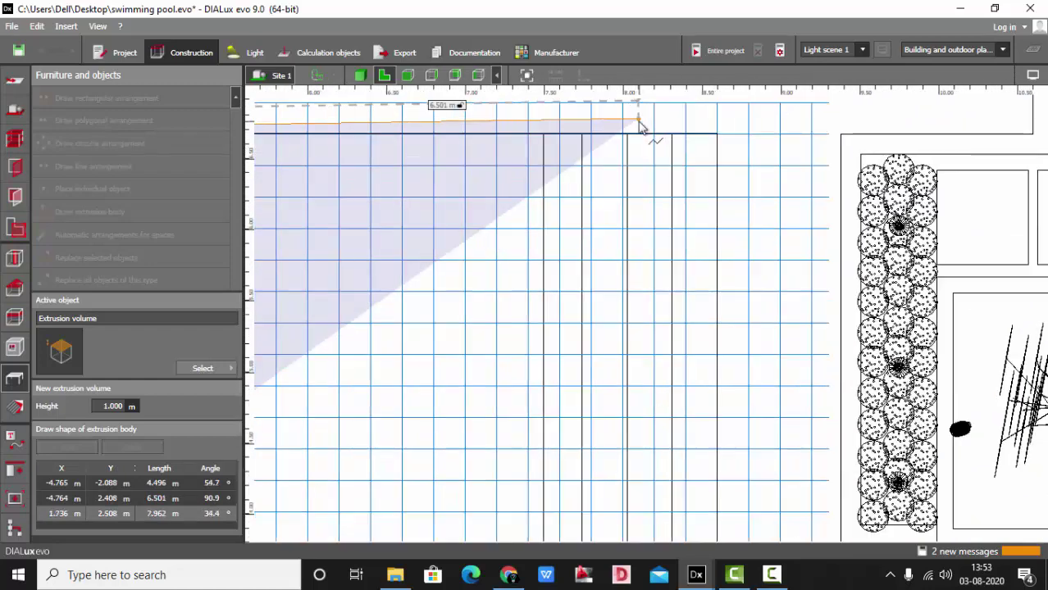
{"action": "scroll", "coordinate": [640, 127], "scroll_direction": "up", "scroll_amount": 2}
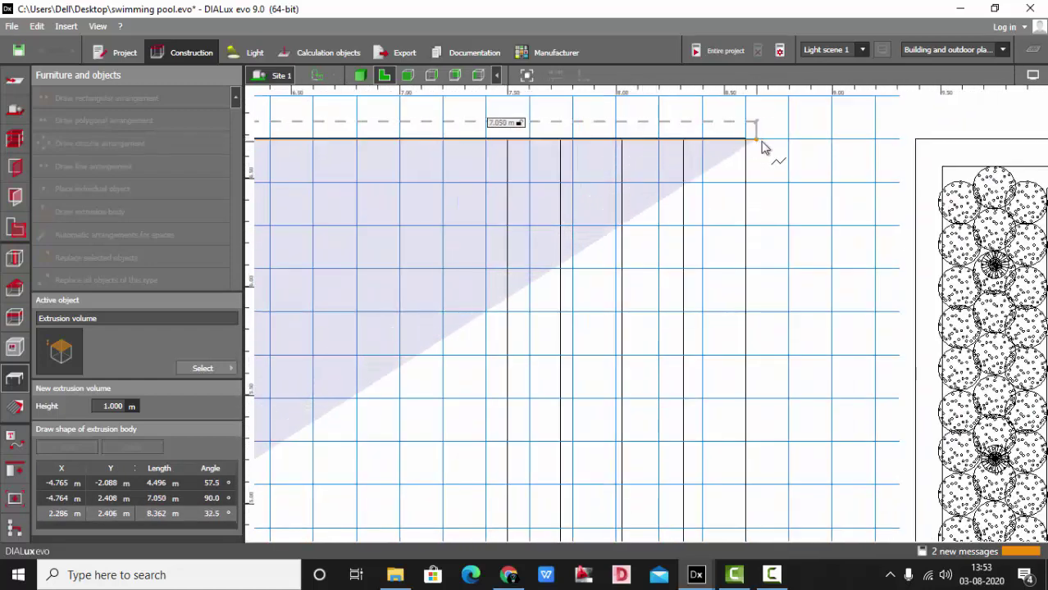
{"action": "left_click", "coordinate": [787, 125]}
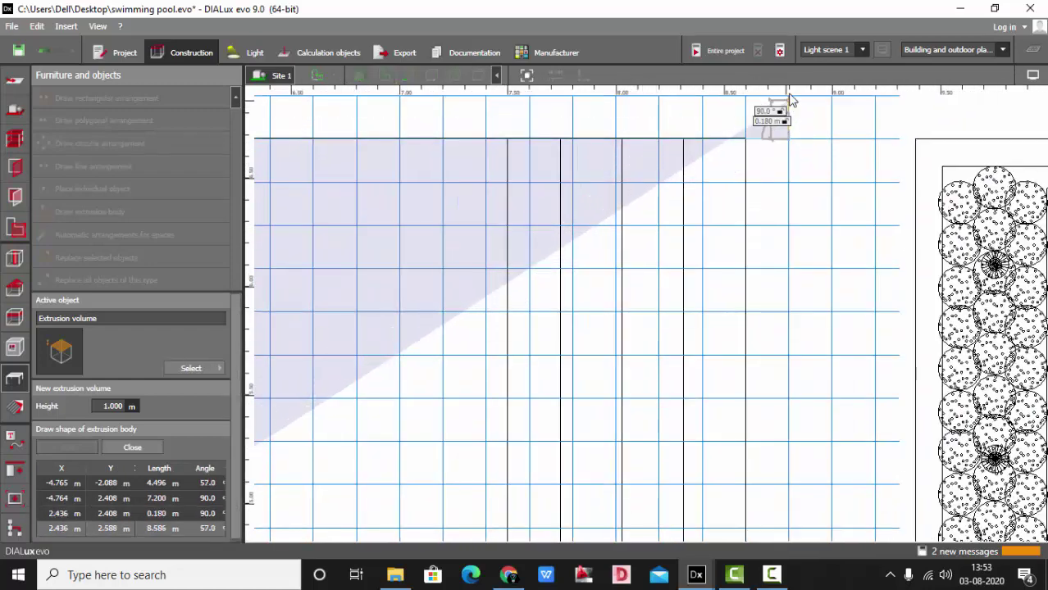
- Complete the L-shaped outline with outer edges 0.2 m outside the pool, about 7.4 m and 4.7 m long, using the grid lines
{"action": "scroll", "coordinate": [800, 131], "scroll_direction": "up", "scroll_amount": 3}
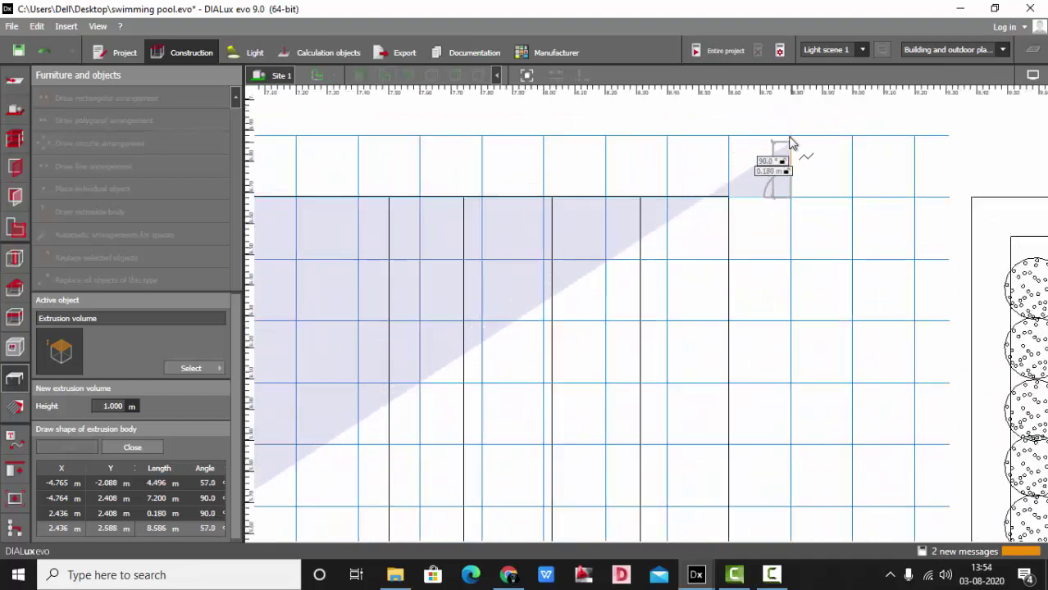
{"action": "left_click", "coordinate": [791, 144]}
{"action": "scroll", "coordinate": [791, 144], "scroll_direction": "down", "scroll_amount": 4}
{"action": "scroll", "coordinate": [845, 182], "scroll_direction": "down", "scroll_amount": 4}
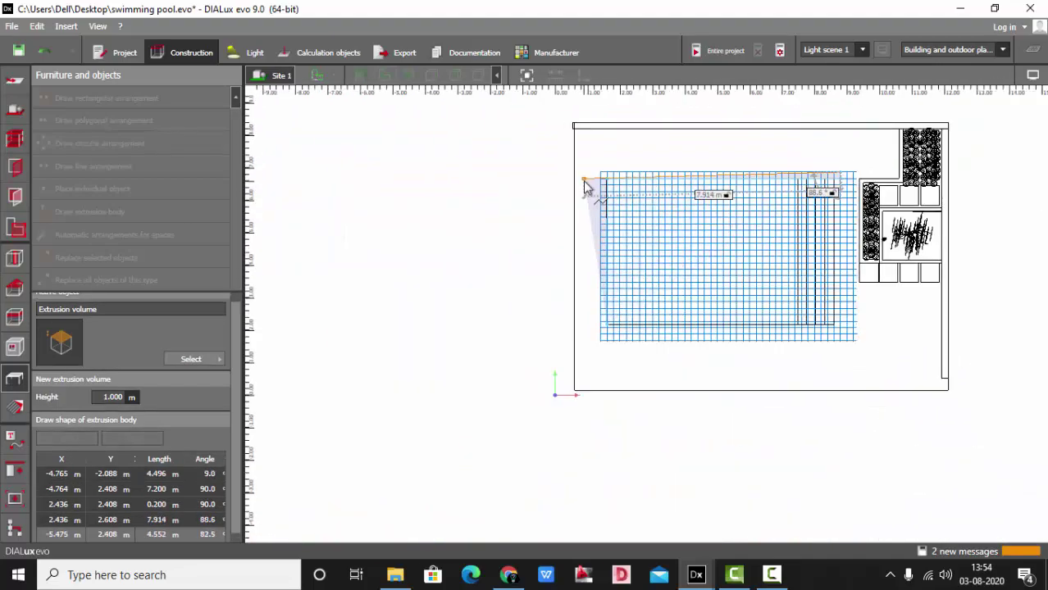
{"action": "left_click", "coordinate": [584, 183]}
{"action": "scroll", "coordinate": [609, 179], "scroll_direction": "up", "scroll_amount": 4}
{"action": "left_click", "coordinate": [619, 164]}
{"action": "scroll", "coordinate": [611, 149], "scroll_direction": "down", "scroll_amount": 3}
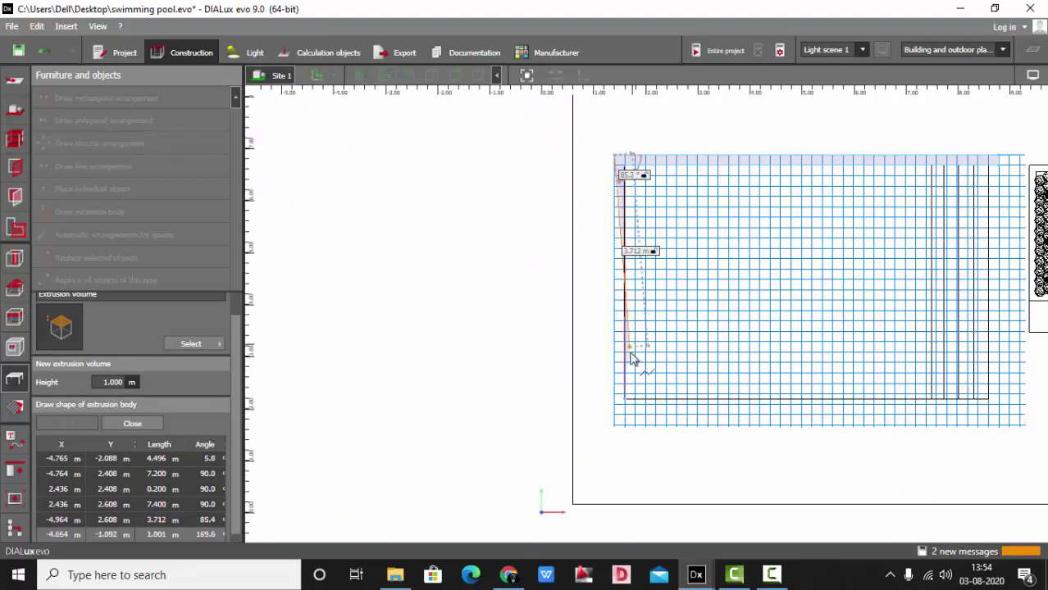
{"action": "scroll", "coordinate": [615, 376], "scroll_direction": "up", "scroll_amount": 5}
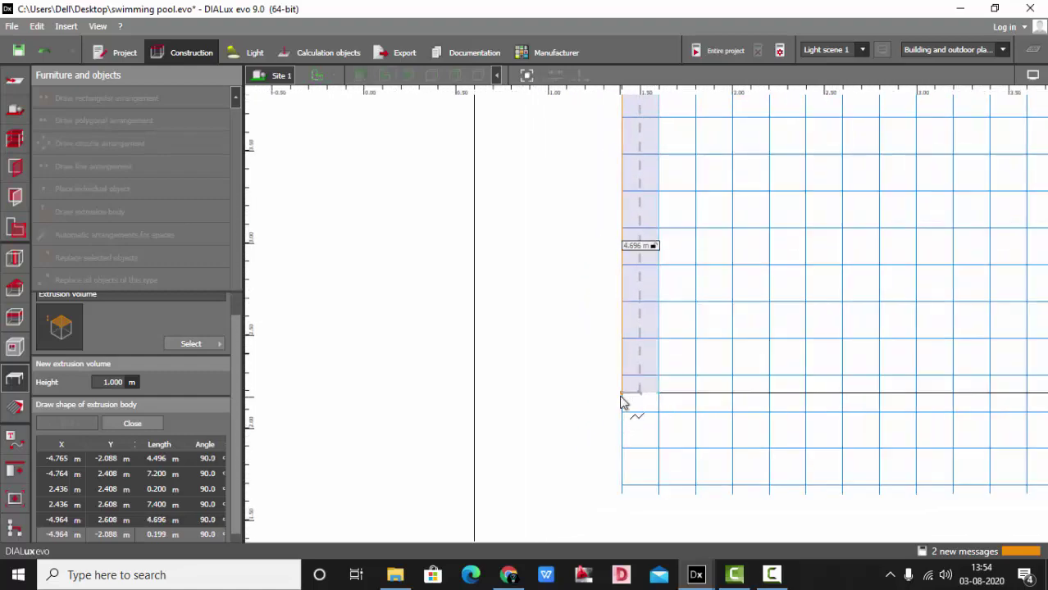
{"action": "left_click", "coordinate": [623, 400]}
- Raise the L-shaped border to ground level in the front view and set its height to 0.04 m
{"action": "left_click", "coordinate": [410, 76]}
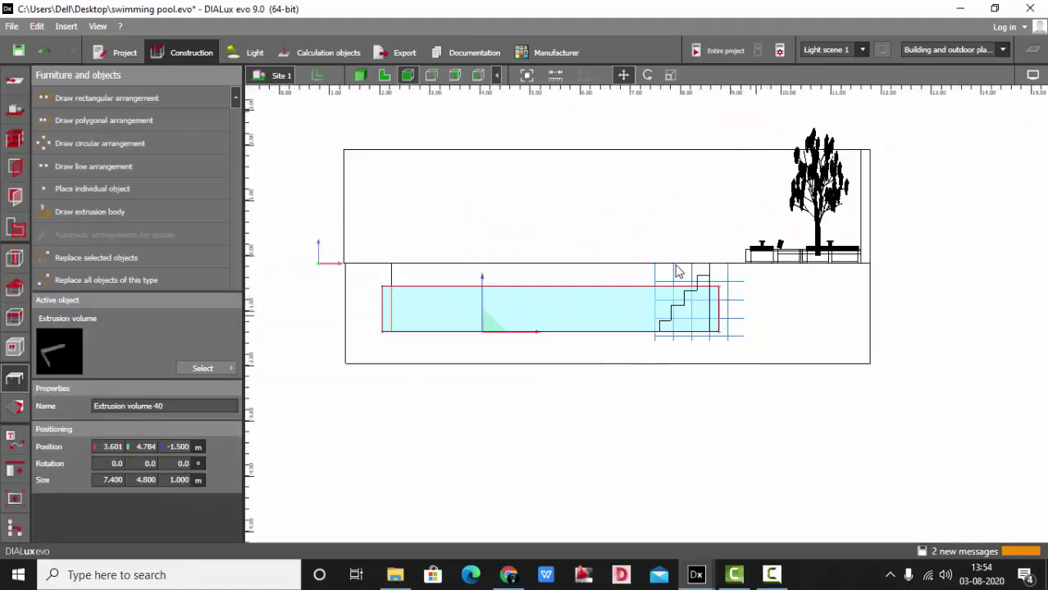
{"action": "left_click_drag", "start_coordinate": [481, 216], "coordinate": [524, 319]}
{"action": "scroll", "coordinate": [554, 199], "scroll_direction": "up", "scroll_amount": 2}
{"action": "left_click", "coordinate": [670, 75]}
{"action": "scroll", "coordinate": [453, 255], "scroll_direction": "up", "scroll_amount": 2}
{"action": "scroll", "coordinate": [705, 310], "scroll_direction": "down", "scroll_amount": 2}
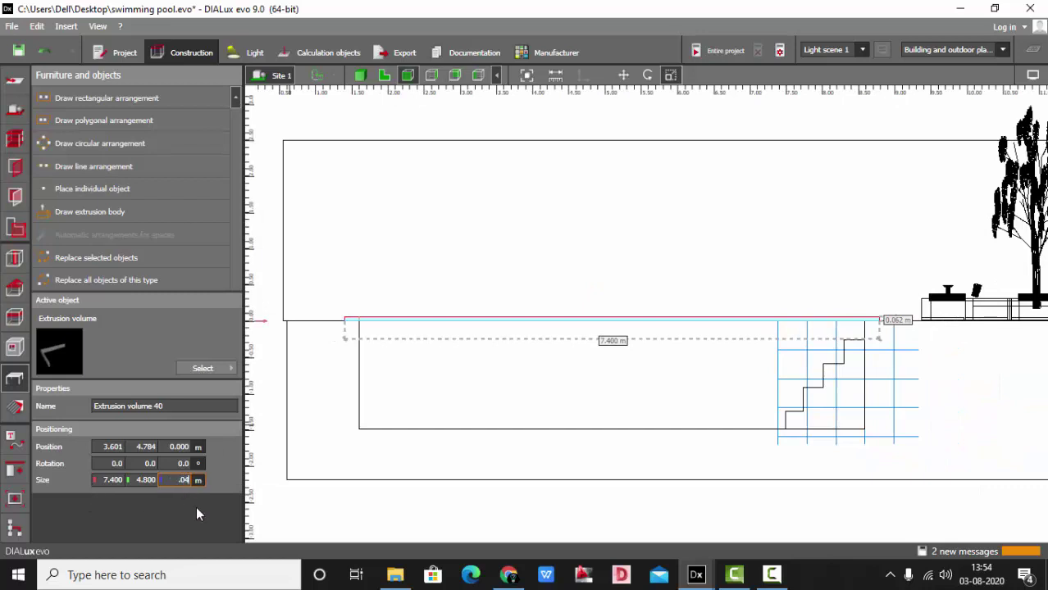
{"action": "key", "text": "Return"}
{"action": "scroll", "coordinate": [518, 342], "scroll_direction": "down", "scroll_amount": 2}
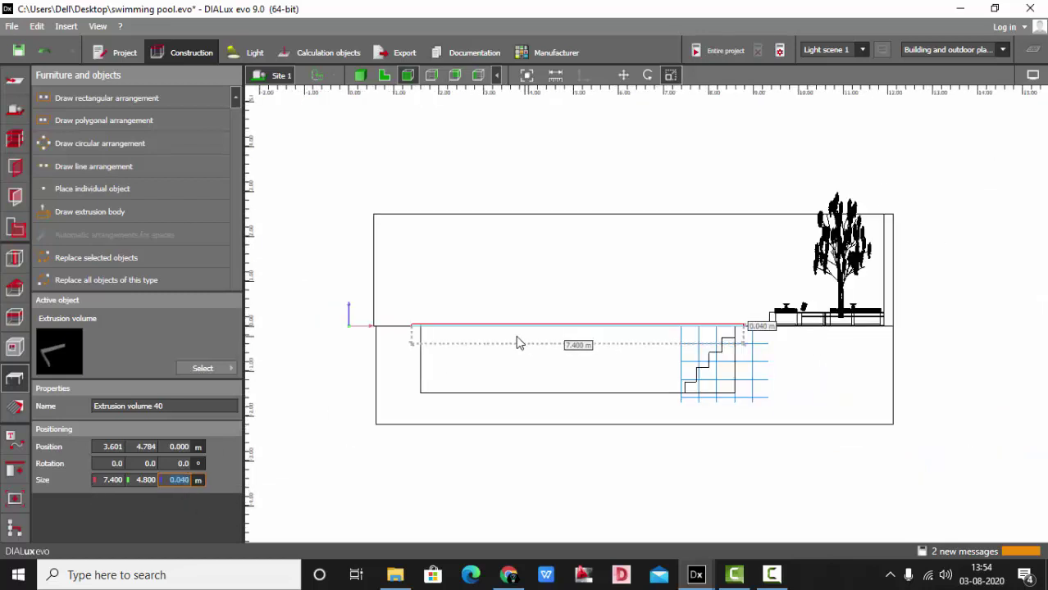
{"action": "left_click", "coordinate": [348, 174]}
- Delete the reference grid over the pool in the 3D view
{"action": "left_click", "coordinate": [359, 75]}
{"action": "scroll", "coordinate": [541, 316], "scroll_direction": "up", "scroll_amount": 3}
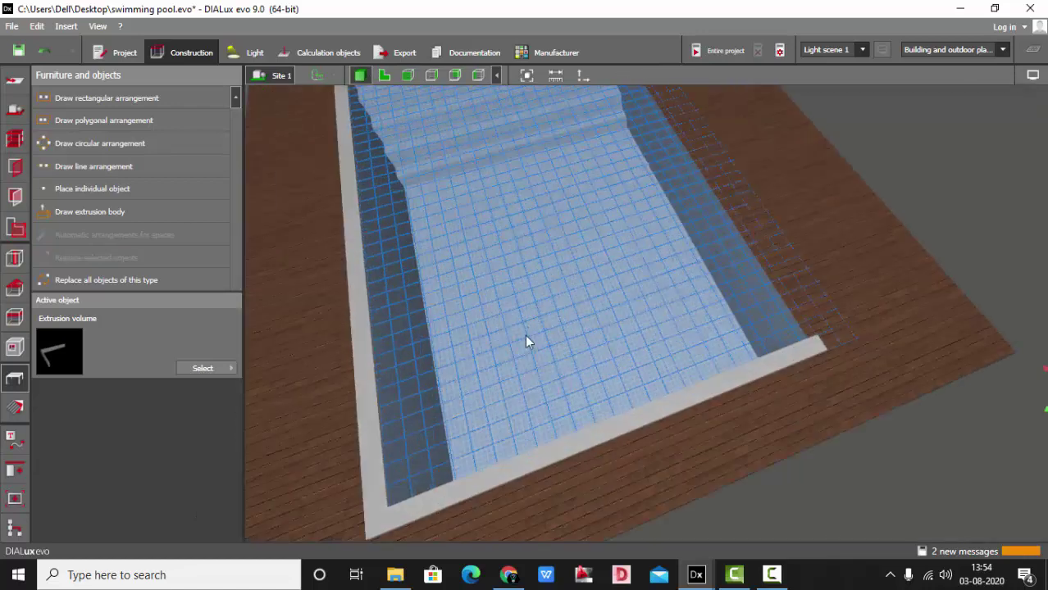
{"action": "scroll", "coordinate": [526, 342], "scroll_direction": "down", "scroll_amount": 3}
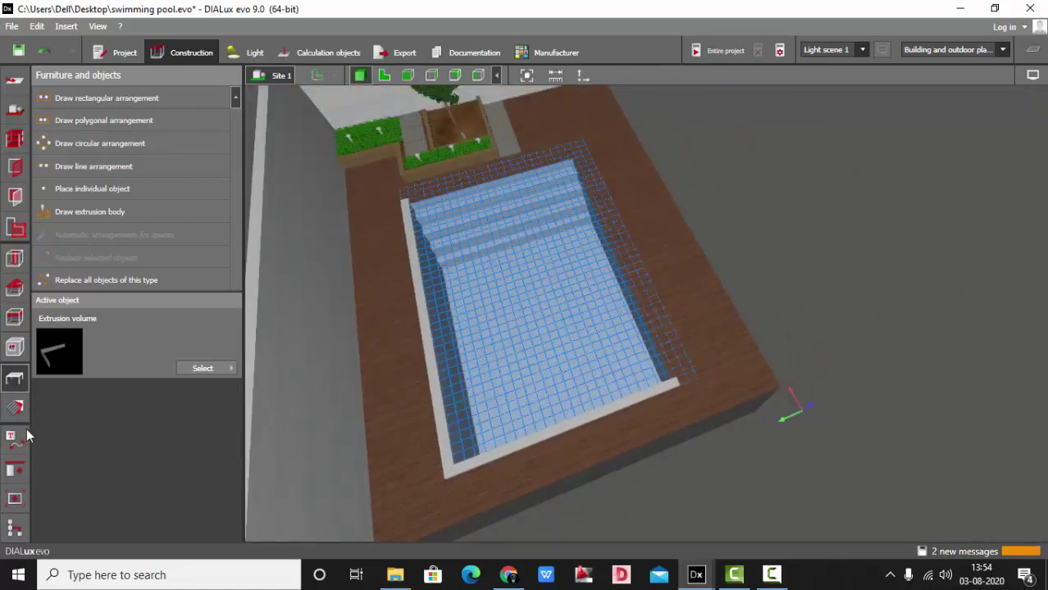
{"action": "left_click", "coordinate": [526, 353]}
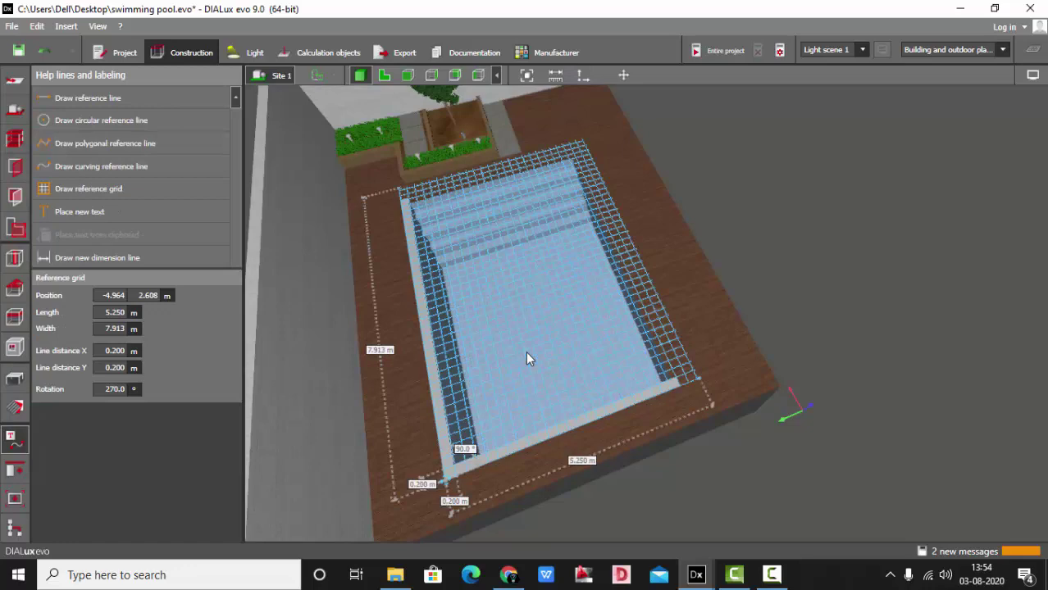
{"action": "key", "text": "Delete"}
- Apply the material Concrete fine concrete-19 to the L-shaped pool border
{"action": "scroll", "coordinate": [524, 349], "scroll_direction": "up", "scroll_amount": 2}
{"action": "right_click_drag", "start_coordinate": [521, 345], "coordinate": [591, 254]}
{"action": "scroll", "coordinate": [590, 254], "scroll_direction": "down", "scroll_amount": 3}
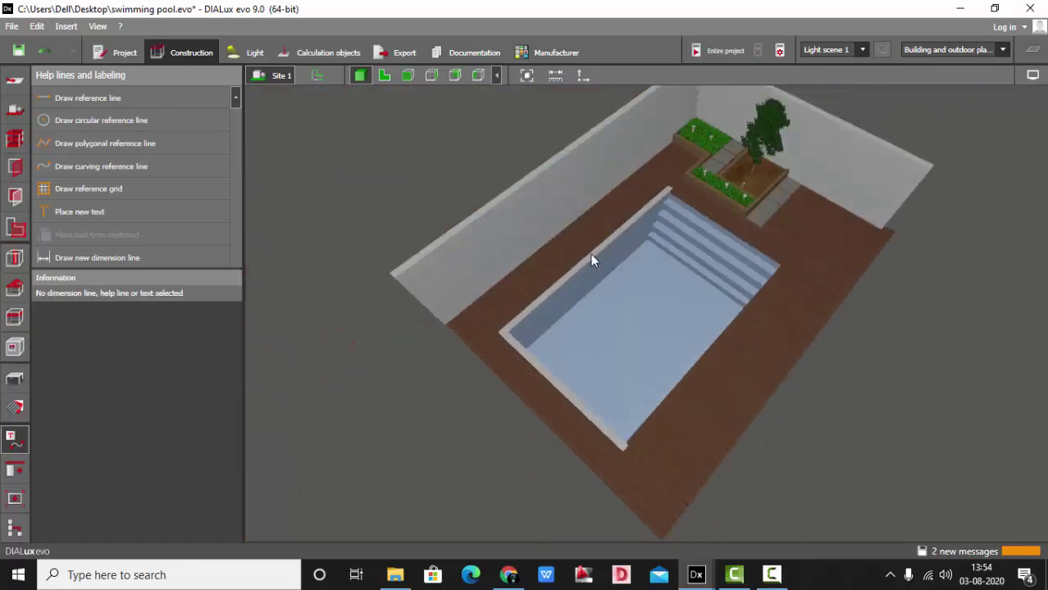
{"action": "scroll", "coordinate": [646, 346], "scroll_direction": "up", "scroll_amount": 3}
{"action": "scroll", "coordinate": [625, 335], "scroll_direction": "down", "scroll_amount": 1}
{"action": "right_click_drag", "start_coordinate": [596, 318], "coordinate": [579, 263]}
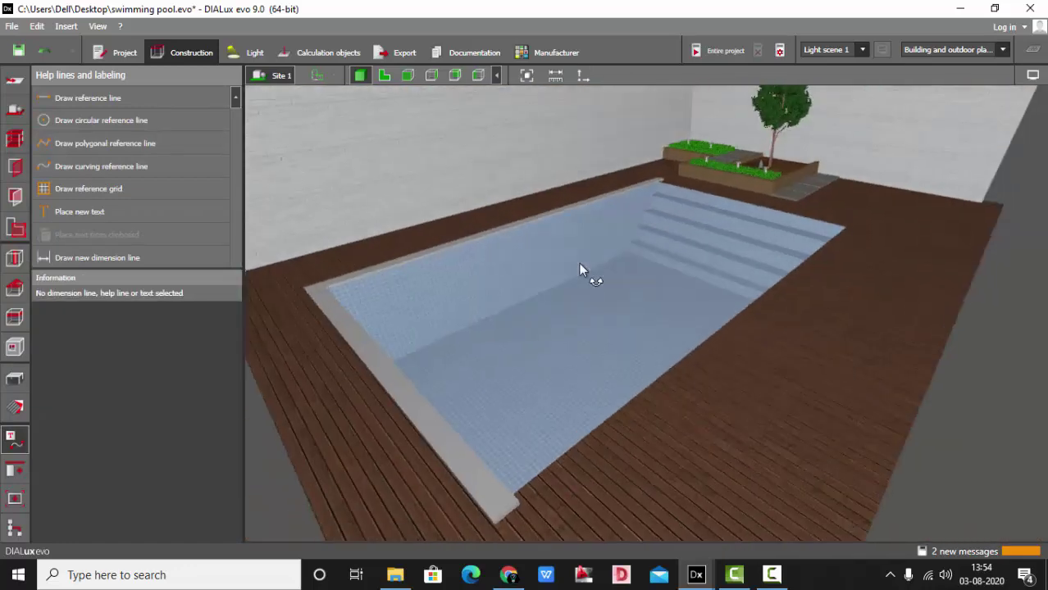
{"action": "left_click", "coordinate": [17, 406]}
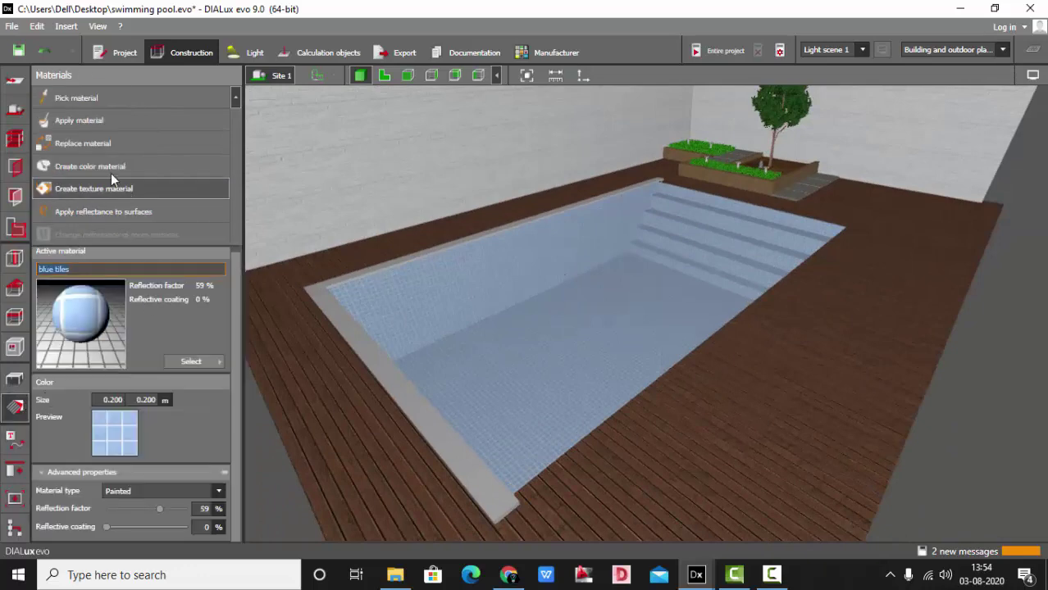
{"action": "left_click", "coordinate": [111, 166]}
{"action": "left_click", "coordinate": [104, 459]}
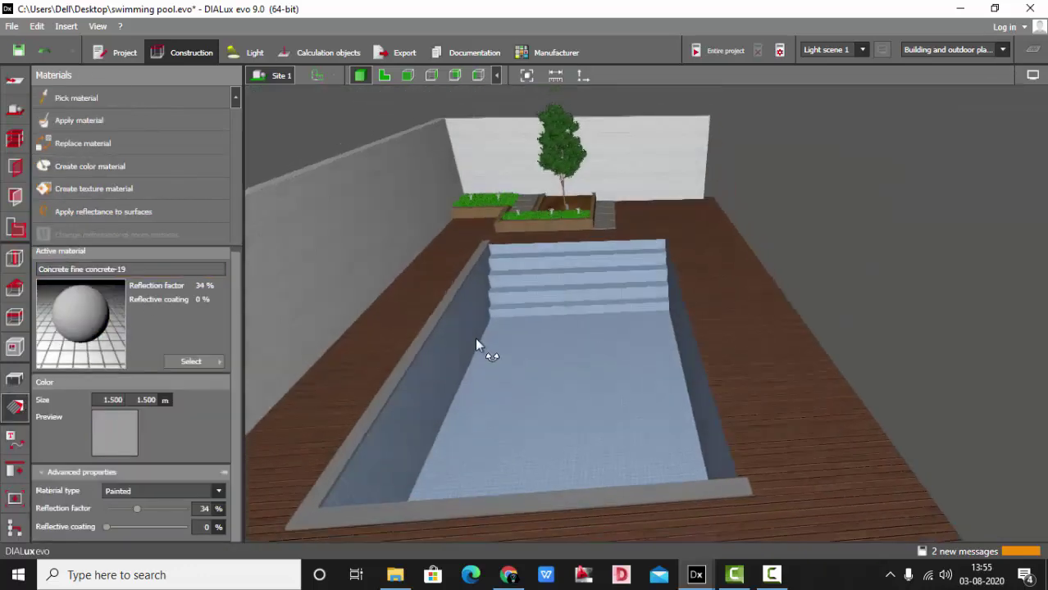
{"action": "right_click_drag", "start_coordinate": [479, 351], "coordinate": [412, 345]}
- Duplicate the L-shaped concrete border in place and show the copy in plan view
{"action": "left_click", "coordinate": [15, 378]}
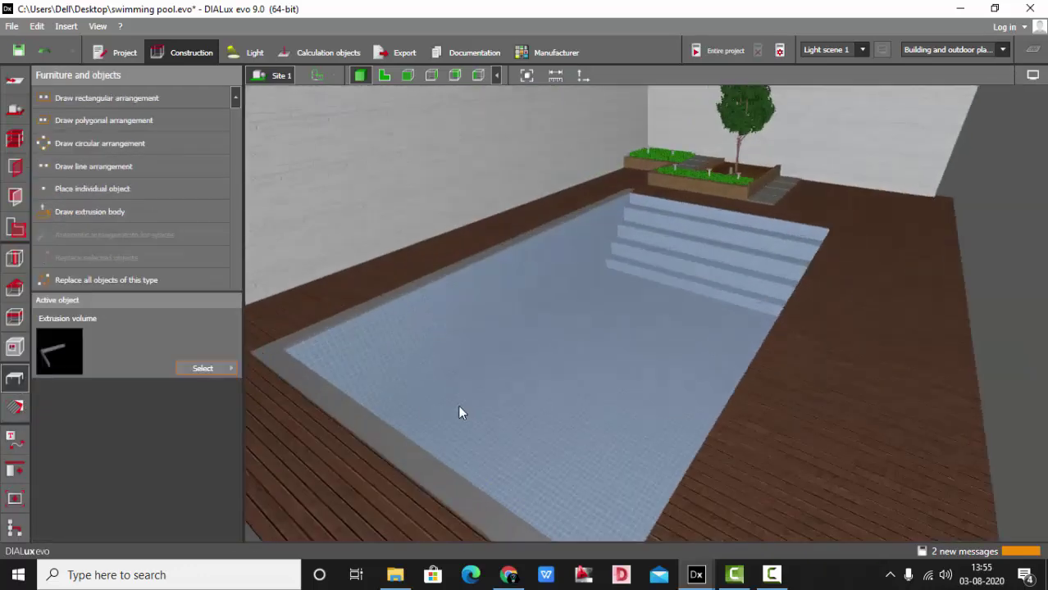
{"action": "left_click", "coordinate": [384, 427]}
{"action": "right_click_drag", "start_coordinate": [385, 427], "coordinate": [584, 324]}
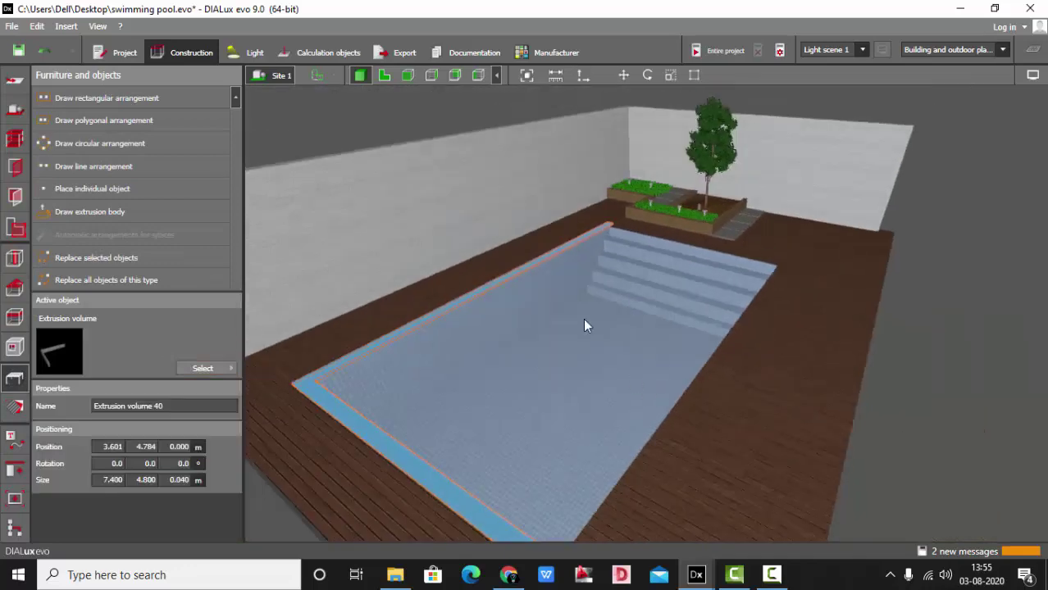
{"action": "left_click", "coordinate": [628, 76]}
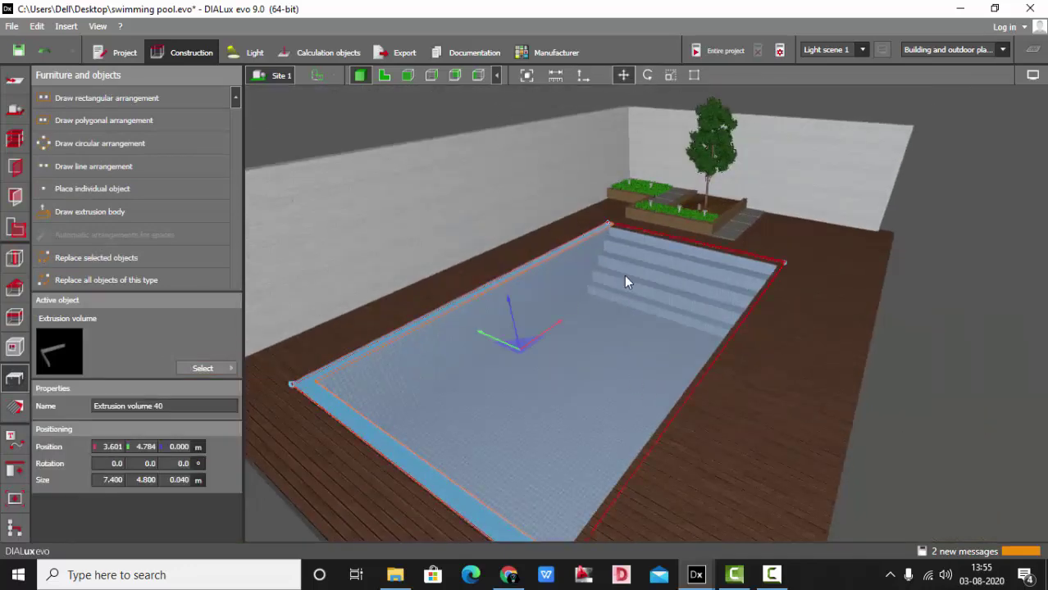
{"action": "key", "text": "ctrl+v"}
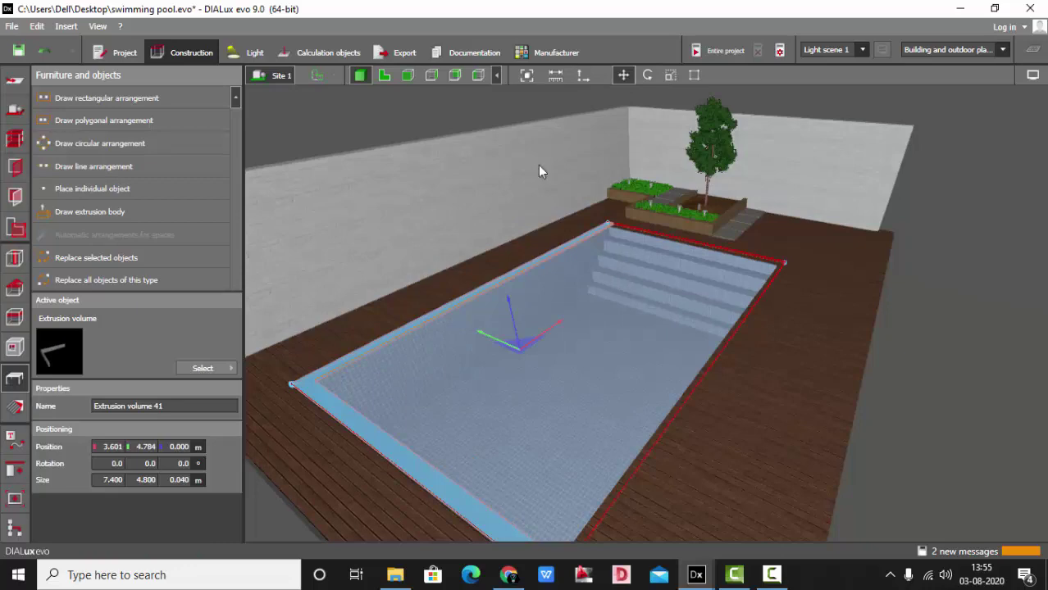
{"action": "left_click", "coordinate": [383, 75]}
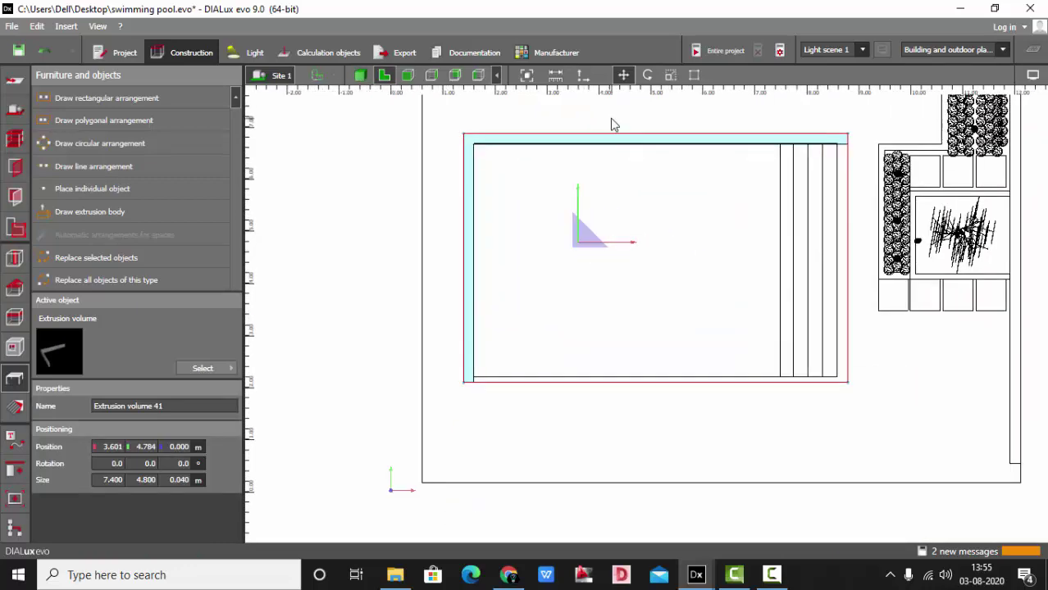
- Rotate the copied L-shaped border 180° in plan view and move it to the opposite pool corner, closing the concrete frame
{"action": "left_click", "coordinate": [648, 76]}
{"action": "left_click_drag", "start_coordinate": [648, 246], "coordinate": [504, 250]}
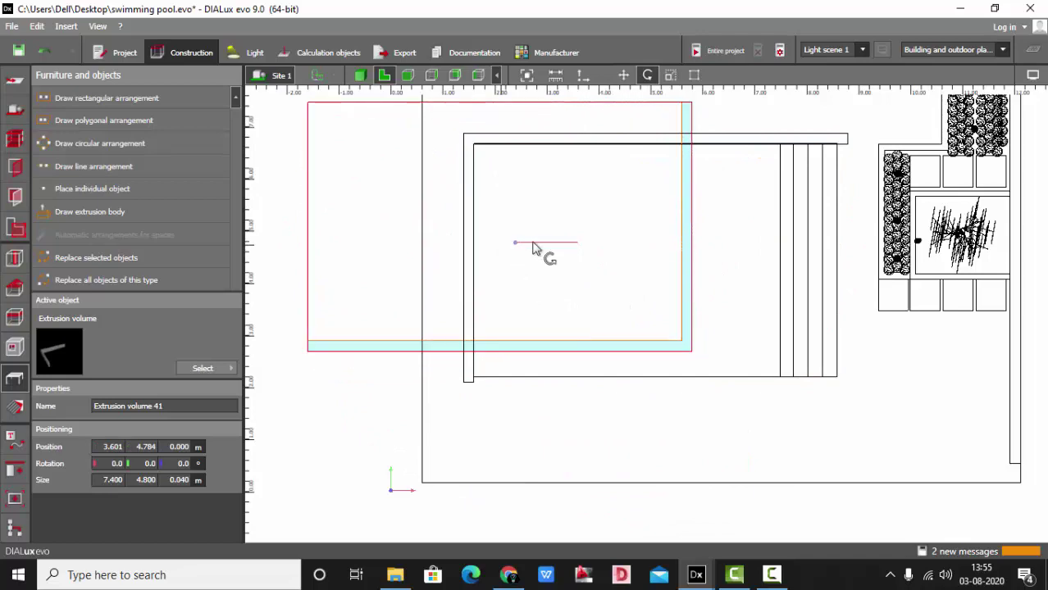
{"action": "left_click", "coordinate": [625, 74]}
{"action": "scroll", "coordinate": [572, 264], "scroll_direction": "up", "scroll_amount": 1}
{"action": "left_click_drag", "start_coordinate": [580, 235], "coordinate": [784, 288]}
{"action": "scroll", "coordinate": [722, 365], "scroll_direction": "down", "scroll_amount": 1}
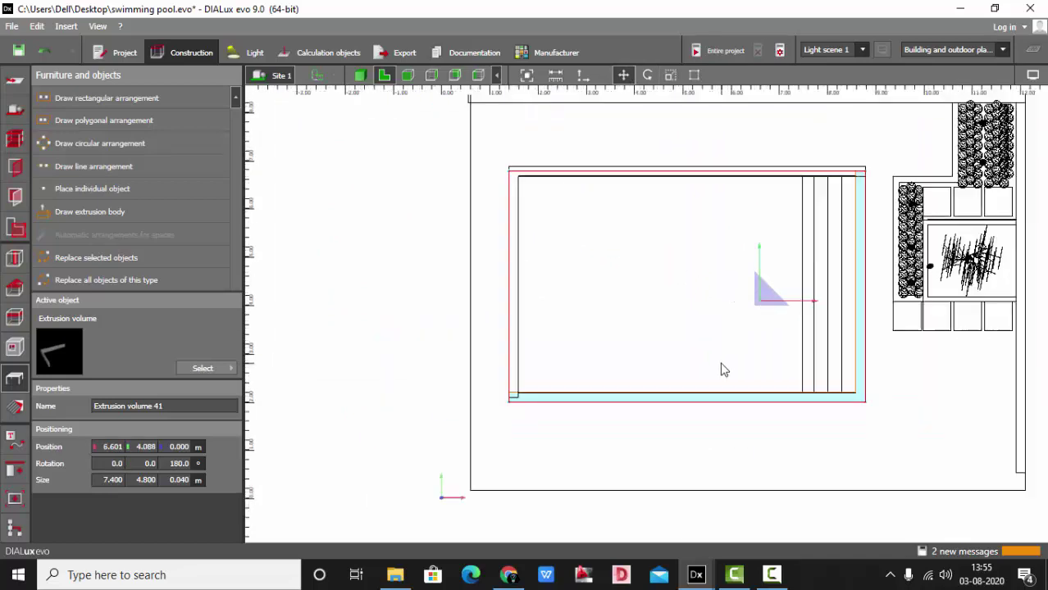
{"action": "scroll", "coordinate": [951, 125], "scroll_direction": "up", "scroll_amount": 2}
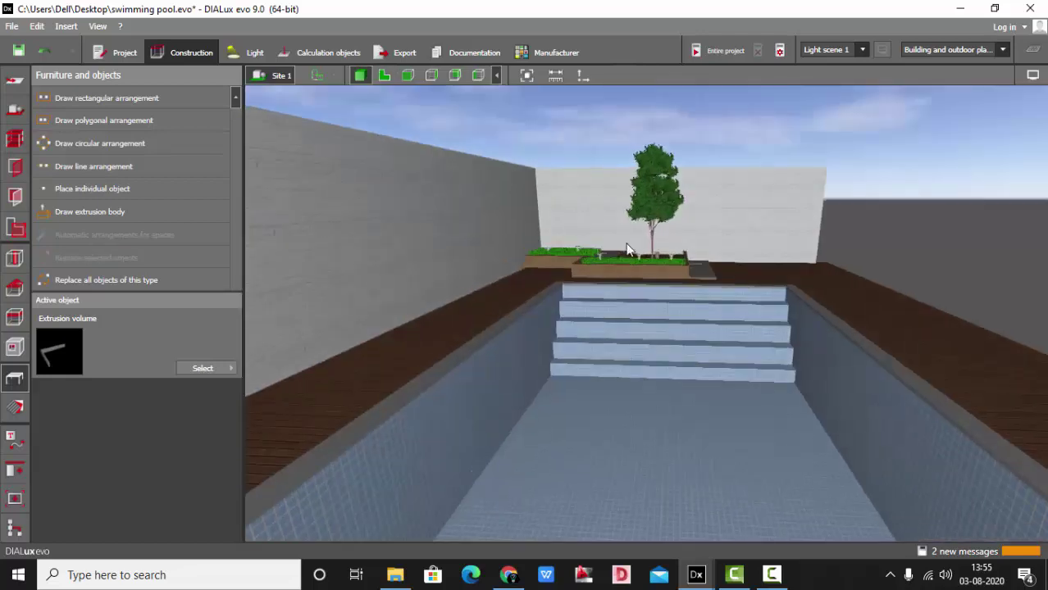
{"action": "right_click_drag", "start_coordinate": [627, 244], "coordinate": [783, 312]}
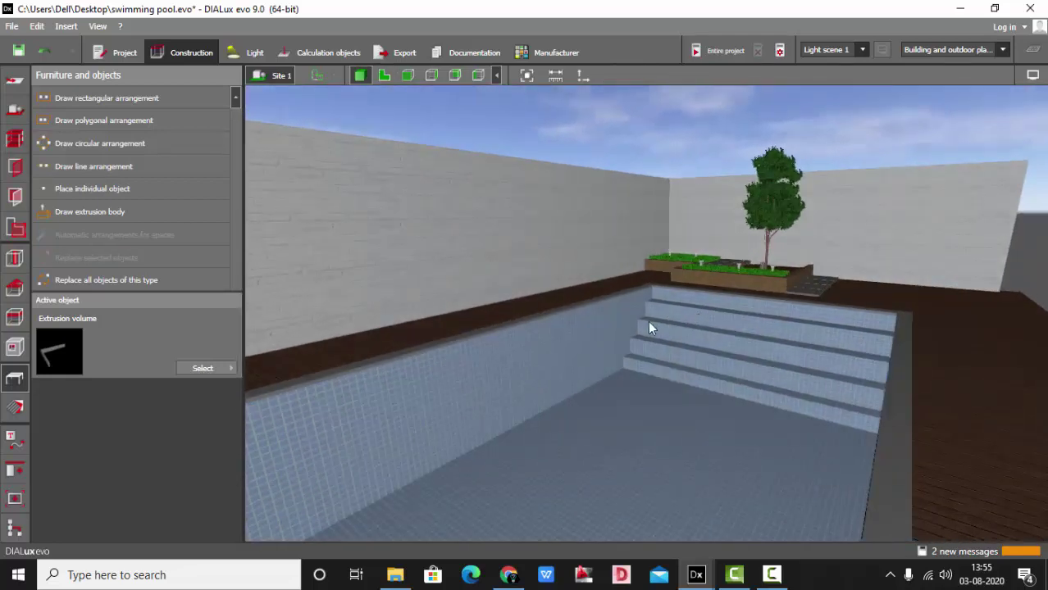
{"action": "right_click_drag", "start_coordinate": [647, 328], "coordinate": [687, 420]}
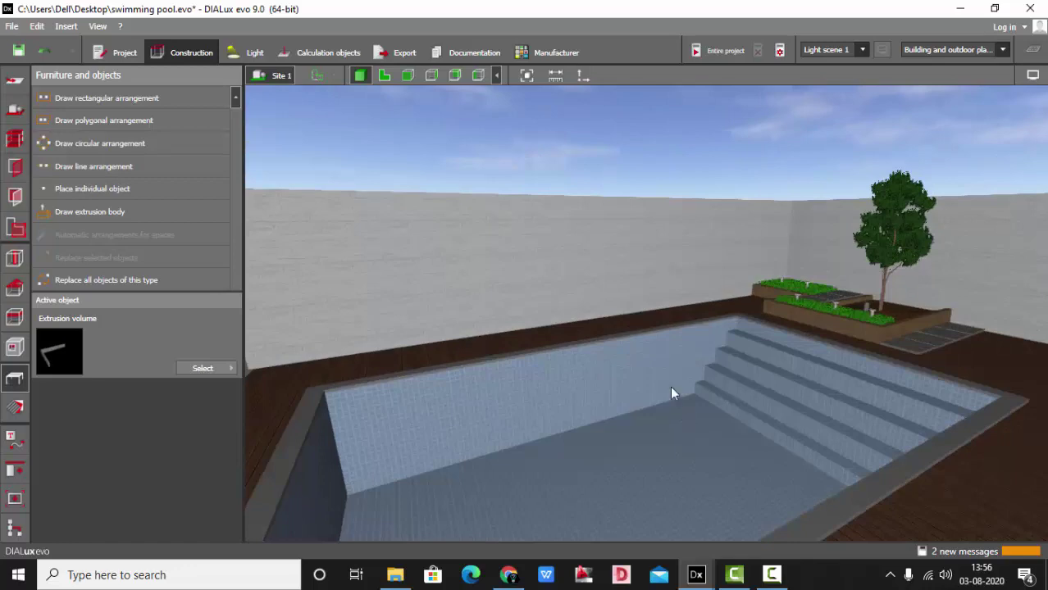
{"action": "right_click_drag", "start_coordinate": [672, 391], "coordinate": [664, 444]}
{"action": "right_click_drag", "start_coordinate": [837, 300], "coordinate": [747, 413]}
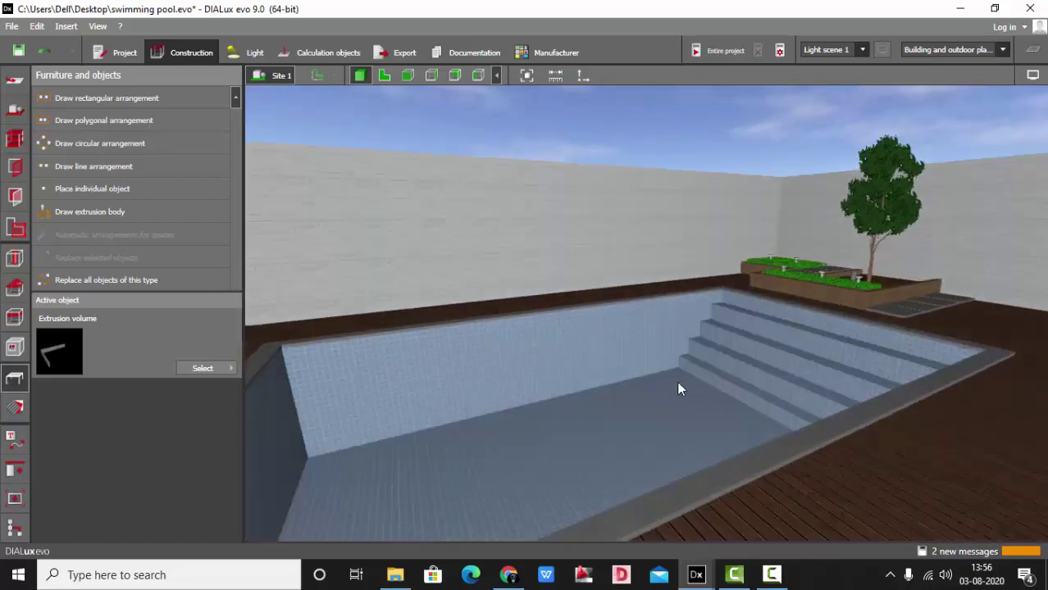
{"action": "scroll", "coordinate": [677, 390], "scroll_direction": "up", "scroll_amount": 2}
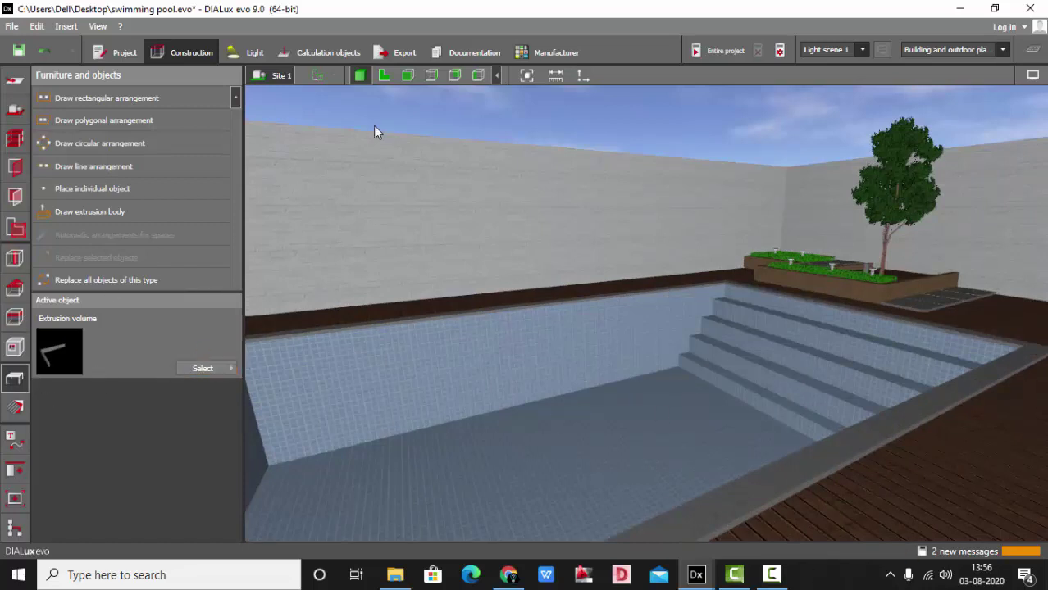
- Draw a 7.0 x 4.5 m rectangular extrusion body in plan view along the inner edges of the pool, with a height of 1 m
{"action": "left_click", "coordinate": [389, 74]}
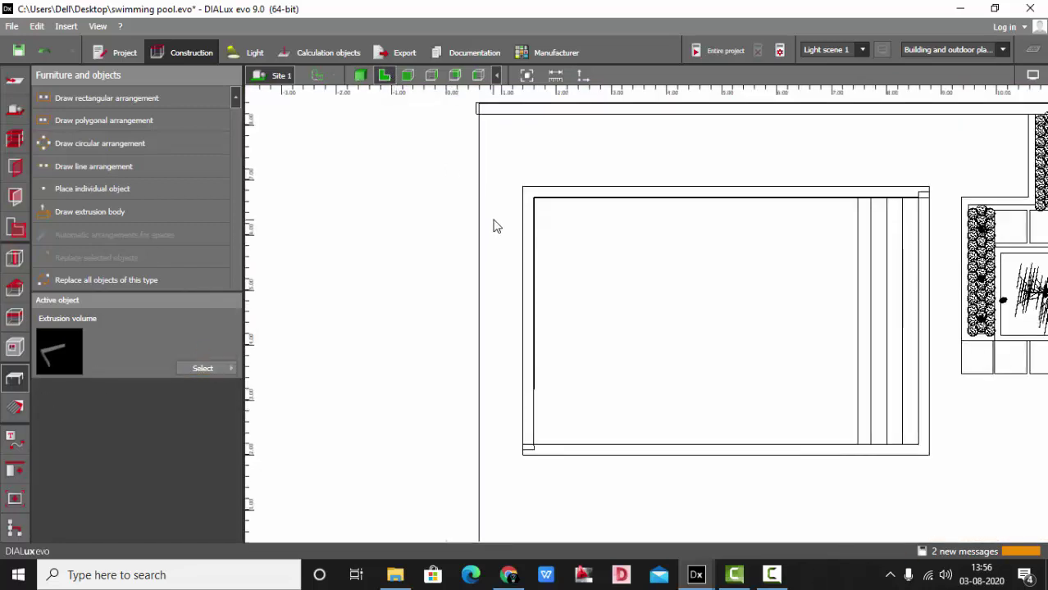
{"action": "left_click", "coordinate": [84, 210]}
{"action": "scroll", "coordinate": [864, 341], "scroll_direction": "up", "scroll_amount": 1}
{"action": "scroll", "coordinate": [927, 422], "scroll_direction": "up", "scroll_amount": 1}
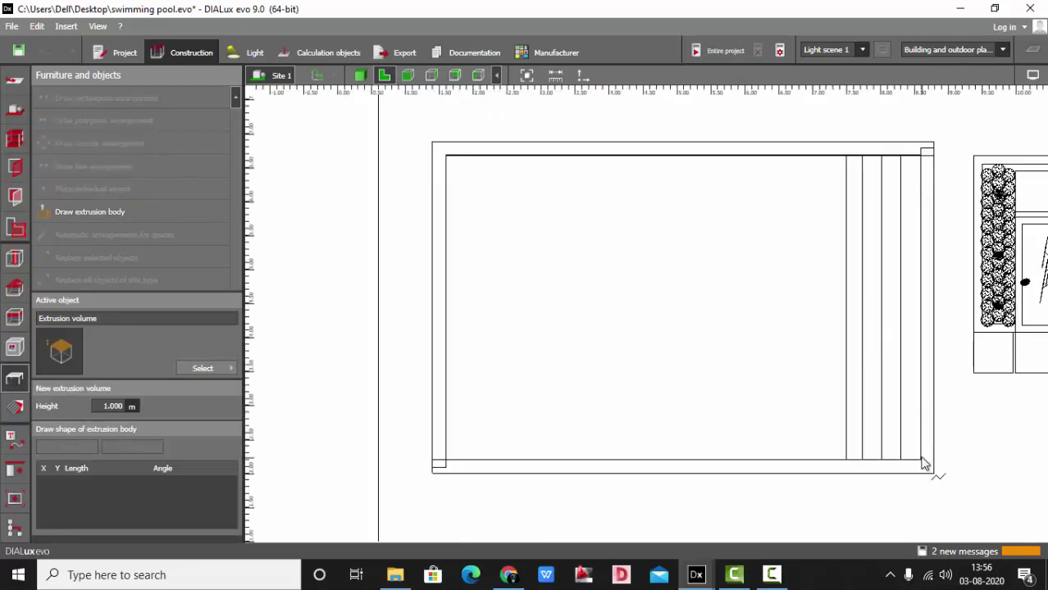
{"action": "left_click", "coordinate": [924, 466]}
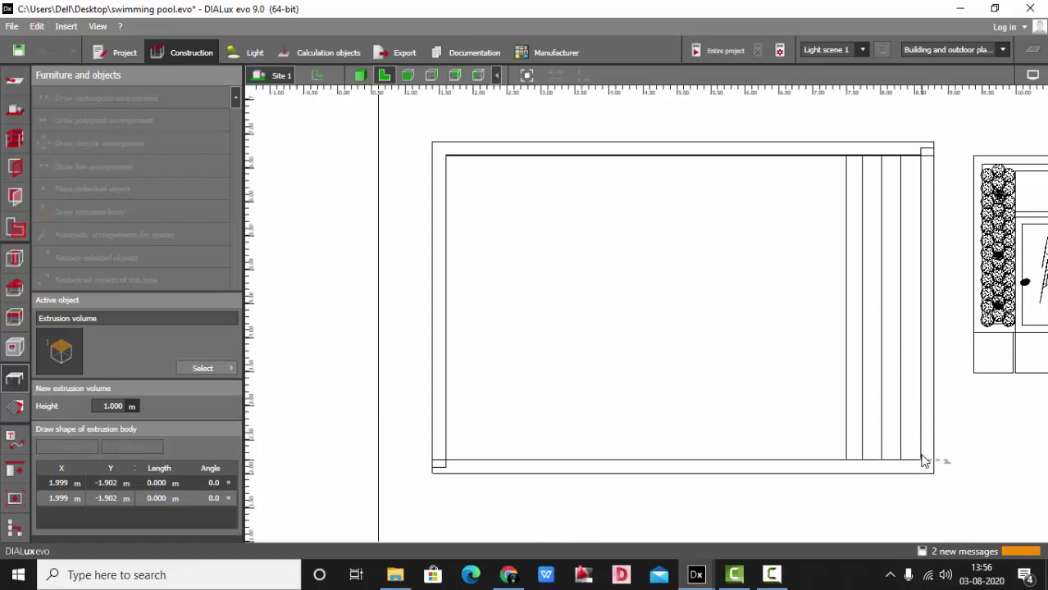
{"action": "left_click", "coordinate": [924, 157]}
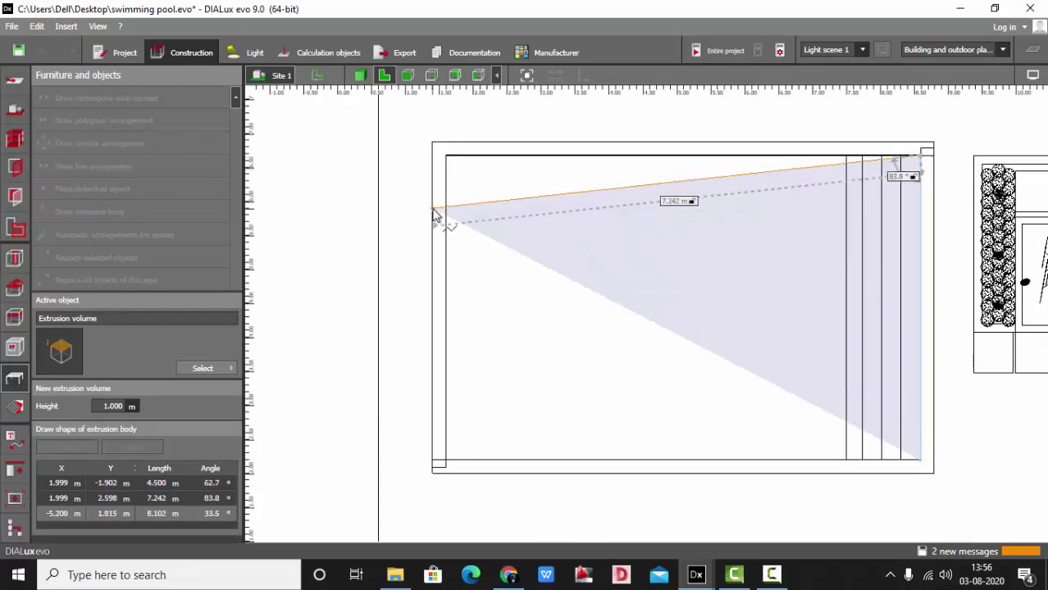
{"action": "left_click", "coordinate": [447, 156]}
{"action": "left_click", "coordinate": [447, 460]}
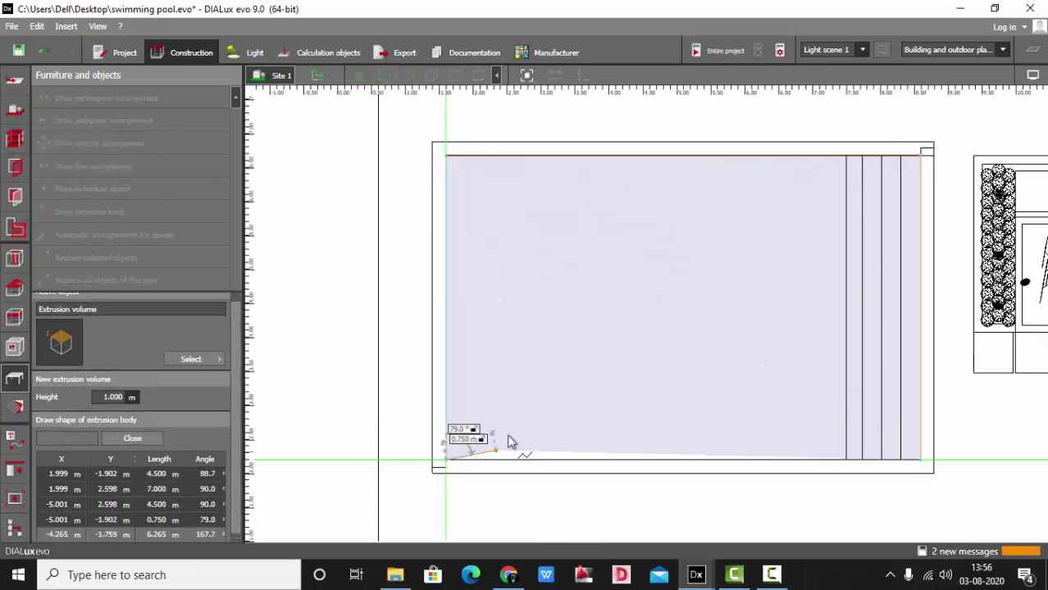
{"action": "right_click", "coordinate": [529, 398]}
{"action": "left_click", "coordinate": [606, 410]}
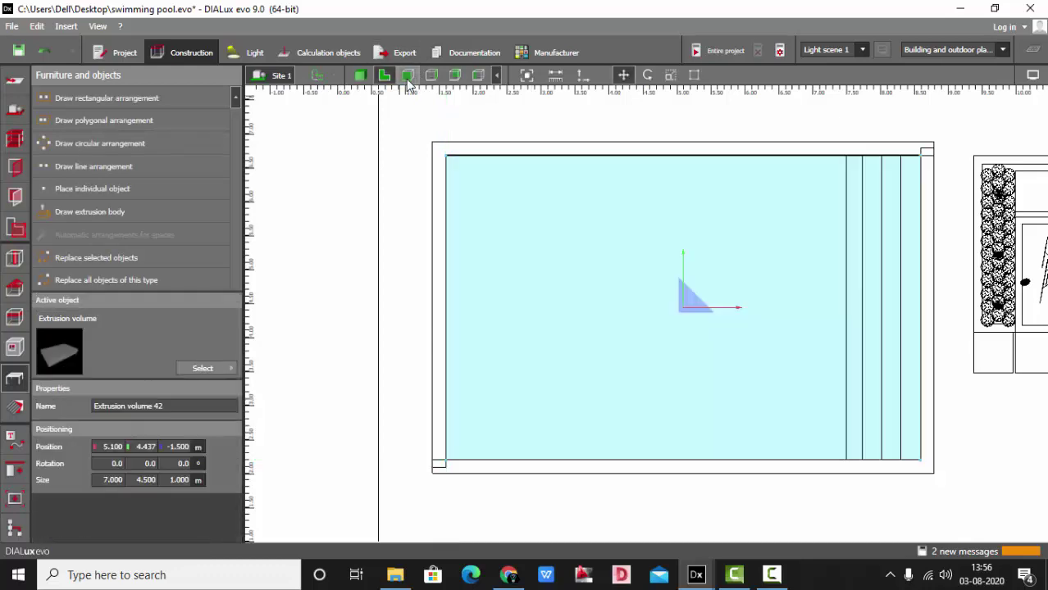
- Raise the new pool volume to -0.2 m in the front view and scale it down to a height of about 0.037 m
{"action": "left_click", "coordinate": [408, 75]}
{"action": "scroll", "coordinate": [574, 340], "scroll_direction": "up", "scroll_amount": 3}
{"action": "left_click_drag", "start_coordinate": [573, 339], "coordinate": [551, 377]}
{"action": "scroll", "coordinate": [636, 141], "scroll_direction": "up", "scroll_amount": 3}
{"action": "left_click", "coordinate": [671, 76]}
{"action": "scroll", "coordinate": [414, 168], "scroll_direction": "down", "scroll_amount": 3}
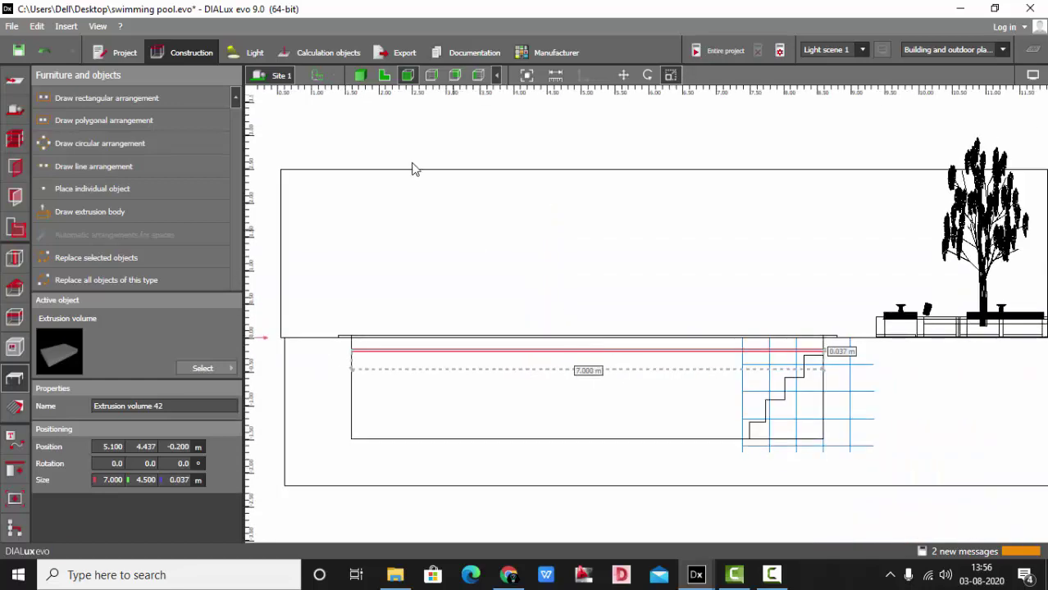
- Show the slab inside the pool in 3D and open the material catalog
{"action": "left_click", "coordinate": [360, 77]}
{"action": "scroll", "coordinate": [583, 419], "scroll_direction": "down", "scroll_amount": 2}
{"action": "left_click", "coordinate": [674, 196]}
{"action": "right_click_drag", "start_coordinate": [673, 220], "coordinate": [670, 410]}
{"action": "left_click", "coordinate": [16, 408]}
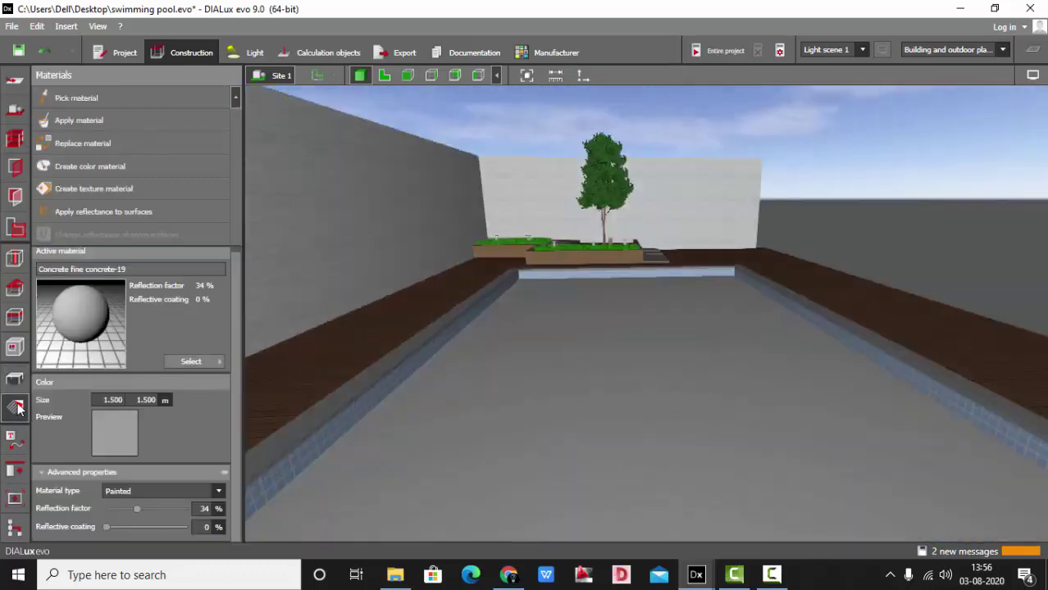
{"action": "left_click", "coordinate": [211, 362]}
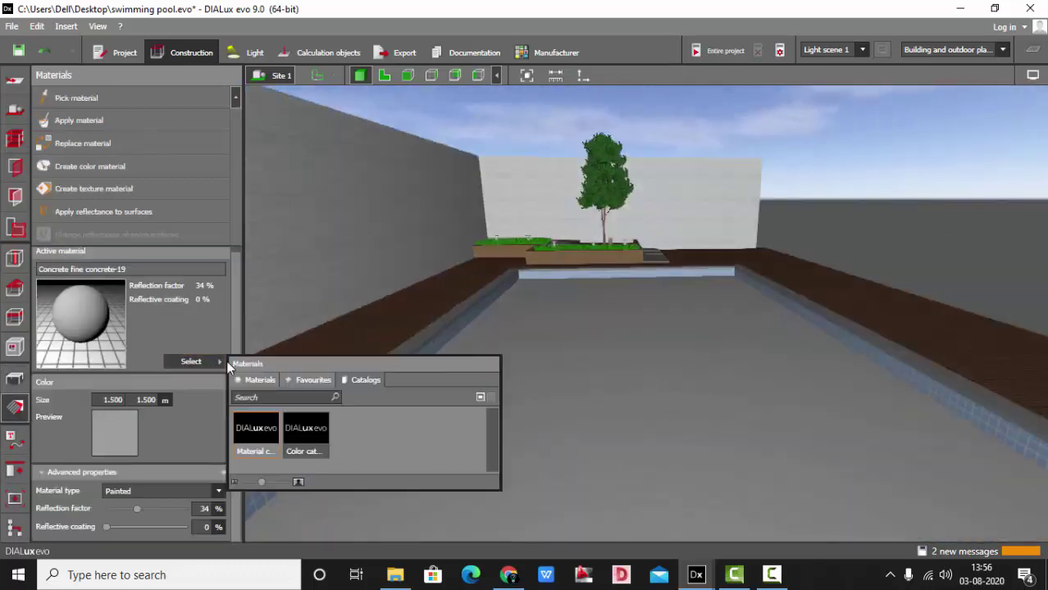
{"action": "left_click", "coordinate": [269, 459]}
{"action": "mouse_move", "coordinate": [696, 574]}
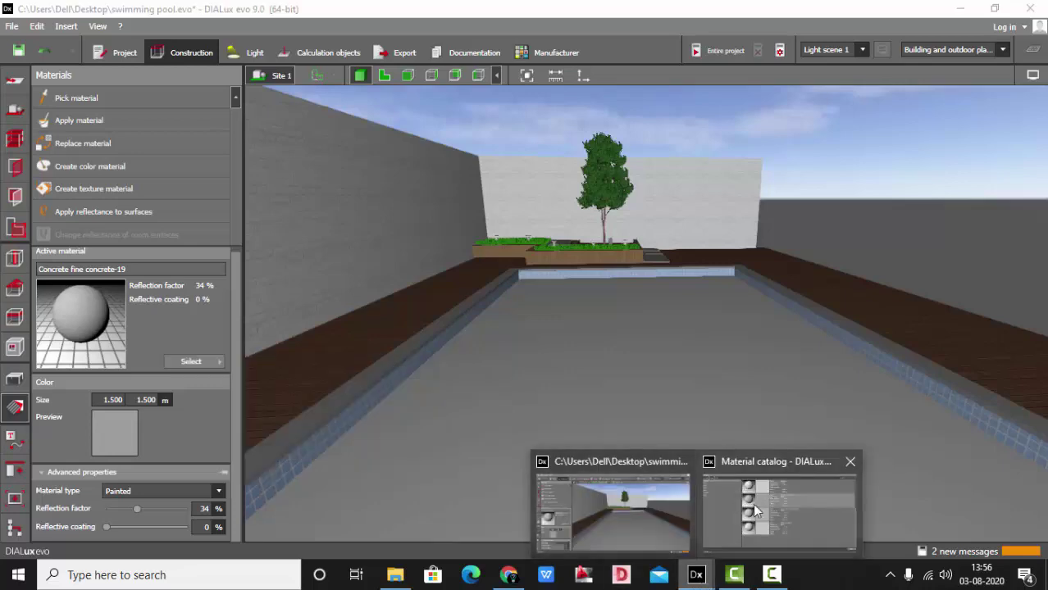
{"action": "left_click", "coordinate": [755, 511]}
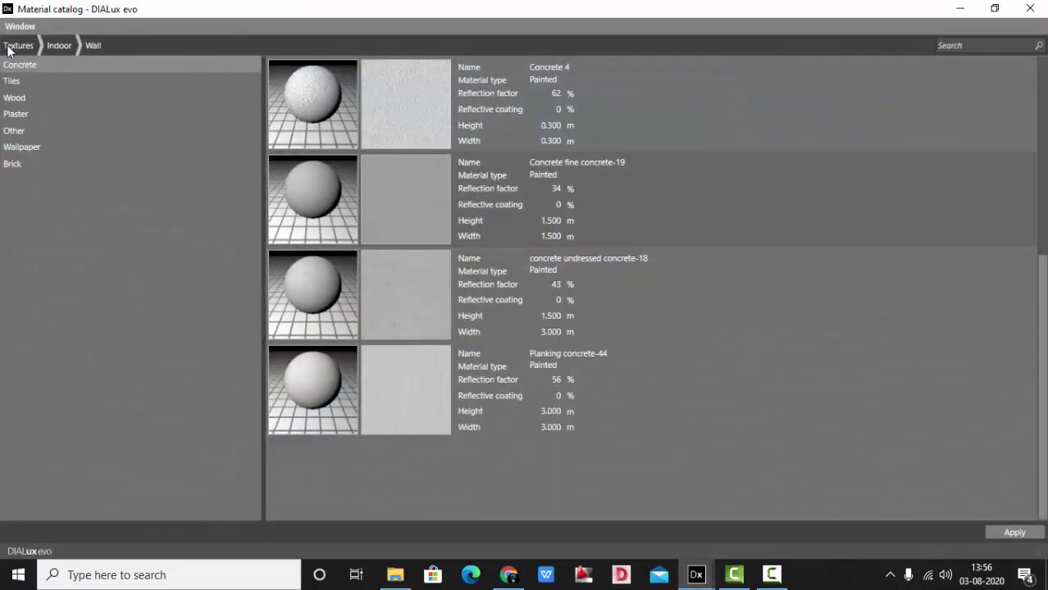
- Choose Water surface 1 from the outdoor water textures and apply it to the thin slab inside the pool
{"action": "left_click", "coordinate": [18, 45]}
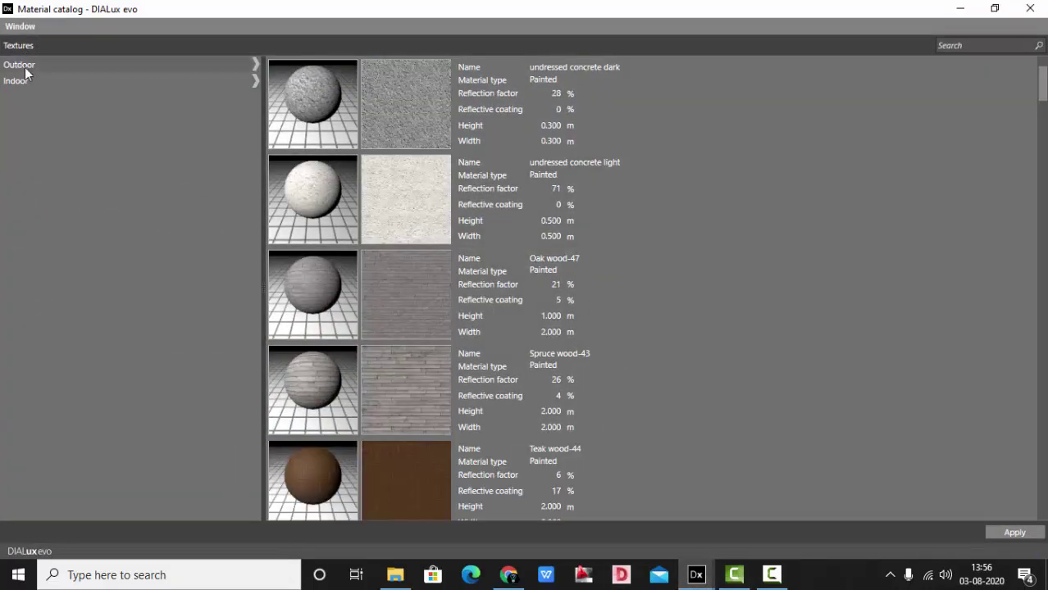
{"action": "left_click", "coordinate": [24, 71]}
{"action": "left_click", "coordinate": [23, 152]}
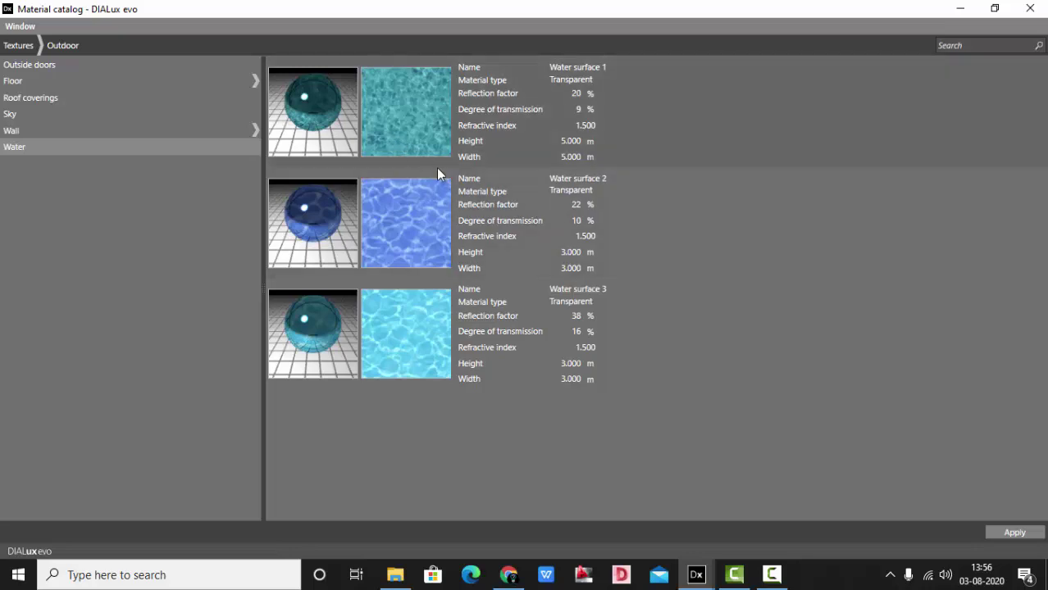
{"action": "left_click", "coordinate": [434, 117]}
{"action": "left_click", "coordinate": [1014, 532]}
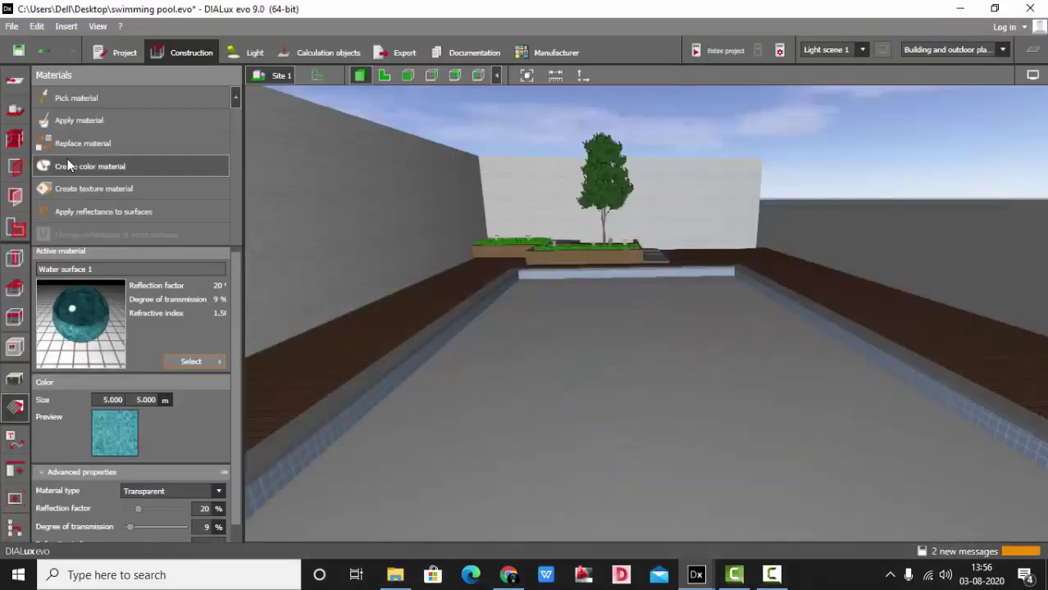
{"action": "left_click", "coordinate": [679, 370]}
{"action": "left_click_drag", "start_coordinate": [678, 381], "coordinate": [492, 468]}
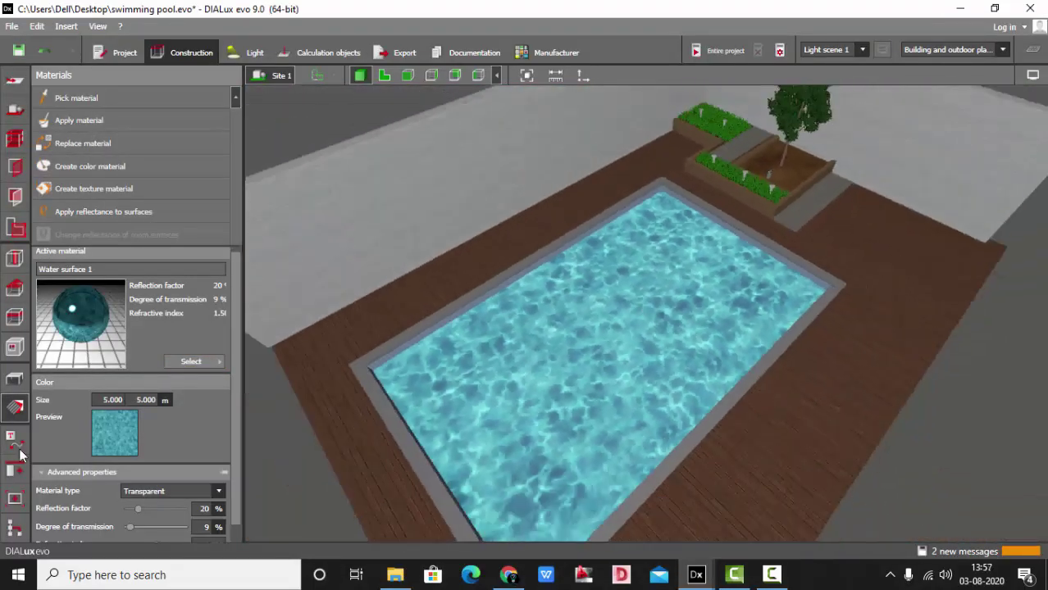
- Examine the finished pool in 3D from above and from below the water surface, including the tiled stairs
{"action": "left_click", "coordinate": [17, 378]}
{"action": "scroll", "coordinate": [602, 410], "scroll_direction": "up", "scroll_amount": 2}
{"action": "left_click_drag", "start_coordinate": [602, 410], "coordinate": [687, 342]}
{"action": "scroll", "coordinate": [577, 369], "scroll_direction": "up", "scroll_amount": 4}
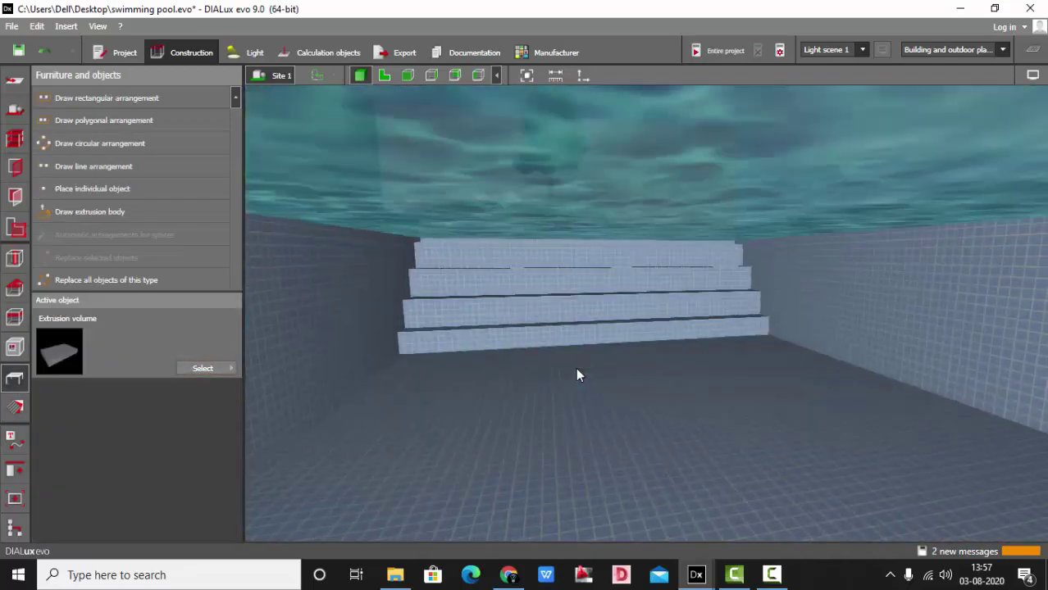
{"action": "left_click_drag", "start_coordinate": [577, 376], "coordinate": [688, 267]}
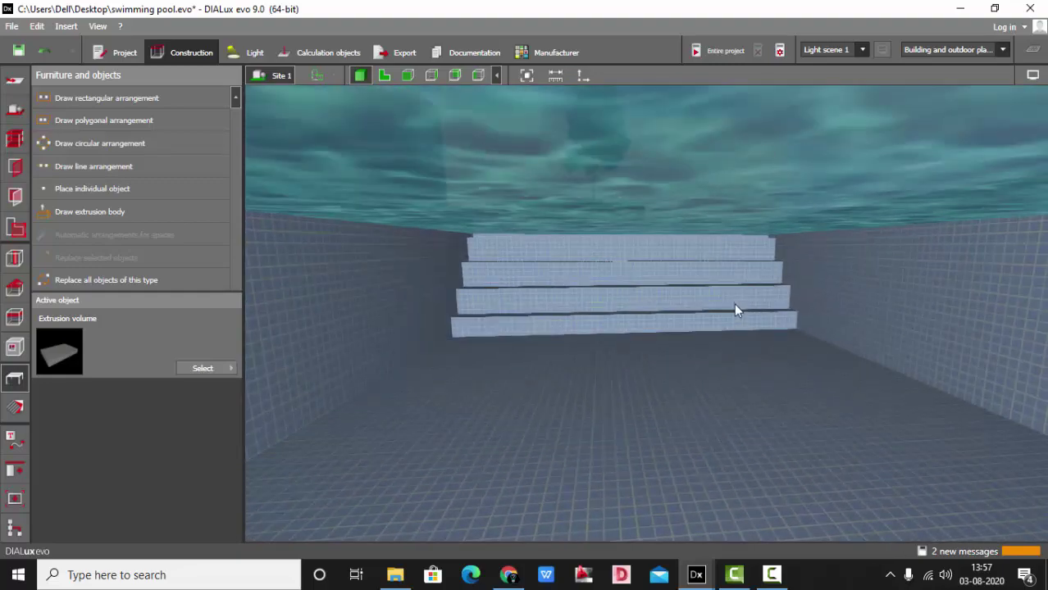
{"action": "left_click_drag", "start_coordinate": [722, 379], "coordinate": [625, 369]}
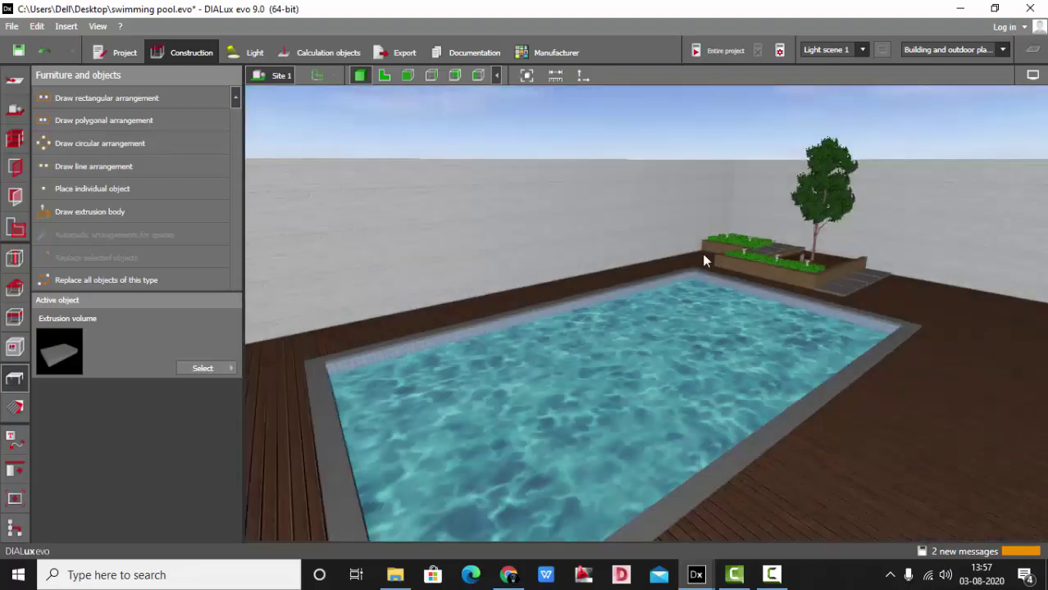
{"action": "left_click_drag", "start_coordinate": [703, 255], "coordinate": [763, 287]}
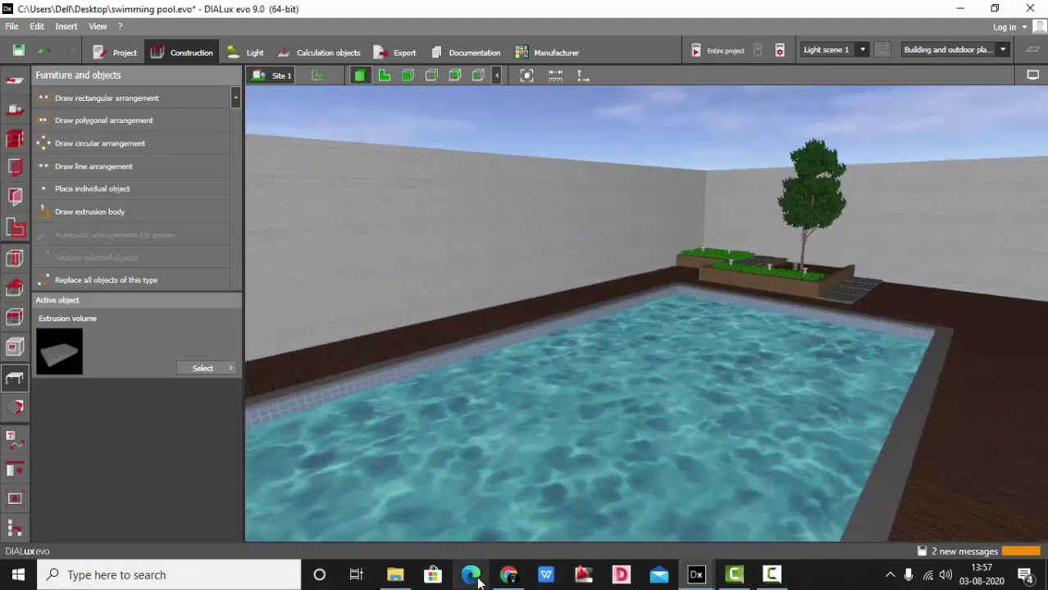
- Switch to Chrome and search Google Images for "swimming pool lighting"
{"action": "left_click", "coordinate": [508, 575]}
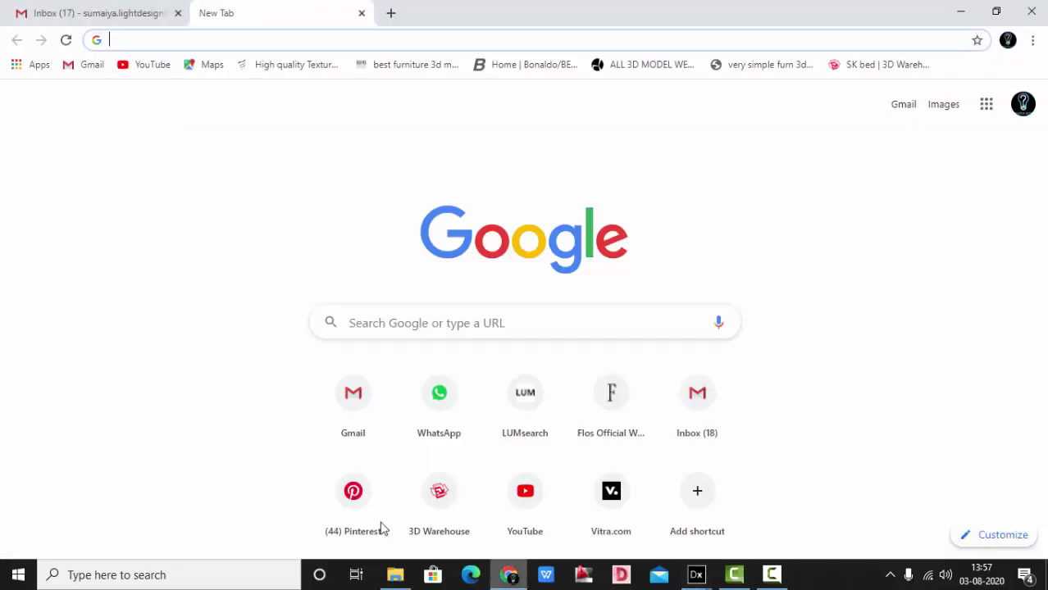
{"action": "left_click", "coordinate": [392, 320]}
{"action": "key", "text": "Down"}
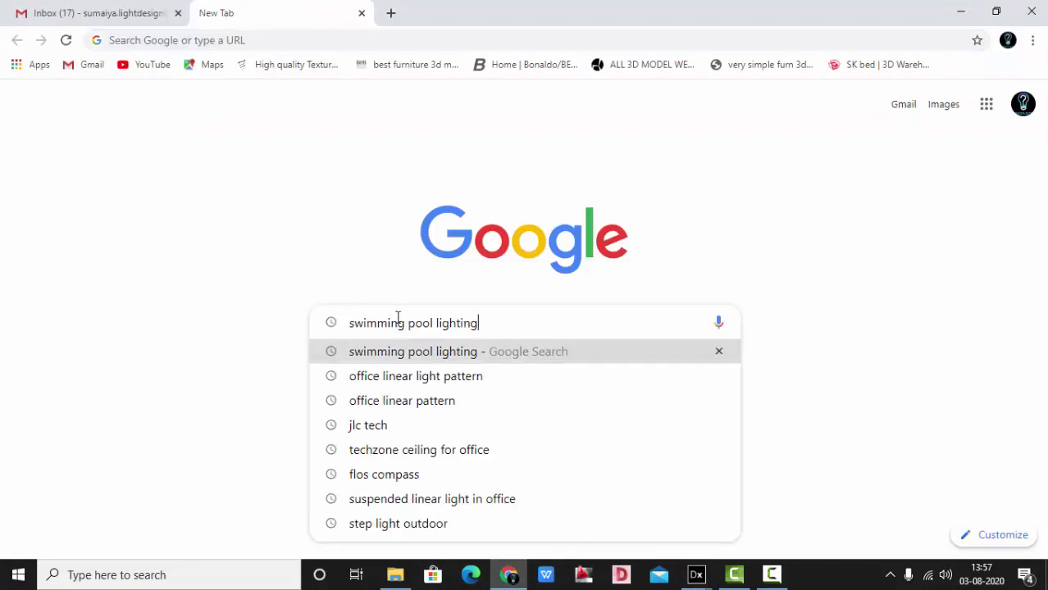
{"action": "key", "text": "Return"}
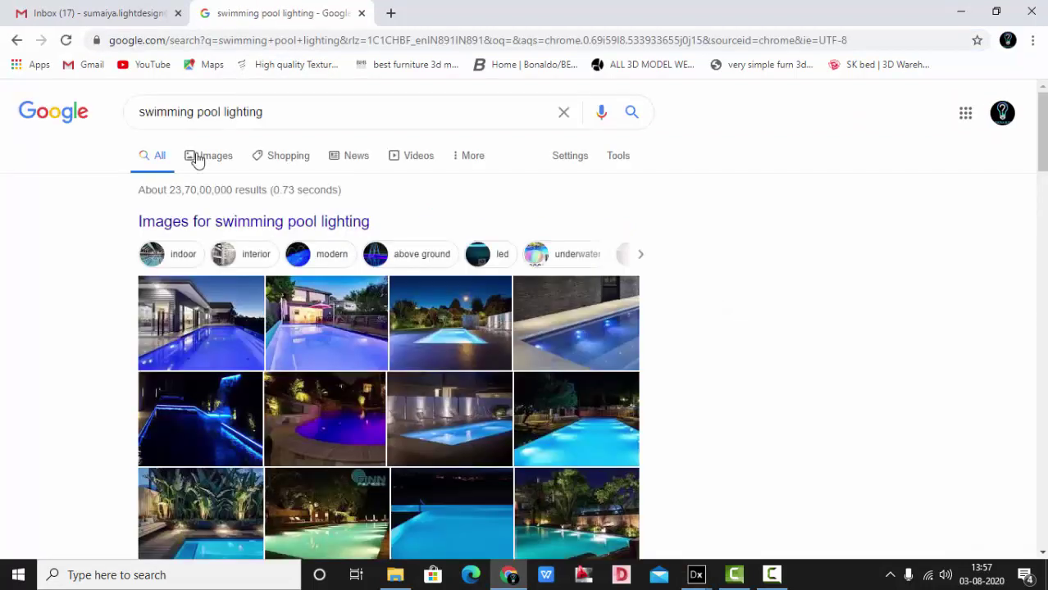
{"action": "left_click", "coordinate": [206, 160]}
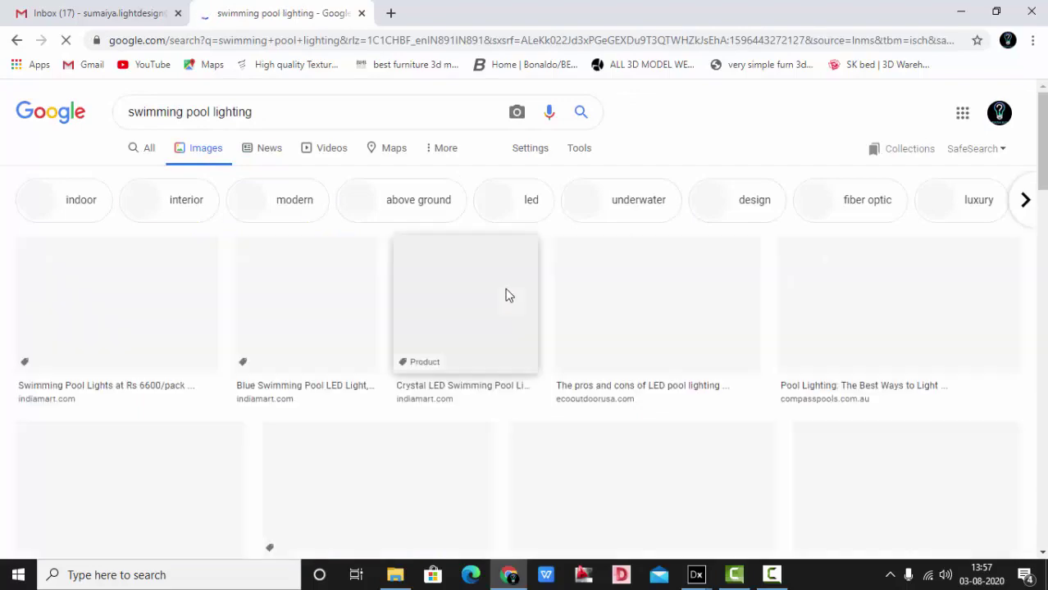
- Examine the reference images of blue LED edge lighting, underwater spotlights and wall-mounted lights in swimming pools
{"action": "scroll", "coordinate": [505, 294], "scroll_direction": "down", "scroll_amount": 1}
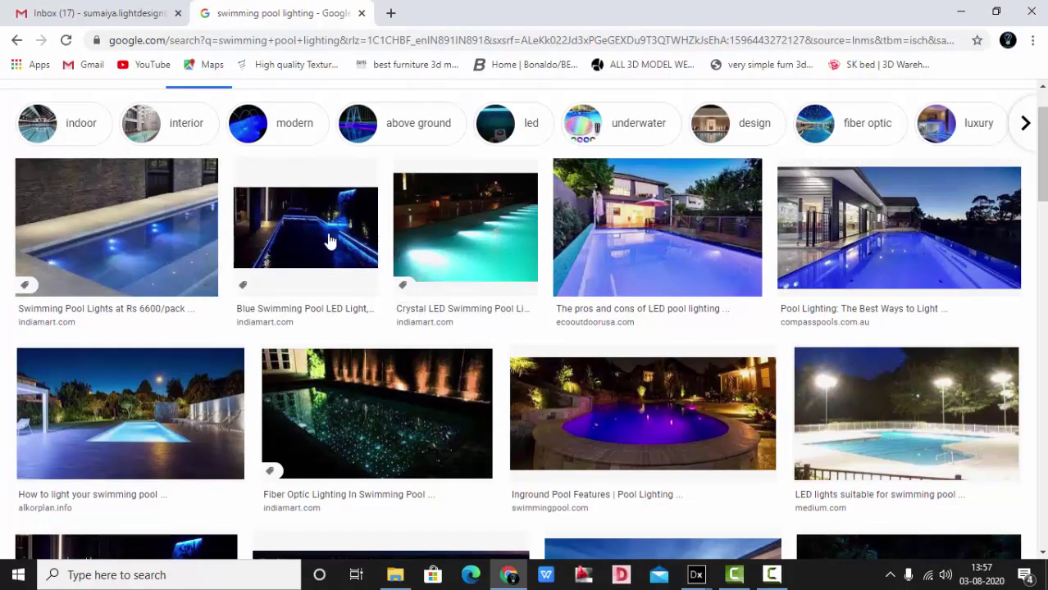
{"action": "left_click", "coordinate": [283, 230]}
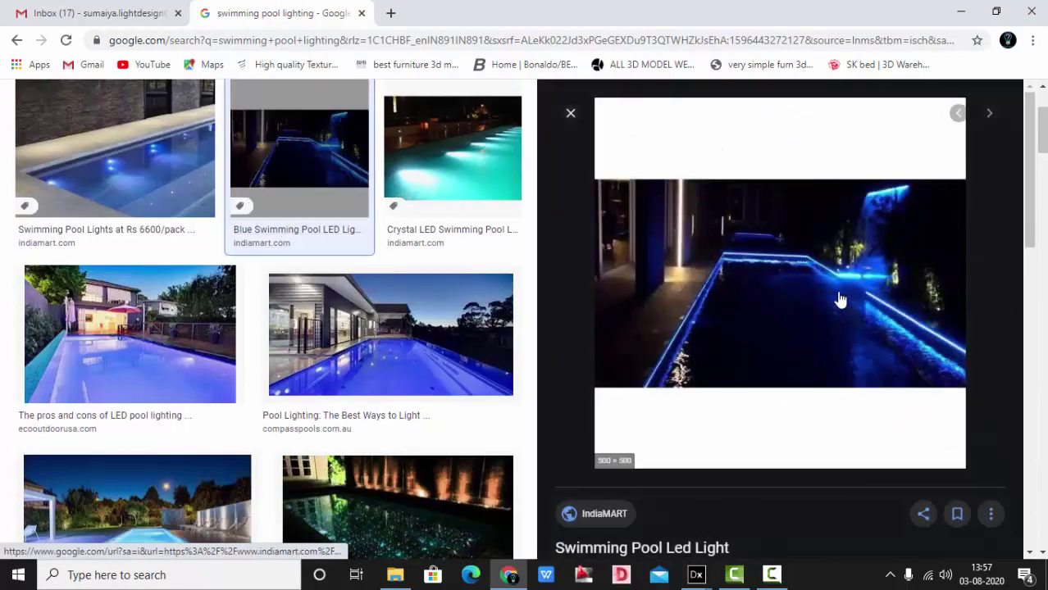
{"action": "left_click", "coordinate": [171, 175]}
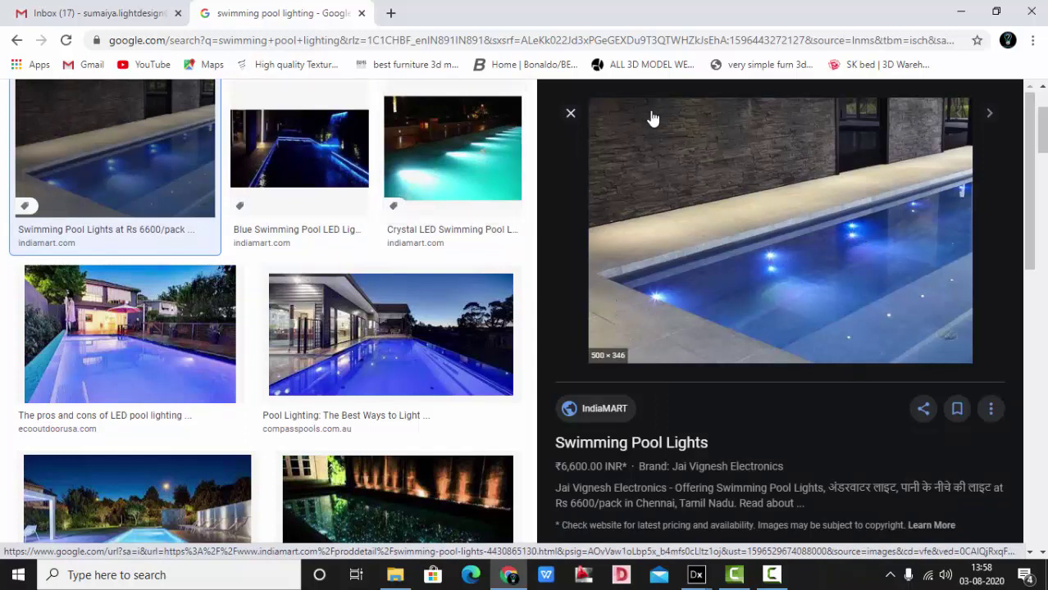
{"action": "left_click", "coordinate": [480, 152]}
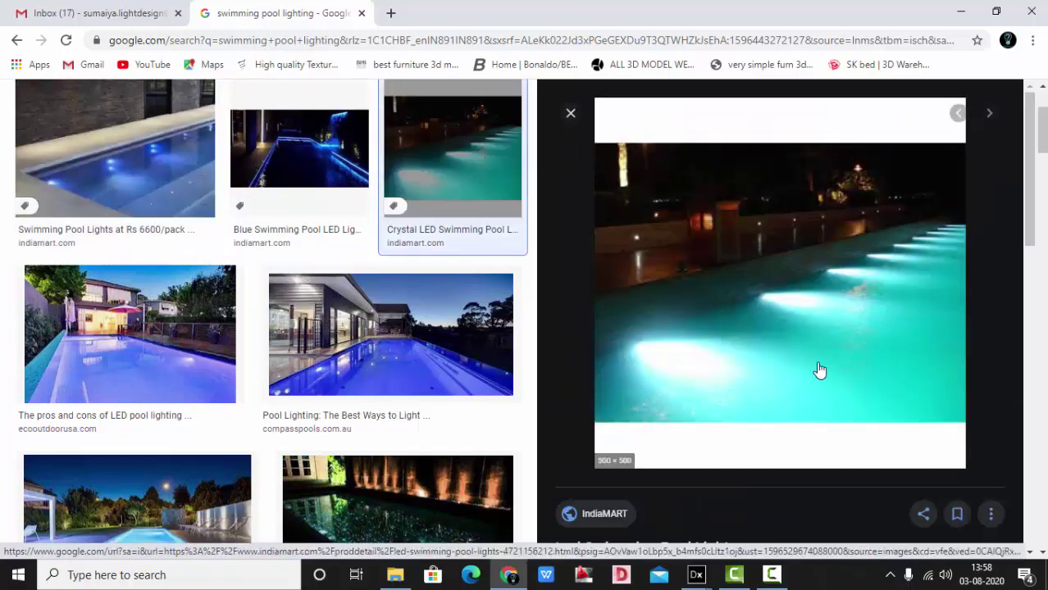
{"action": "left_click", "coordinate": [570, 114]}
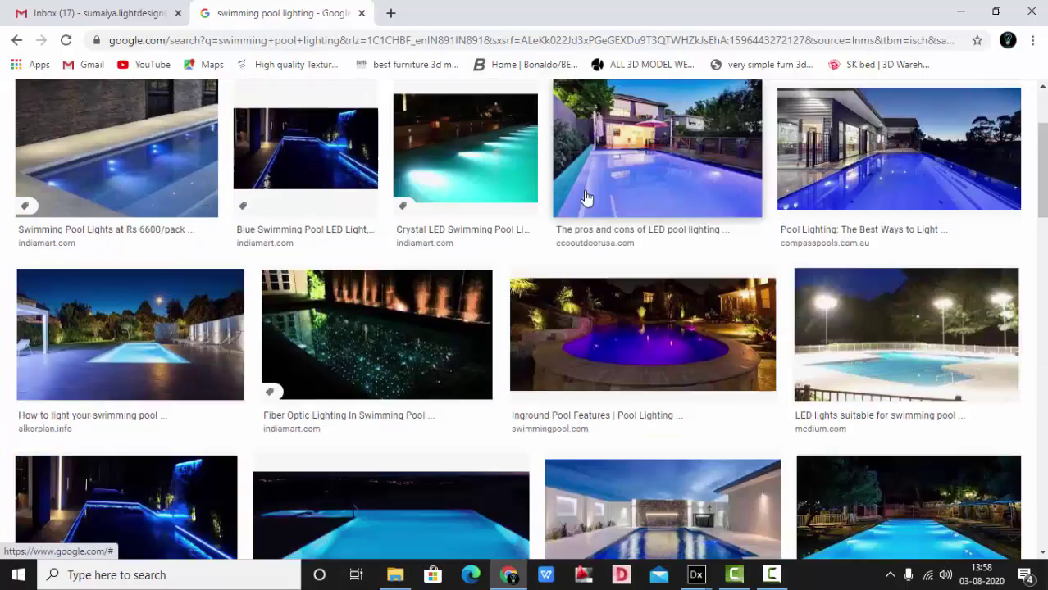
- Examine the reference images of fiber optic pool lighting and of underwater spotlights along the pool's side walls
{"action": "scroll", "coordinate": [420, 241], "scroll_direction": "down", "scroll_amount": 2}
{"action": "left_click", "coordinate": [374, 188]}
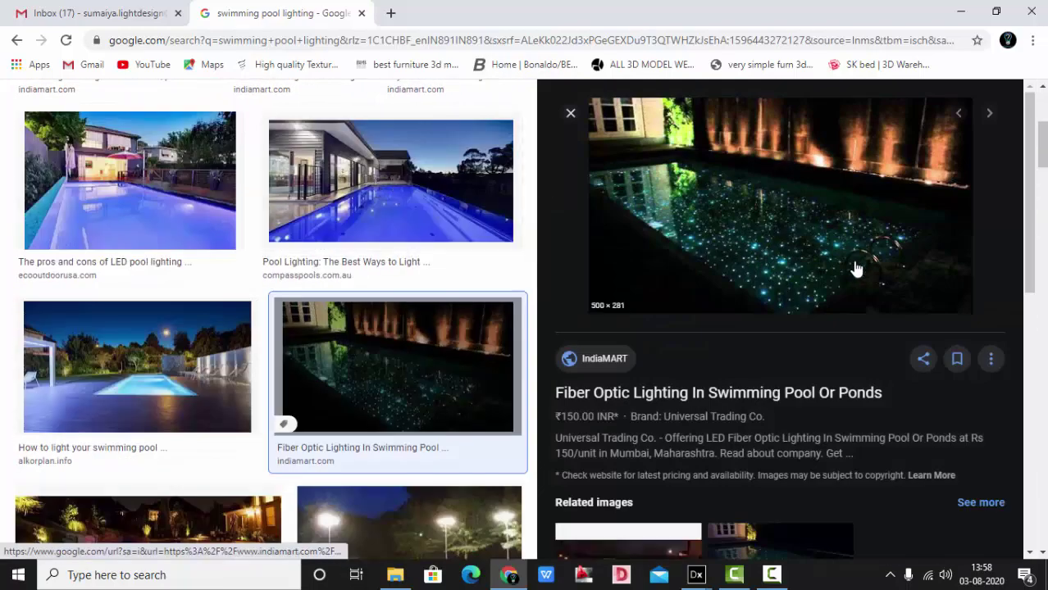
{"action": "left_click", "coordinate": [571, 113]}
{"action": "scroll", "coordinate": [538, 192], "scroll_direction": "down", "scroll_amount": 10}
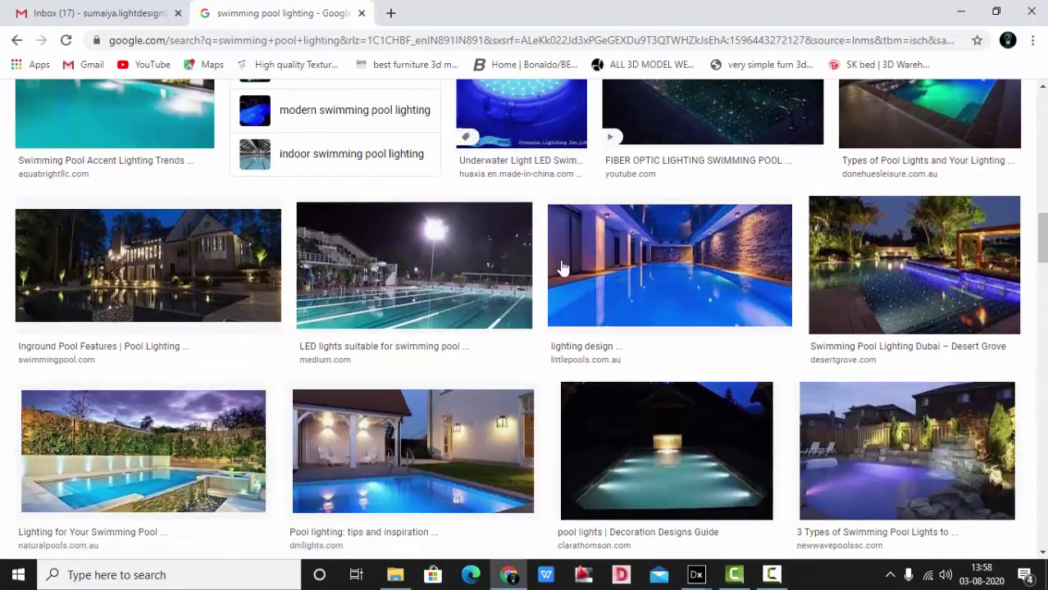
{"action": "left_click", "coordinate": [686, 428]}
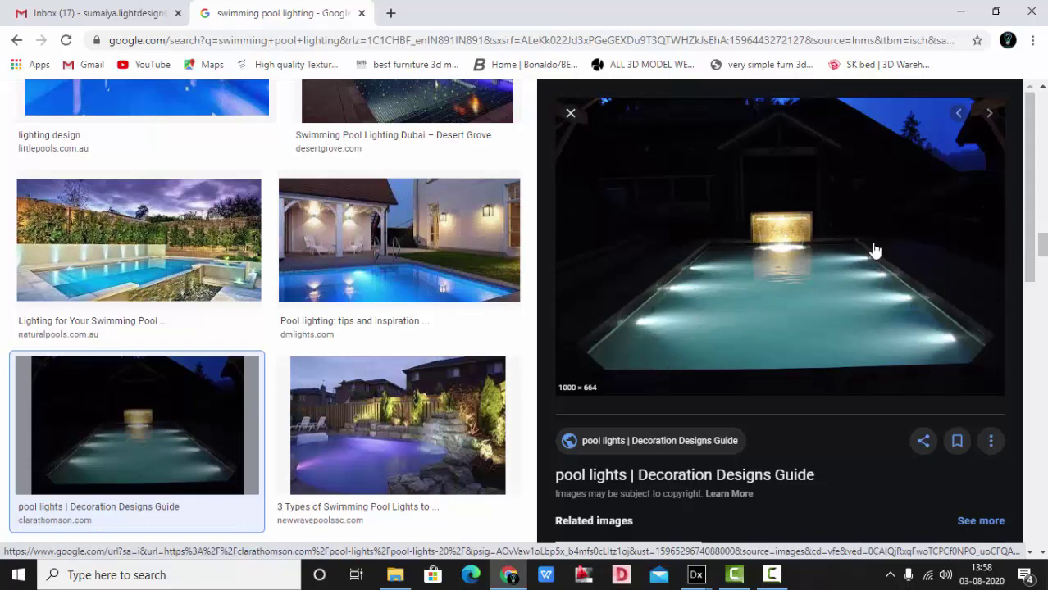
- Open the Simes product catalogue at simes.it/en/catalogue in a new browser tab and show its Submersion luminaires
{"action": "left_click", "coordinate": [391, 14]}
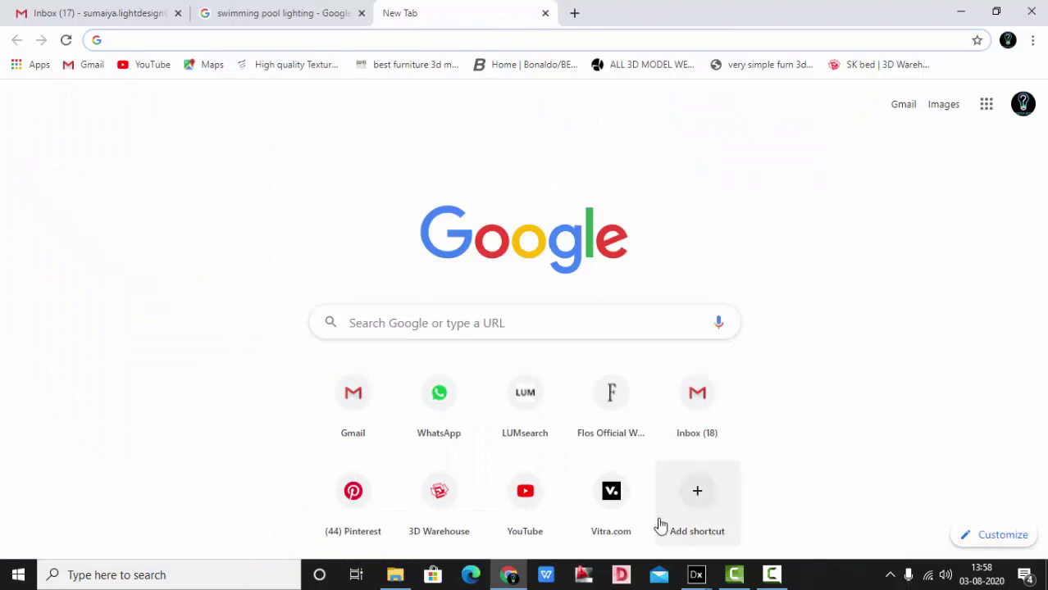
{"action": "left_click", "coordinate": [414, 40]}
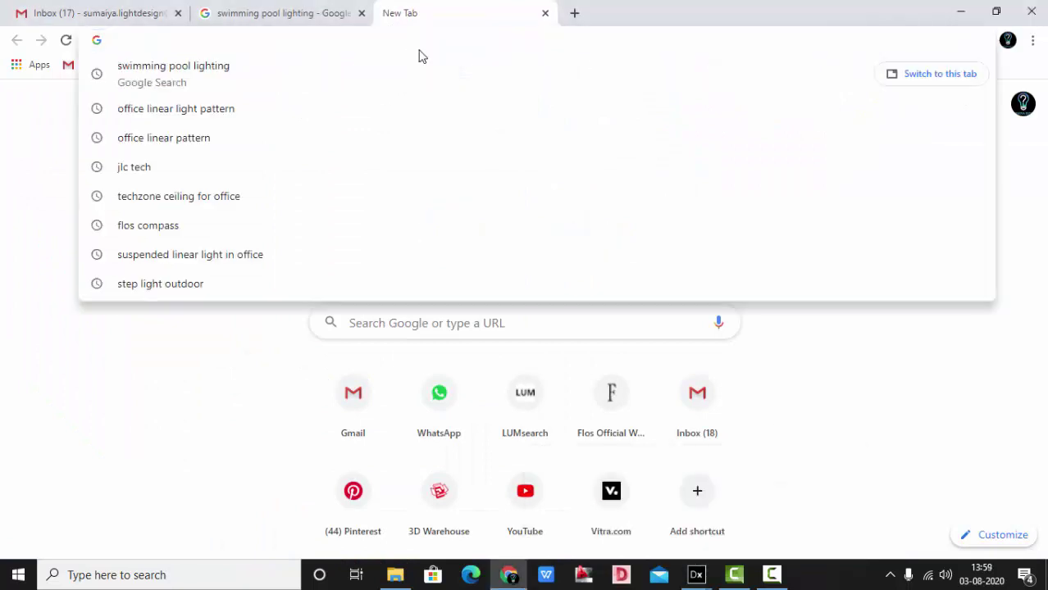
{"action": "type", "text": "SIM"}
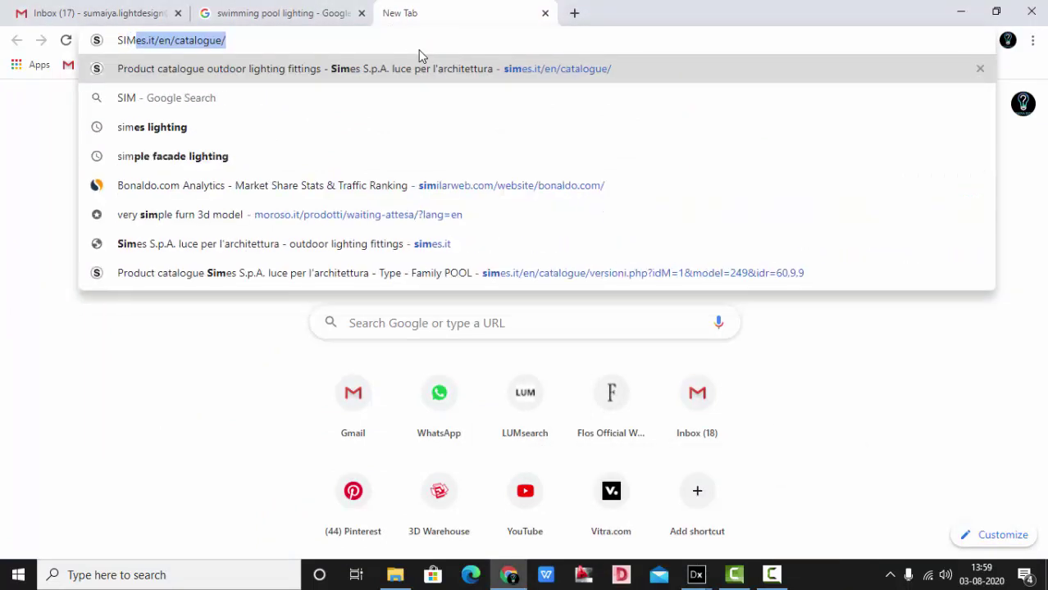
{"action": "key", "text": "Return"}
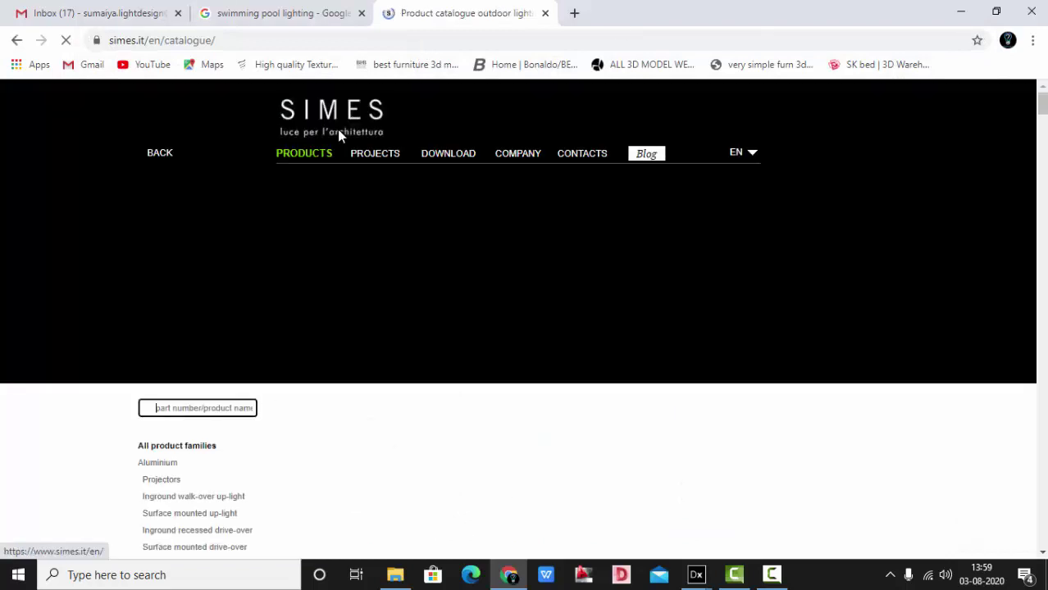
{"action": "scroll", "coordinate": [213, 283], "scroll_direction": "down", "scroll_amount": 3}
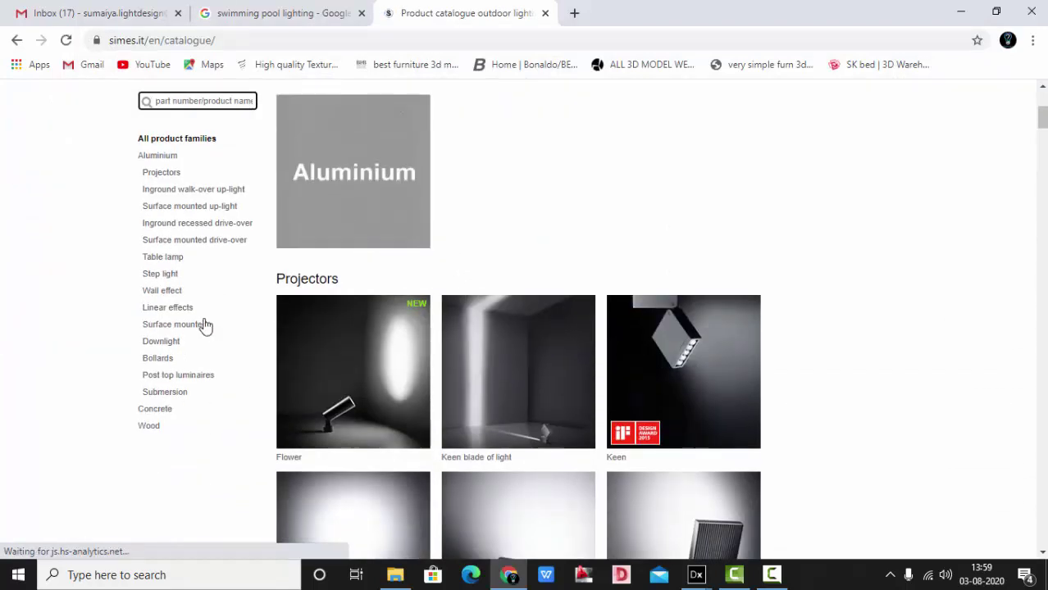
{"action": "left_click", "coordinate": [167, 392]}
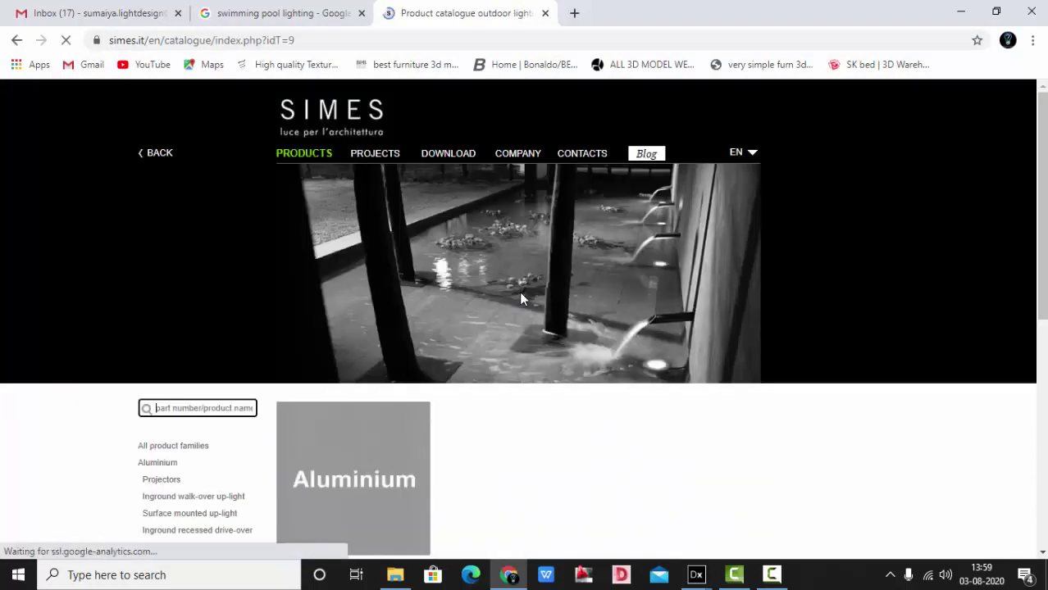
{"action": "scroll", "coordinate": [521, 271], "scroll_direction": "down", "scroll_amount": 5}
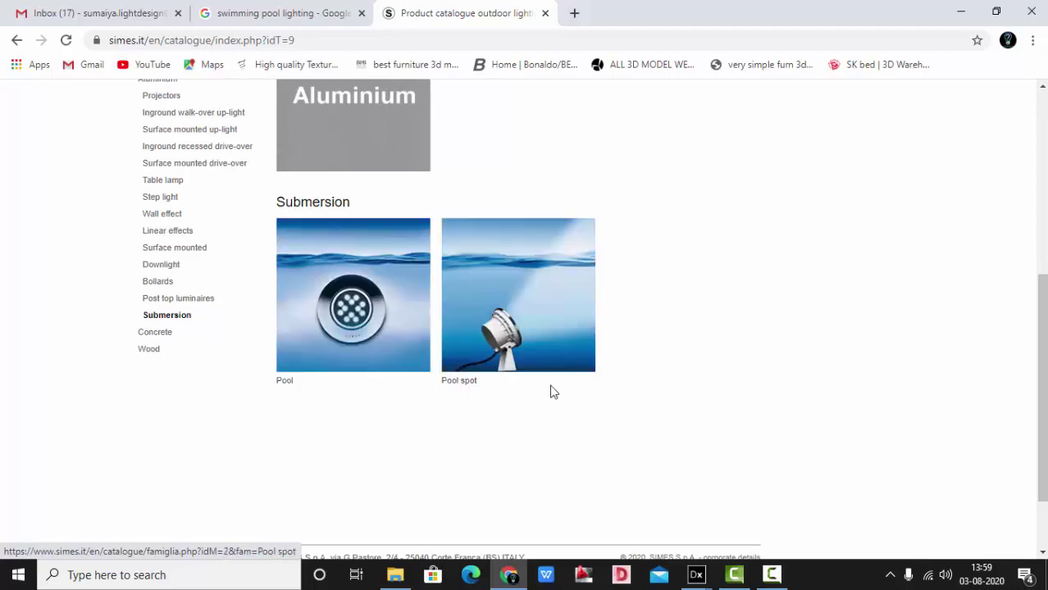
- Open the Pool luminaire family and go to its Micropool model
{"action": "left_click", "coordinate": [370, 289]}
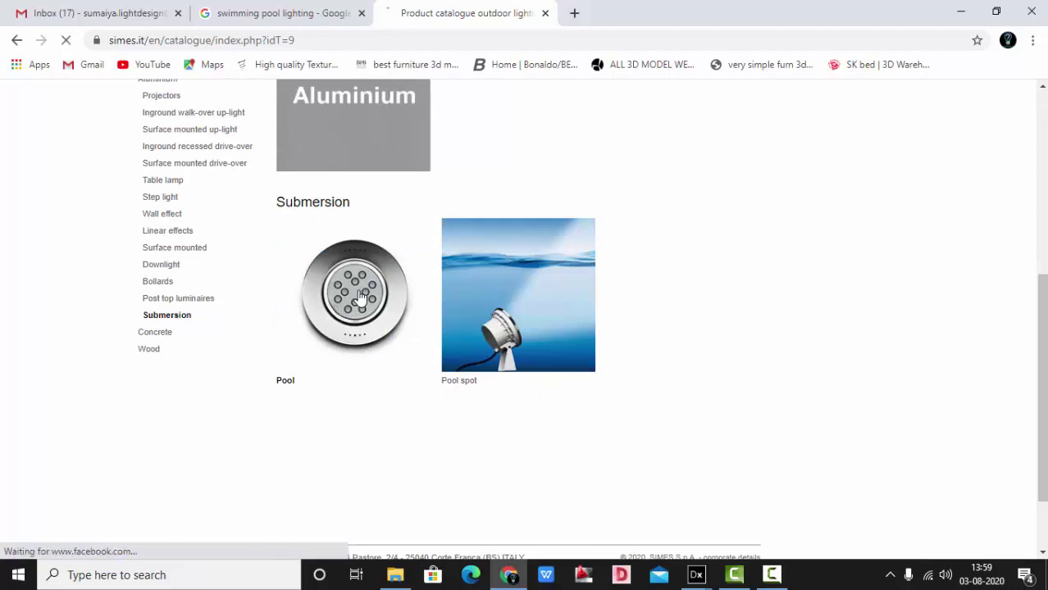
{"action": "scroll", "coordinate": [363, 295], "scroll_direction": "down", "scroll_amount": 2}
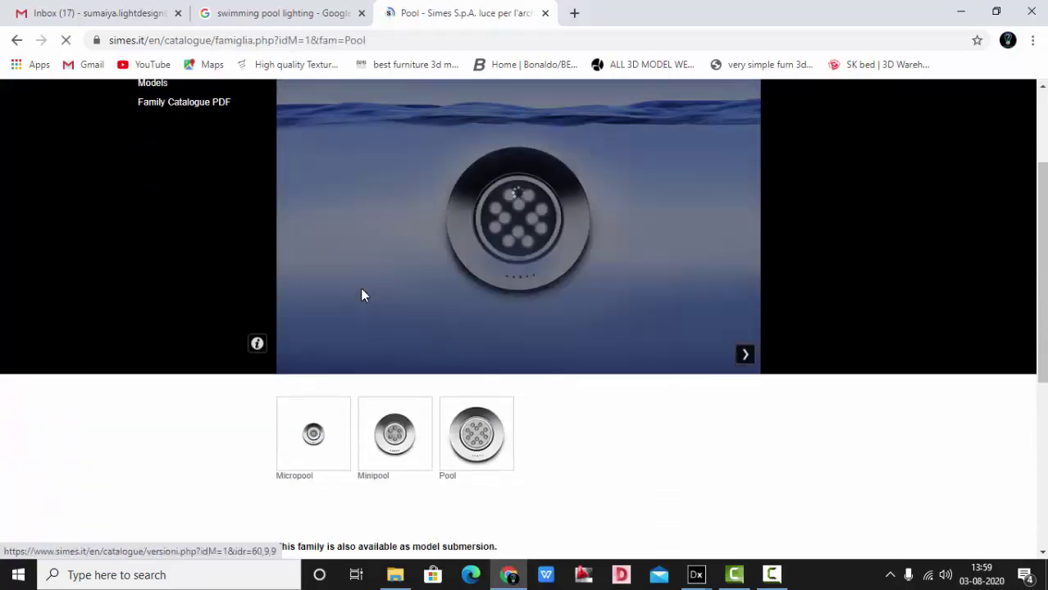
{"action": "scroll", "coordinate": [373, 328], "scroll_direction": "down", "scroll_amount": 1}
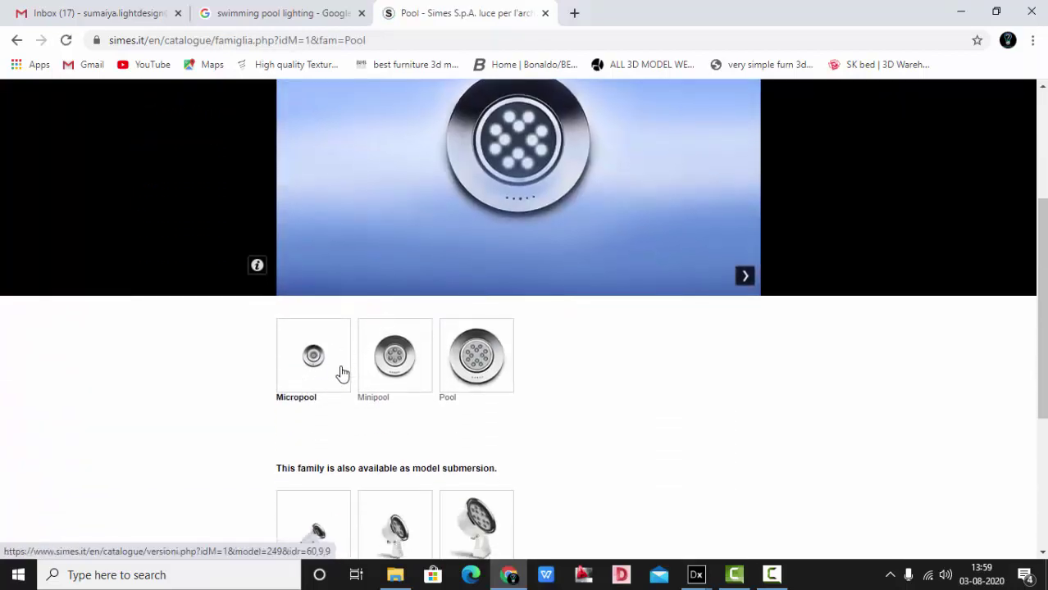
{"action": "scroll", "coordinate": [343, 372], "scroll_direction": "down", "scroll_amount": 1}
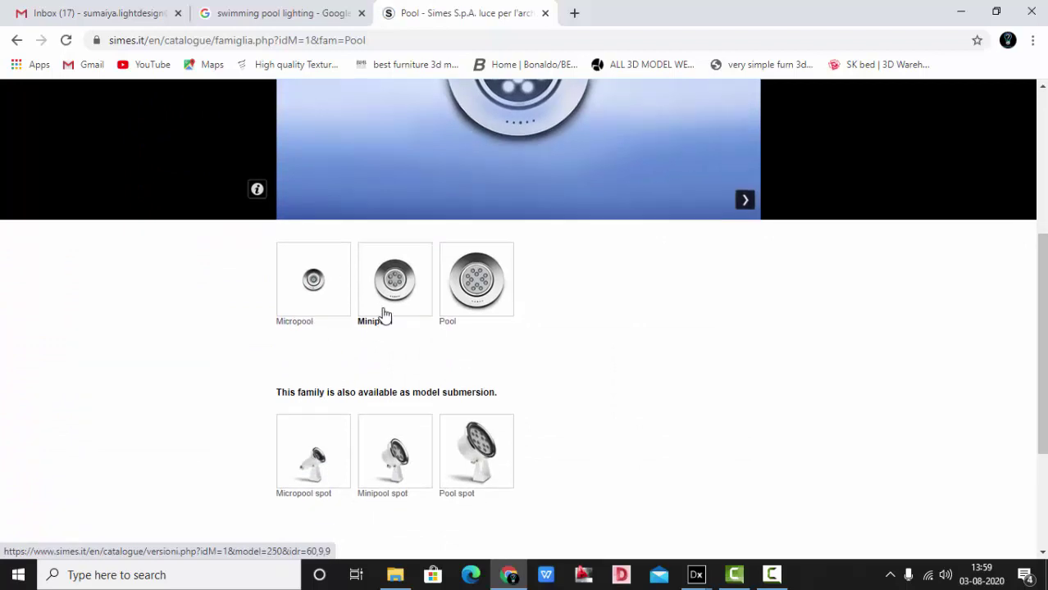
{"action": "left_click", "coordinate": [310, 288]}
- Compare the wattages, beam angles and light distributions of the Micropool, Minipool, Pool and spot versions
{"action": "scroll", "coordinate": [455, 238], "scroll_direction": "down", "scroll_amount": 1}
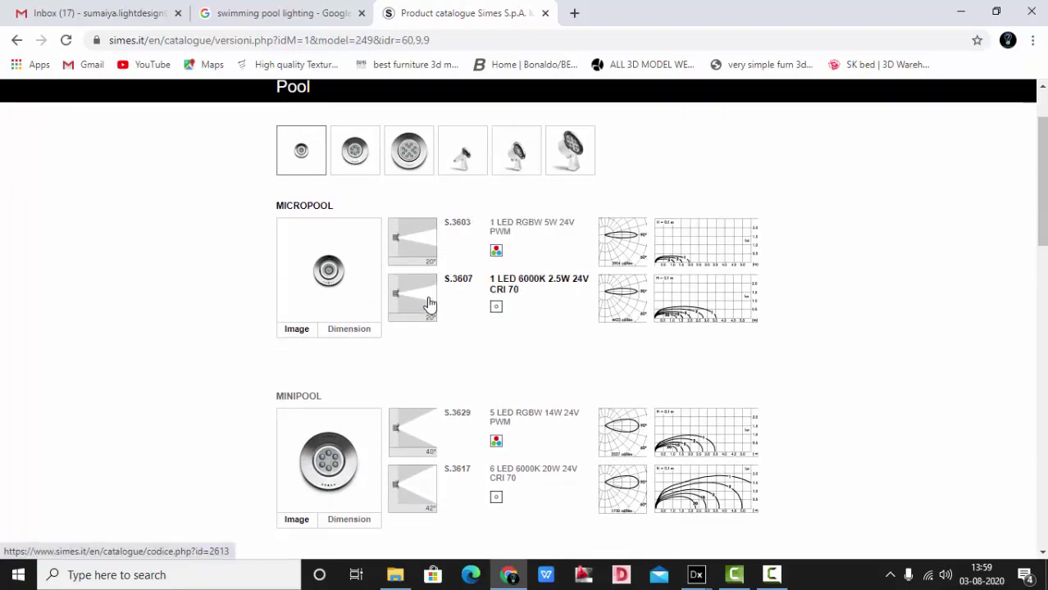
{"action": "scroll", "coordinate": [469, 344], "scroll_direction": "down", "scroll_amount": 2}
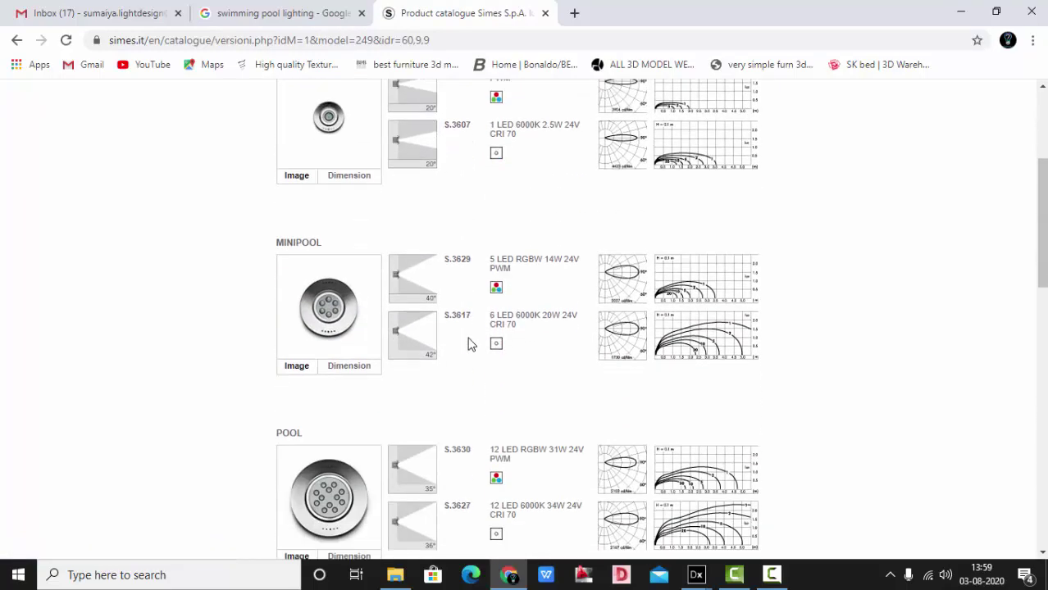
{"action": "scroll", "coordinate": [461, 314], "scroll_direction": "down", "scroll_amount": 2}
{"action": "scroll", "coordinate": [312, 223], "scroll_direction": "up", "scroll_amount": 1}
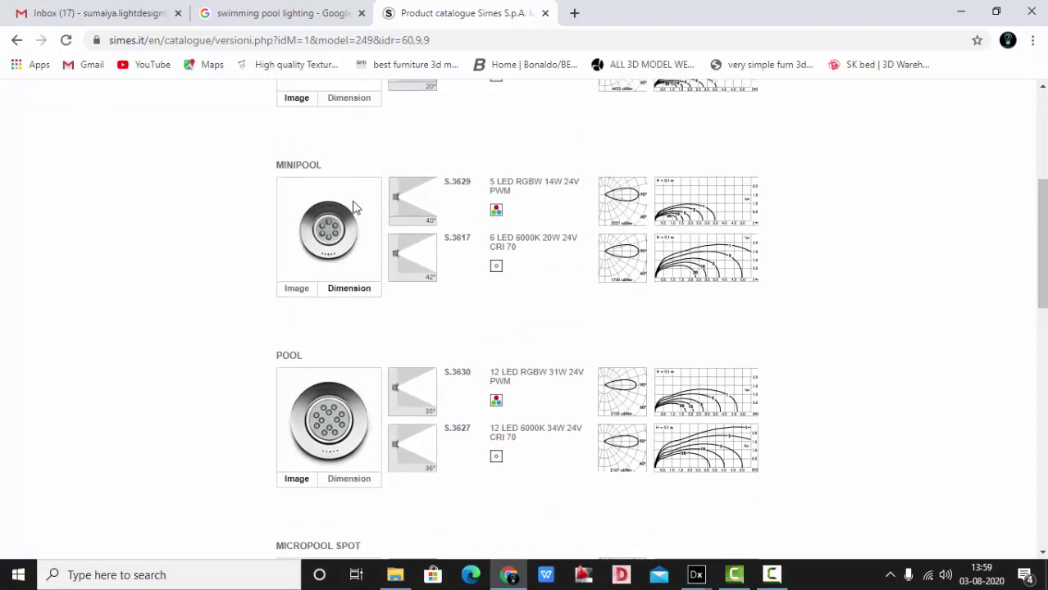
{"action": "scroll", "coordinate": [382, 352], "scroll_direction": "down", "scroll_amount": 1}
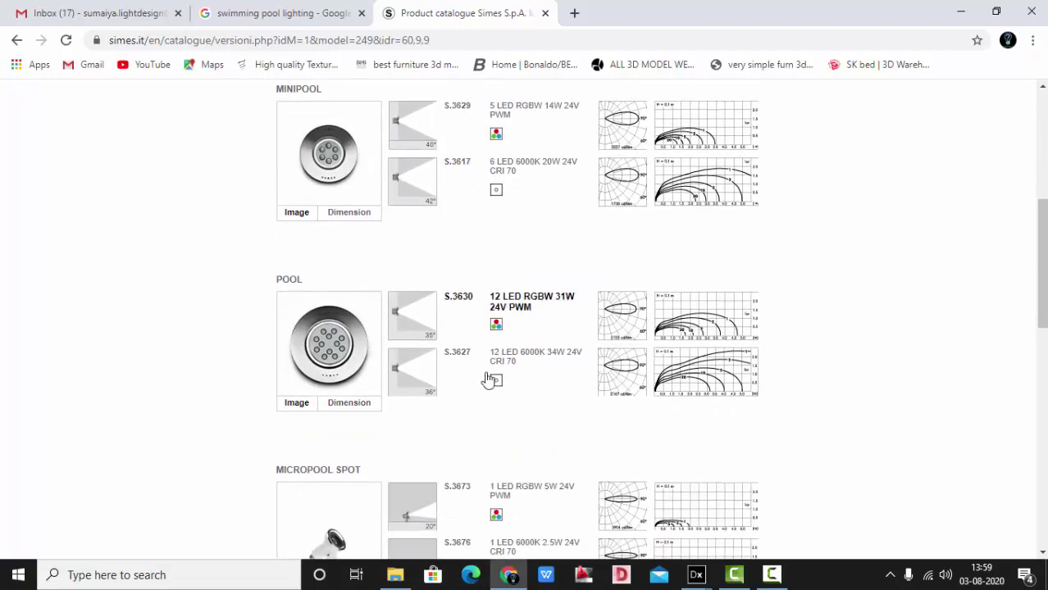
{"action": "scroll", "coordinate": [484, 398], "scroll_direction": "down", "scroll_amount": 1}
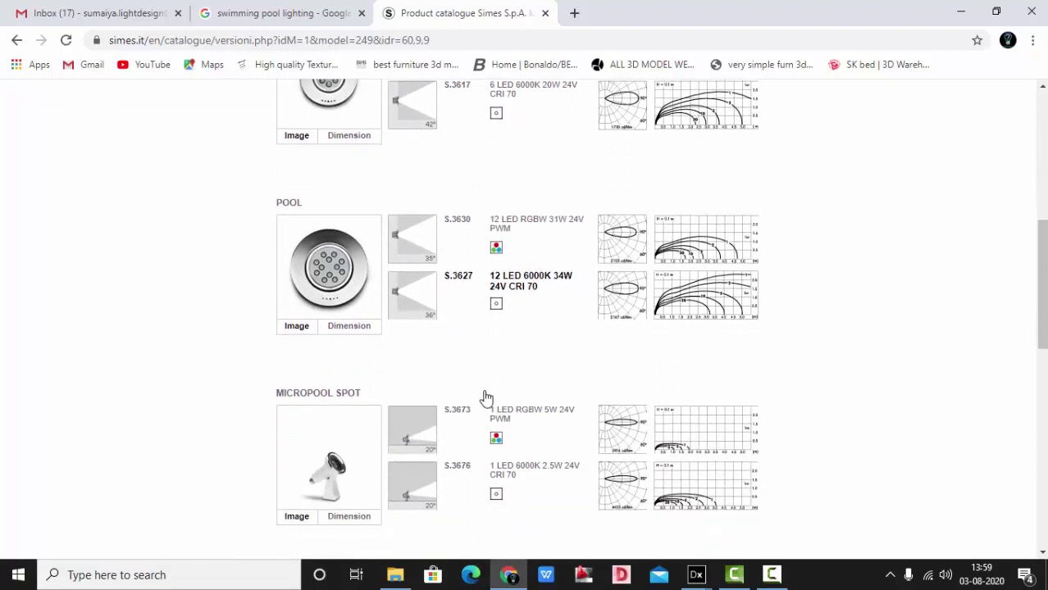
{"action": "scroll", "coordinate": [486, 398], "scroll_direction": "down", "scroll_amount": 5}
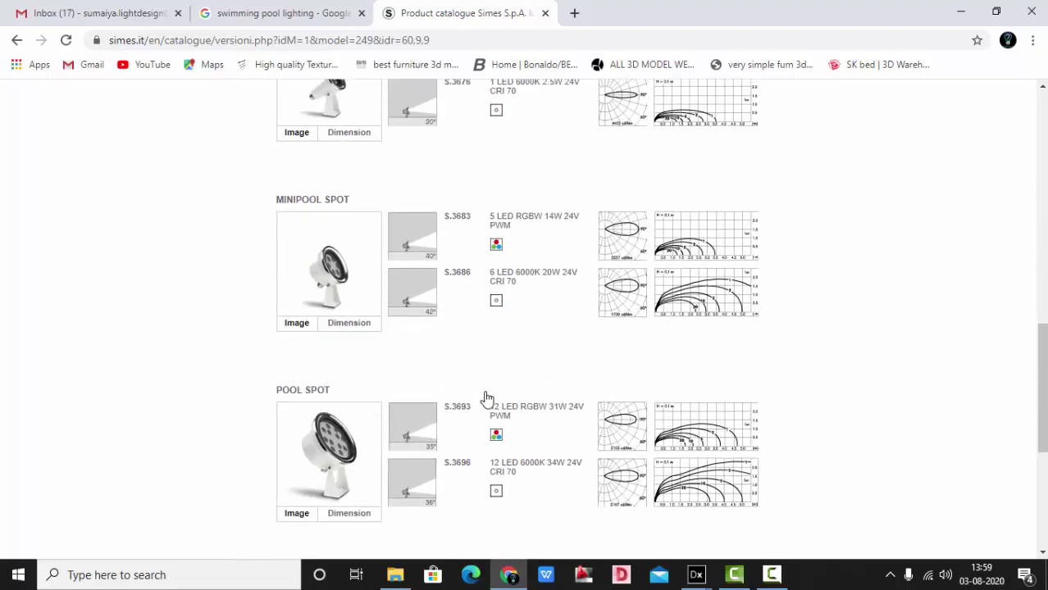
{"action": "scroll", "coordinate": [487, 397], "scroll_direction": "up", "scroll_amount": 10}
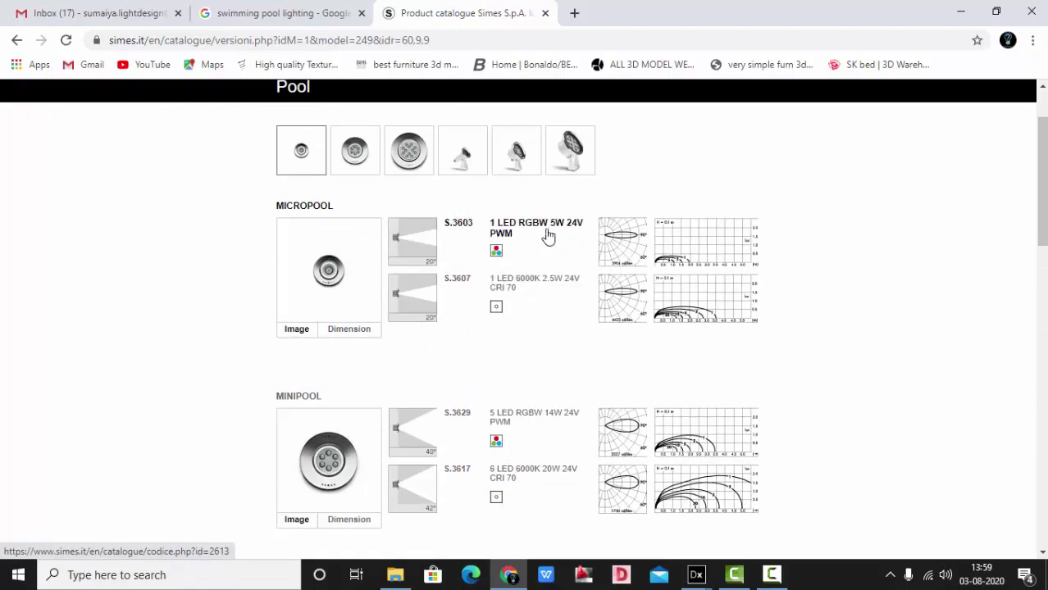
- Download the IES design data of the Micropool S.3603 RGBW 5W luminaire and switch to DIALux evo
{"action": "left_click", "coordinate": [436, 248]}
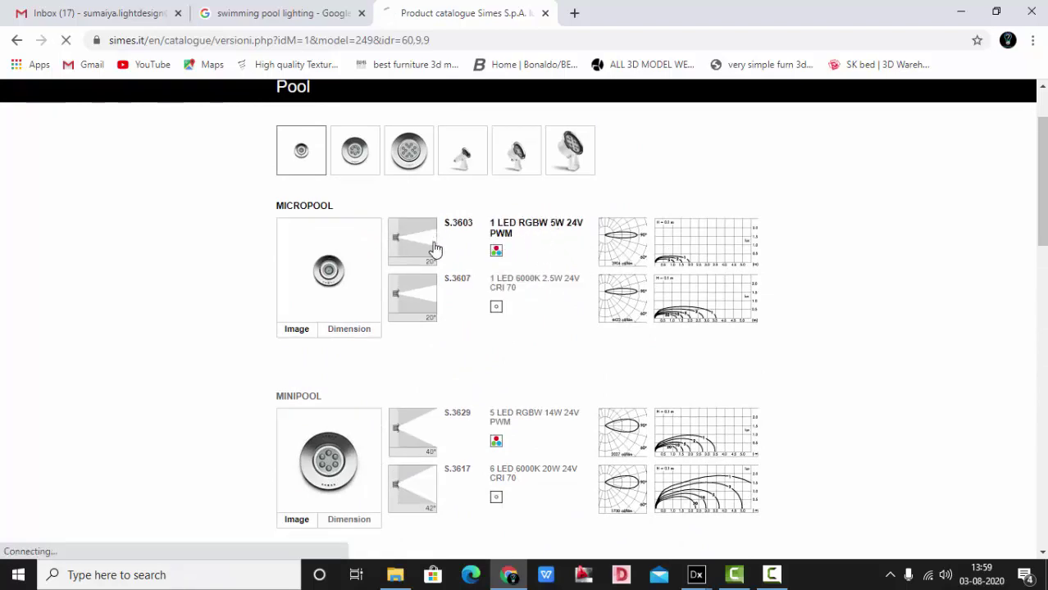
{"action": "scroll", "coordinate": [414, 329], "scroll_direction": "down", "scroll_amount": 3}
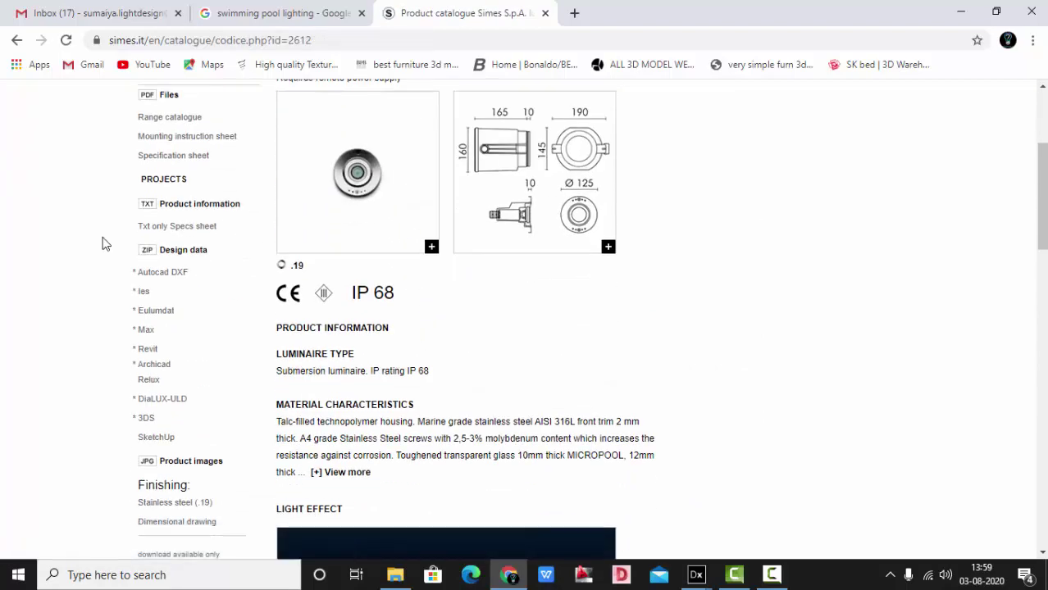
{"action": "left_click", "coordinate": [144, 295]}
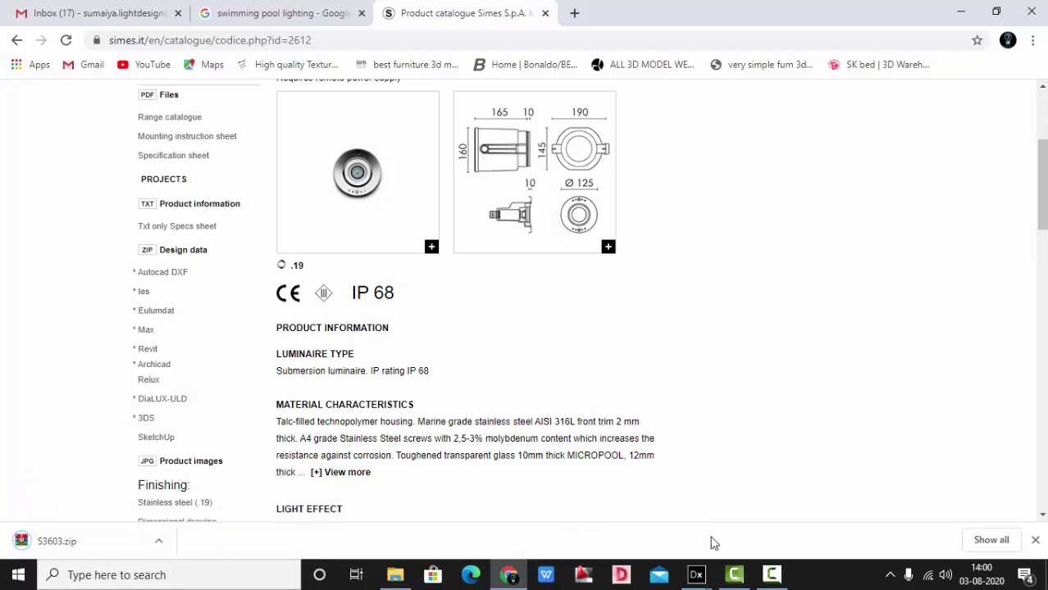
{"action": "mouse_move", "coordinate": [697, 579]}
{"action": "left_click", "coordinate": [649, 538]}
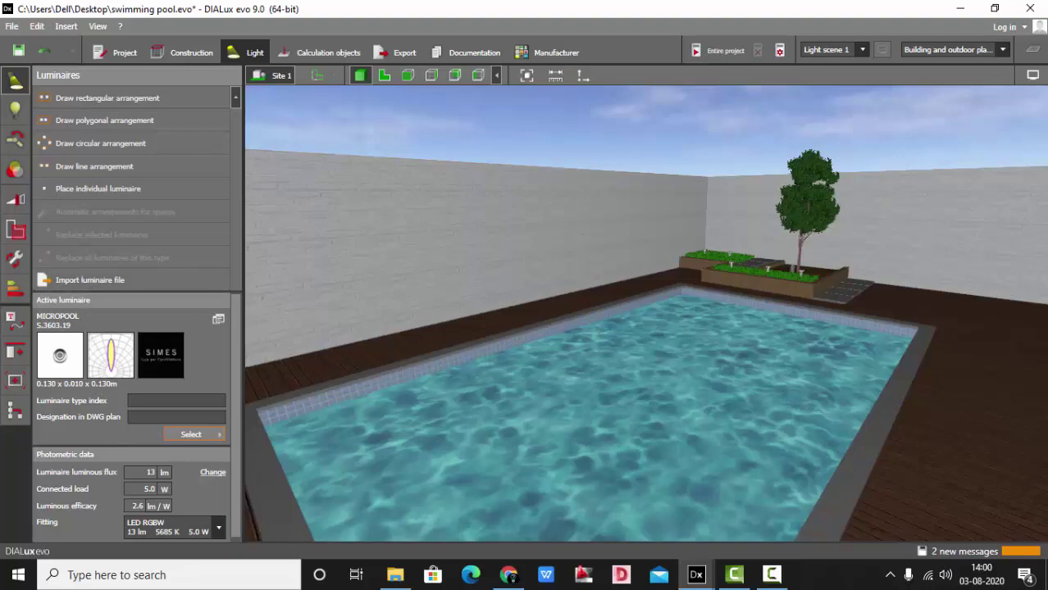
- Draw a line arrangement of three Micropool luminaires along one long inner edge of the pool in plan view
{"action": "scroll", "coordinate": [686, 348], "scroll_direction": "down", "scroll_amount": 3}
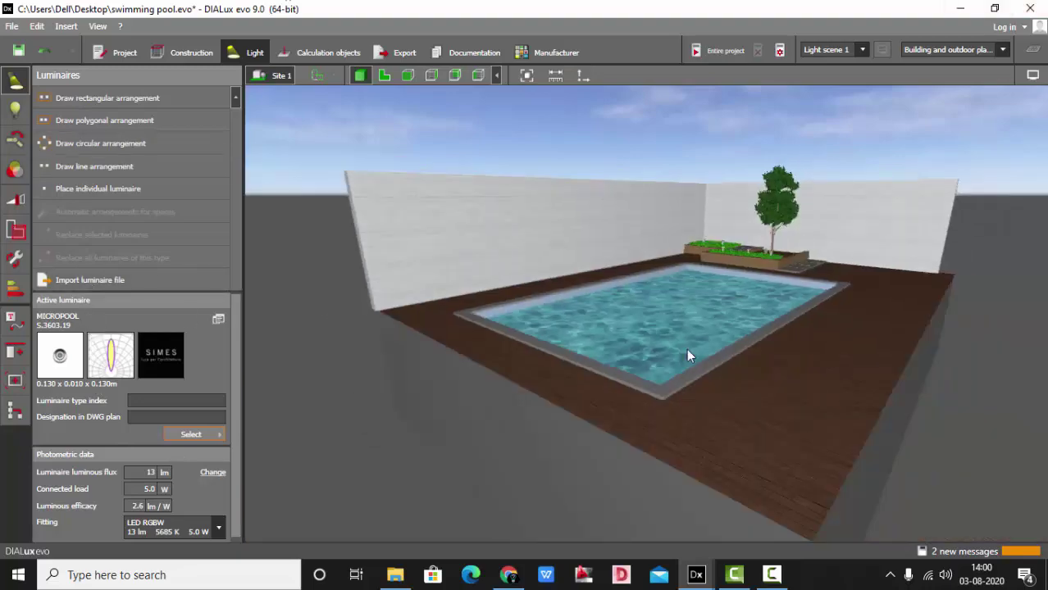
{"action": "scroll", "coordinate": [687, 348], "scroll_direction": "up", "scroll_amount": 10}
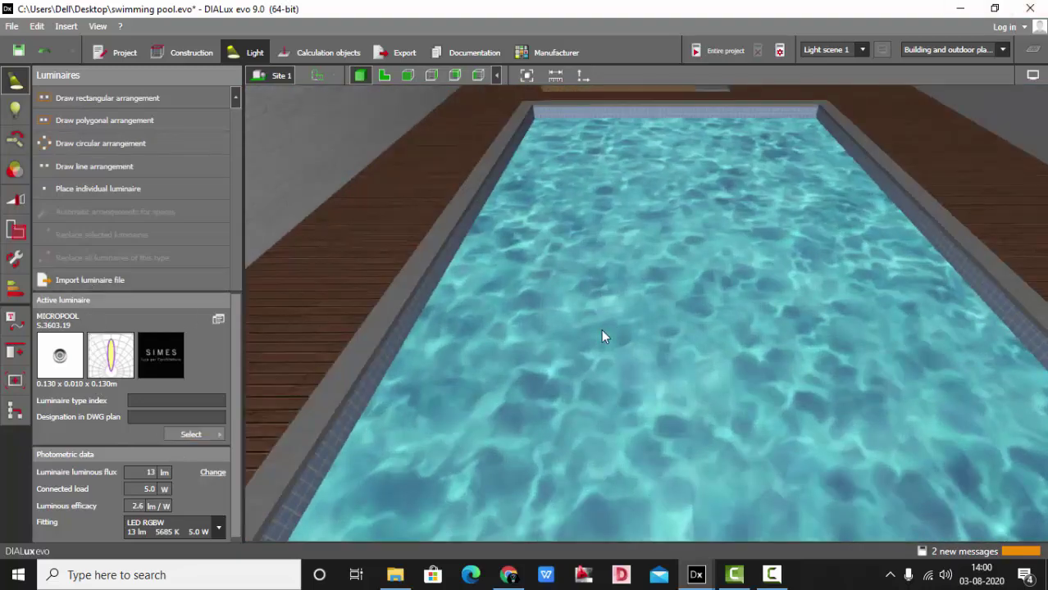
{"action": "left_click", "coordinate": [383, 77]}
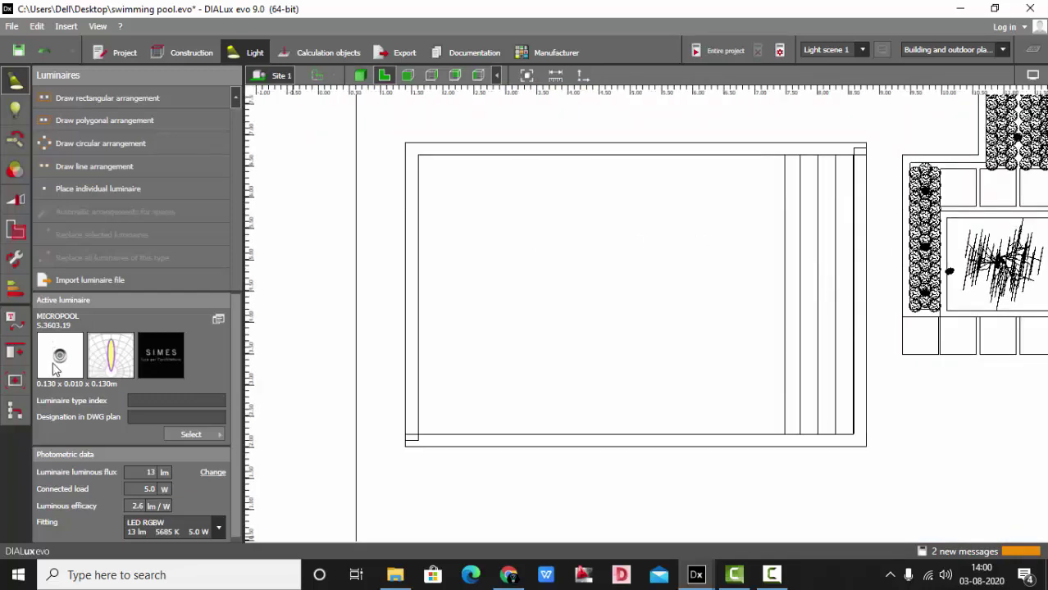
{"action": "left_click", "coordinate": [85, 169]}
{"action": "scroll", "coordinate": [391, 194], "scroll_direction": "up", "scroll_amount": 3}
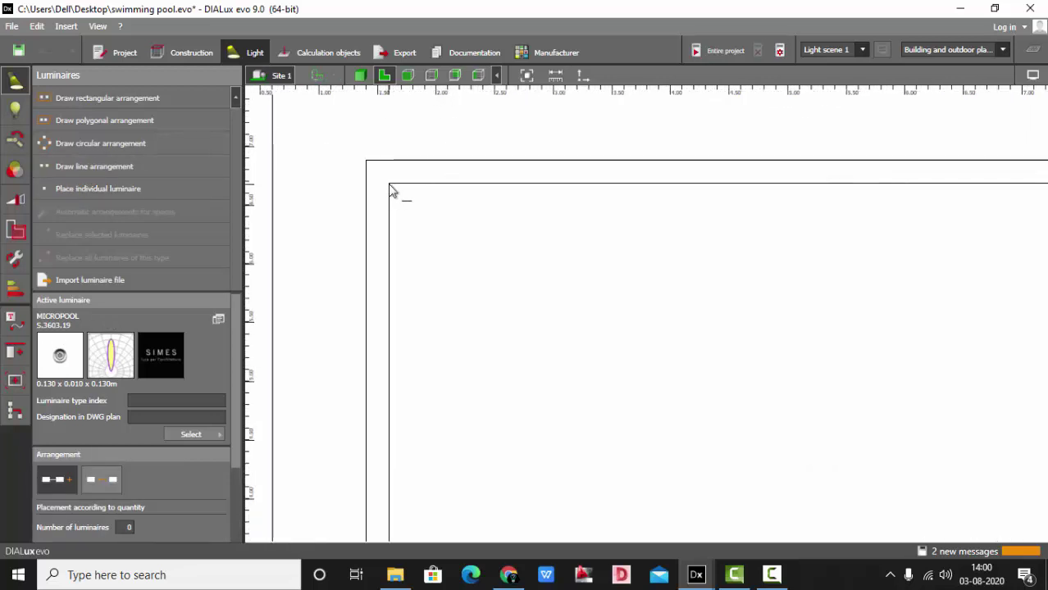
{"action": "left_click", "coordinate": [390, 184]}
{"action": "scroll", "coordinate": [320, 246], "scroll_direction": "down", "scroll_amount": 4}
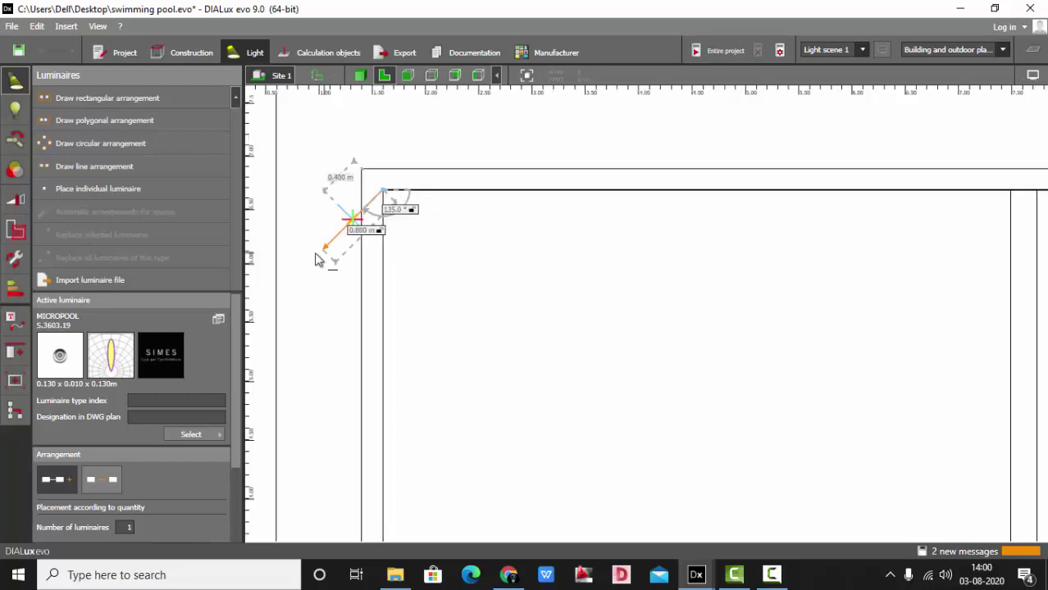
{"action": "scroll", "coordinate": [713, 227], "scroll_direction": "up", "scroll_amount": 4}
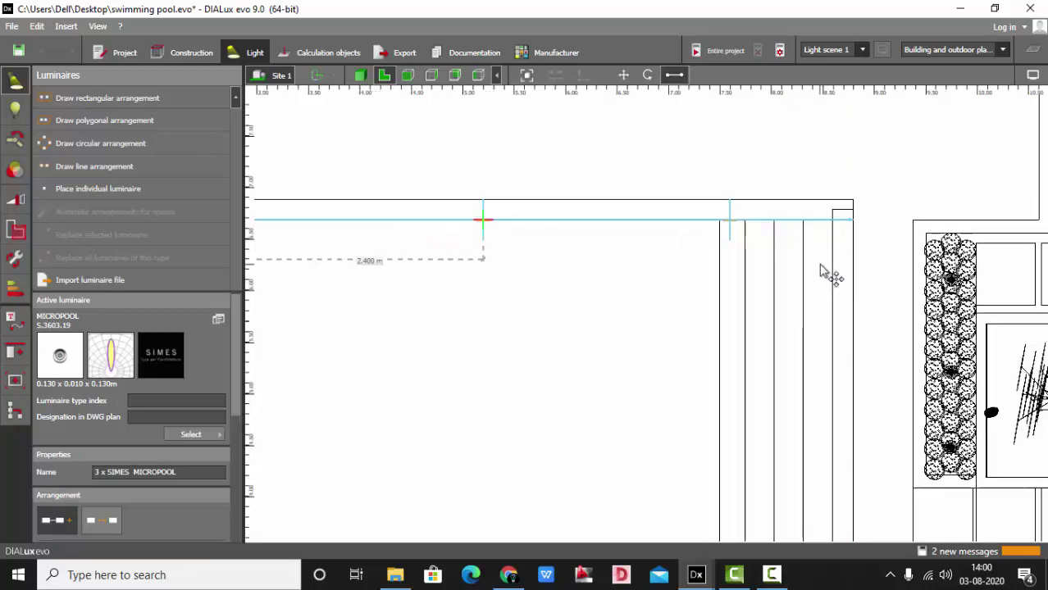
{"action": "scroll", "coordinate": [824, 269], "scroll_direction": "down", "scroll_amount": 3}
{"action": "scroll", "coordinate": [607, 277], "scroll_direction": "up", "scroll_amount": 1}
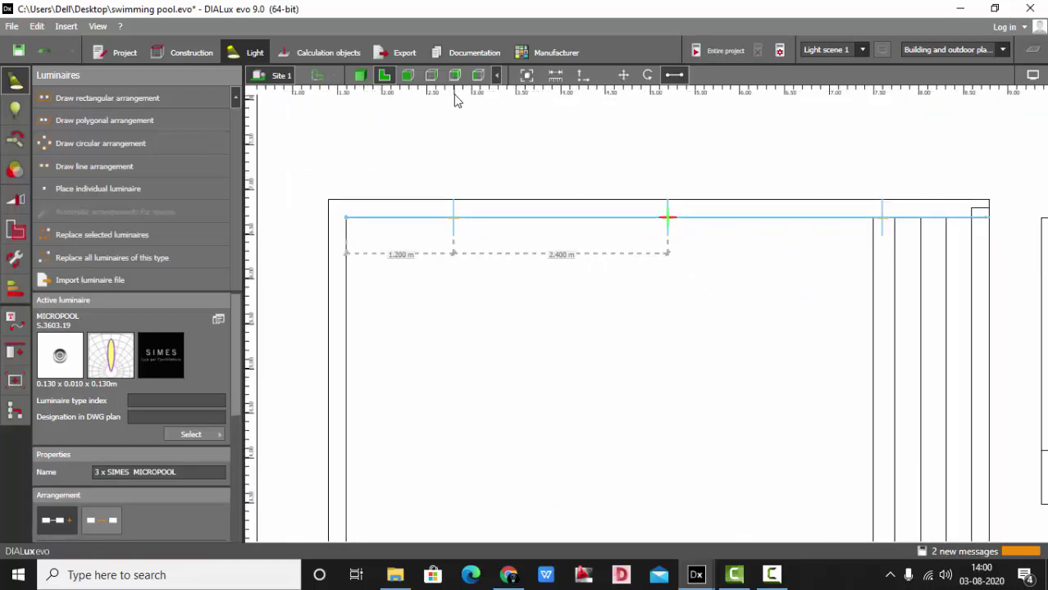
- Lower the line of Micropool luminaires in a side view to about mid-depth on the pool wall
{"action": "left_click", "coordinate": [431, 77]}
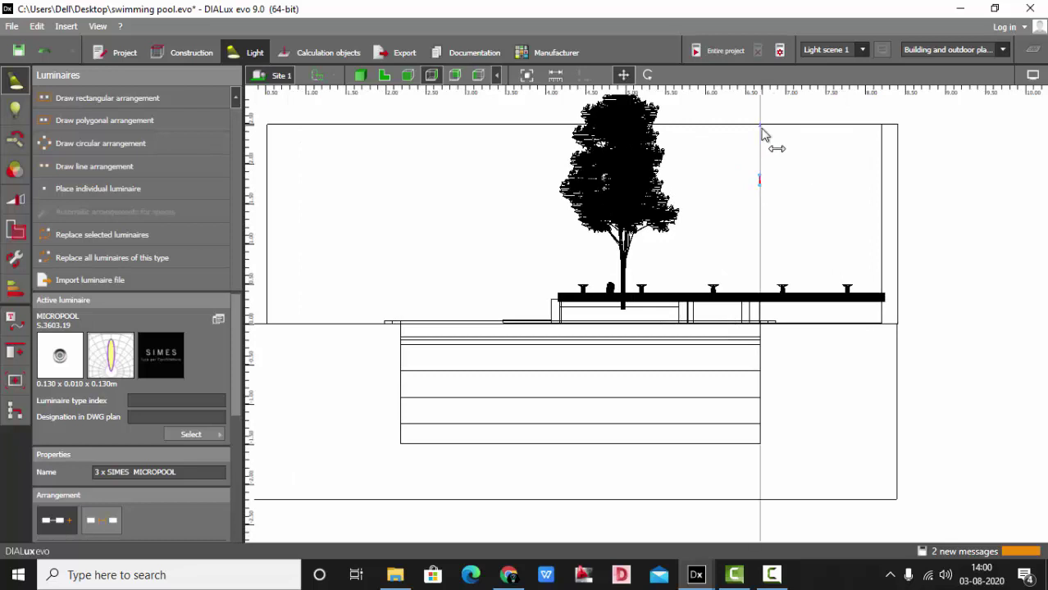
{"action": "scroll", "coordinate": [769, 434], "scroll_direction": "up", "scroll_amount": 10}
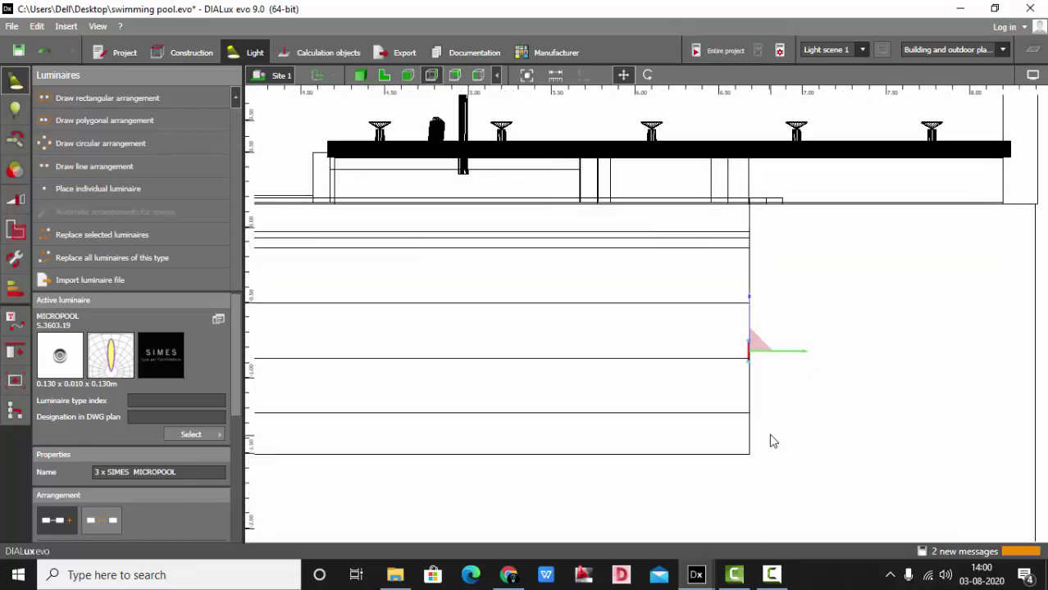
{"action": "scroll", "coordinate": [689, 192], "scroll_direction": "down", "scroll_amount": 5}
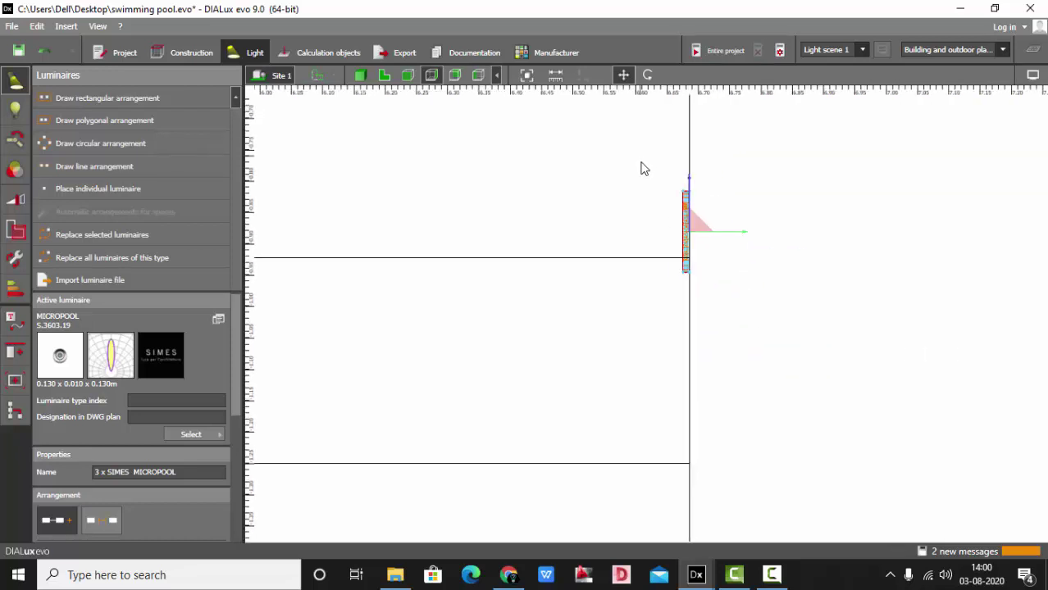
- Measure the luminaires' position on the pool wall in the side view and inspect them in the 3D view
{"action": "left_click", "coordinate": [557, 75]}
{"action": "scroll", "coordinate": [678, 295], "scroll_direction": "up", "scroll_amount": 2}
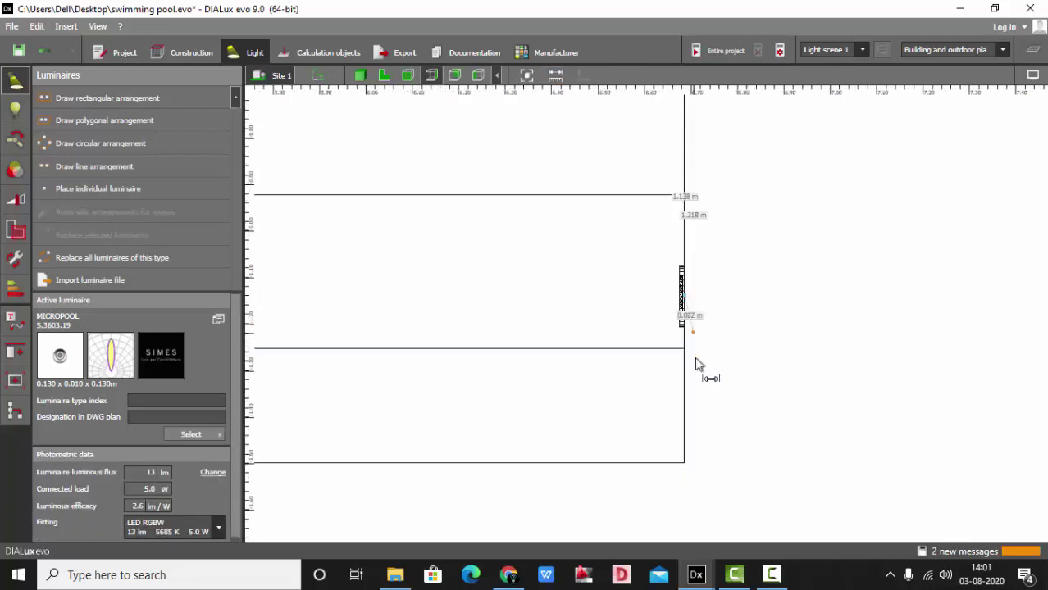
{"action": "left_click", "coordinate": [685, 464]}
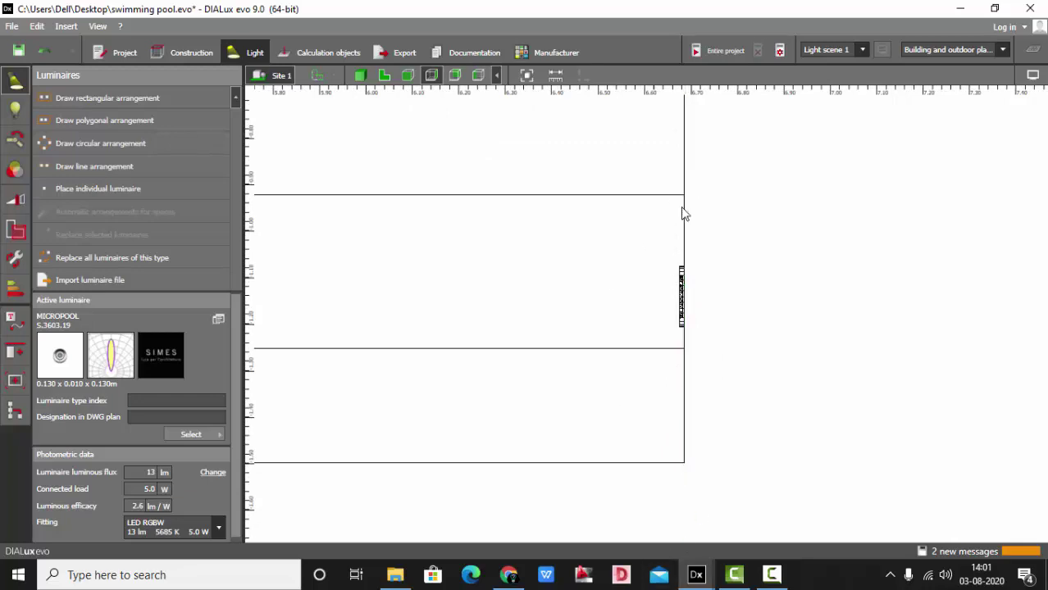
{"action": "scroll", "coordinate": [684, 214], "scroll_direction": "down", "scroll_amount": 2}
{"action": "left_click", "coordinate": [360, 76]}
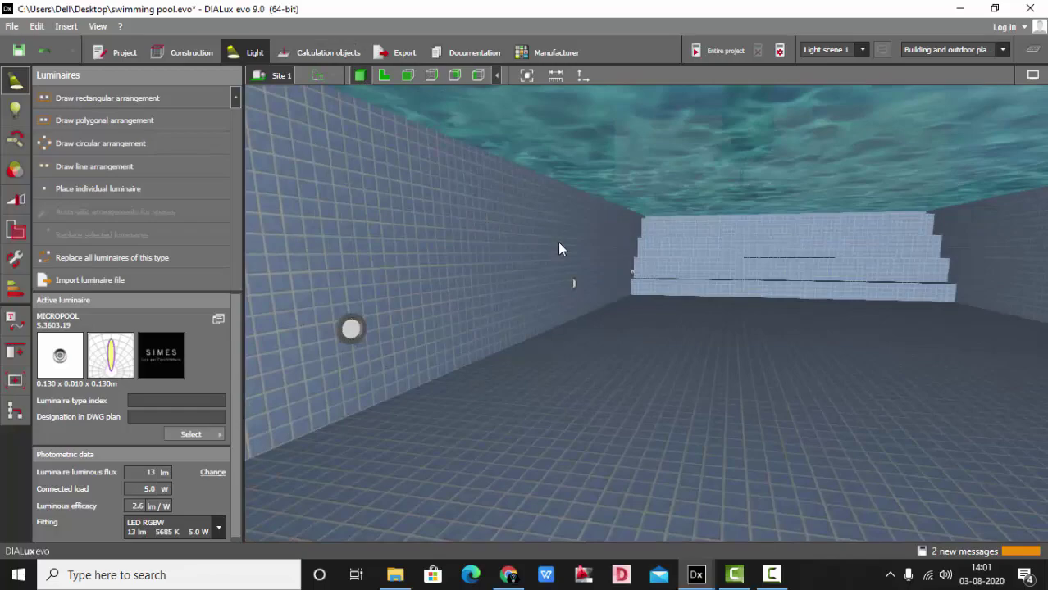
{"action": "left_click_drag", "start_coordinate": [559, 248], "coordinate": [759, 340]}
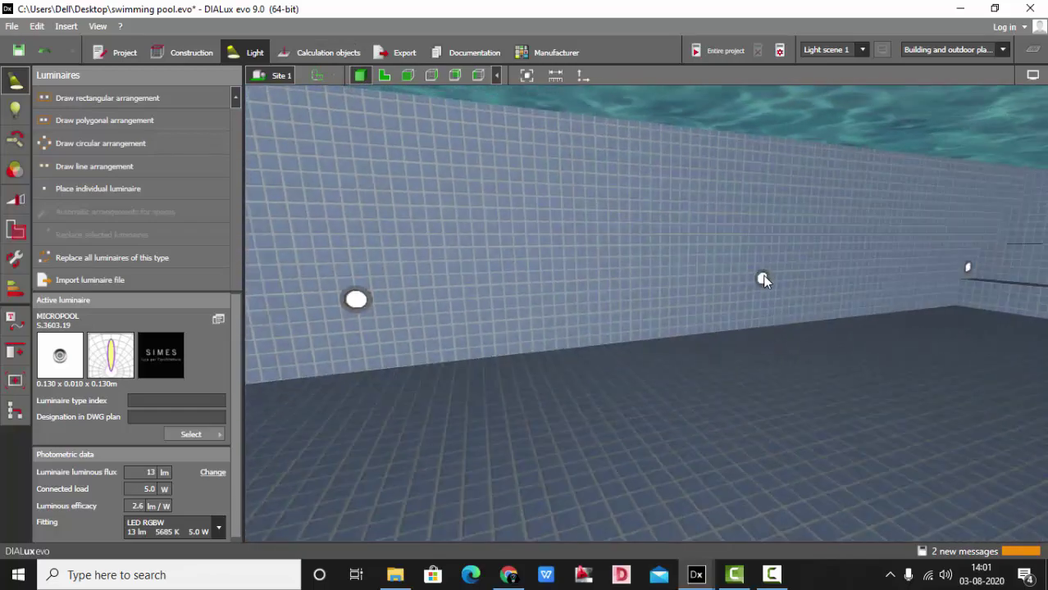
- Set the number of luminaires in the pool wall's line arrangement to 4
{"action": "left_click", "coordinate": [356, 299]}
{"action": "scroll", "coordinate": [484, 324], "scroll_direction": "down", "scroll_amount": 2}
{"action": "right_click_drag", "start_coordinate": [725, 351], "coordinate": [797, 387]}
{"action": "scroll", "coordinate": [92, 480], "scroll_direction": "down", "scroll_amount": 3}
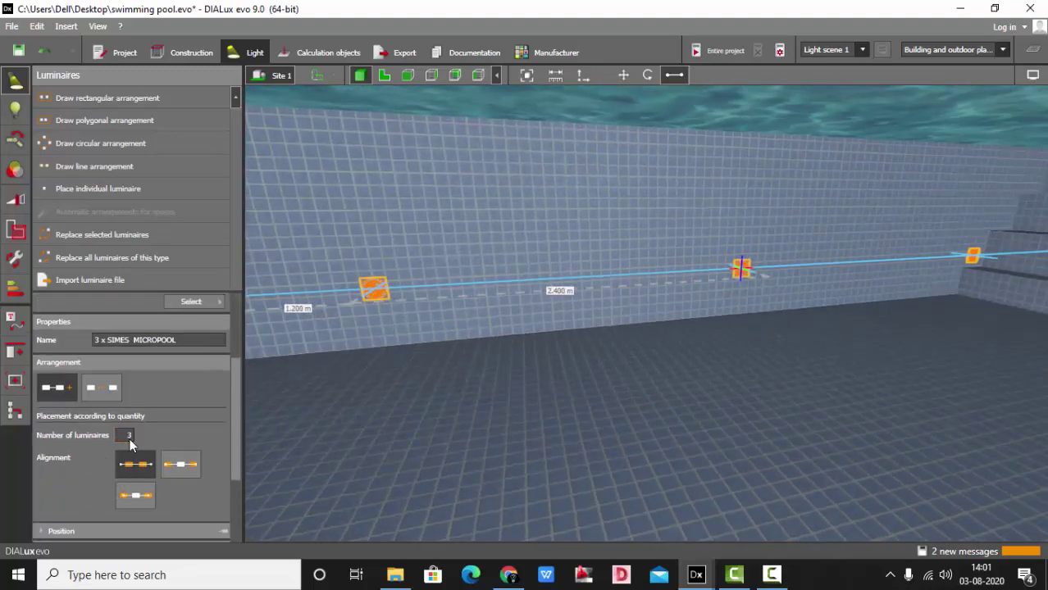
{"action": "type", "text": "4"}
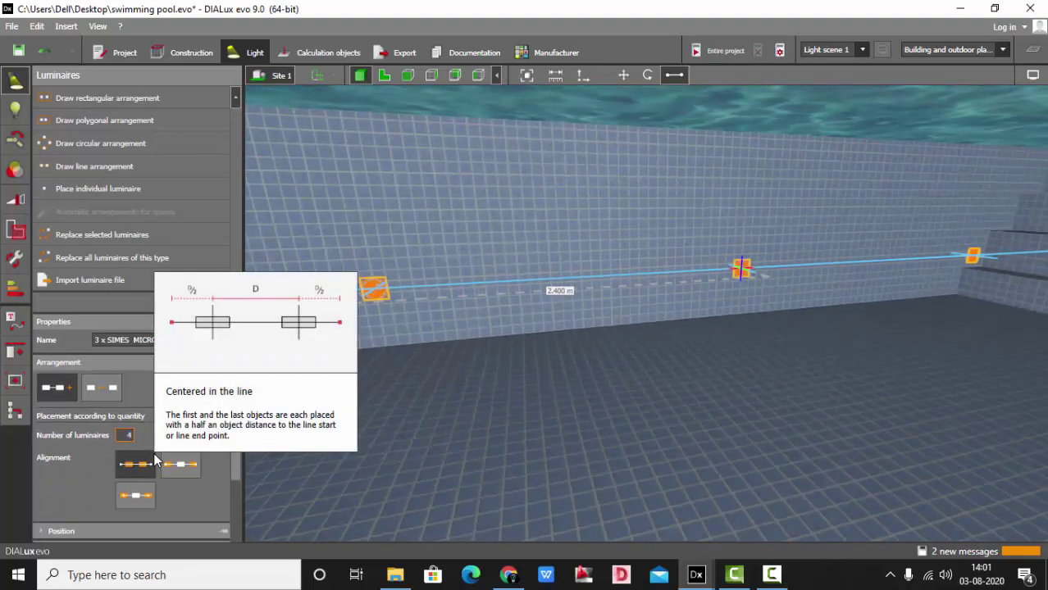
{"action": "scroll", "coordinate": [733, 375], "scroll_direction": "down", "scroll_amount": 2}
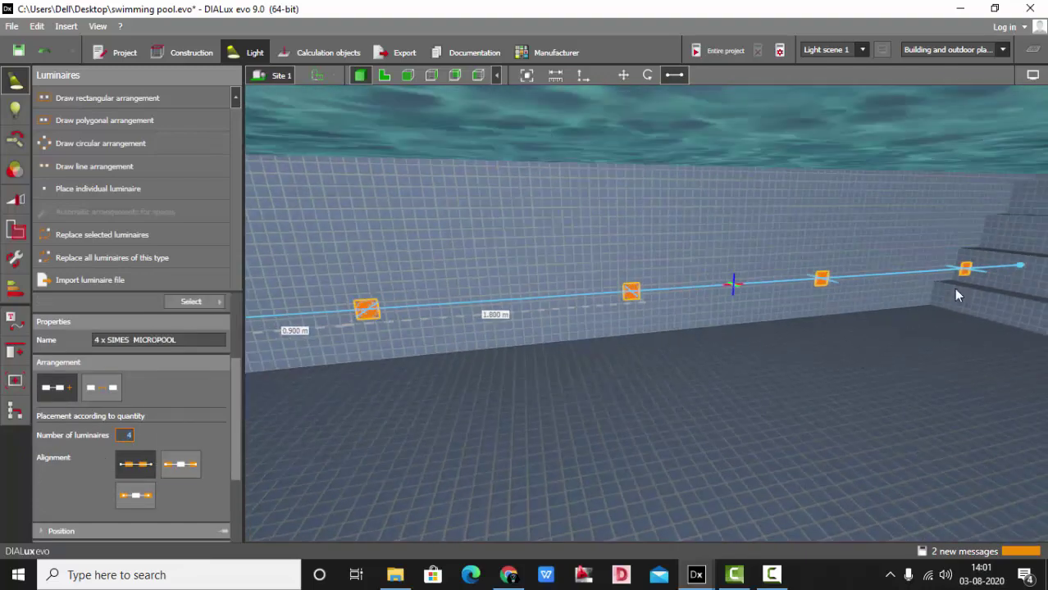
- Set the number of luminaires in the line arrangement back to 3
{"action": "left_click_drag", "start_coordinate": [956, 295], "coordinate": [294, 436]}
{"action": "type", "text": "3"}
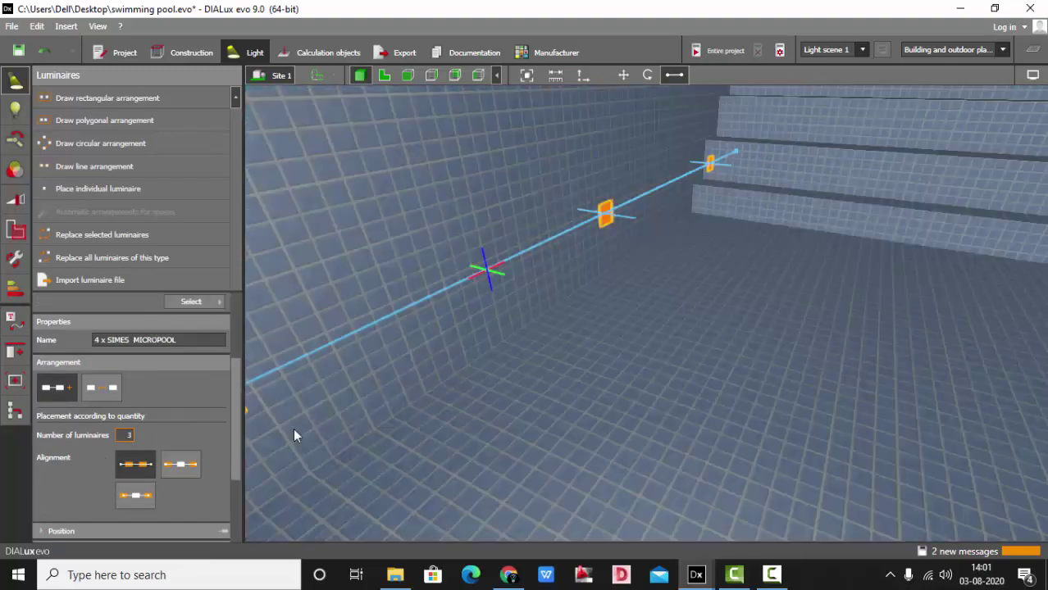
{"action": "key", "text": "Return"}
{"action": "left_click", "coordinate": [786, 368]}
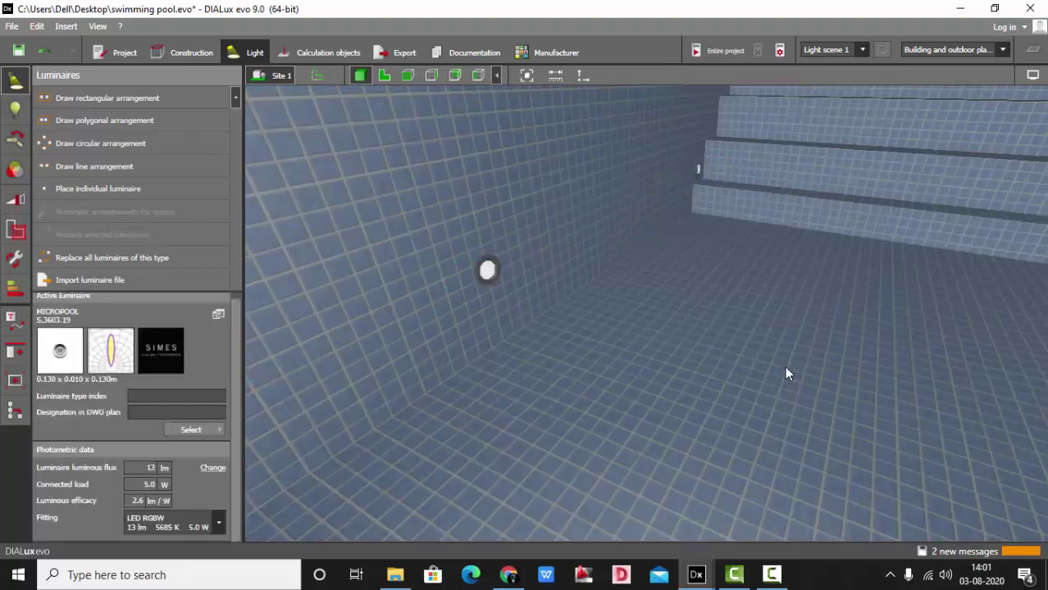
- Copy the line of three Micropool luminaires towards the opposite long pool wall in plan view and rotate the copy half a turn
{"action": "right_click_drag", "start_coordinate": [785, 368], "coordinate": [670, 328]}
{"action": "scroll", "coordinate": [508, 292], "scroll_direction": "down", "scroll_amount": 3}
{"action": "left_click_drag", "start_coordinate": [756, 231], "coordinate": [720, 322]}
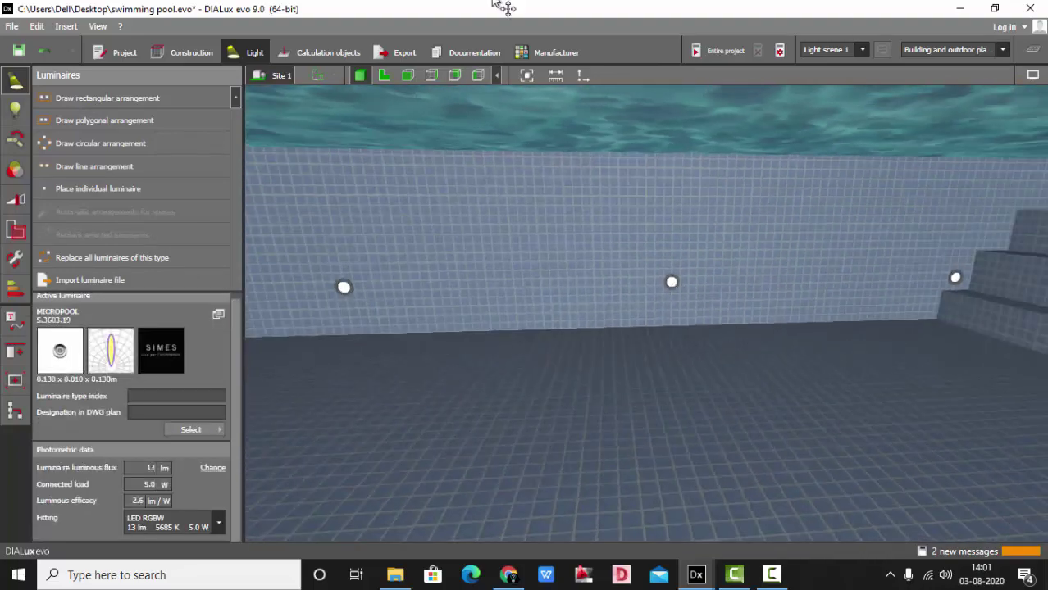
{"action": "left_click", "coordinate": [624, 75]}
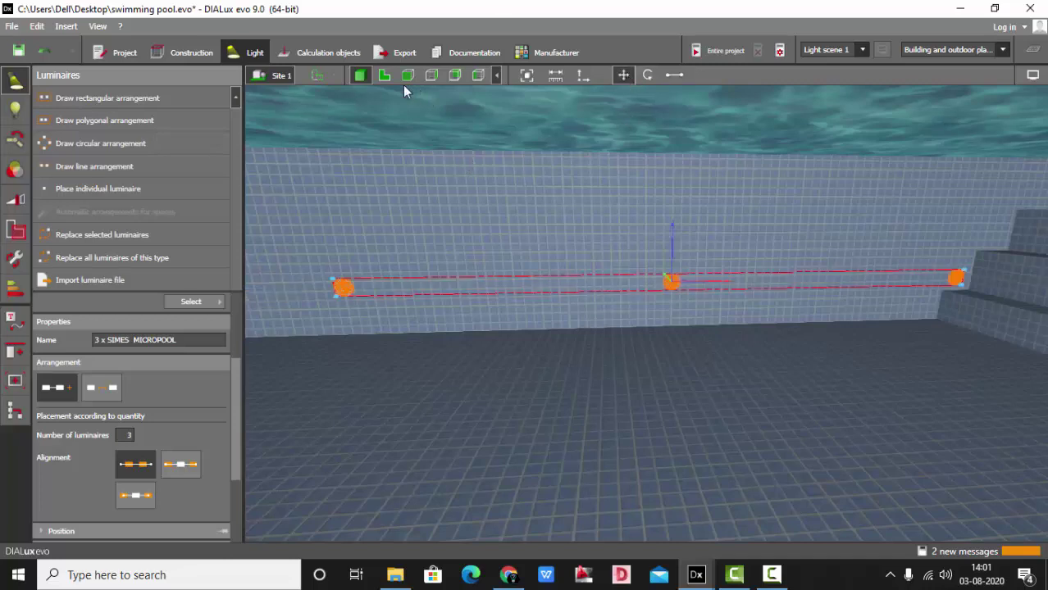
{"action": "left_click", "coordinate": [382, 76]}
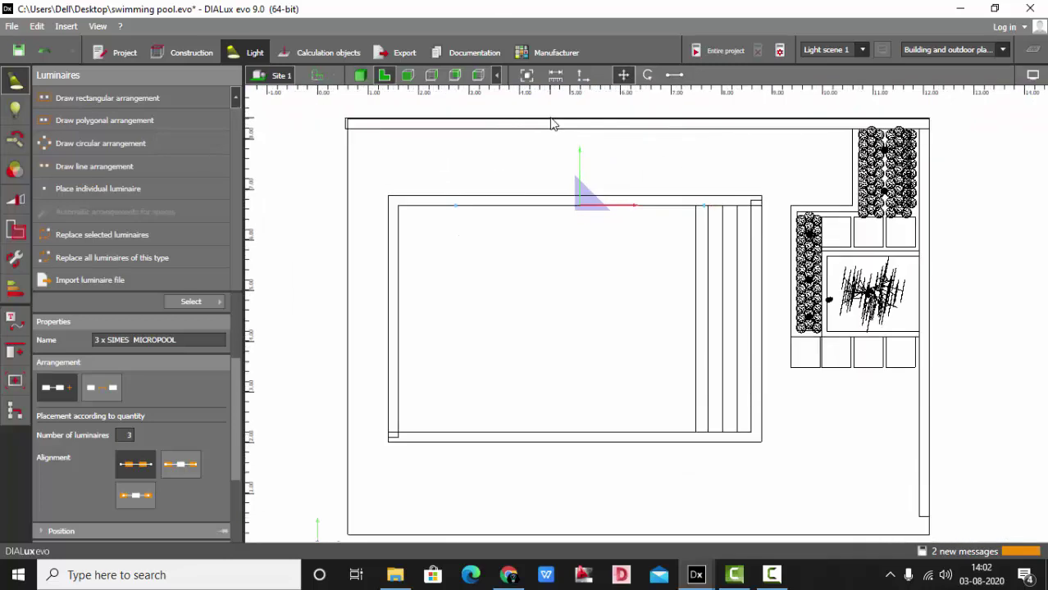
{"action": "left_click", "coordinate": [553, 123]}
{"action": "left_click", "coordinate": [566, 130]}
{"action": "left_click_drag", "start_coordinate": [583, 156], "coordinate": [585, 307]}
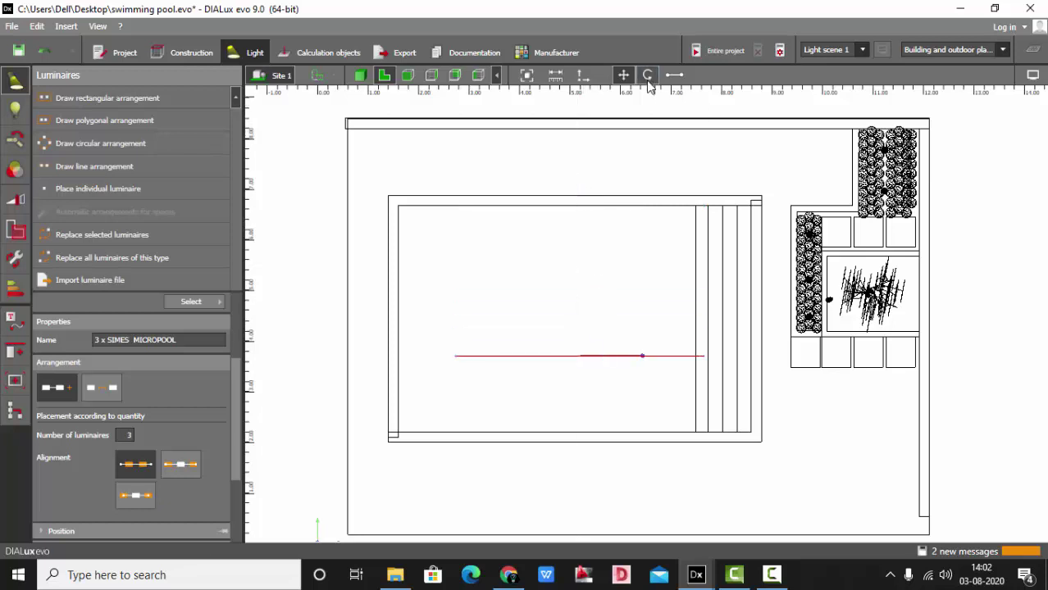
{"action": "left_click_drag", "start_coordinate": [640, 361], "coordinate": [523, 357]}
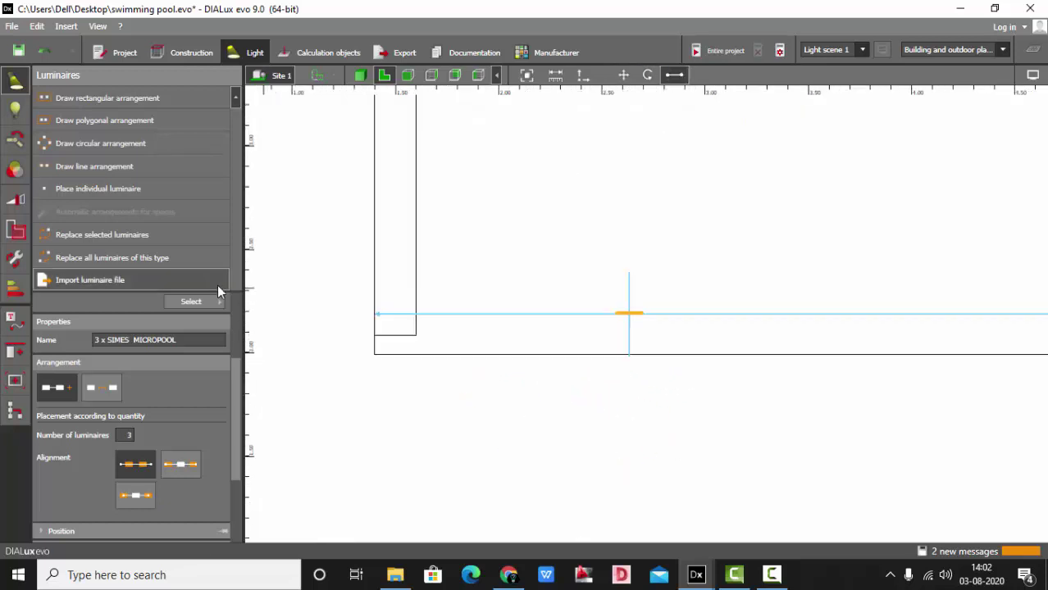
- Adjust the end points of the copied luminaire line along the opposite pool wall for a spacing of about 2.400 m
{"action": "scroll", "coordinate": [301, 290], "scroll_direction": "down", "scroll_amount": 5}
{"action": "scroll", "coordinate": [808, 319], "scroll_direction": "up", "scroll_amount": 4}
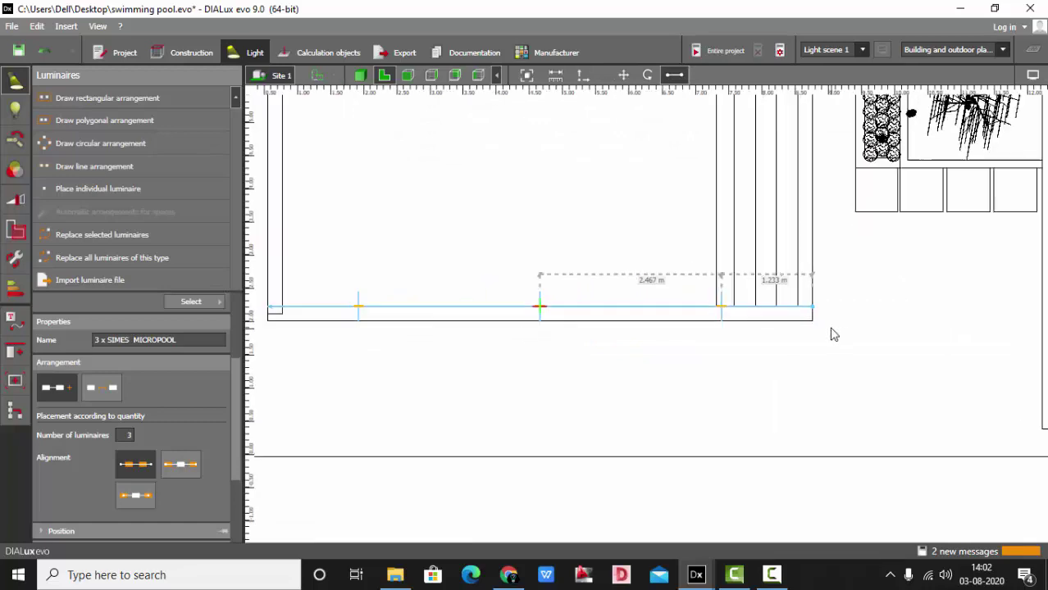
{"action": "left_click_drag", "start_coordinate": [833, 294], "coordinate": [746, 295]}
{"action": "scroll", "coordinate": [847, 350], "scroll_direction": "down", "scroll_amount": 6}
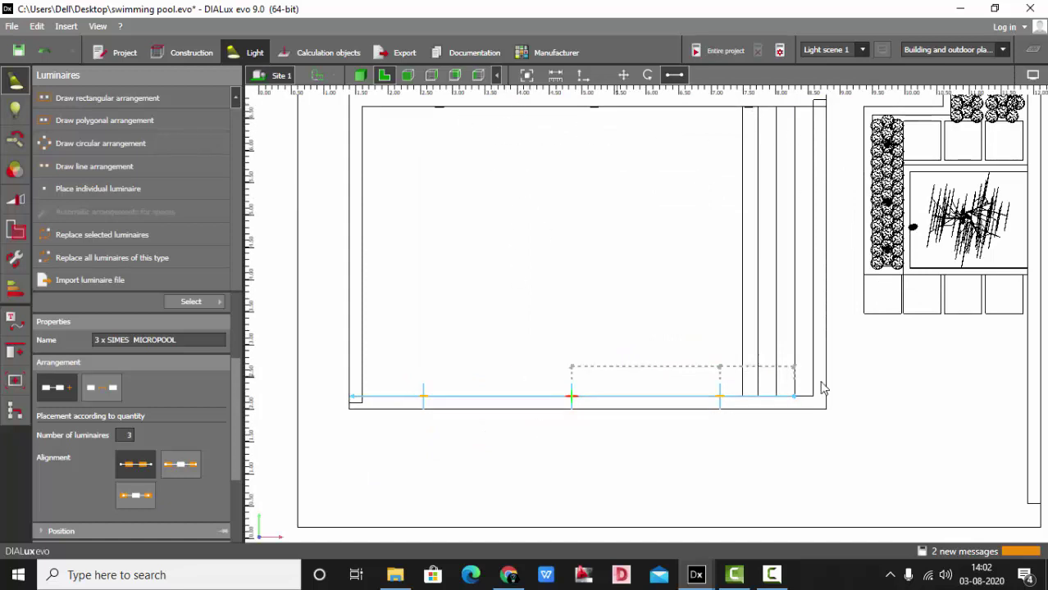
{"action": "left_click_drag", "start_coordinate": [811, 408], "coordinate": [824, 409]}
{"action": "scroll", "coordinate": [533, 449], "scroll_direction": "down", "scroll_amount": 3}
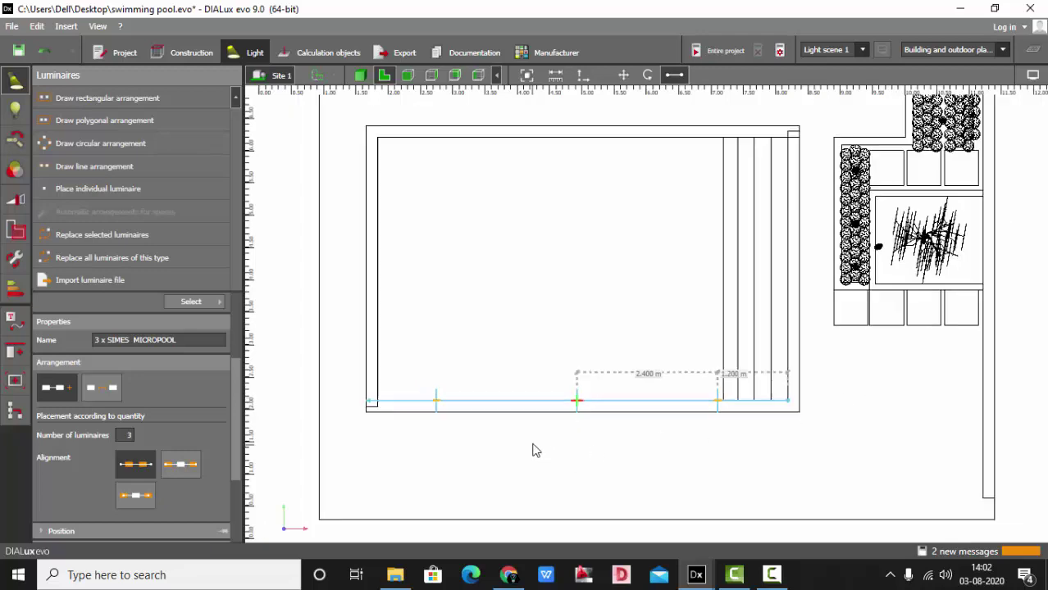
{"action": "scroll", "coordinate": [507, 186], "scroll_direction": "up", "scroll_amount": 1}
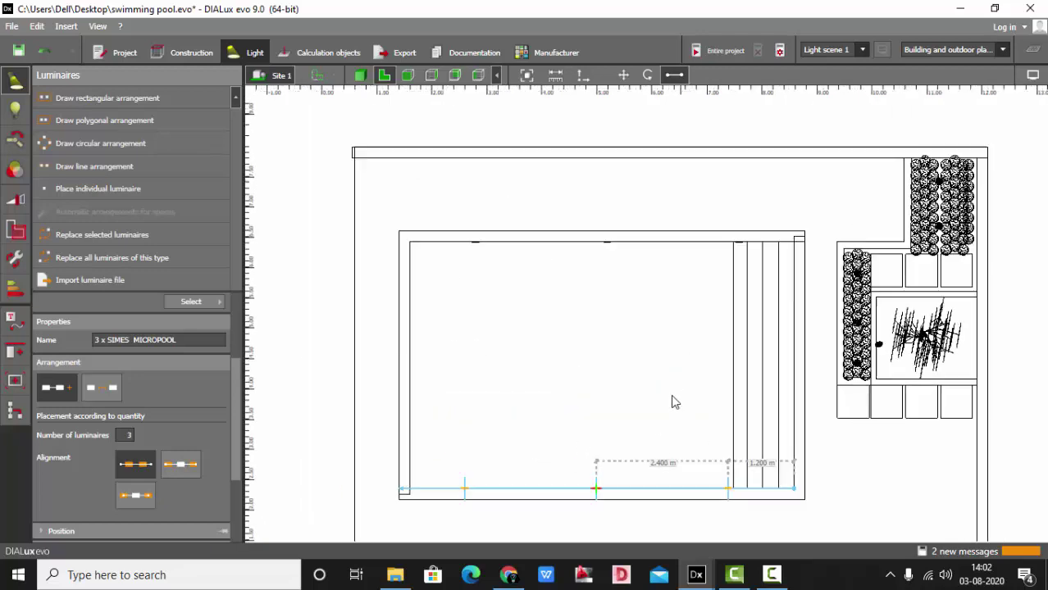
- Inspect the luminaires on both long pool walls from inside the pool in the 3D view
{"action": "left_click", "coordinate": [408, 76]}
{"action": "scroll", "coordinate": [526, 215], "scroll_direction": "down", "scroll_amount": 1}
{"action": "scroll", "coordinate": [526, 402], "scroll_direction": "up", "scroll_amount": 1}
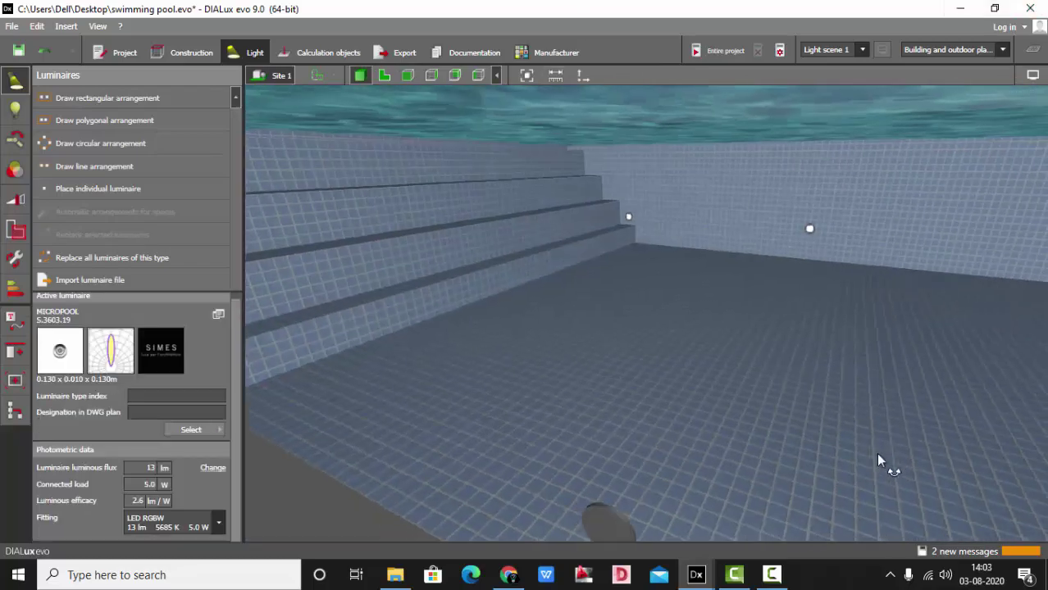
{"action": "right_click_drag", "start_coordinate": [875, 454], "coordinate": [684, 385]}
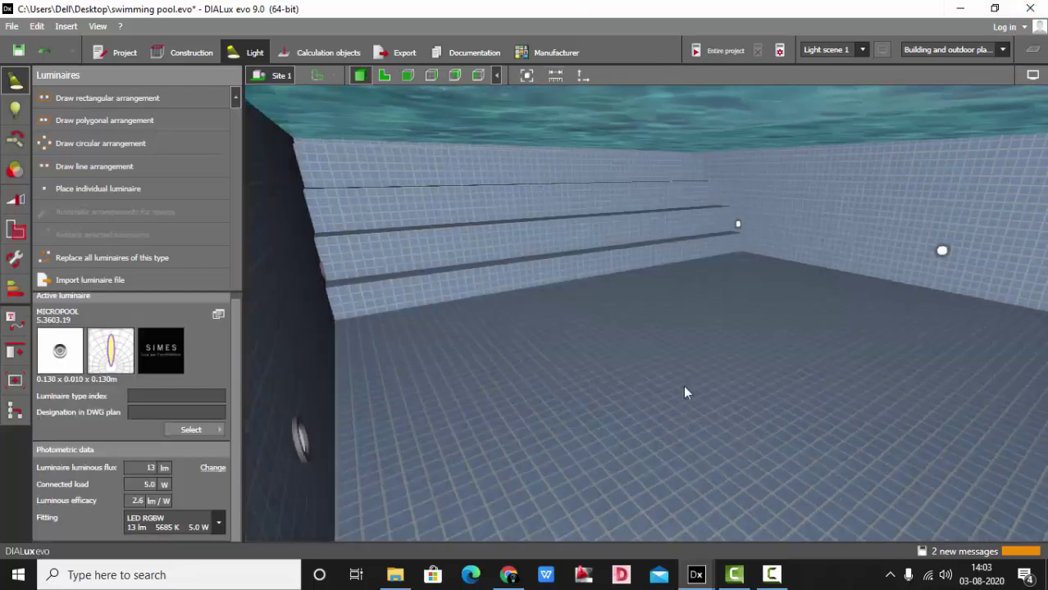
{"action": "scroll", "coordinate": [684, 385], "scroll_direction": "down", "scroll_amount": 3}
{"action": "scroll", "coordinate": [727, 286], "scroll_direction": "up", "scroll_amount": 3}
{"action": "left_click_drag", "start_coordinate": [677, 280], "coordinate": [546, 189]}
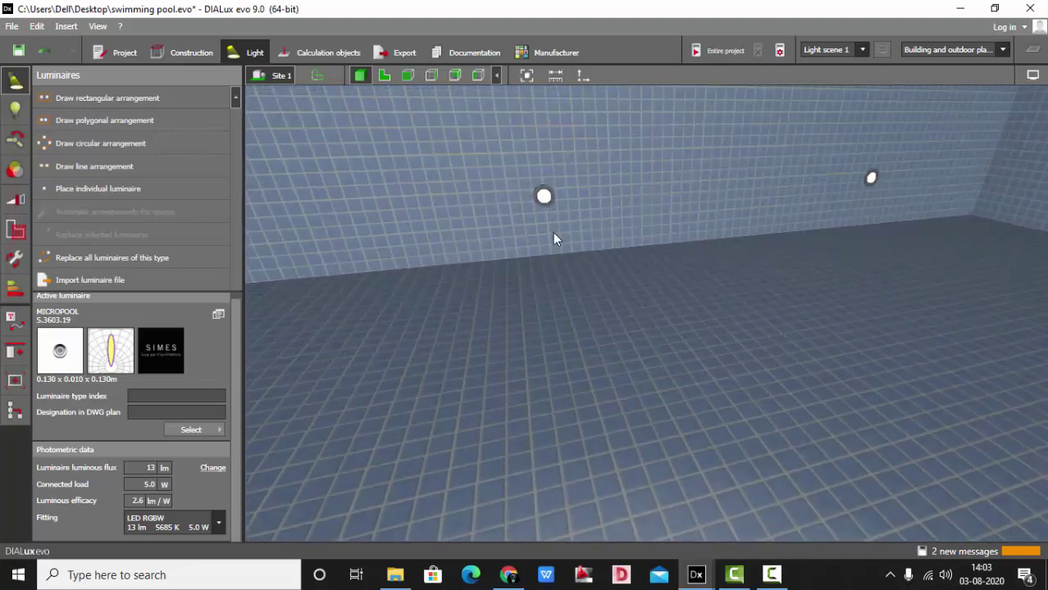
{"action": "left_click", "coordinate": [548, 204]}
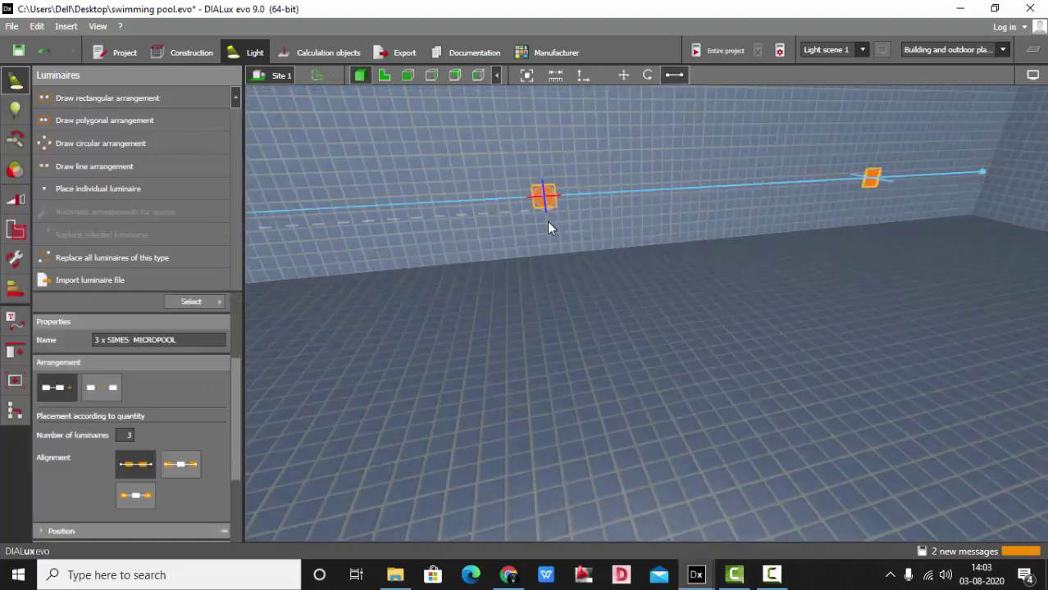
- Save the project and start the lighting calculation for the entire project
{"action": "left_click", "coordinate": [16, 109]}
{"action": "scroll", "coordinate": [492, 307], "scroll_direction": "down", "scroll_amount": 10}
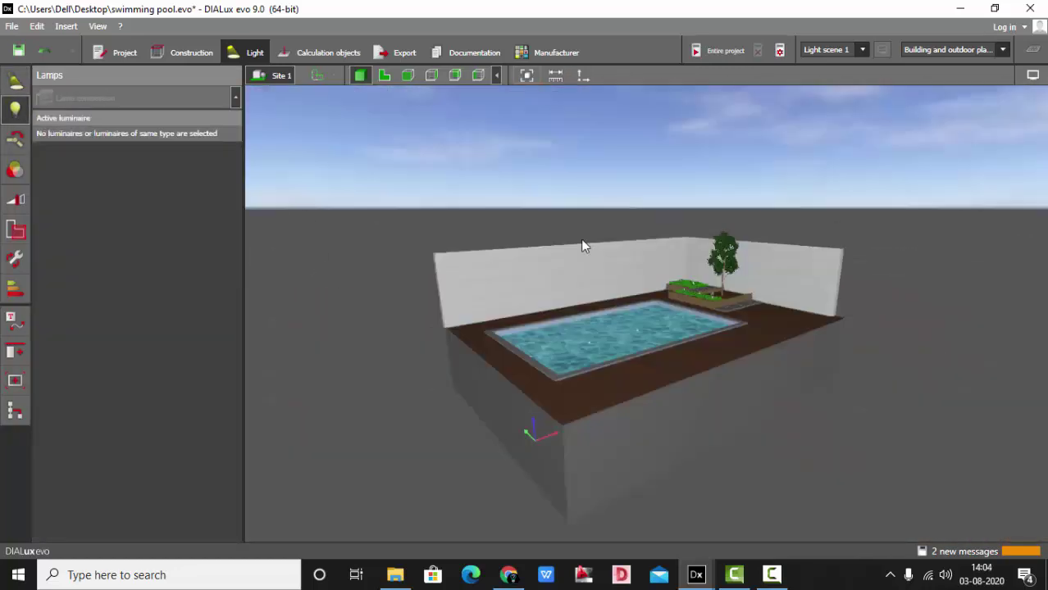
{"action": "scroll", "coordinate": [615, 276], "scroll_direction": "up", "scroll_amount": 7}
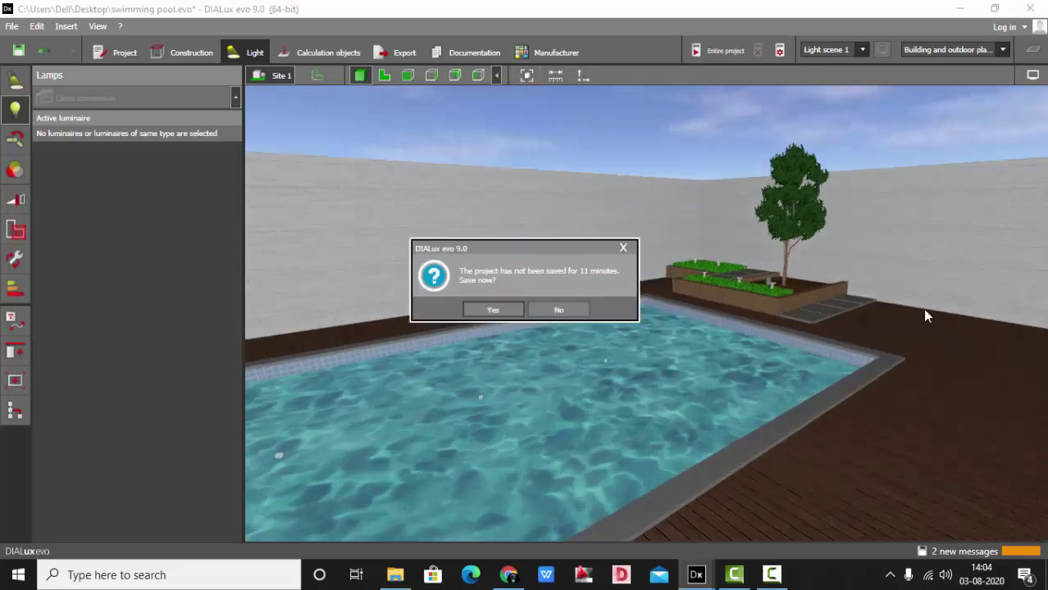
{"action": "left_click", "coordinate": [491, 310]}
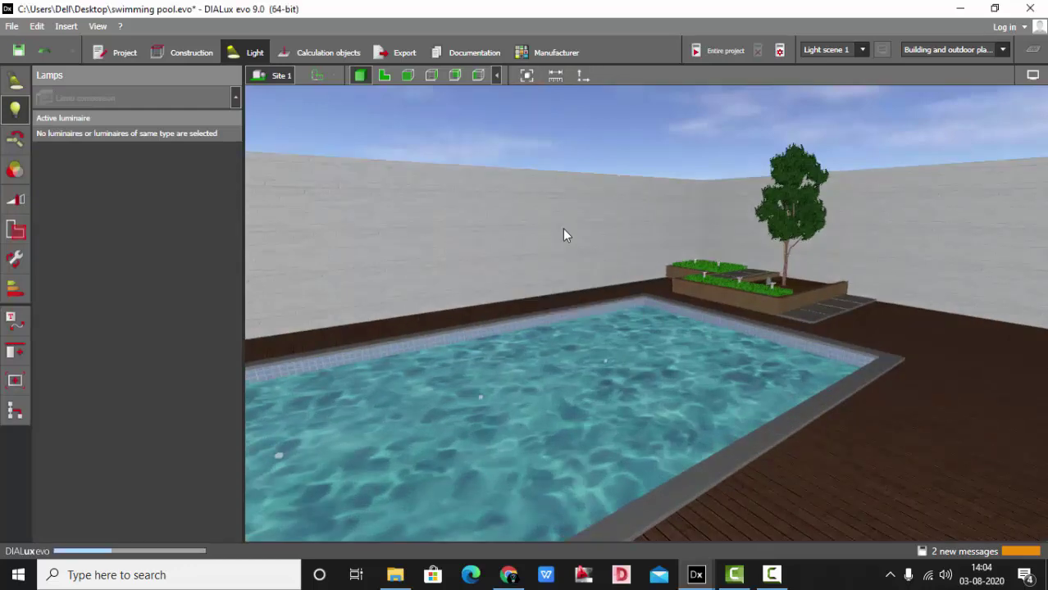
{"action": "left_click", "coordinate": [328, 53]}
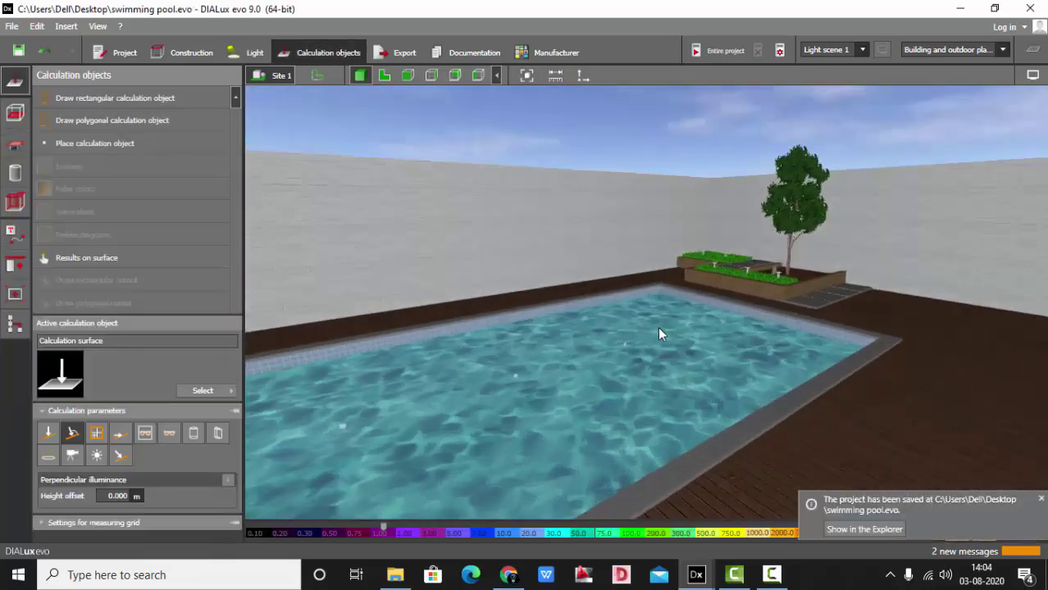
{"action": "left_click_drag", "start_coordinate": [661, 334], "coordinate": [731, 92]}
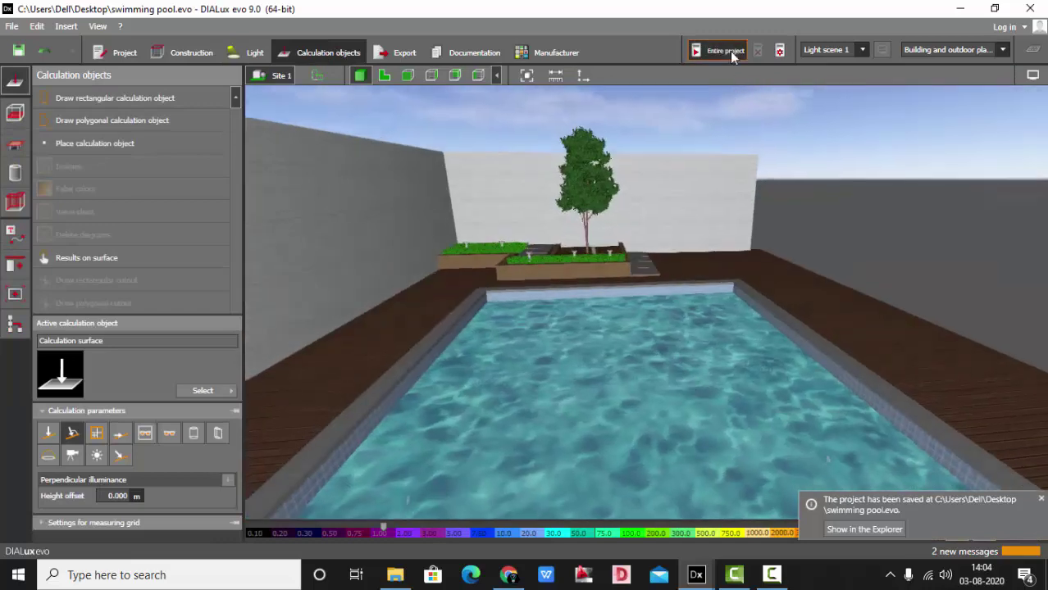
{"action": "left_click", "coordinate": [730, 51]}
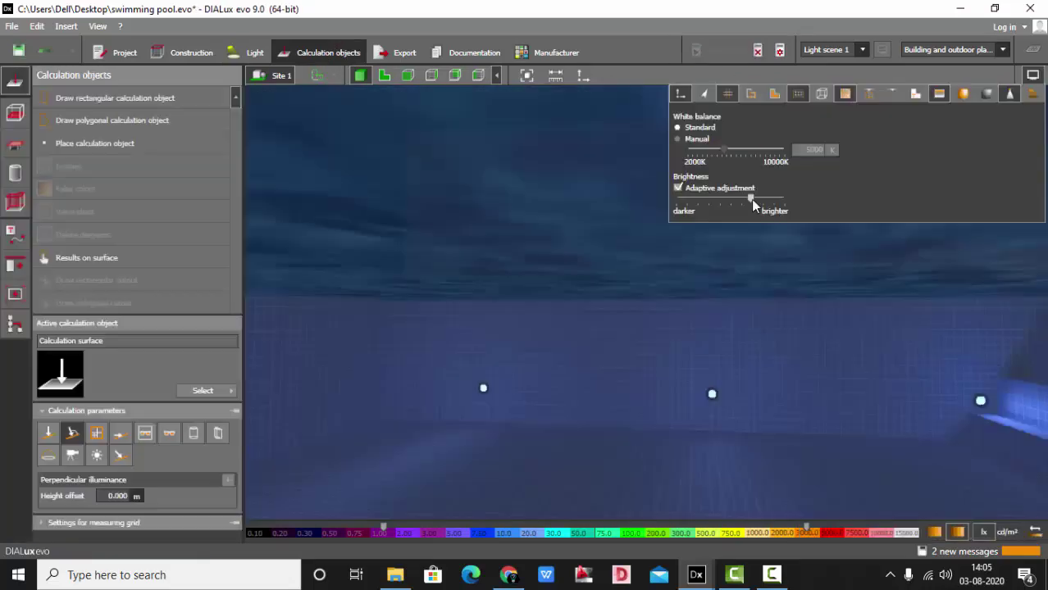
- Hide the sky texture in the calculated 3D view of the pool site
{"action": "left_click", "coordinate": [698, 335]}
{"action": "scroll", "coordinate": [658, 403], "scroll_direction": "down", "scroll_amount": 6}
{"action": "left_click_drag", "start_coordinate": [654, 322], "coordinate": [687, 301]}
{"action": "left_click_drag", "start_coordinate": [556, 329], "coordinate": [654, 300]}
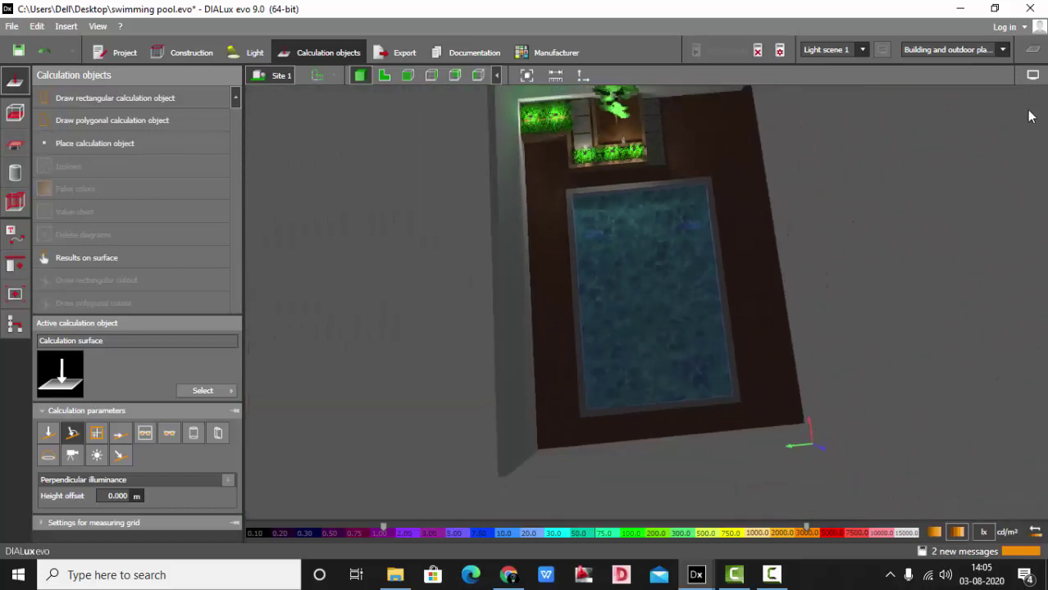
{"action": "left_click", "coordinate": [1033, 75]}
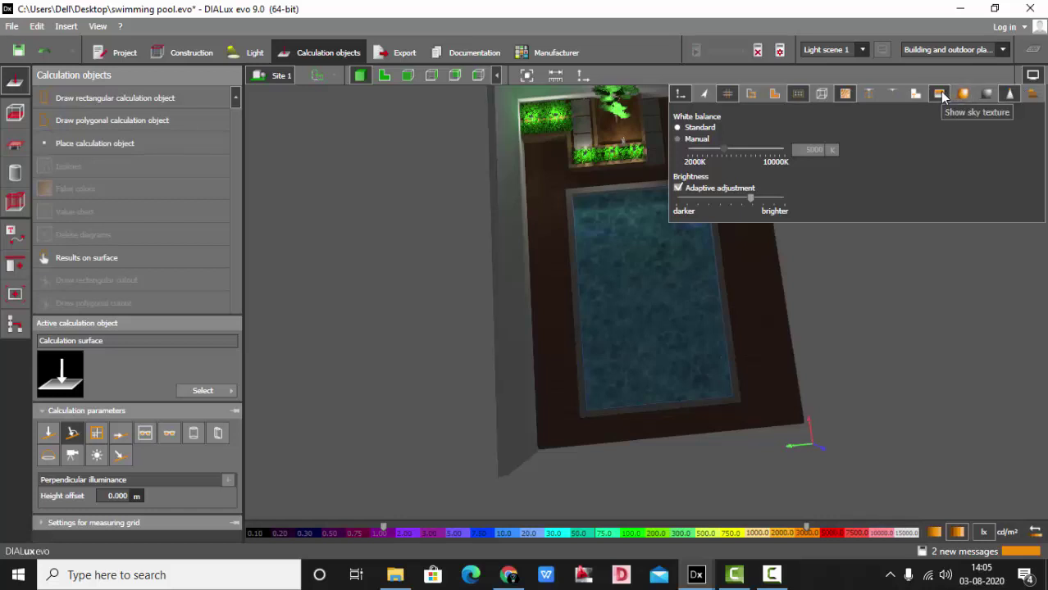
{"action": "left_click", "coordinate": [941, 93]}
- Frame the lit pool and planters from above and save this as a new view for export
{"action": "scroll", "coordinate": [695, 383], "scroll_direction": "up", "scroll_amount": 2}
{"action": "scroll", "coordinate": [691, 304], "scroll_direction": "down", "scroll_amount": 1}
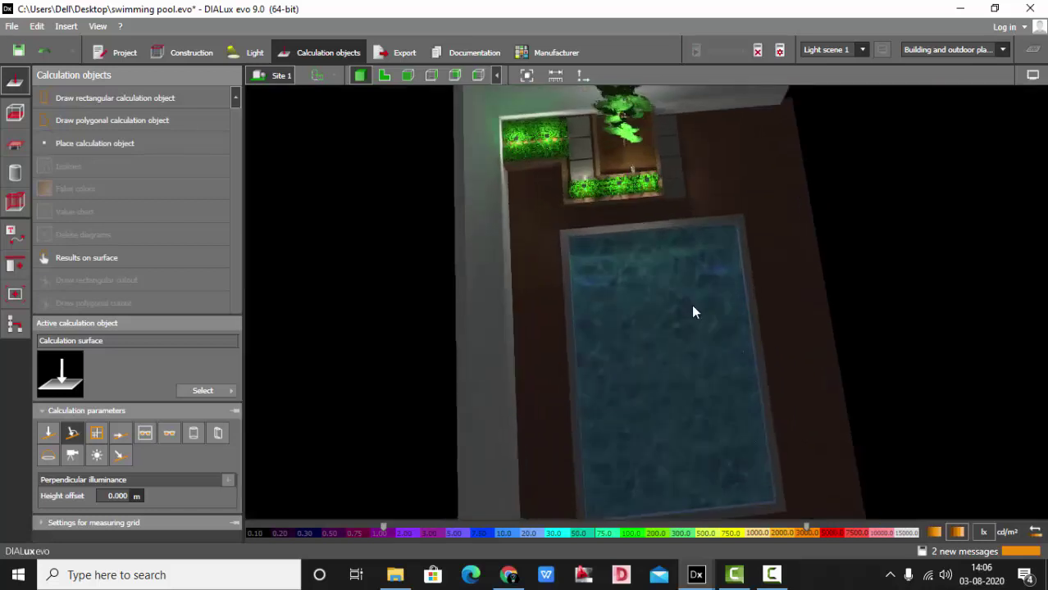
{"action": "right_click_drag", "start_coordinate": [691, 304], "coordinate": [634, 320]}
{"action": "right_click_drag", "start_coordinate": [629, 320], "coordinate": [627, 332]}
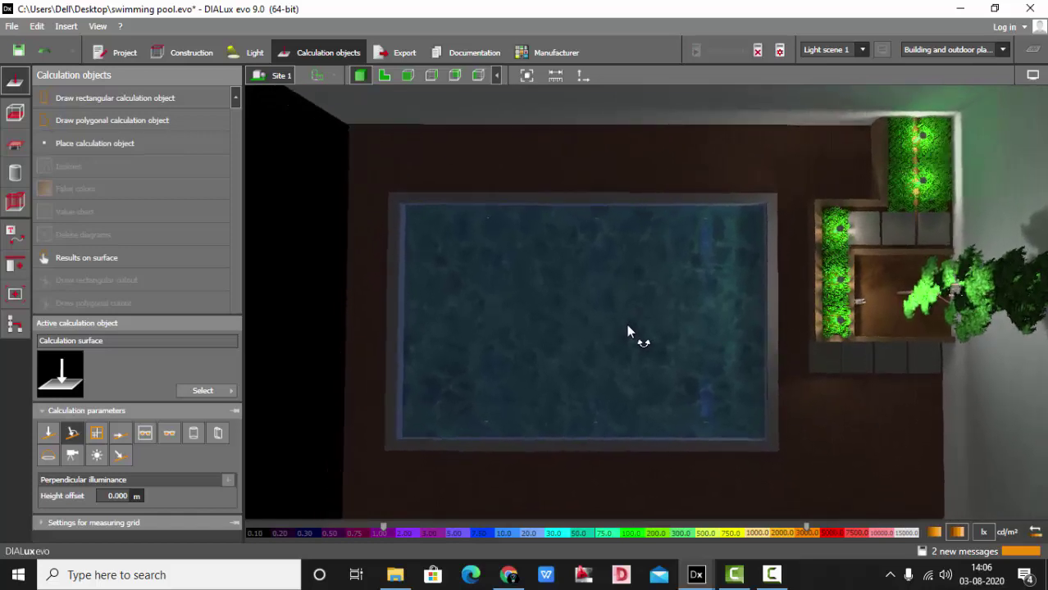
{"action": "left_click", "coordinate": [400, 52]}
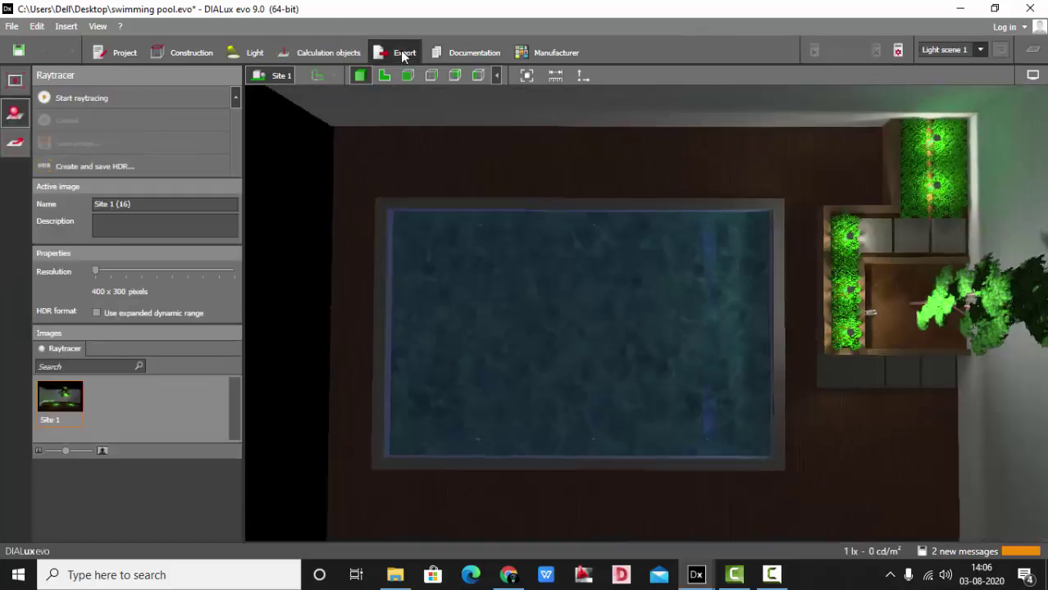
{"action": "left_click", "coordinate": [14, 80]}
{"action": "left_click", "coordinate": [78, 104]}
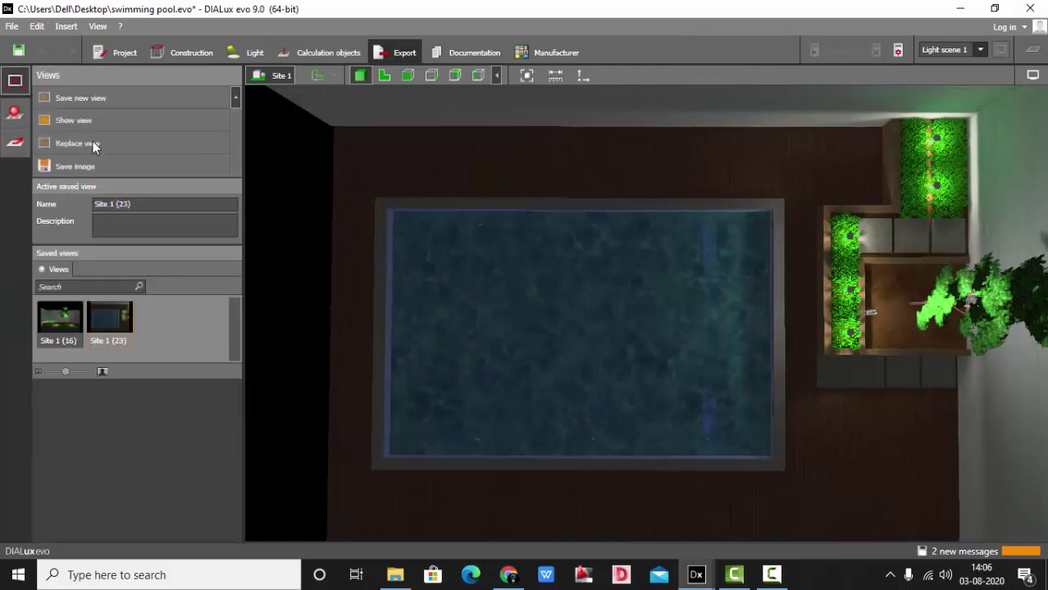
- Raytrace the top-down view of the pool at 1600 x 1200 pixels, inspect the image at full size and close it
{"action": "left_click", "coordinate": [22, 119]}
{"action": "left_click_drag", "start_coordinate": [102, 272], "coordinate": [187, 272]}
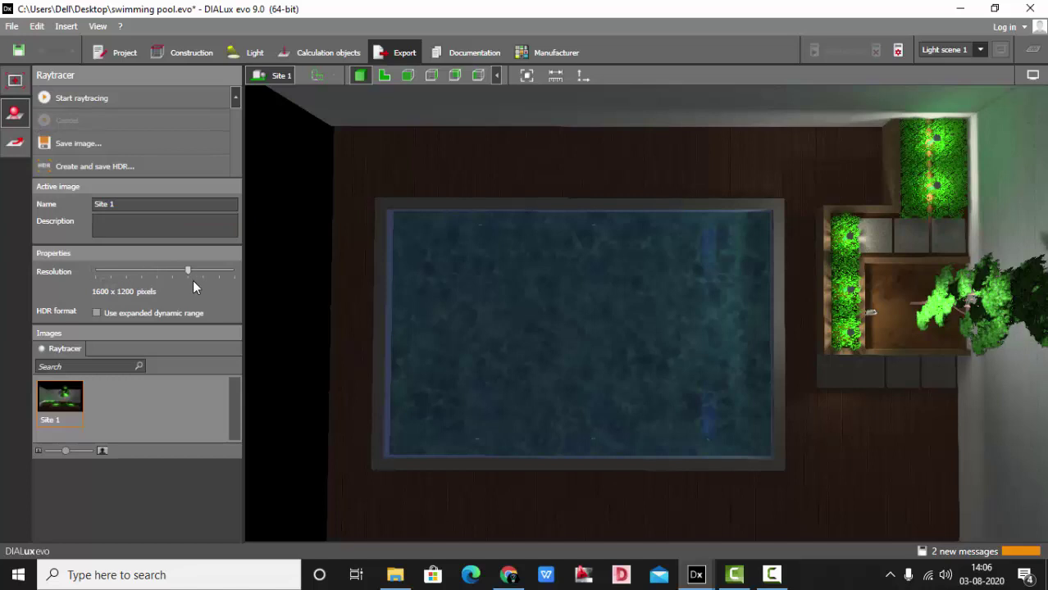
{"action": "left_click", "coordinate": [90, 98]}
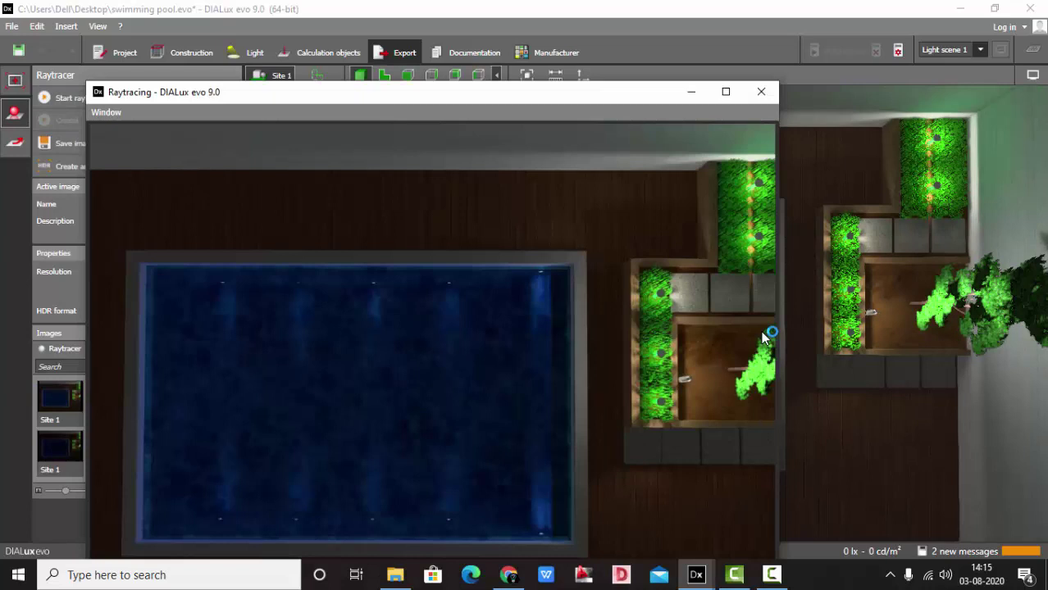
{"action": "left_click", "coordinate": [725, 92]}
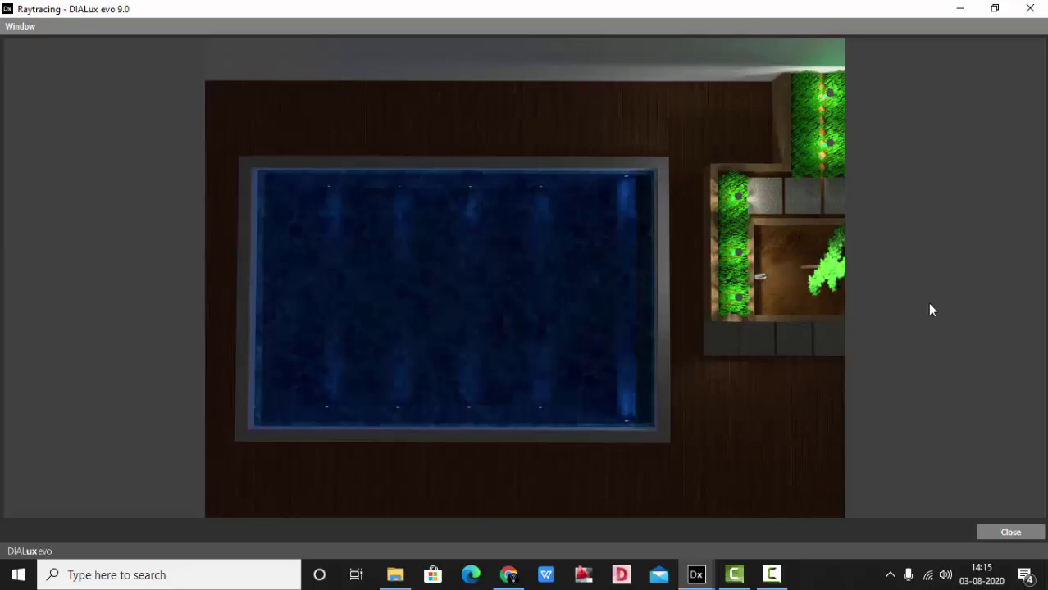
{"action": "left_click", "coordinate": [1015, 534]}
- Frame a low perspective along the pool towards the lit tree and planters, and save it as a new view
{"action": "left_click_drag", "start_coordinate": [734, 293], "coordinate": [725, 211]}
{"action": "left_click", "coordinate": [658, 336]}
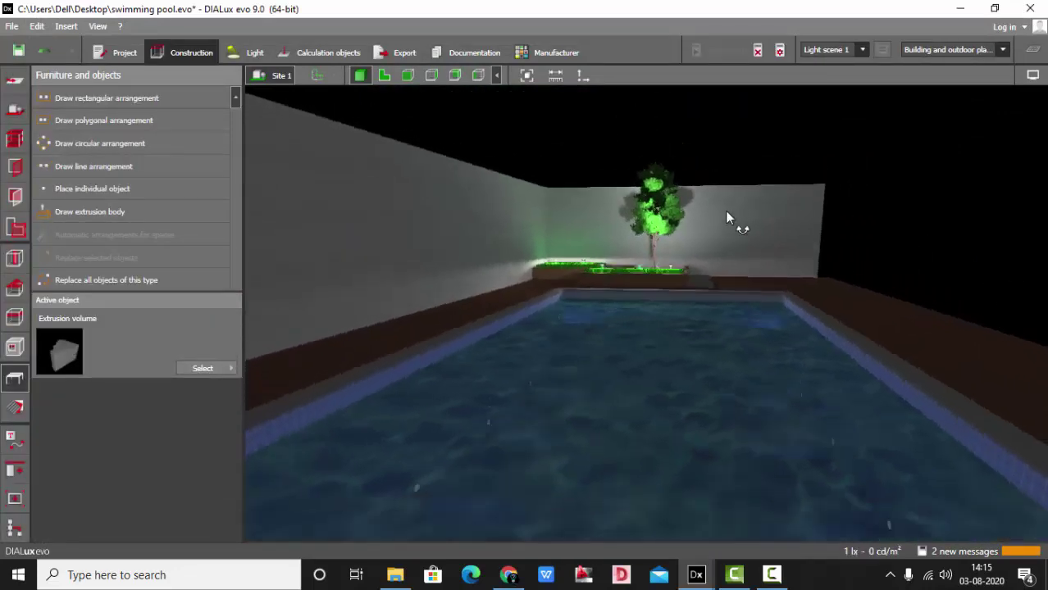
{"action": "left_click", "coordinate": [402, 53]}
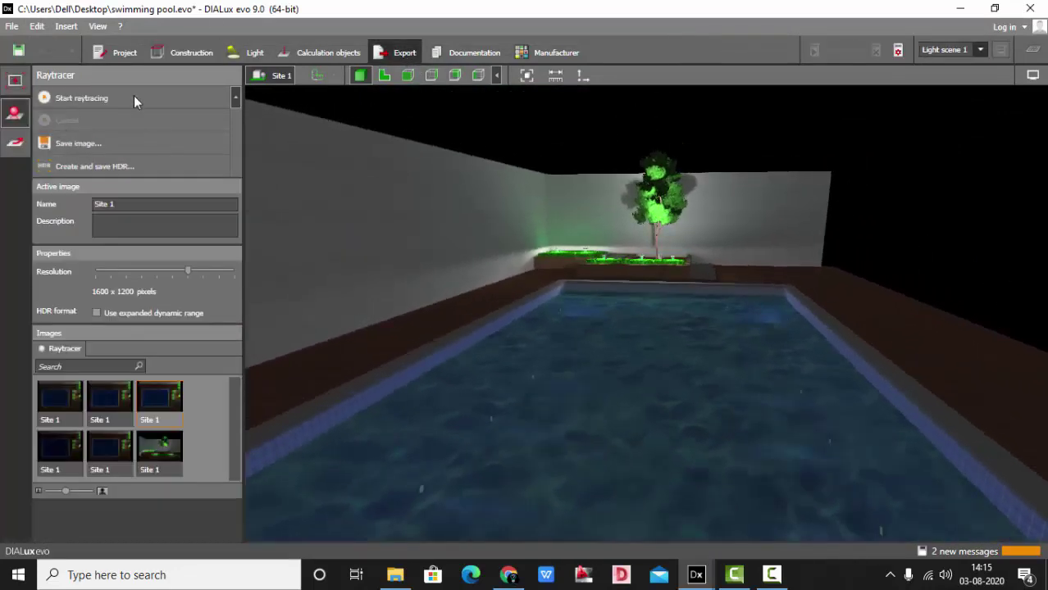
{"action": "left_click", "coordinate": [15, 79]}
{"action": "left_click", "coordinate": [76, 99]}
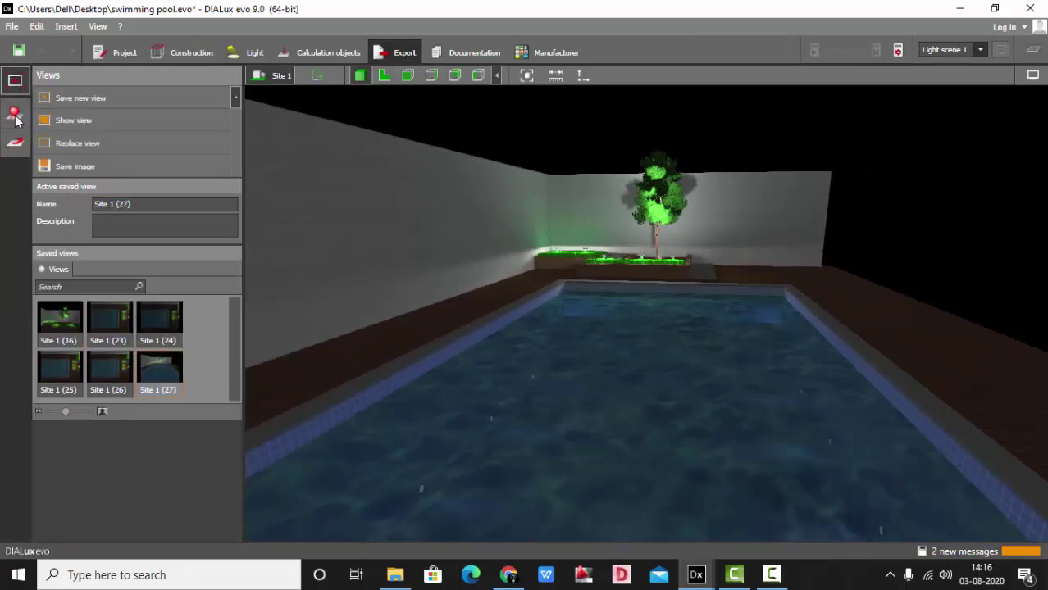
- Raytrace the low perspective along the pool and examine the rendered image at full size
{"action": "left_click", "coordinate": [14, 115]}
{"action": "left_click", "coordinate": [95, 97]}
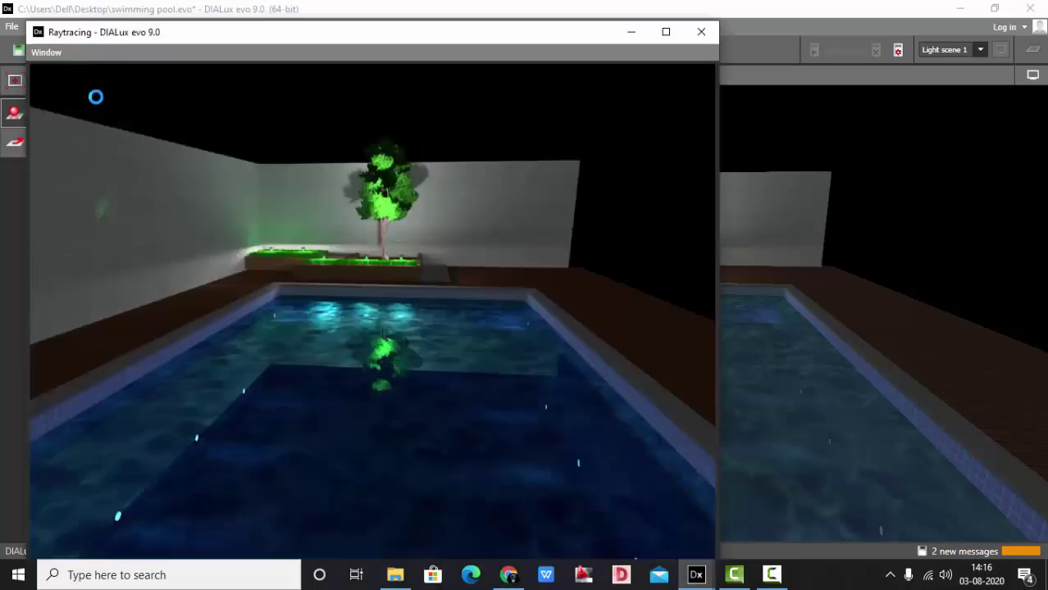
{"action": "left_click", "coordinate": [666, 31]}
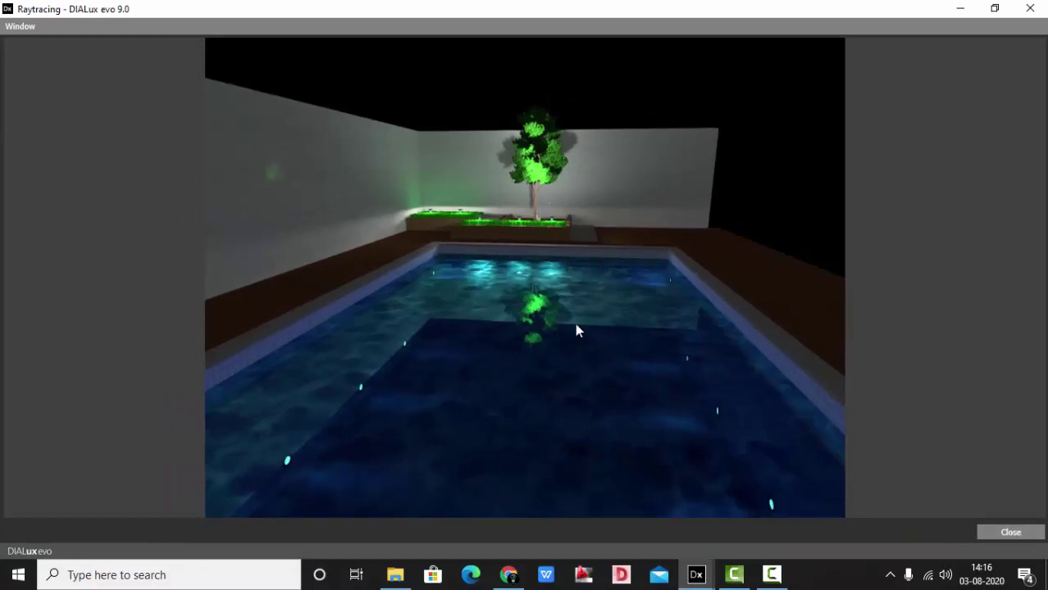
{"action": "left_click", "coordinate": [960, 9]}
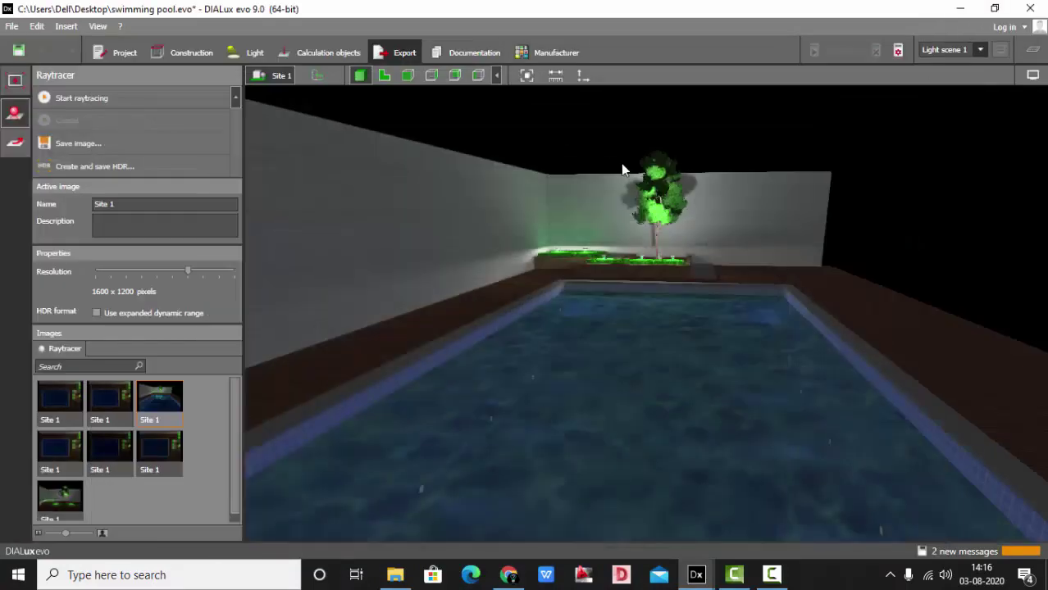
- Reframe the 3D view to show the pool, planters and tree from a higher angle
{"action": "left_click", "coordinate": [524, 78]}
{"action": "right_click_drag", "start_coordinate": [686, 255], "coordinate": [707, 344]}
{"action": "scroll", "coordinate": [623, 287], "scroll_direction": "up", "scroll_amount": 4}
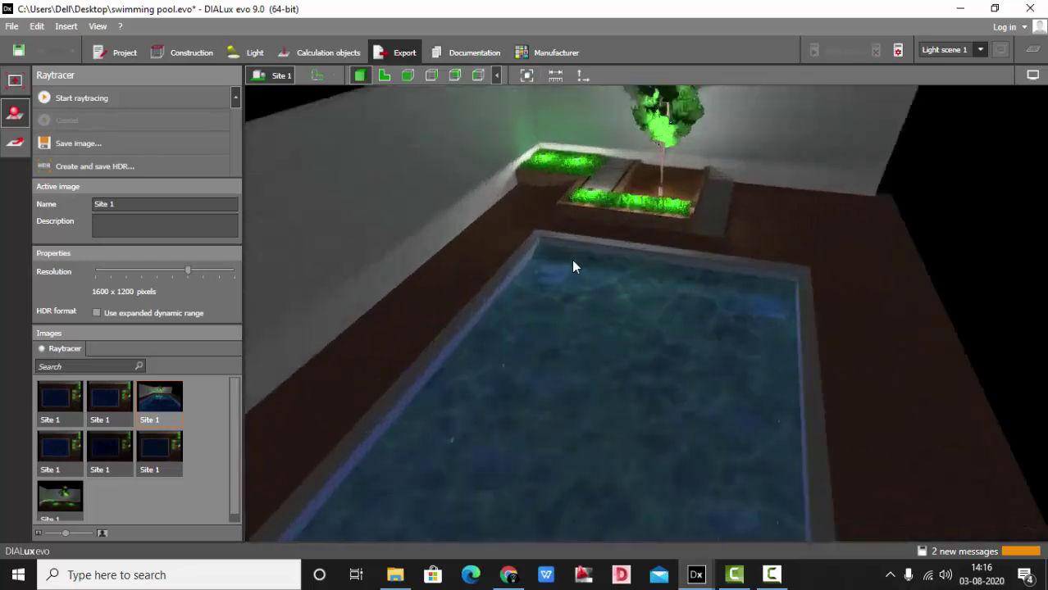